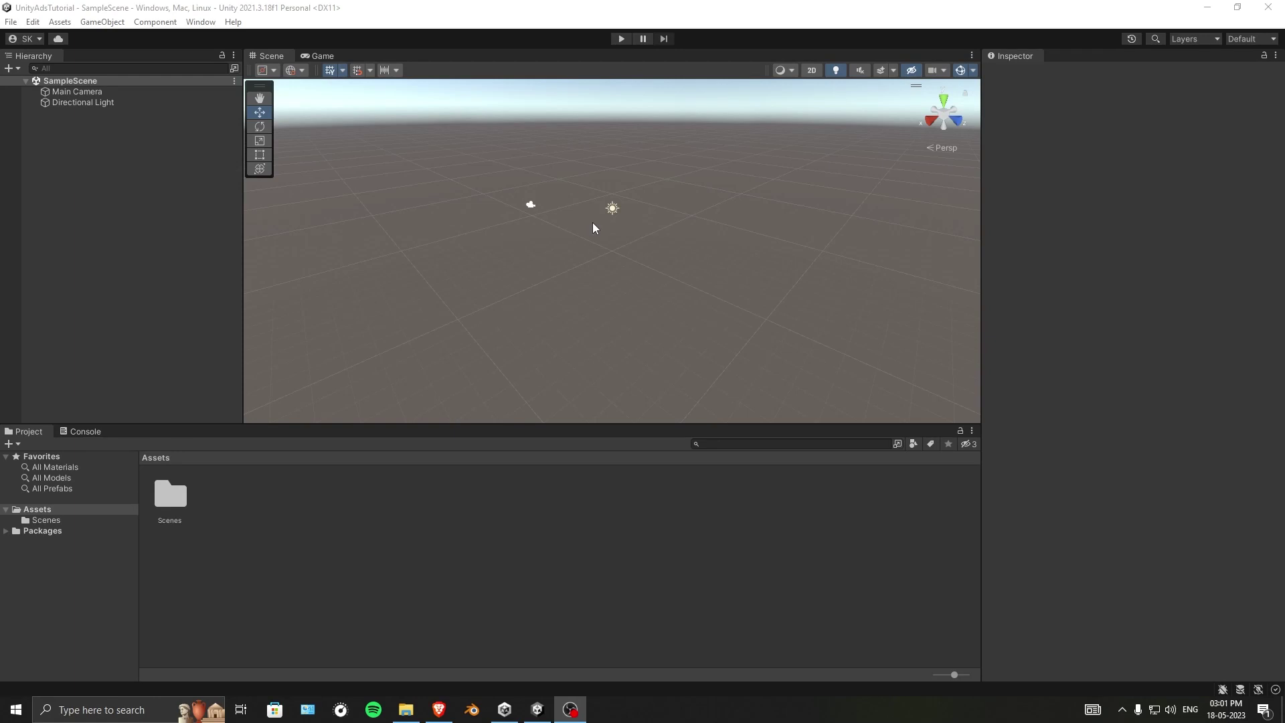
- Switch the project's build platform to Android in the build settings and close them
click(519, 15)
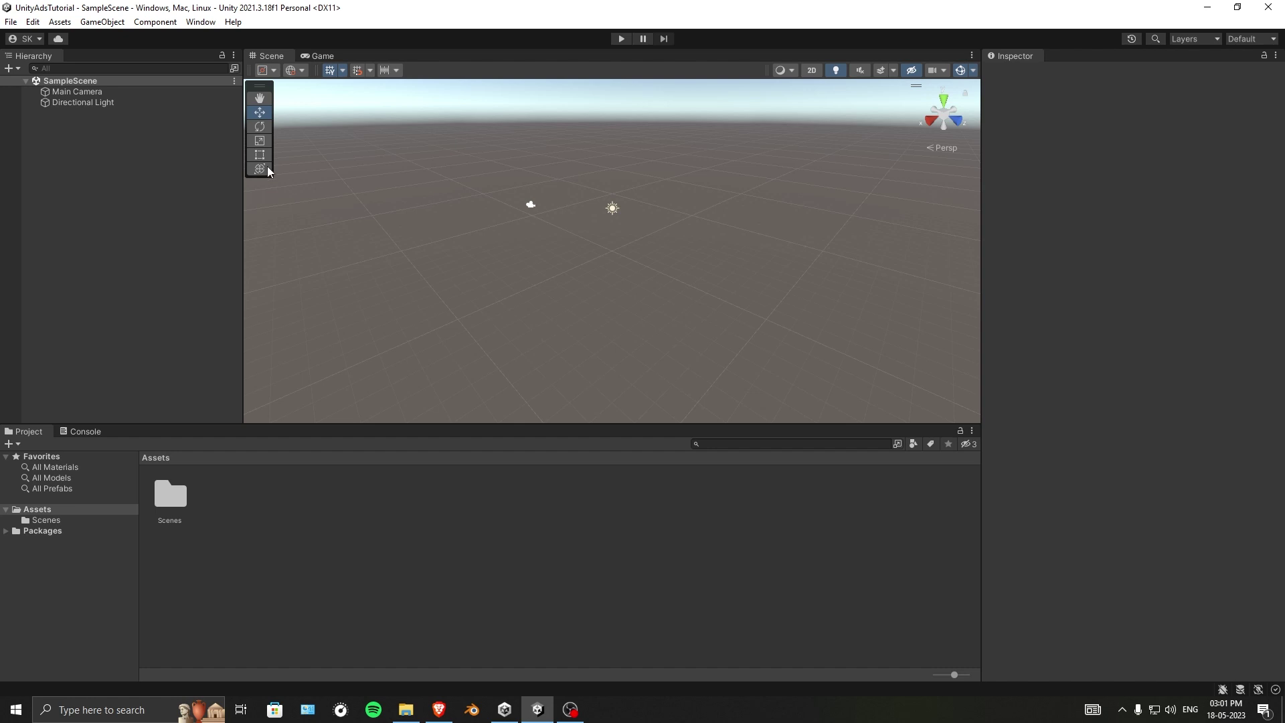
click(12, 22)
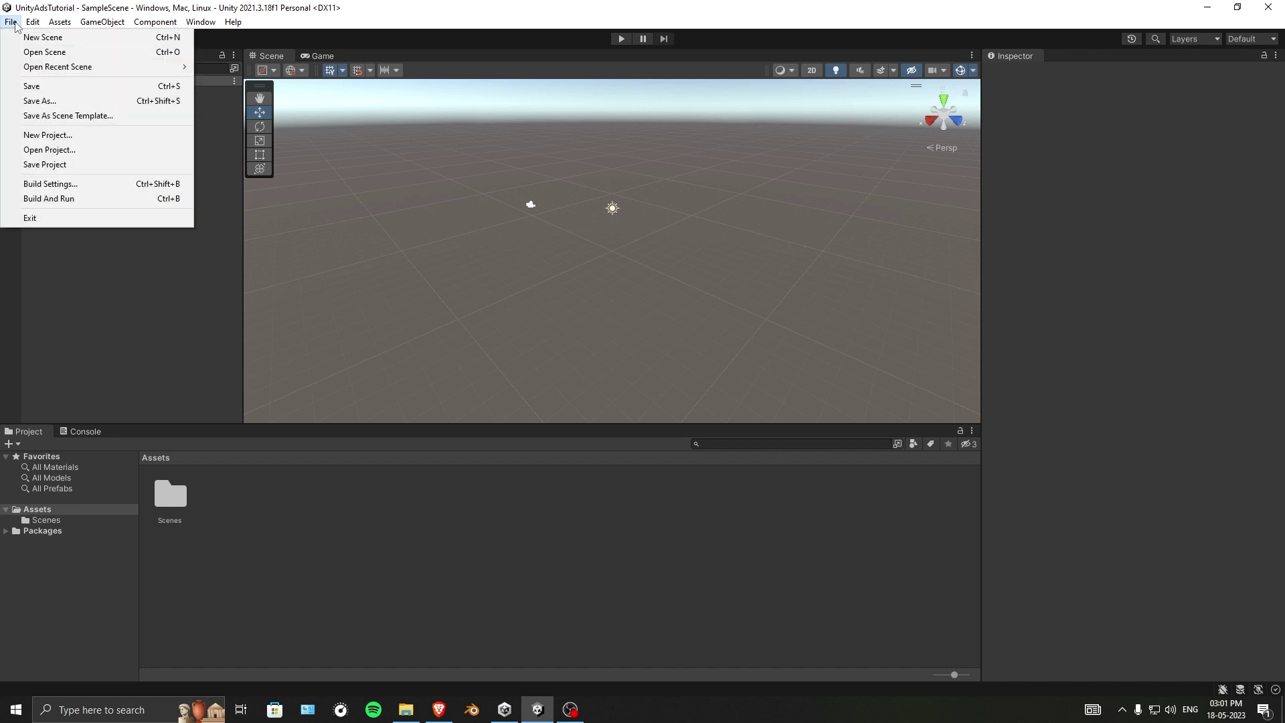
click(65, 186)
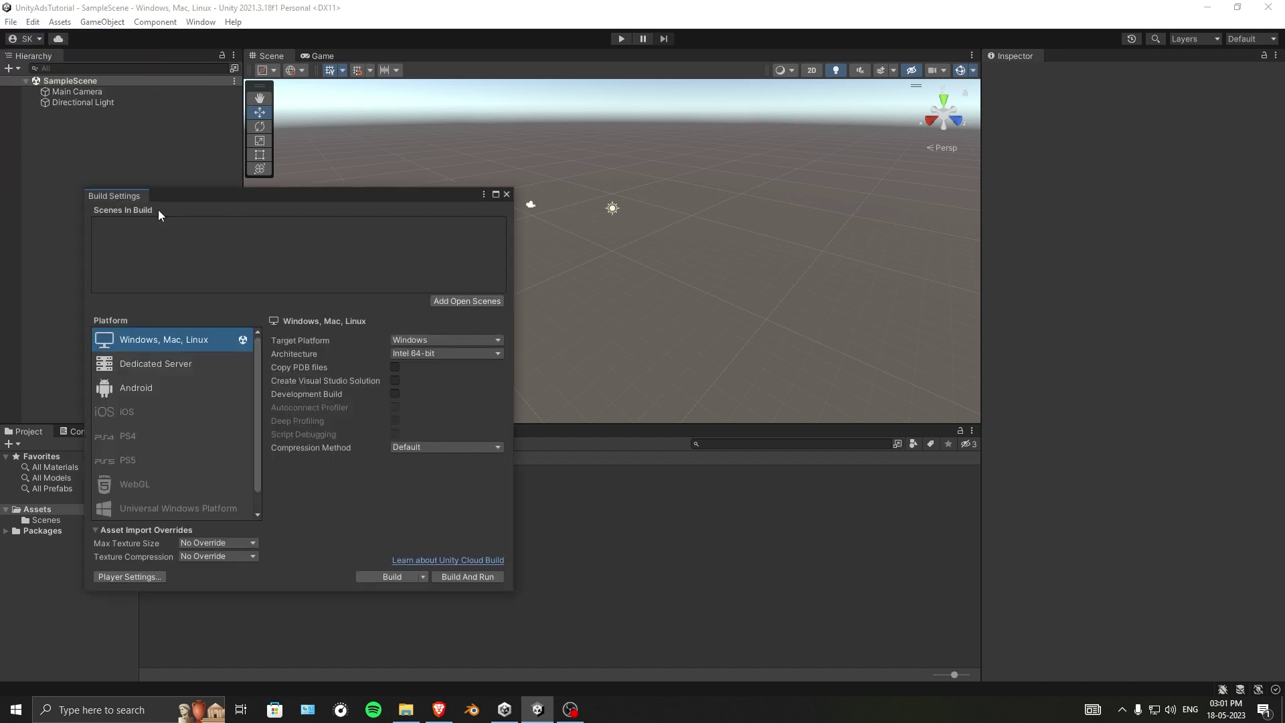
click(151, 388)
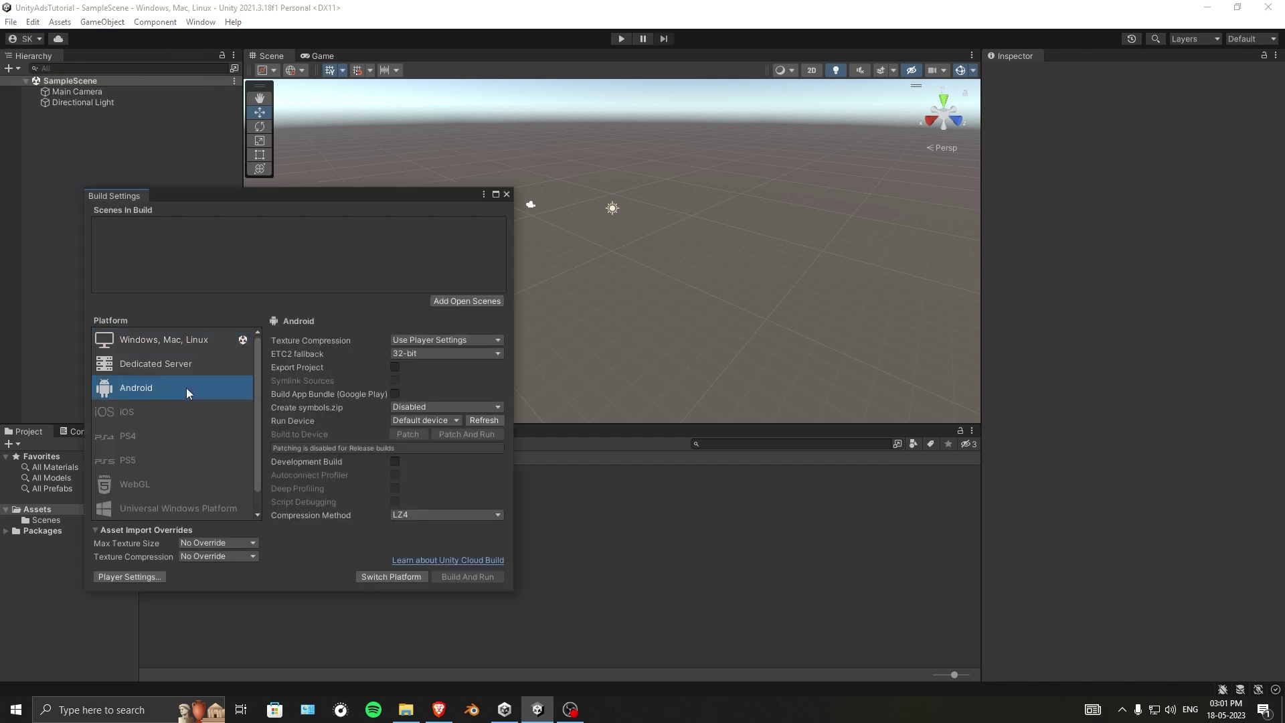
click(404, 578)
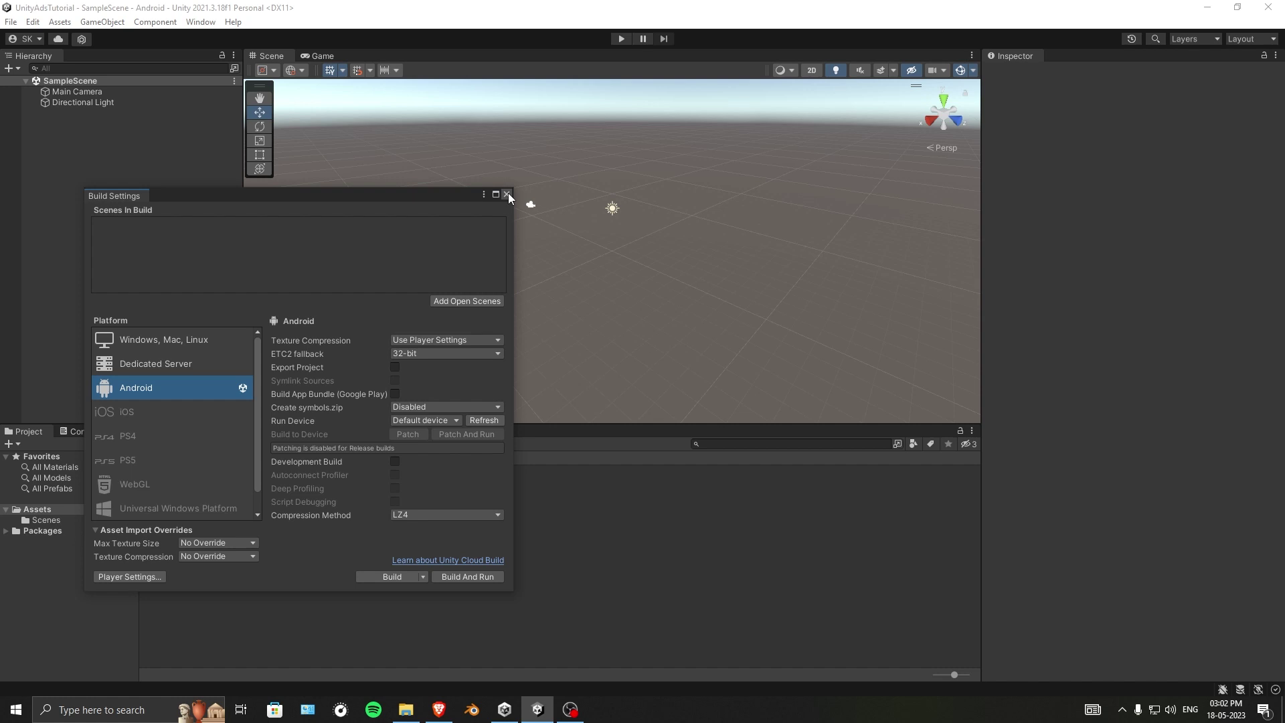
click(507, 195)
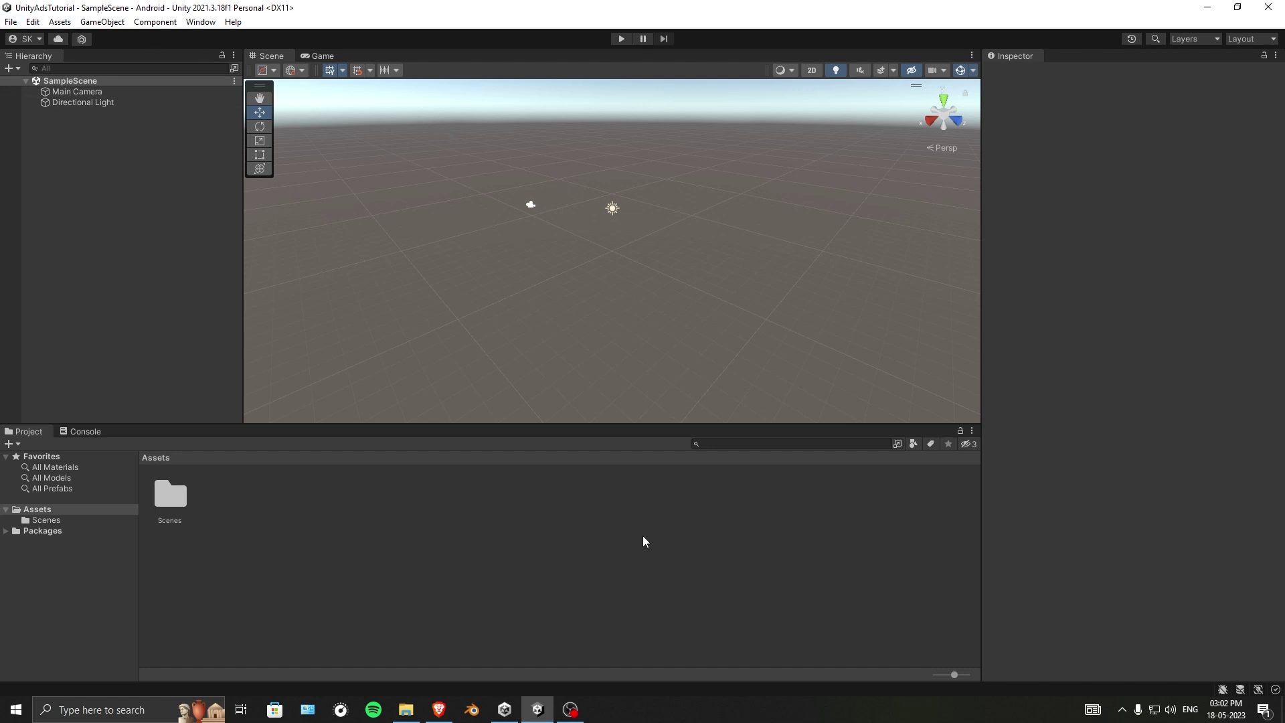
- Switch to the Brave browser and log in to the ironSource dashboard from its website
click(439, 710)
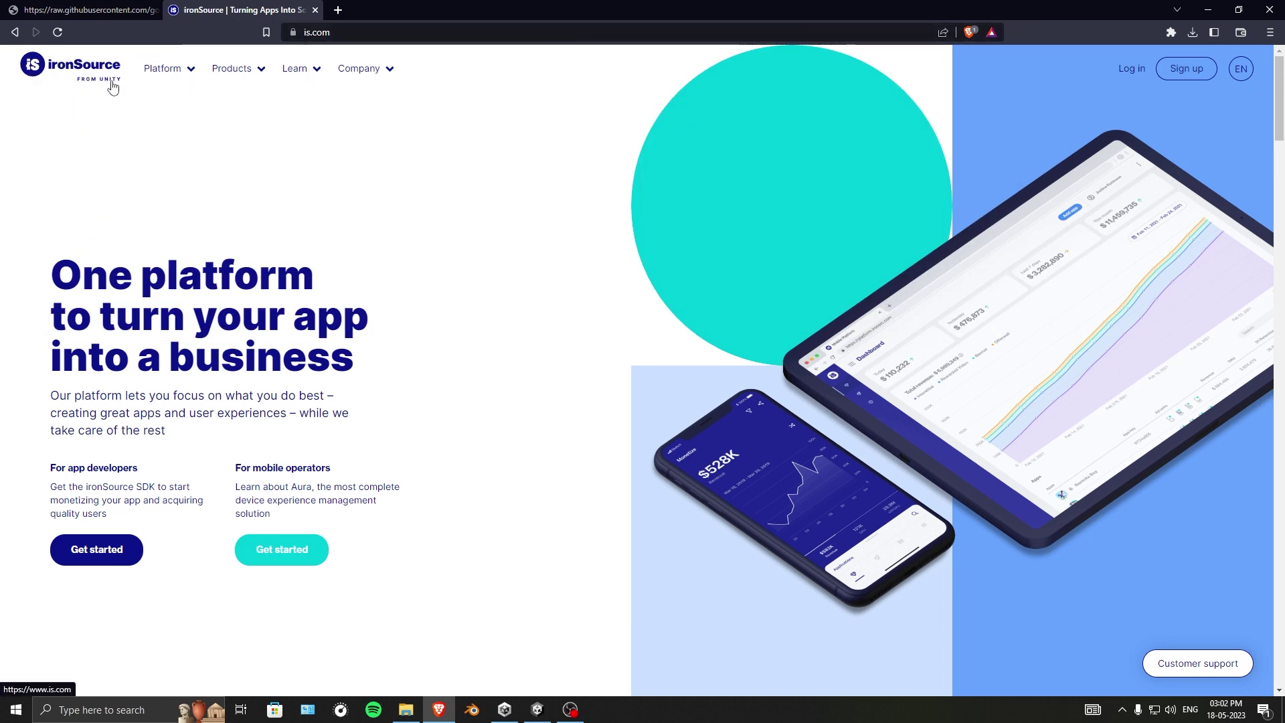
mouse_move(163, 68)
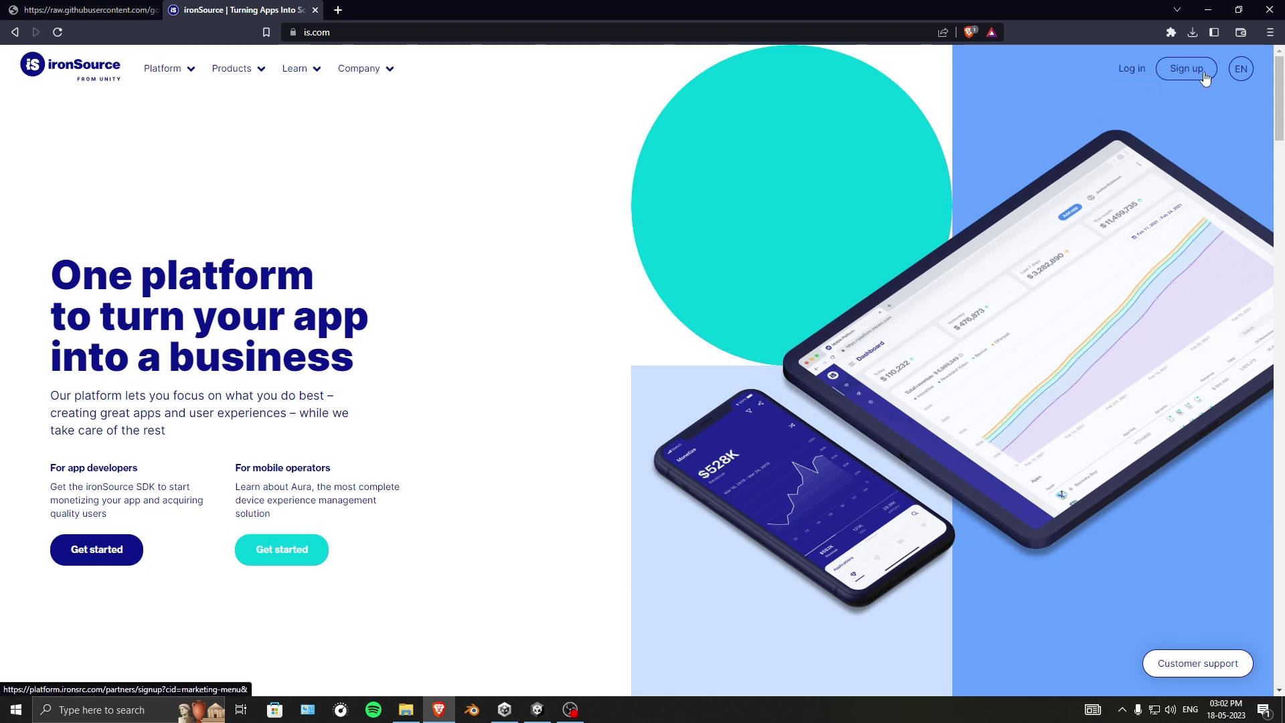
click(1131, 71)
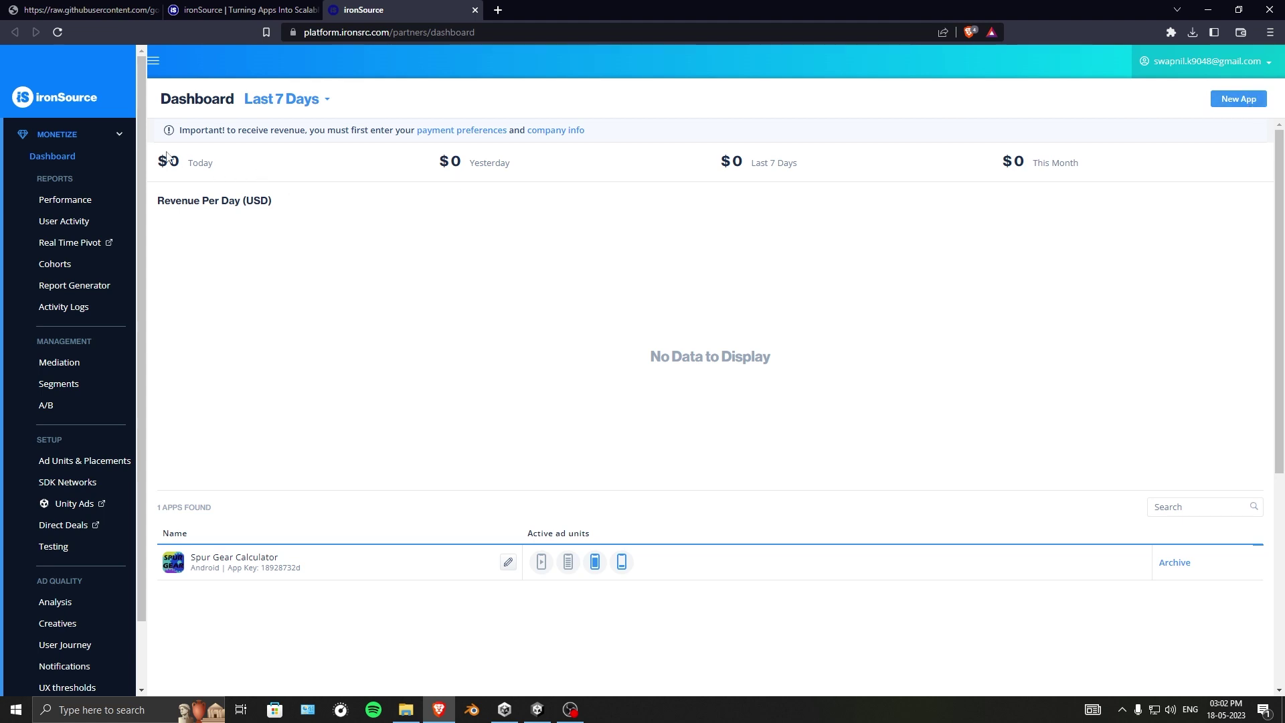
- Open the Unity Plugin Integration guide in the ironSource SDK section of the Knowledge Center
scroll(139, 127, down, 1)
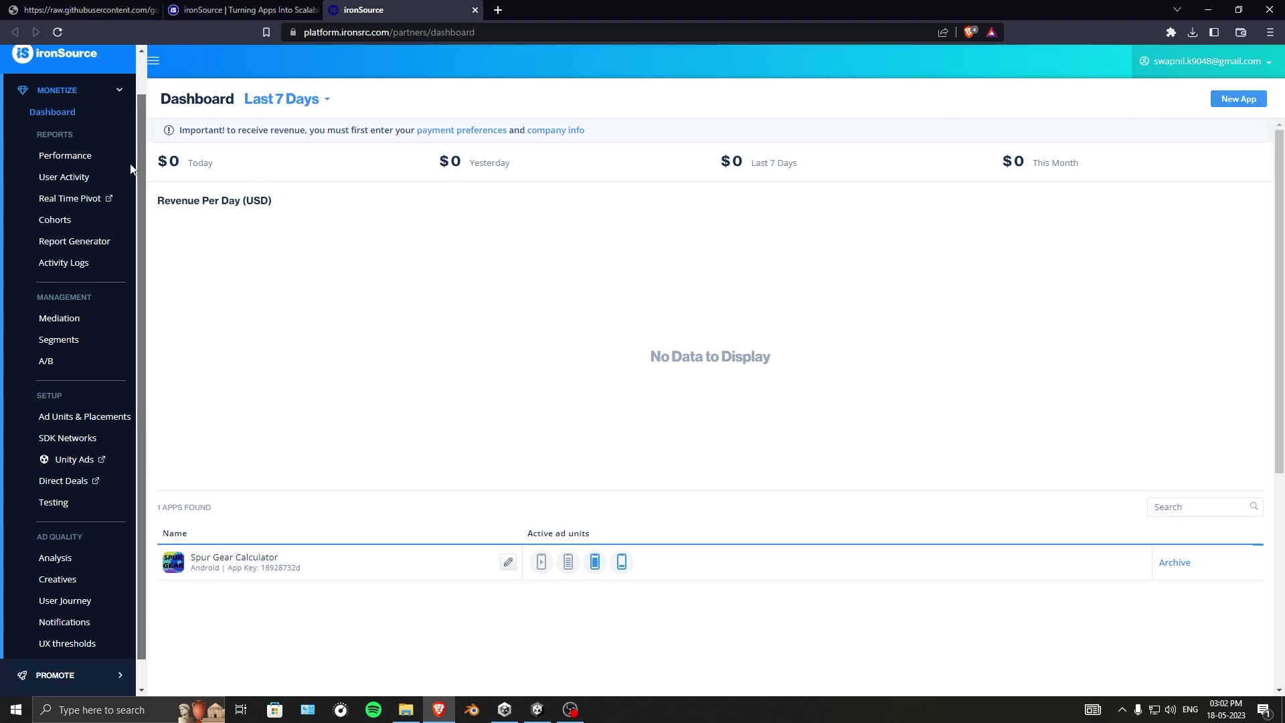
click(120, 93)
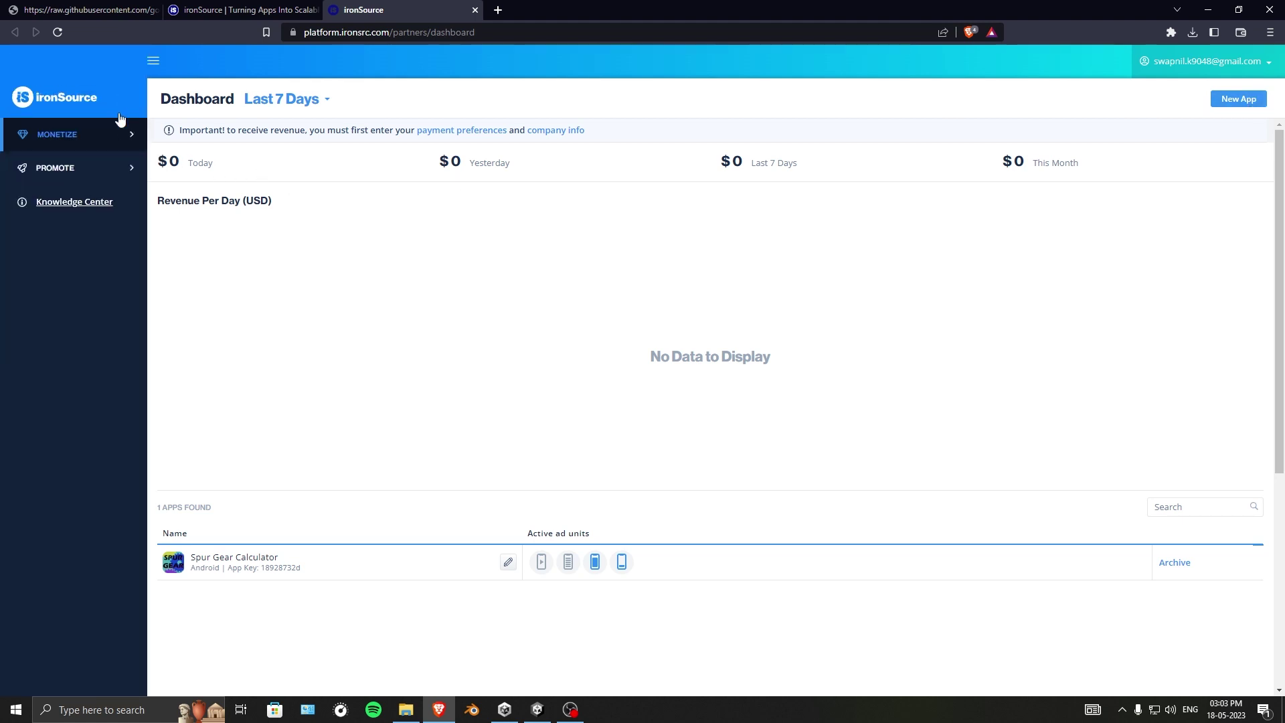
click(63, 206)
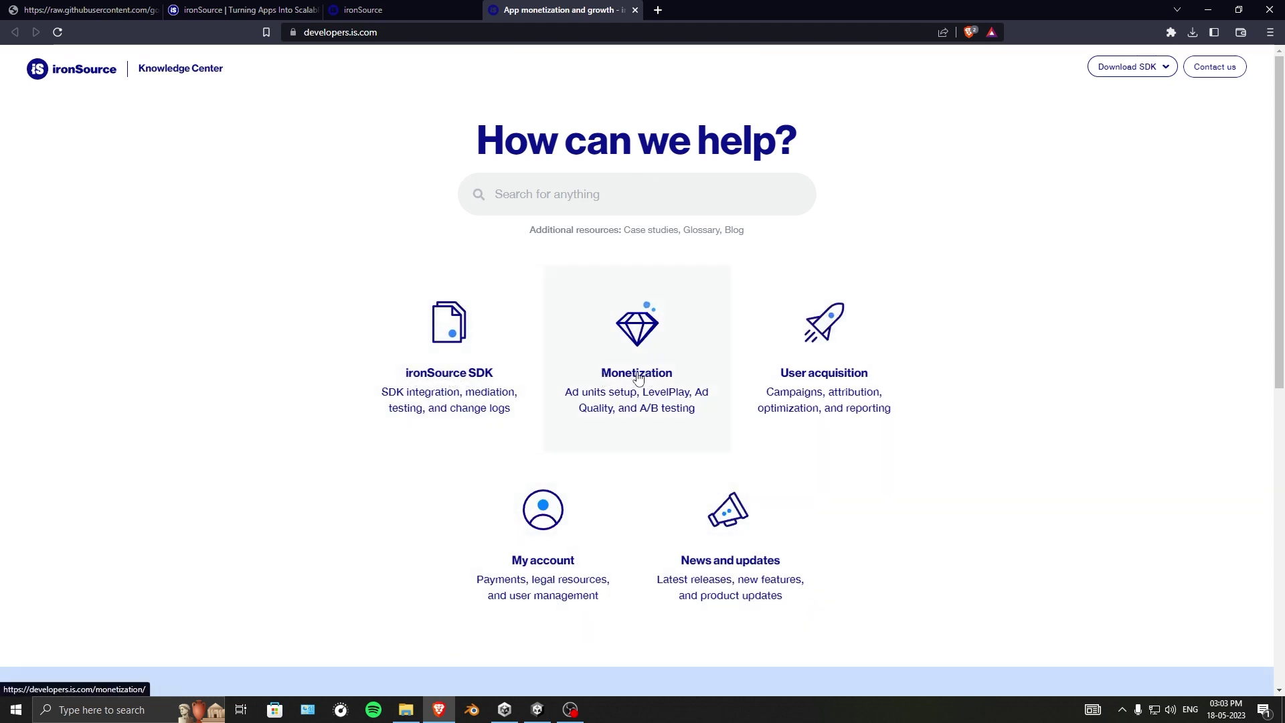
click(443, 376)
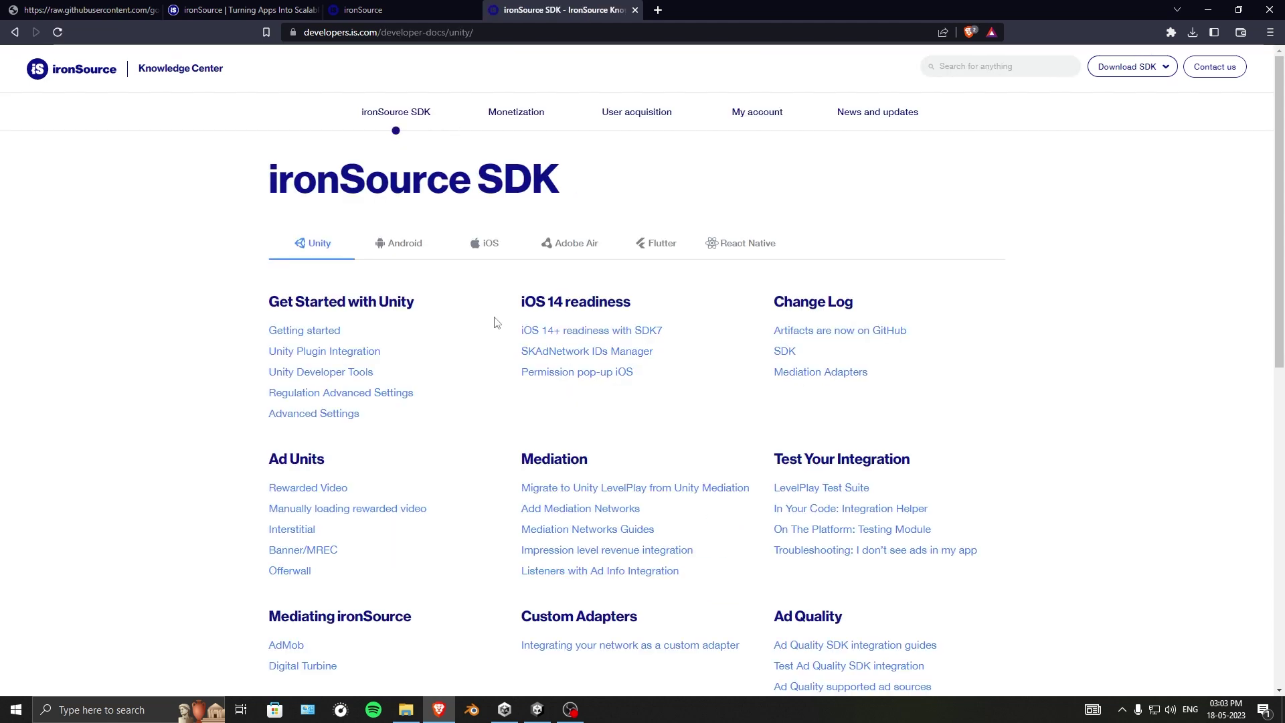
click(320, 337)
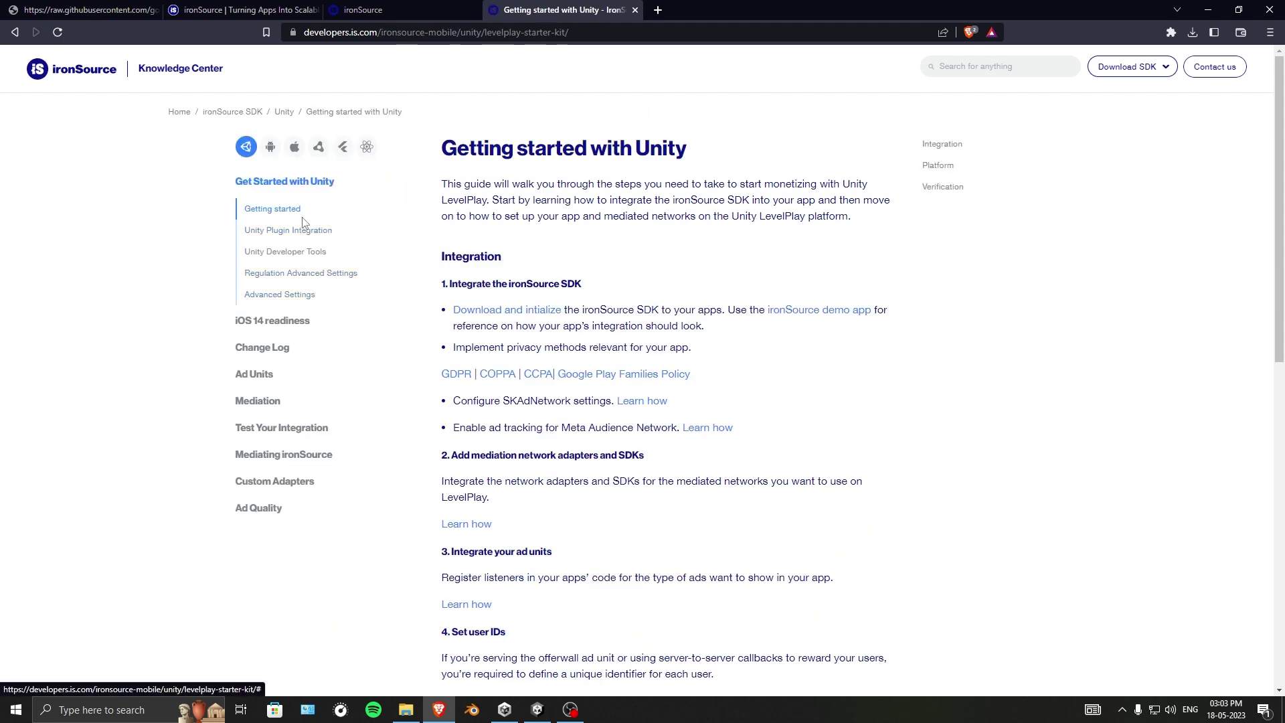
mouse_move(1275, 166)
mouse_down()
mouse_move(1275, 415)
mouse_move(1275, 166)
mouse_up()
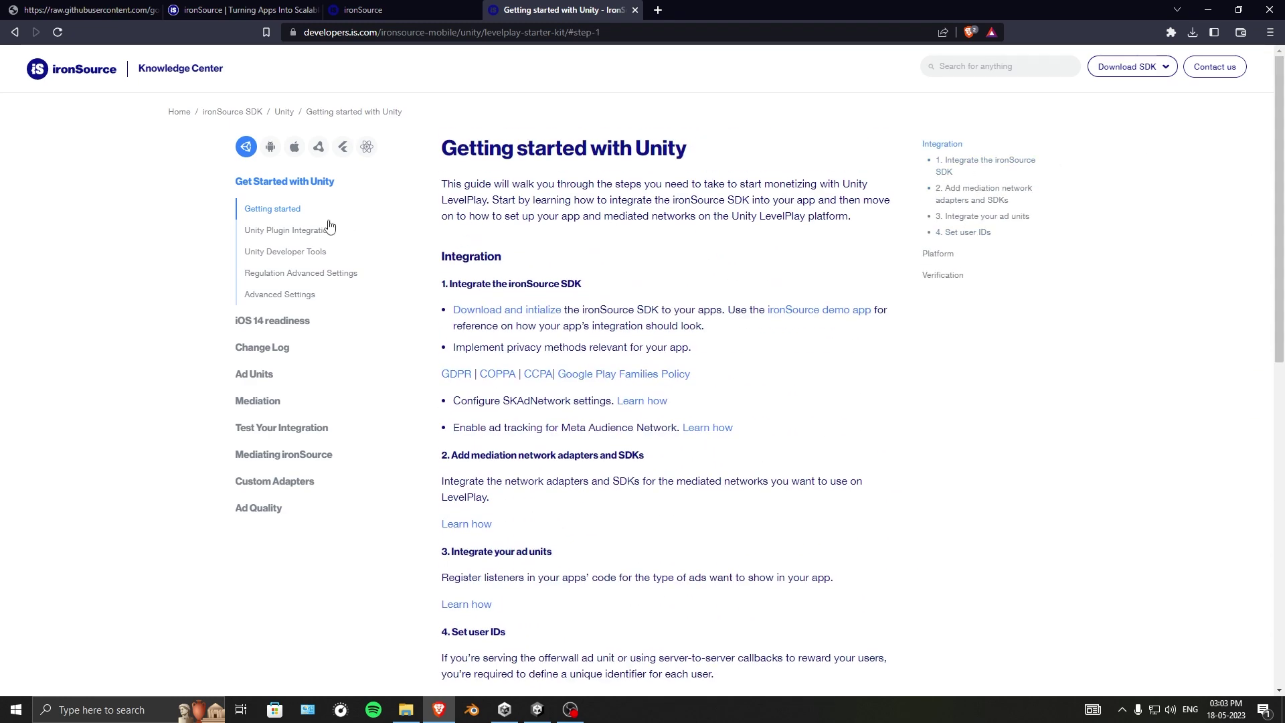
click(281, 238)
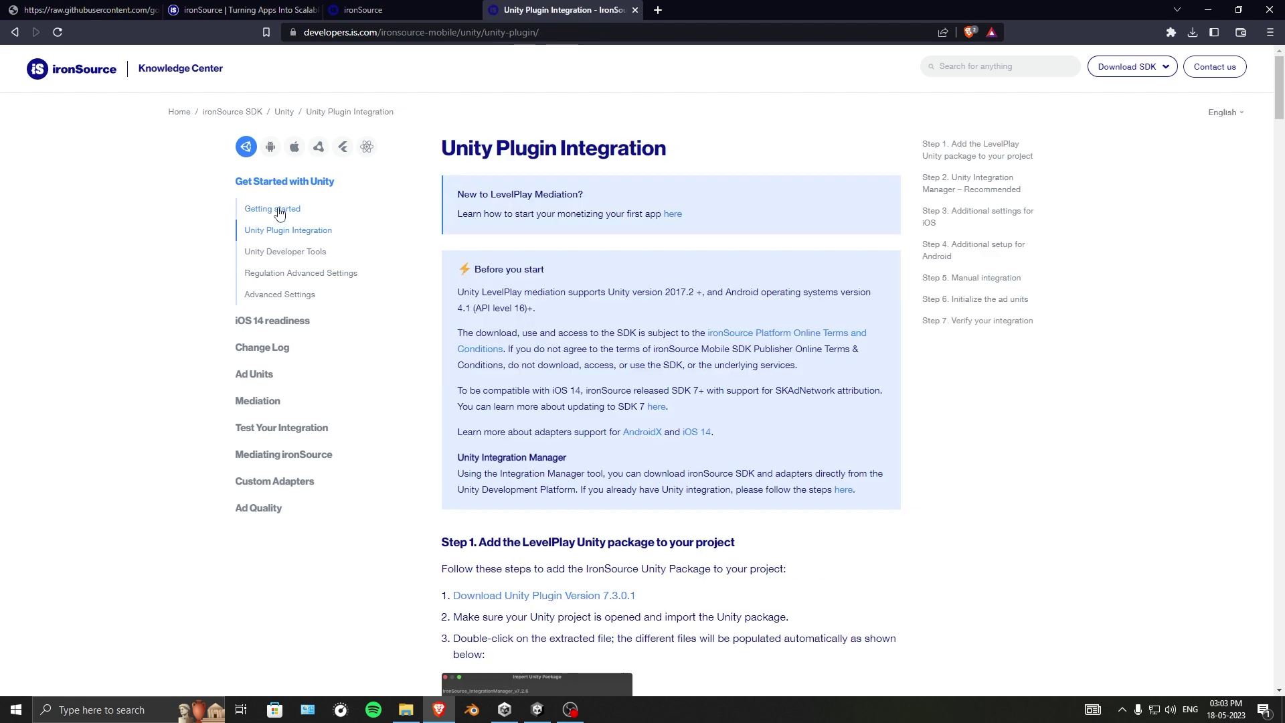
- Read the guide's supported Unity version and Android API level, and its instructions for adding the LevelPlay package
click(1283, 141)
drag(1283, 151, 1278, 90)
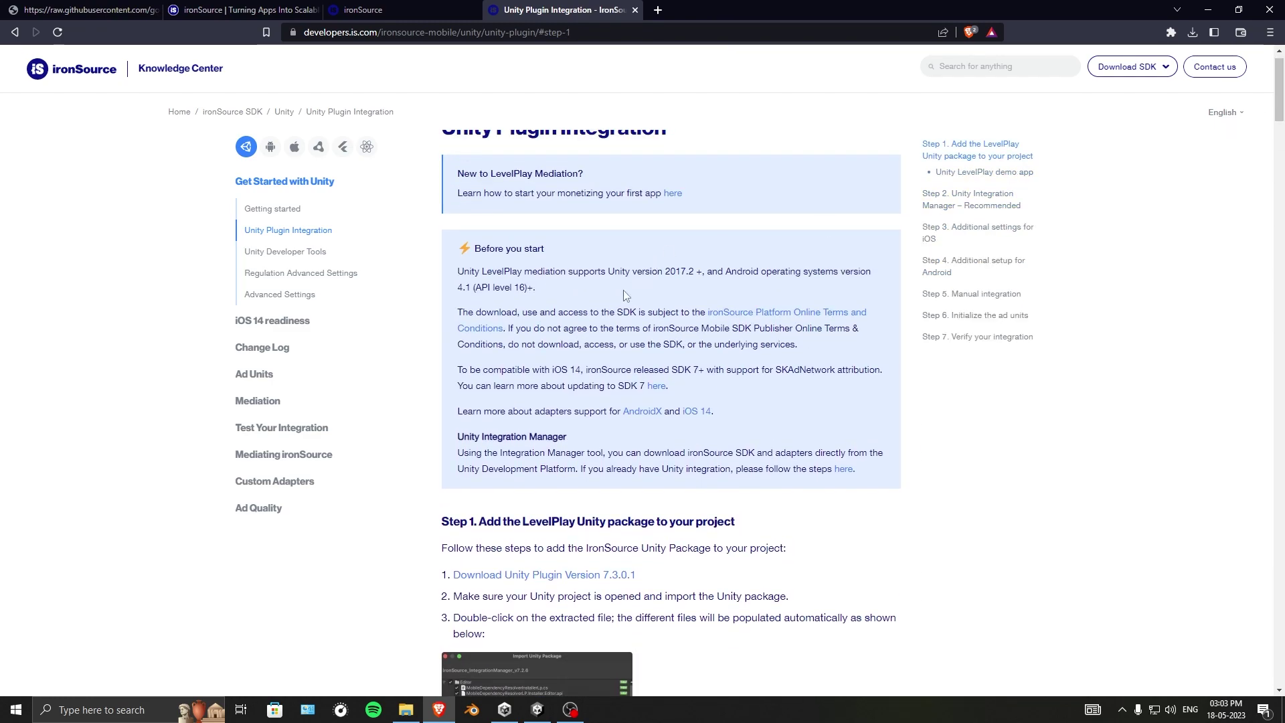
drag(666, 270, 701, 271)
click(702, 270)
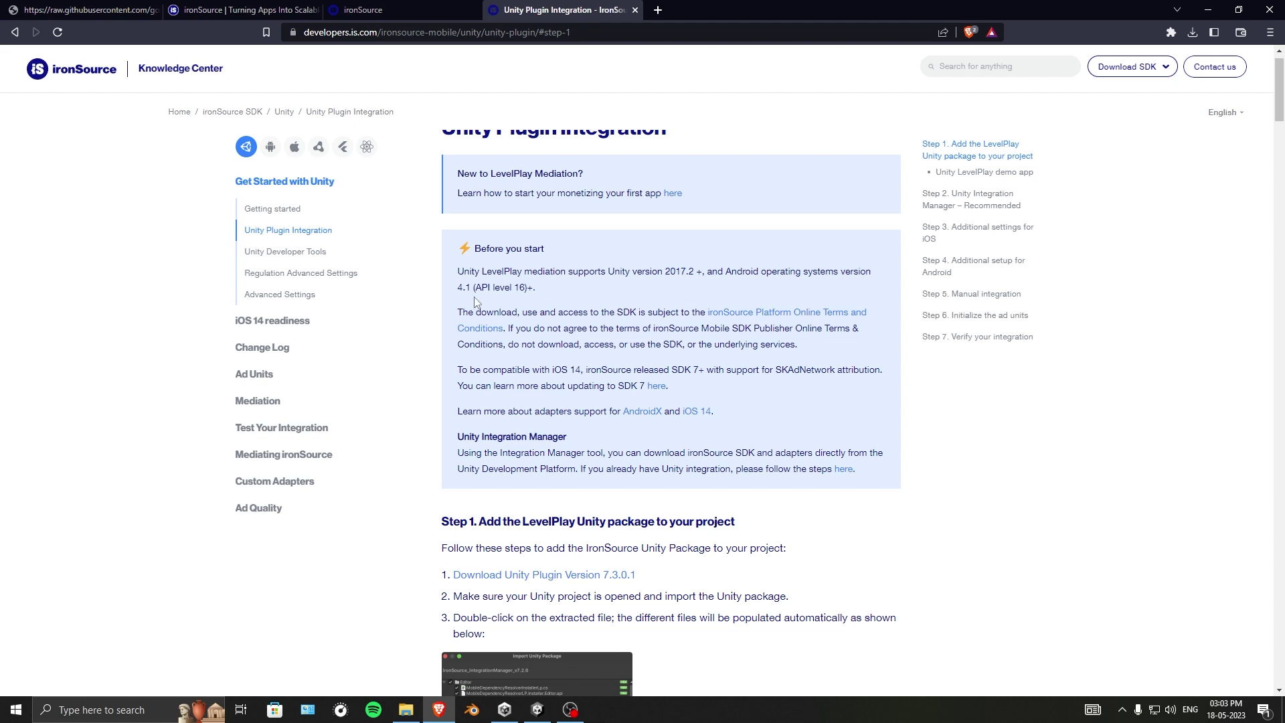
drag(475, 288, 540, 290)
click(566, 287)
drag(1279, 107, 1280, 137)
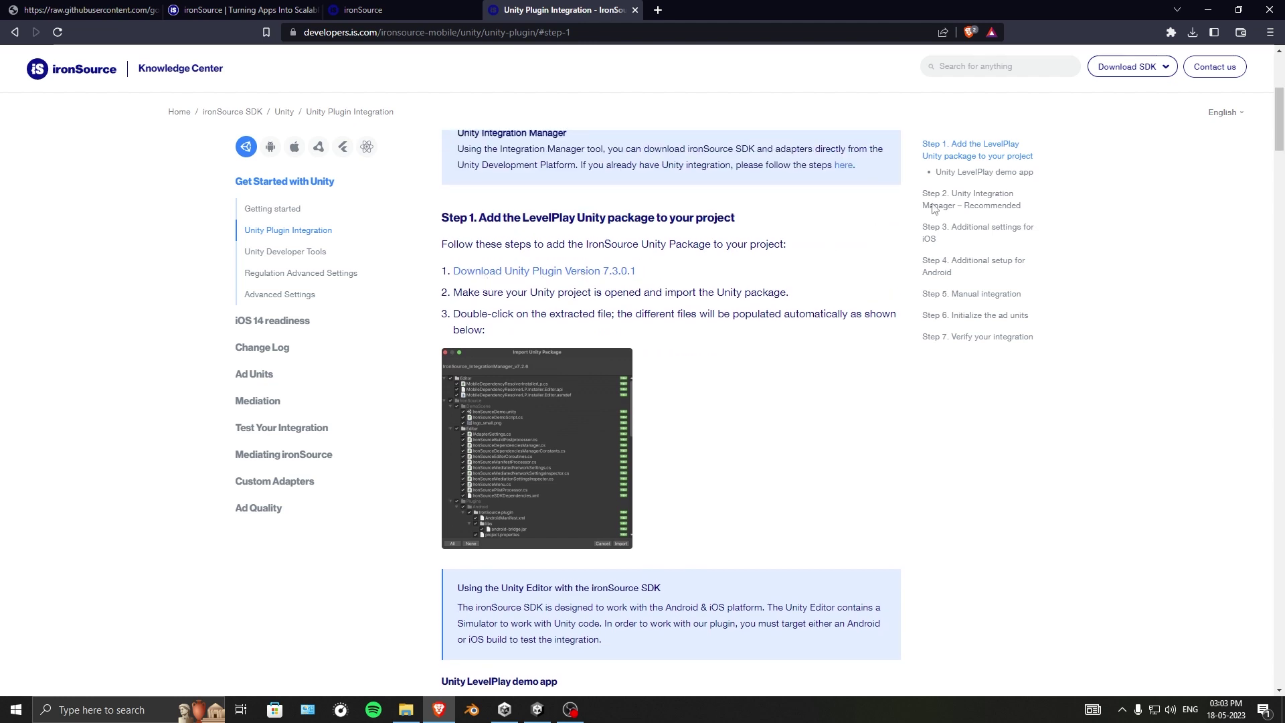
- Place the IronSource Integration Manager package file below the CAR folder on the desktop and return to the Unity editor
click(1209, 10)
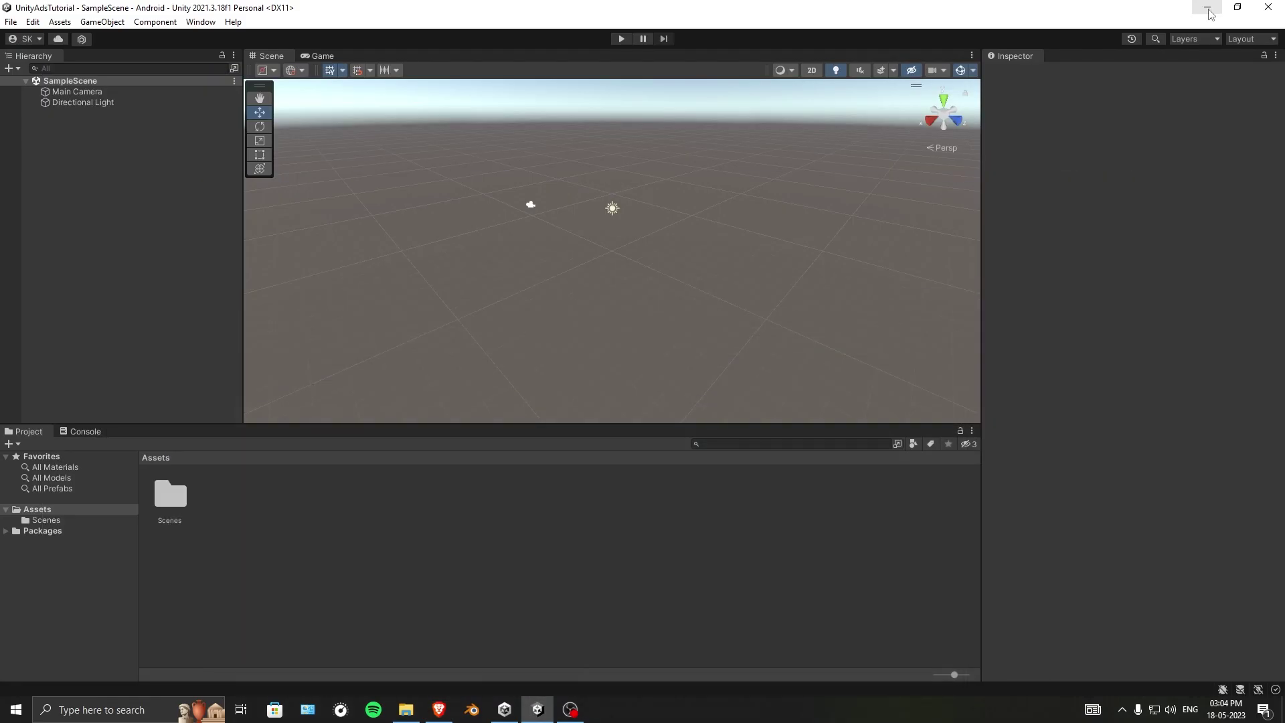
click(1206, 8)
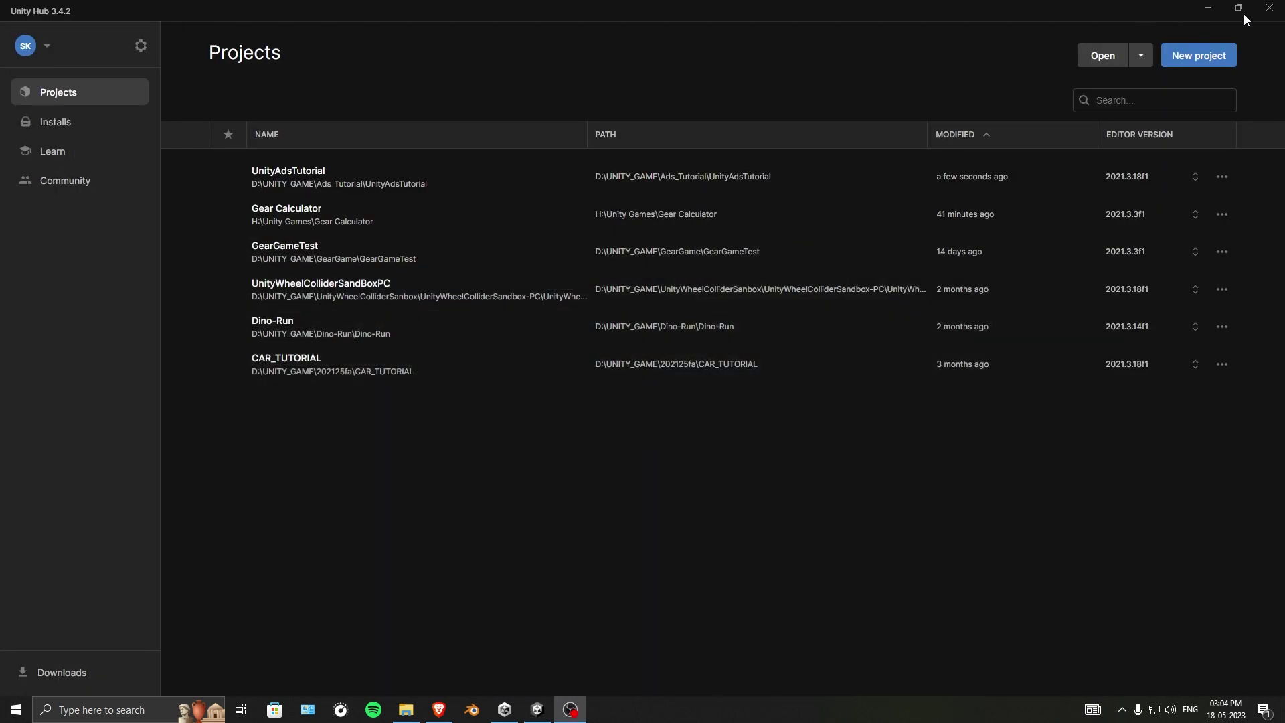
click(1209, 8)
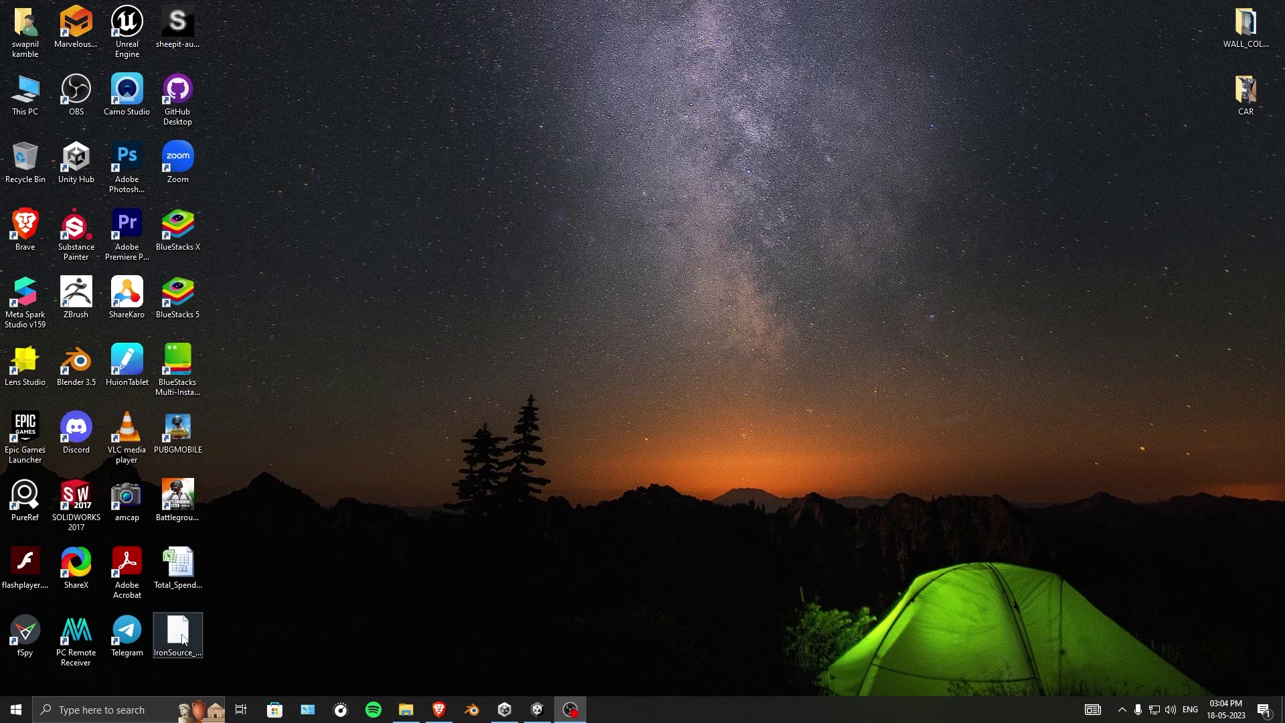
drag(177, 633, 1265, 219)
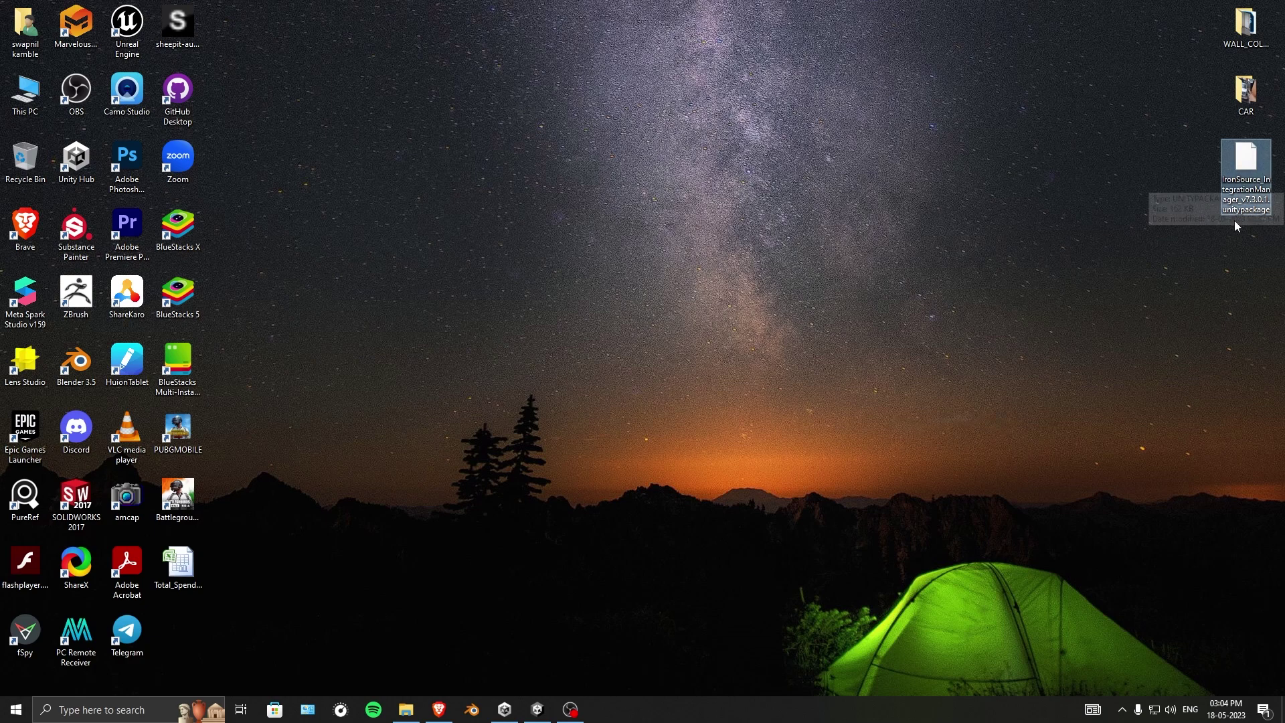
click(514, 712)
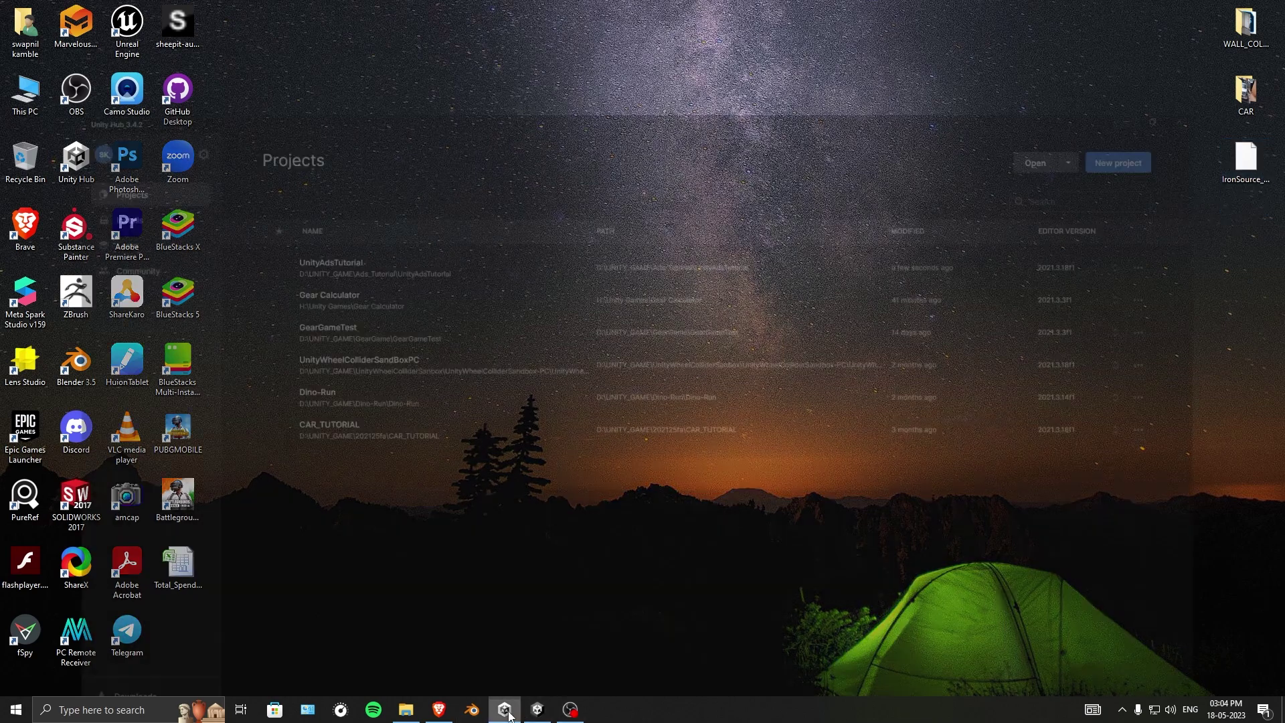
click(537, 710)
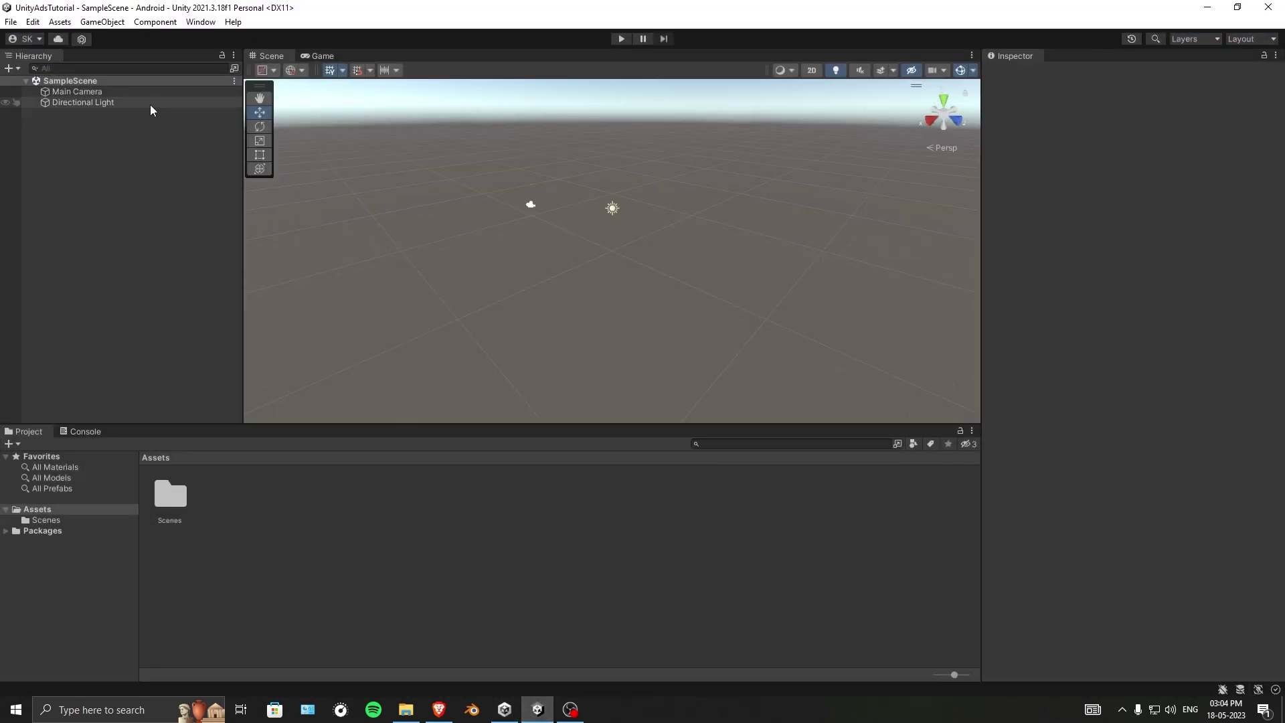
- Check the package import instructions in the browser guide once more and return to the Unity editor
click(433, 718)
scroll(941, 521, down, 2)
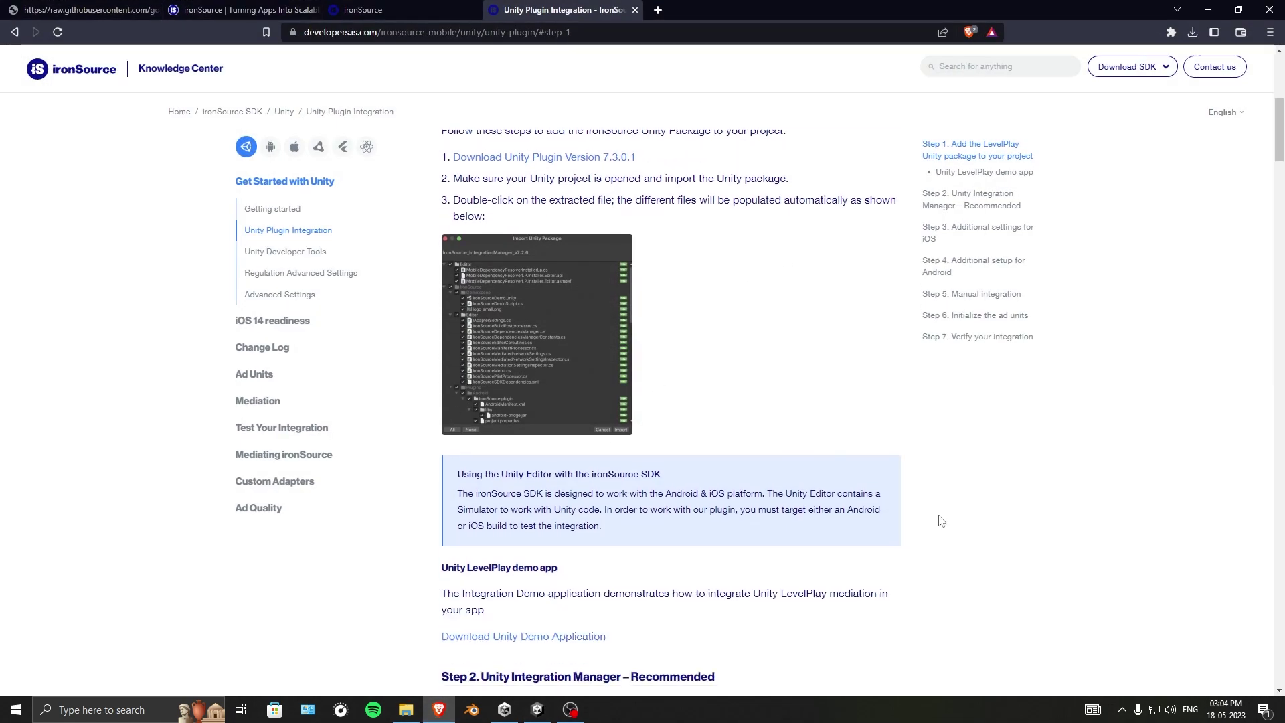
click(1207, 12)
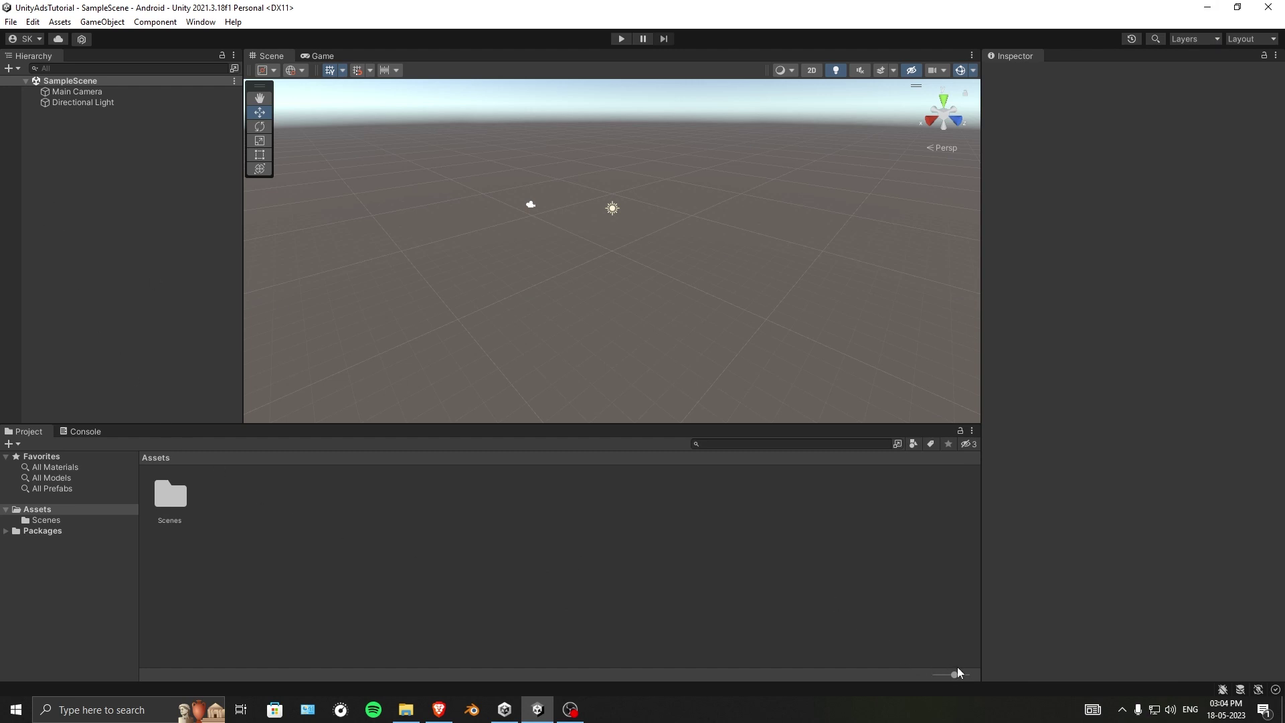
- Show the project assets as a list and import all of IronSource_IntegrationManager_v7.3.0.1.unitypackage from the Desktop as a custom package
drag(958, 668, 932, 673)
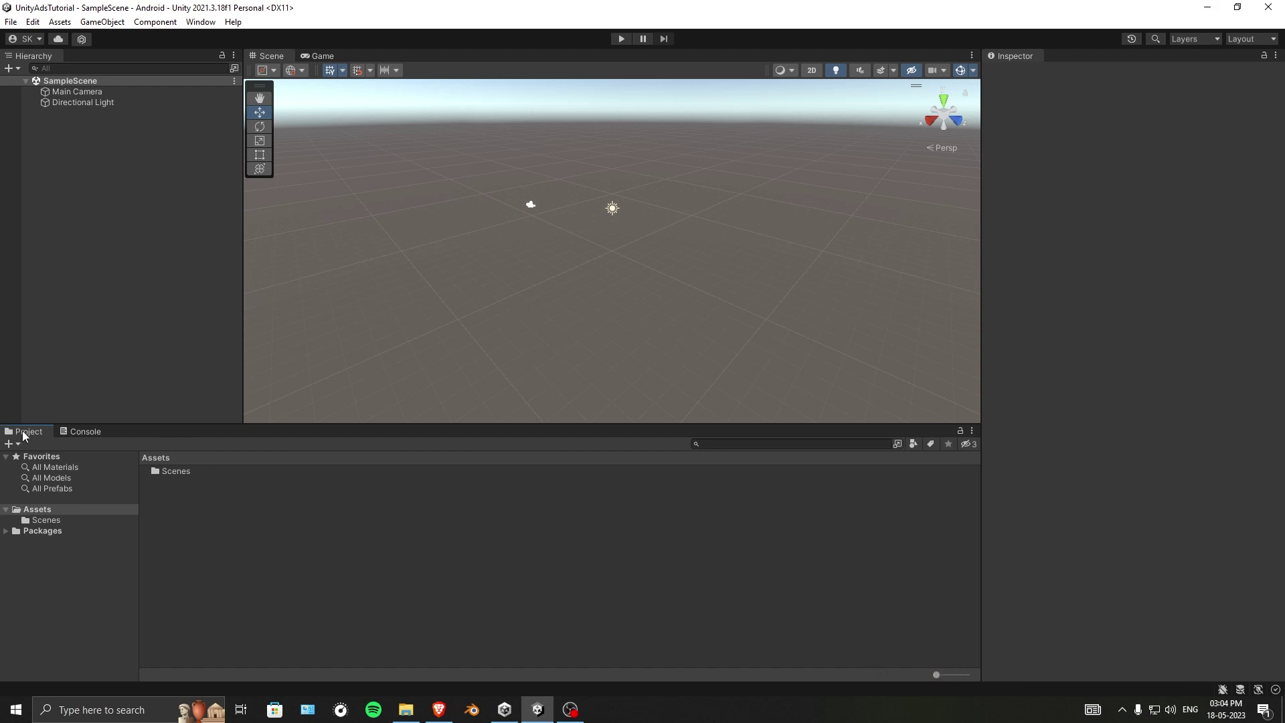
right_click(268, 534)
click(365, 320)
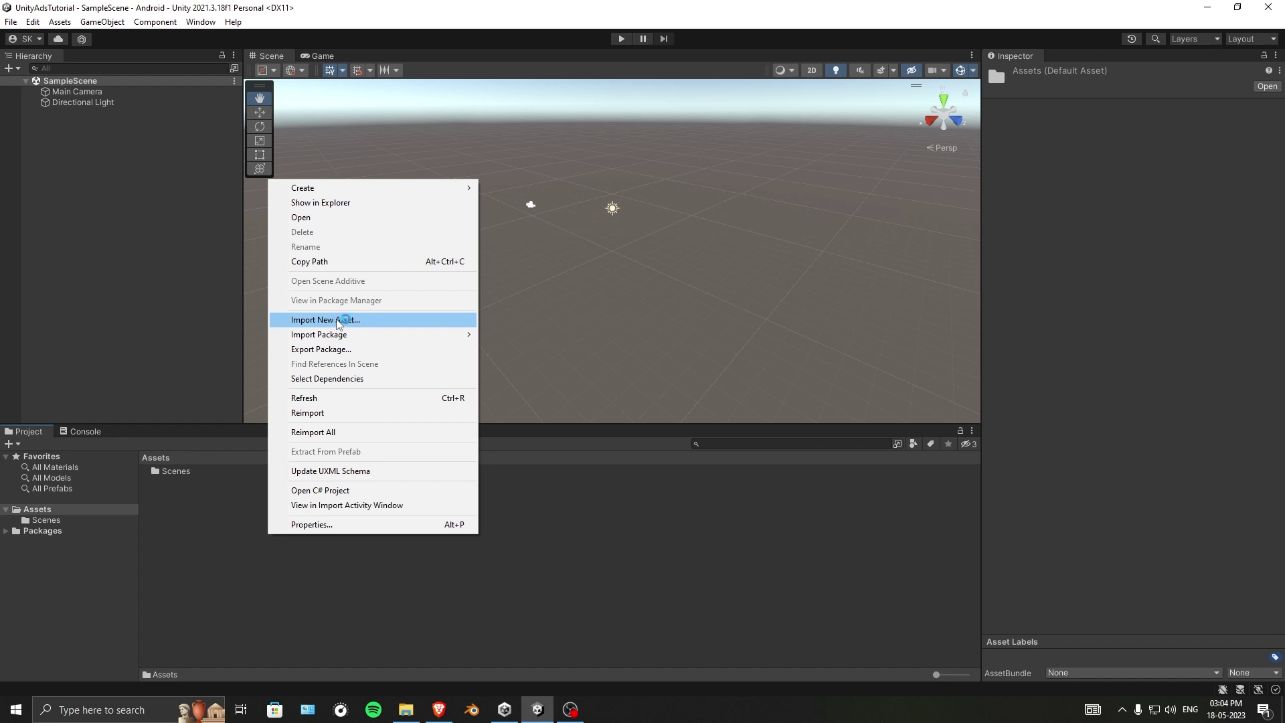
mouse_move(469, 334)
click(544, 335)
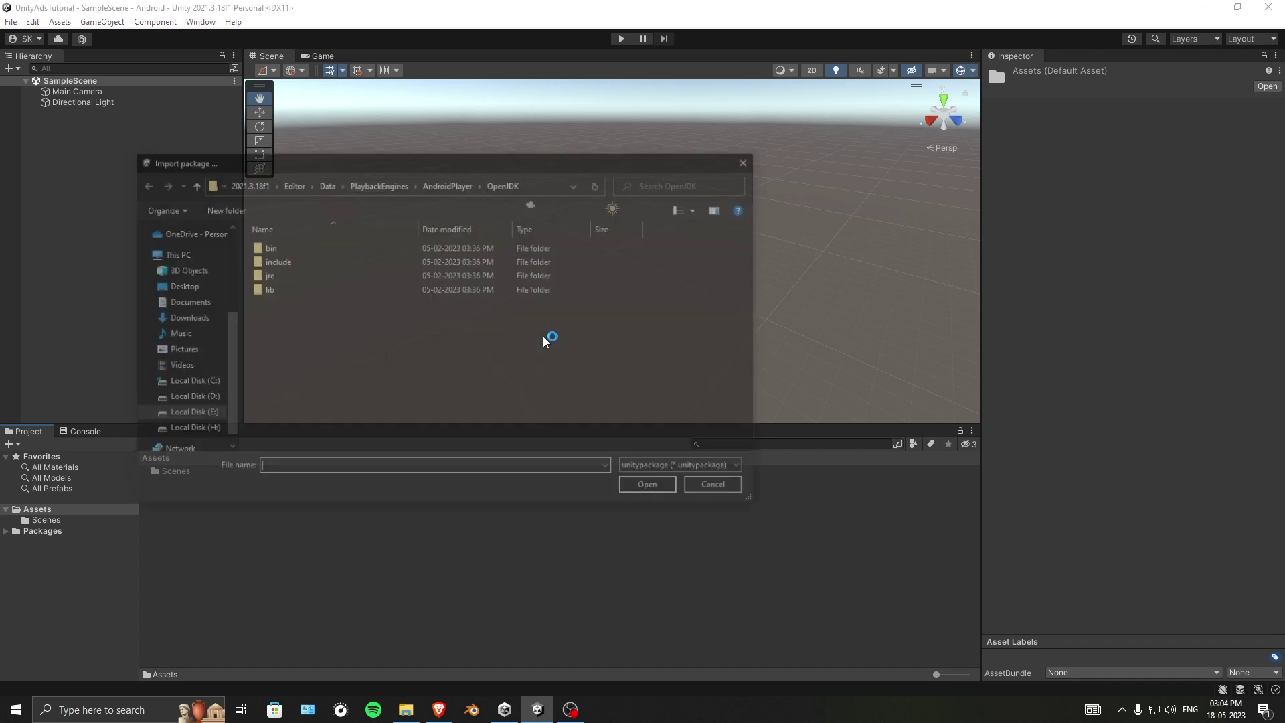
click(213, 286)
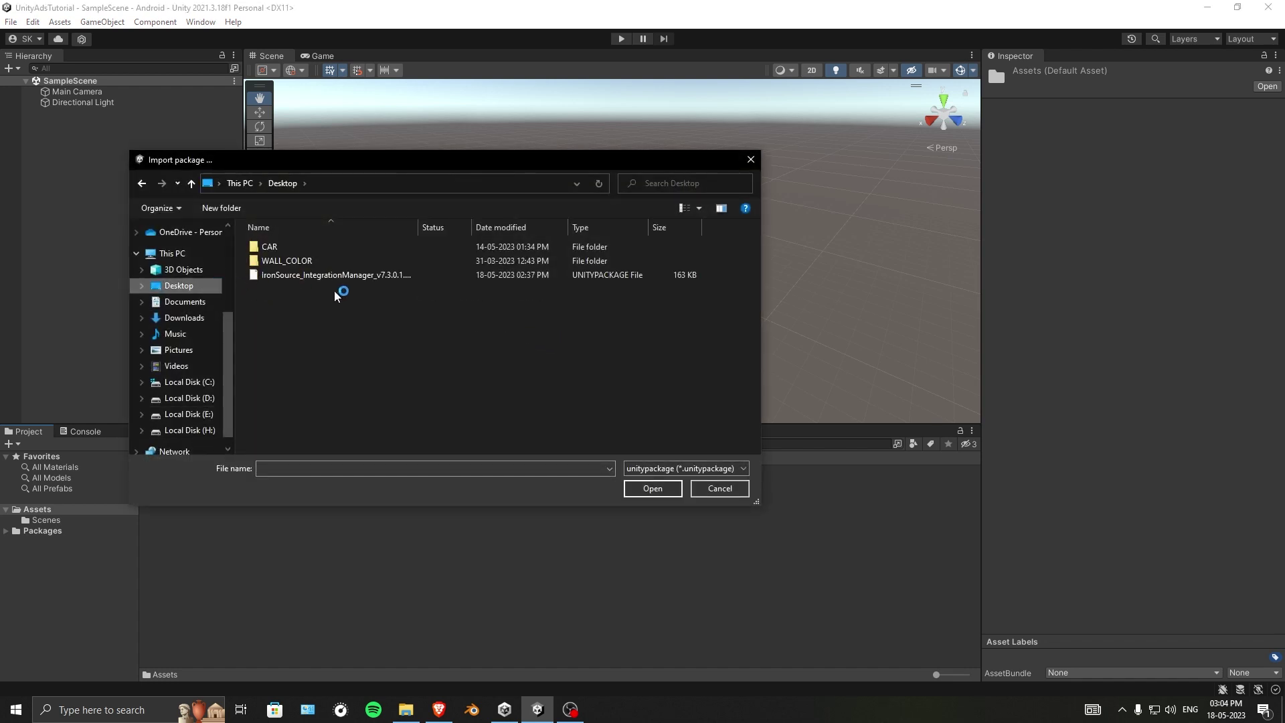
click(322, 278)
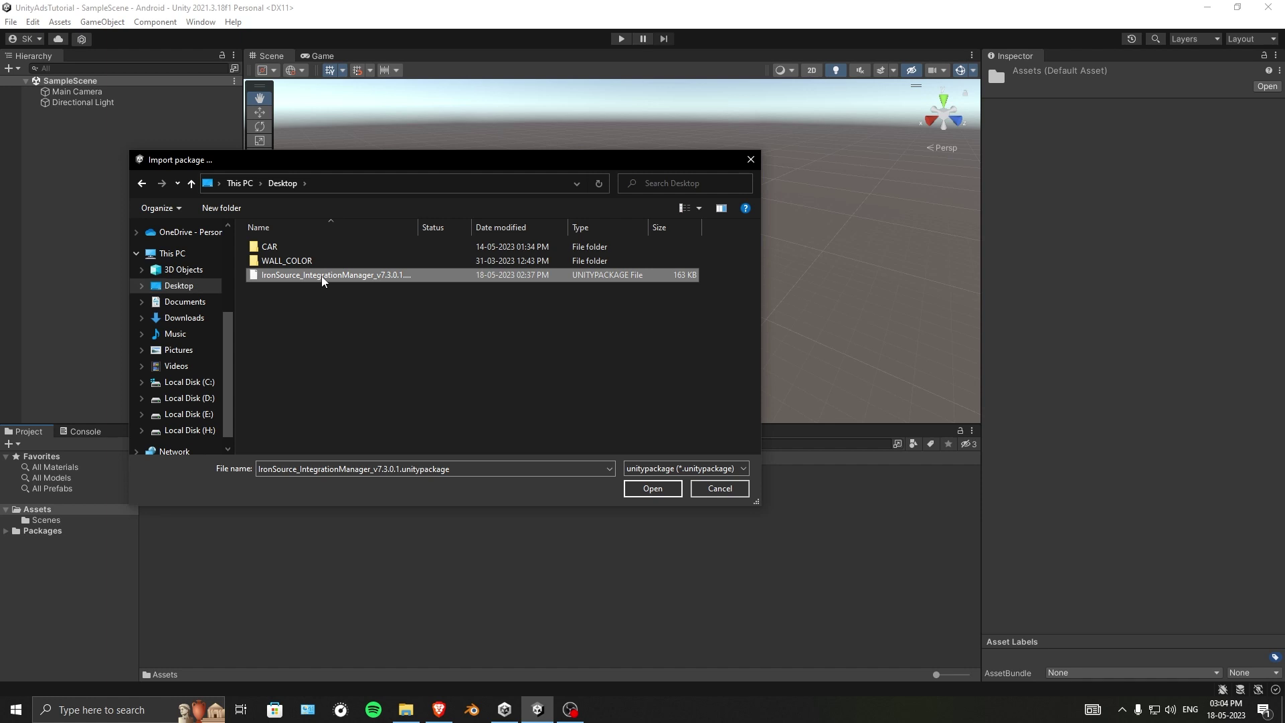
click(643, 490)
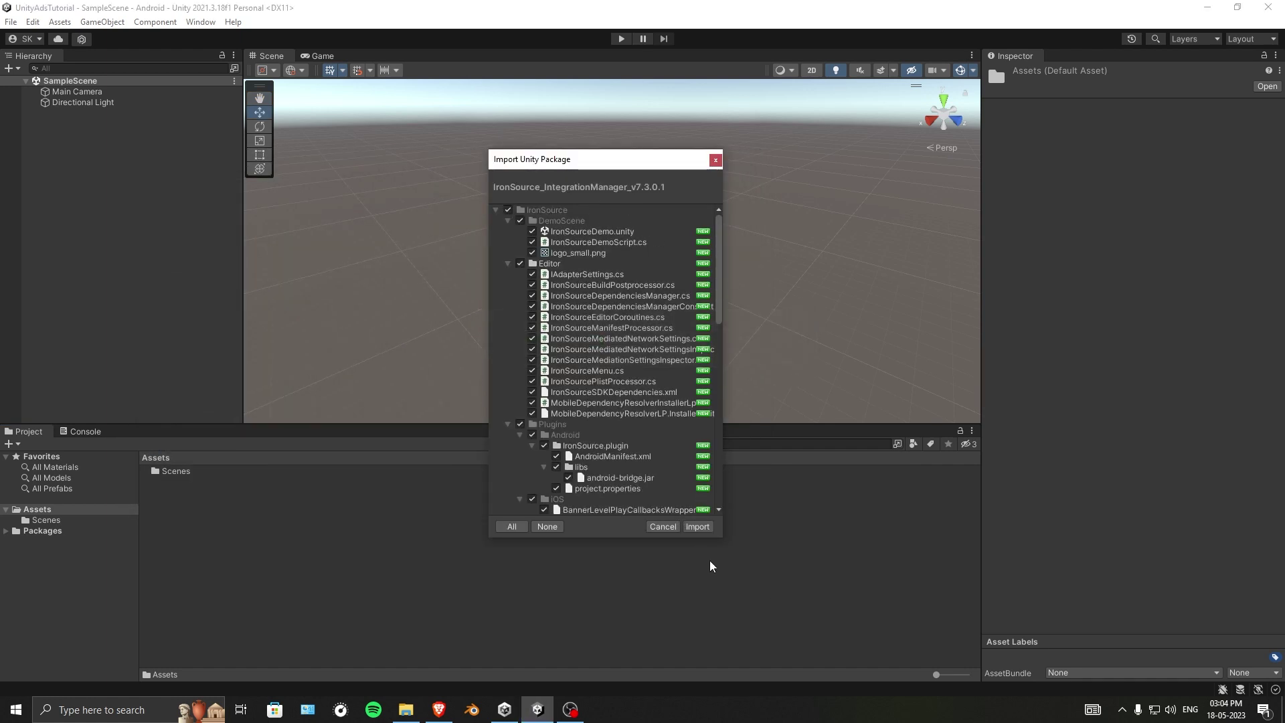
click(702, 529)
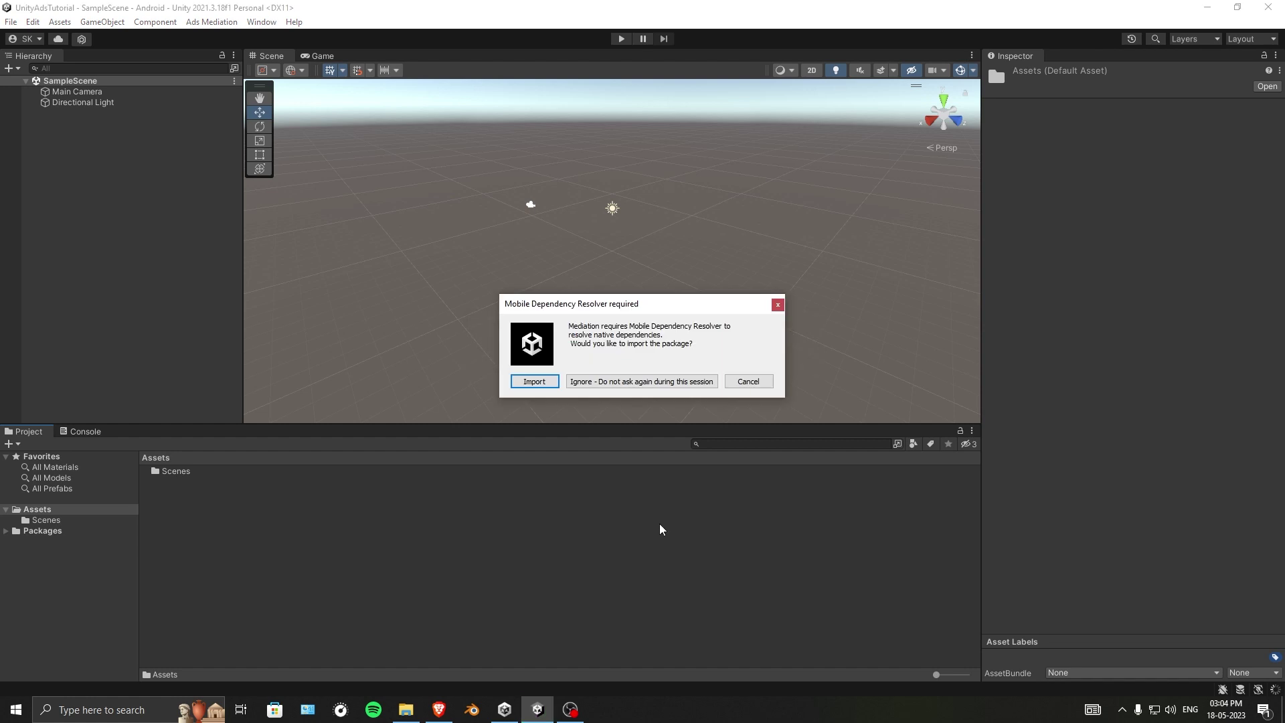
drag(605, 312, 516, 371)
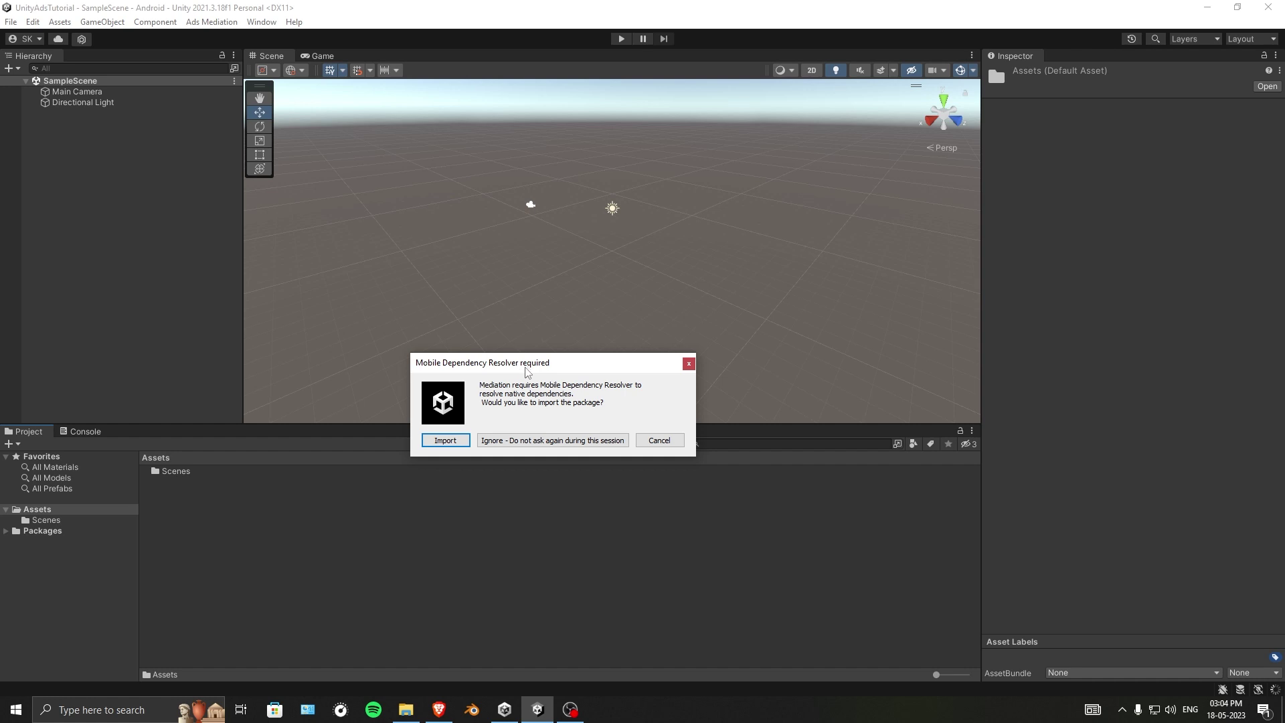
- Import the Mobile Dependency Resolver package and close the window that resolves the Android dependencies
click(448, 442)
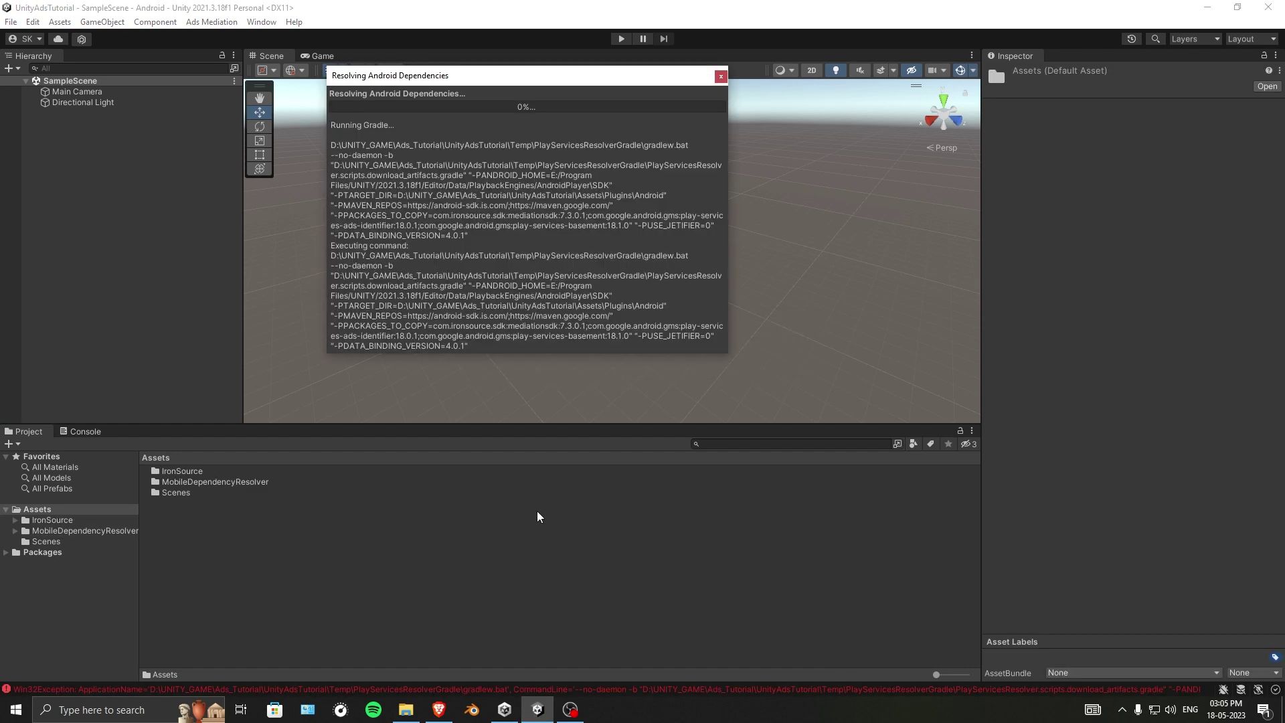
drag(535, 83, 474, 261)
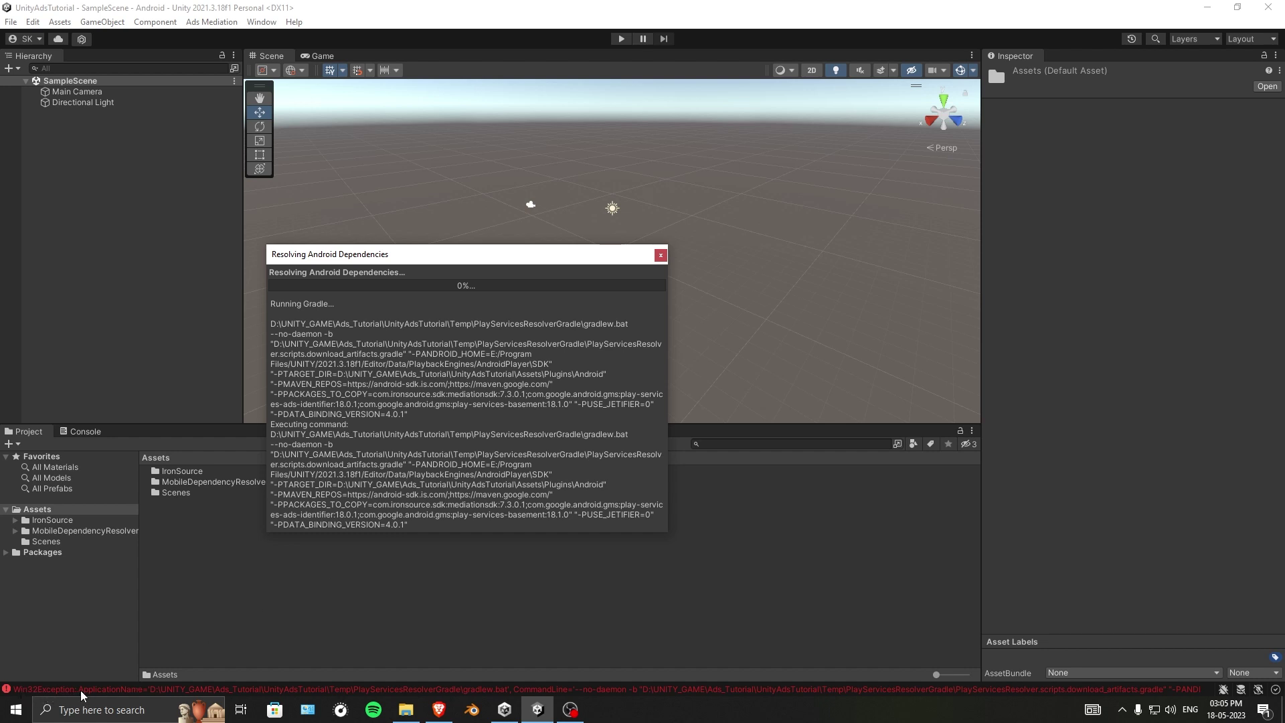
click(661, 255)
- Open the Win32Exception entry in the Console, enlarge its details area and examine the gradlew.bat path it names
click(85, 431)
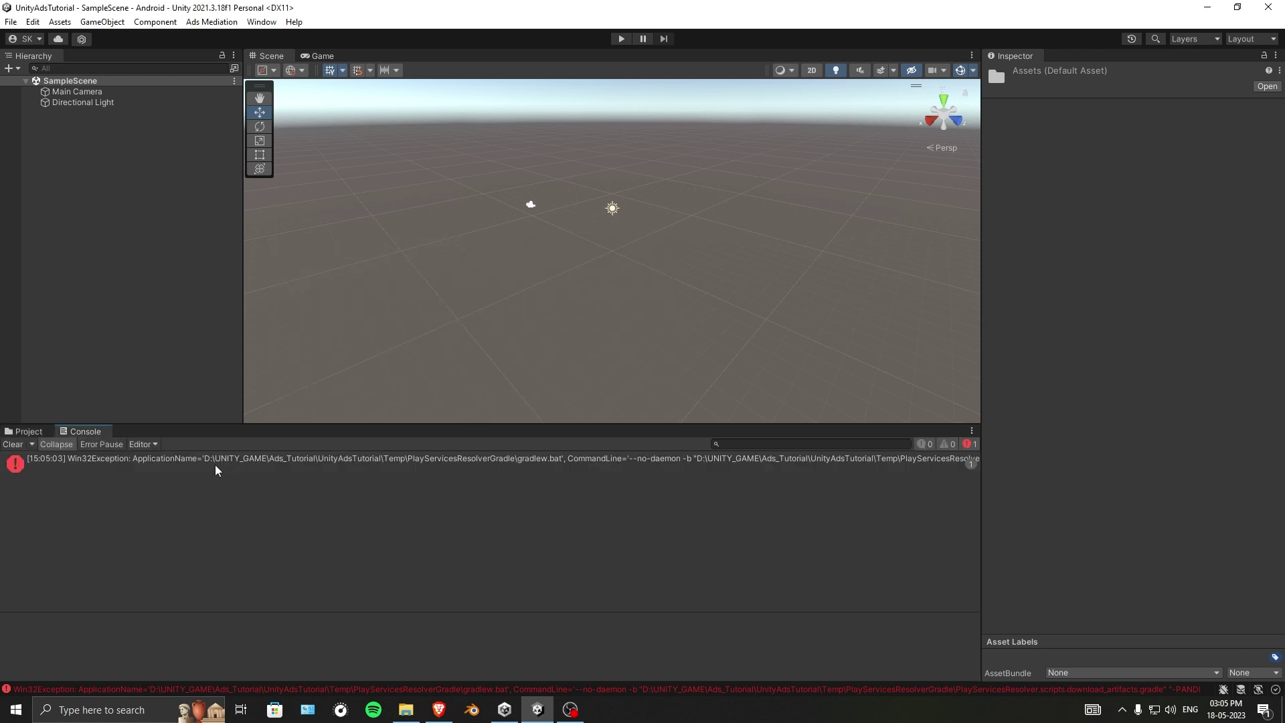
click(173, 471)
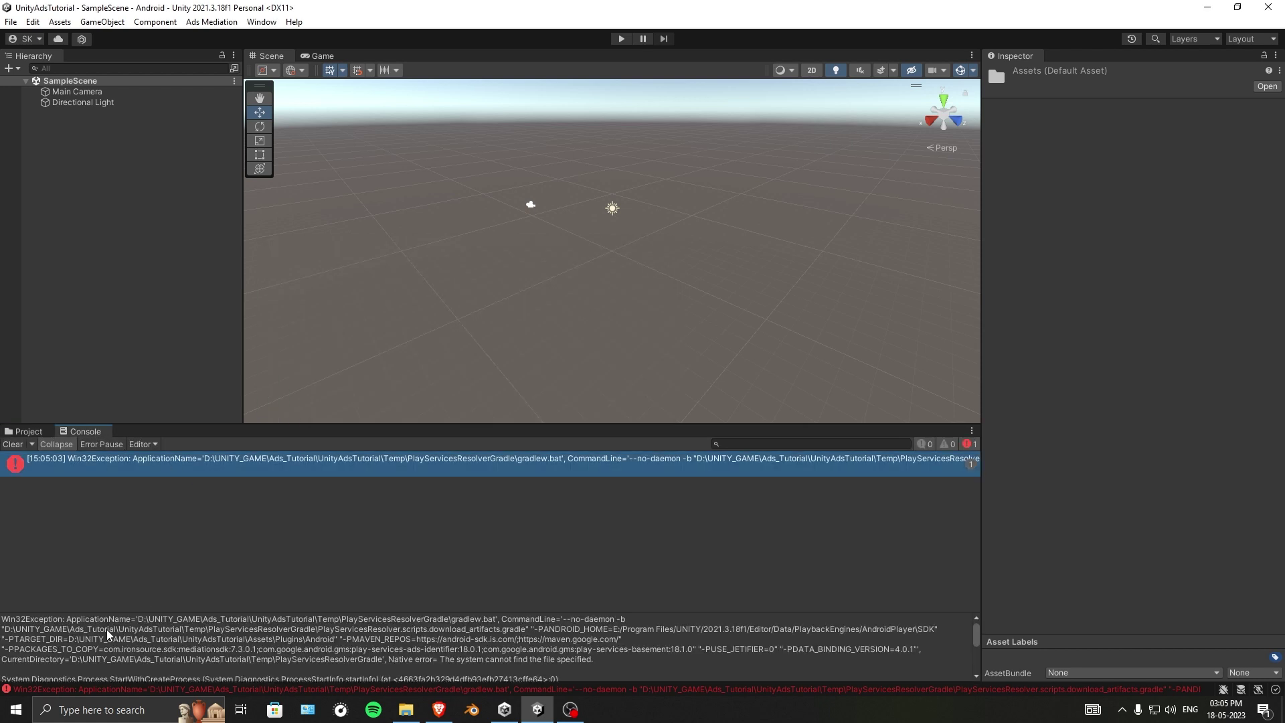
drag(602, 612, 612, 493)
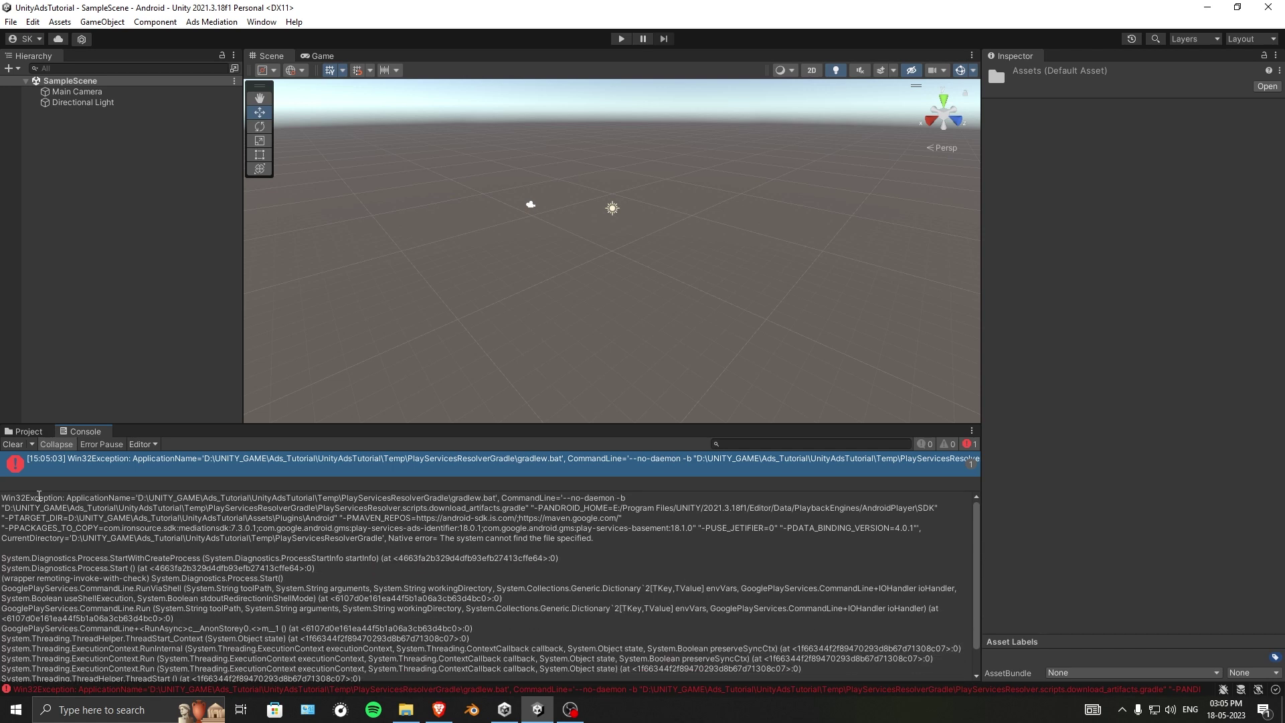
drag(38, 495, 179, 498)
click(271, 515)
click(498, 500)
drag(455, 496, 496, 501)
click(457, 500)
- Copy the PlayServicesResolverGradle folder path from the error details and open that folder in File Explorer
drag(237, 500, 452, 499)
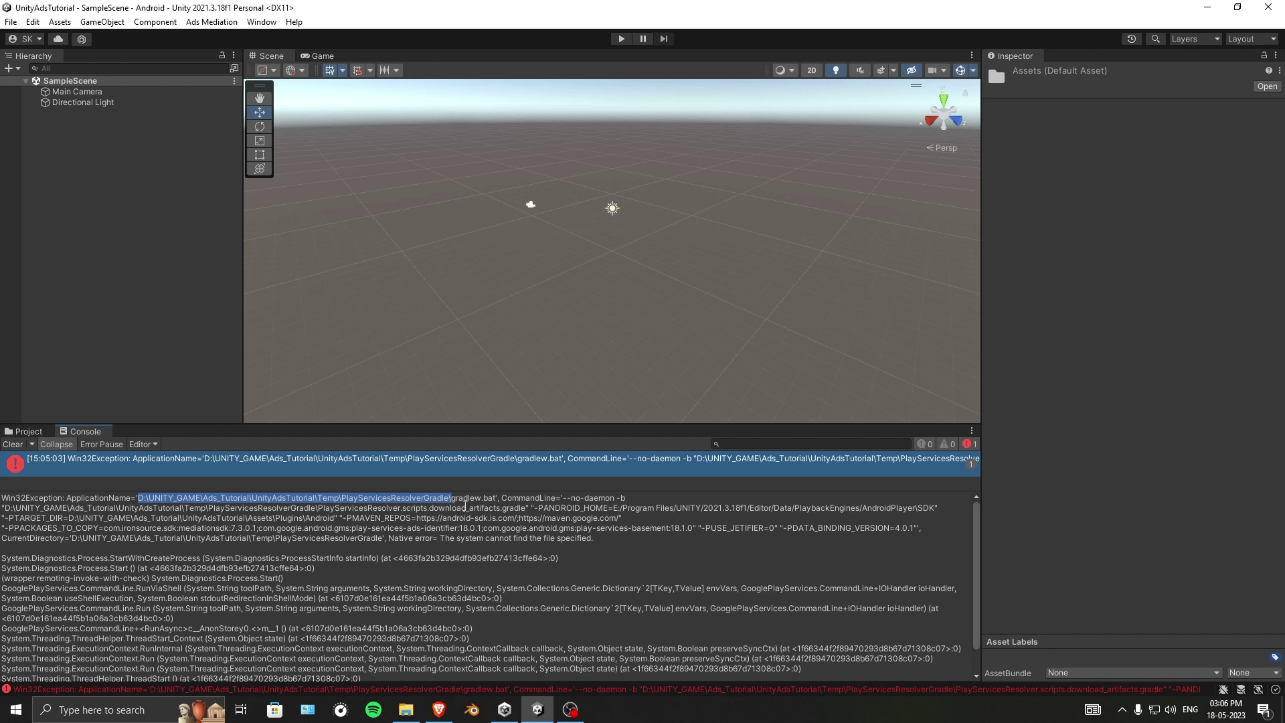
click(407, 709)
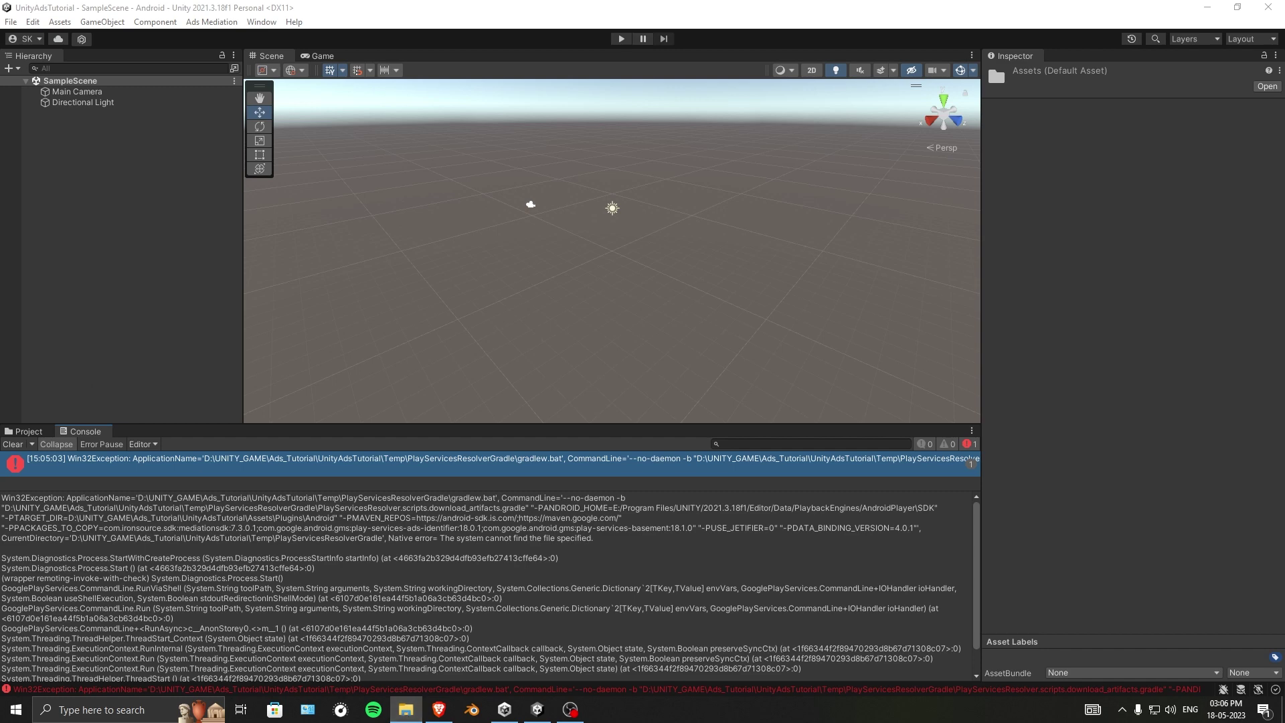
drag(196, 38, 717, 2)
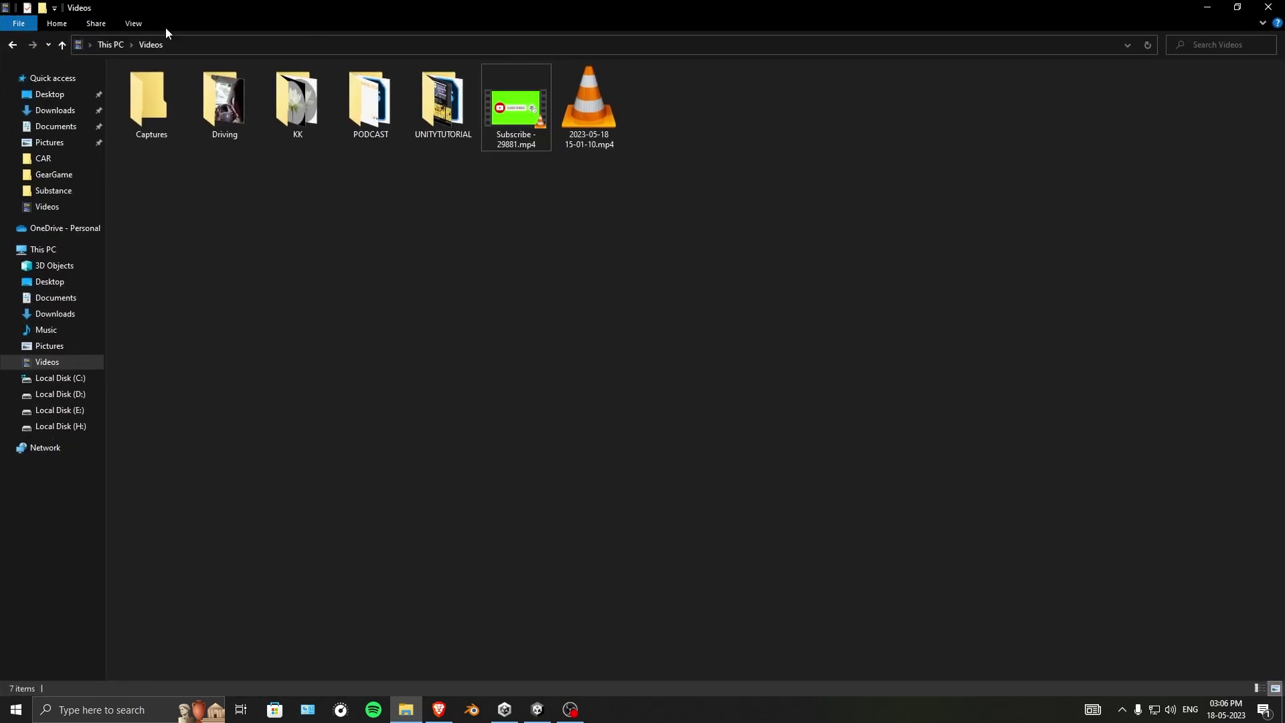
click(227, 45)
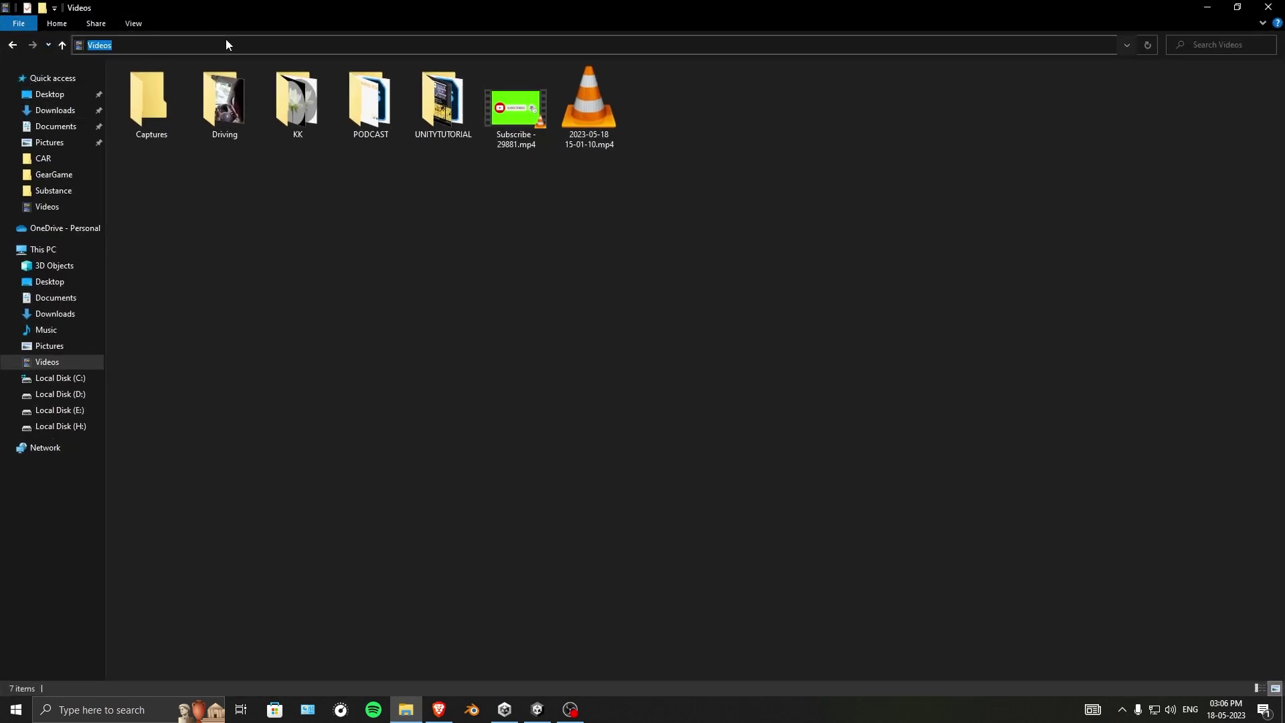
text(D:\UNITY_GAME\Ads_Tutorial\UnityAdsTutorial\Temp\PlayServicesResolverGradle)
key(Return)
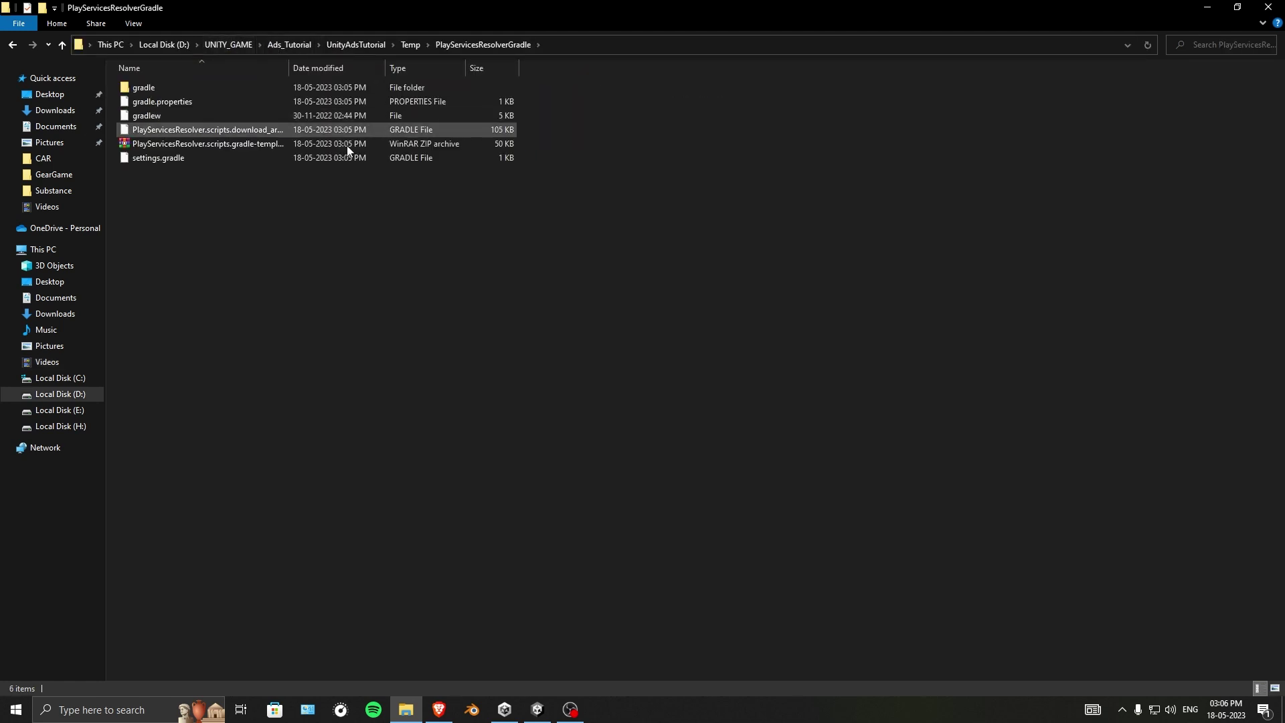
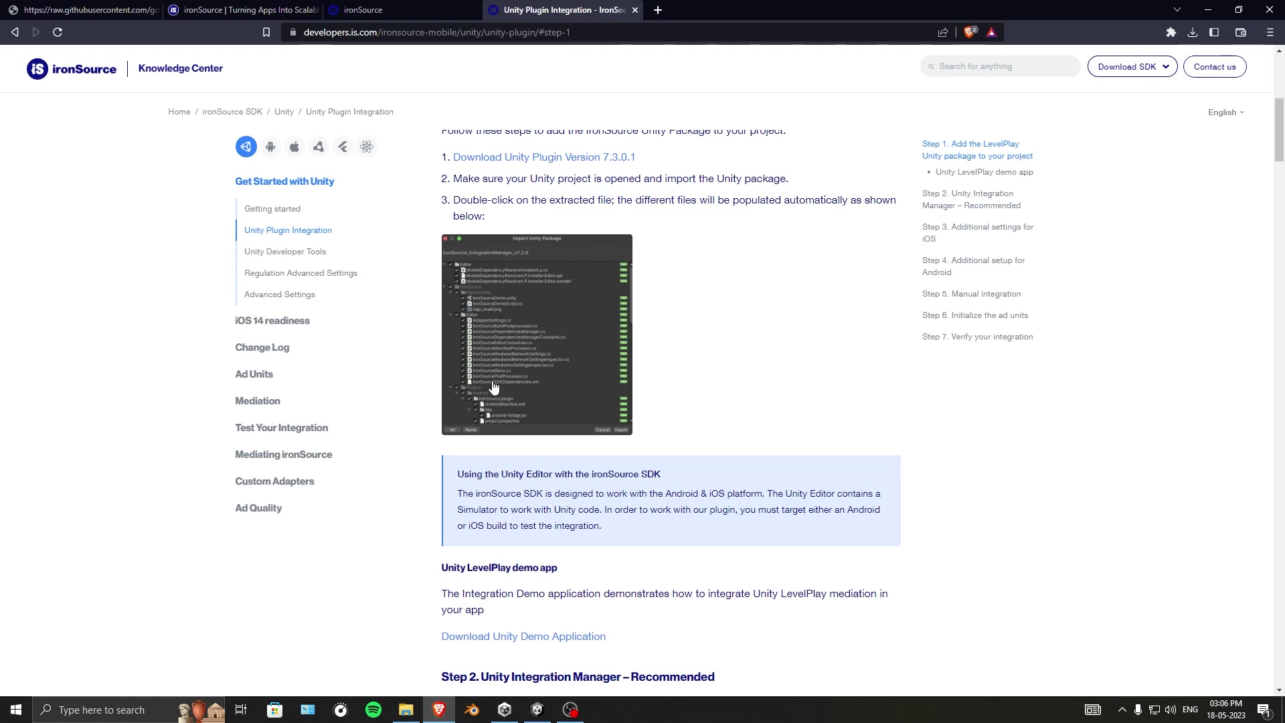
- Switch to the browser, review the raw gradlew.bat script from unity-jar-resolver and copy its entire text
click(94, 11)
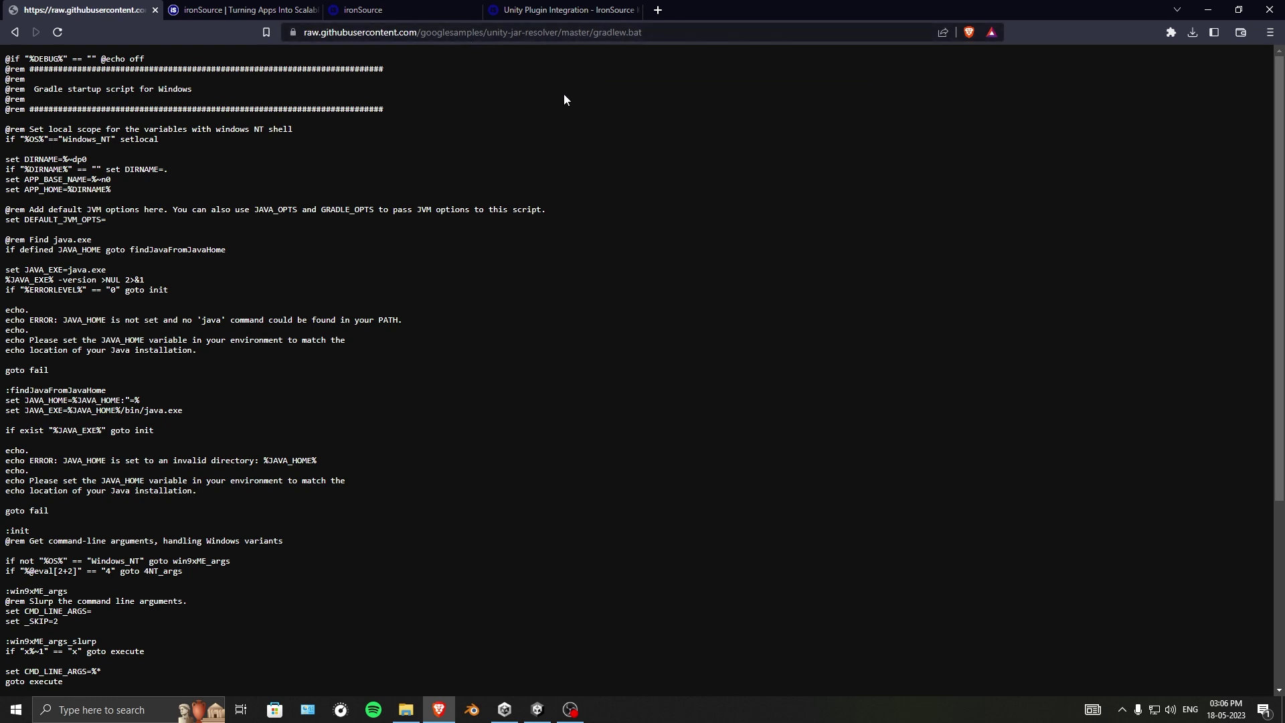
drag(1279, 150, 1282, 142)
scroll(643, 367, down, 4)
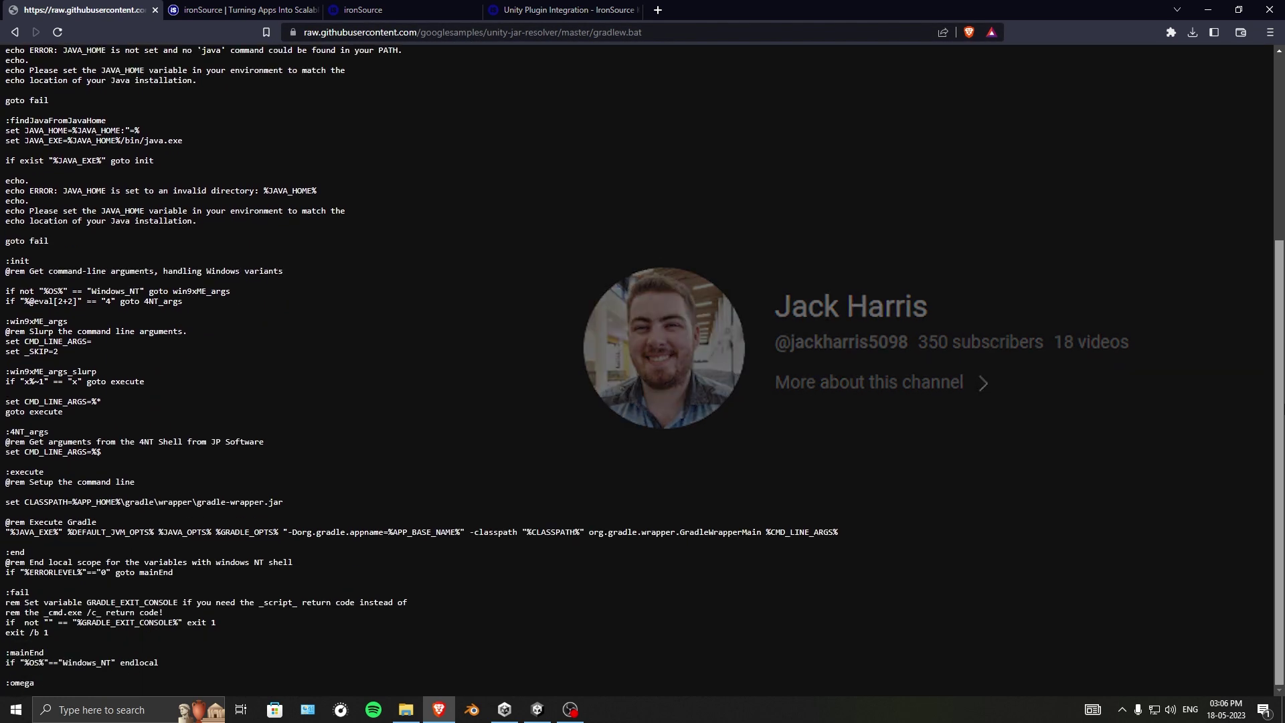
scroll(1021, 118, up, 4)
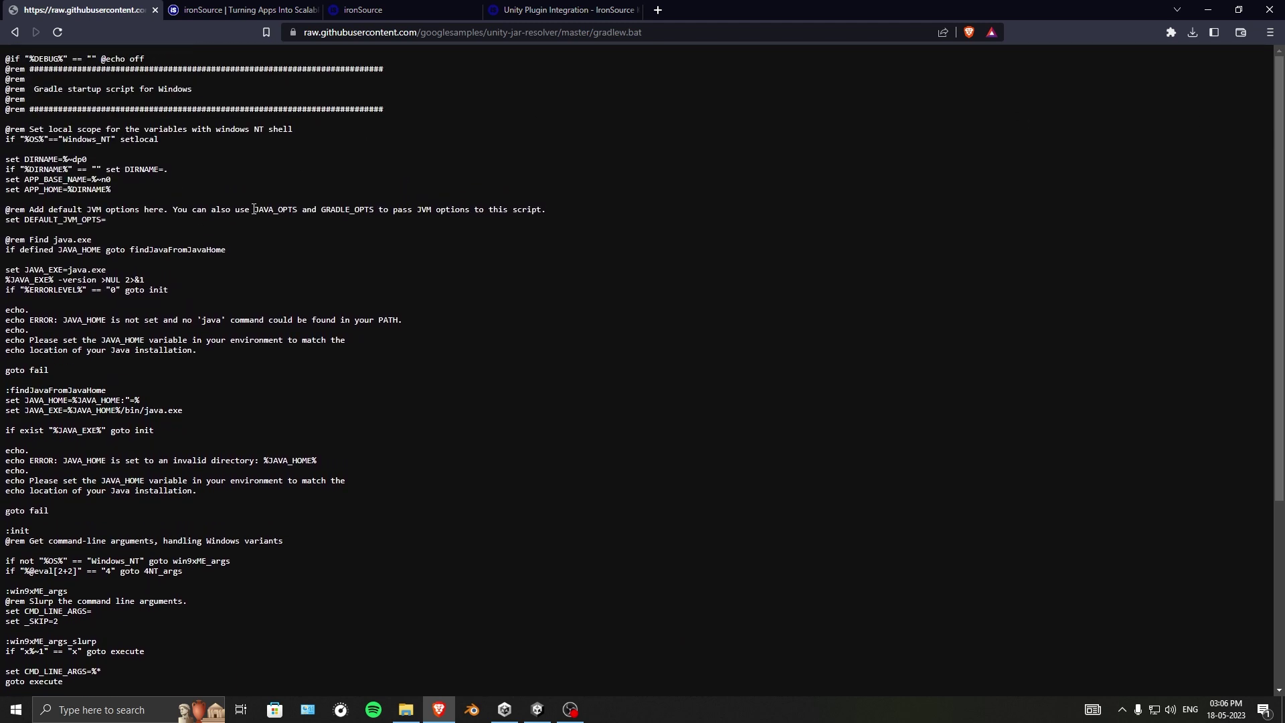
key(ctrl+a)
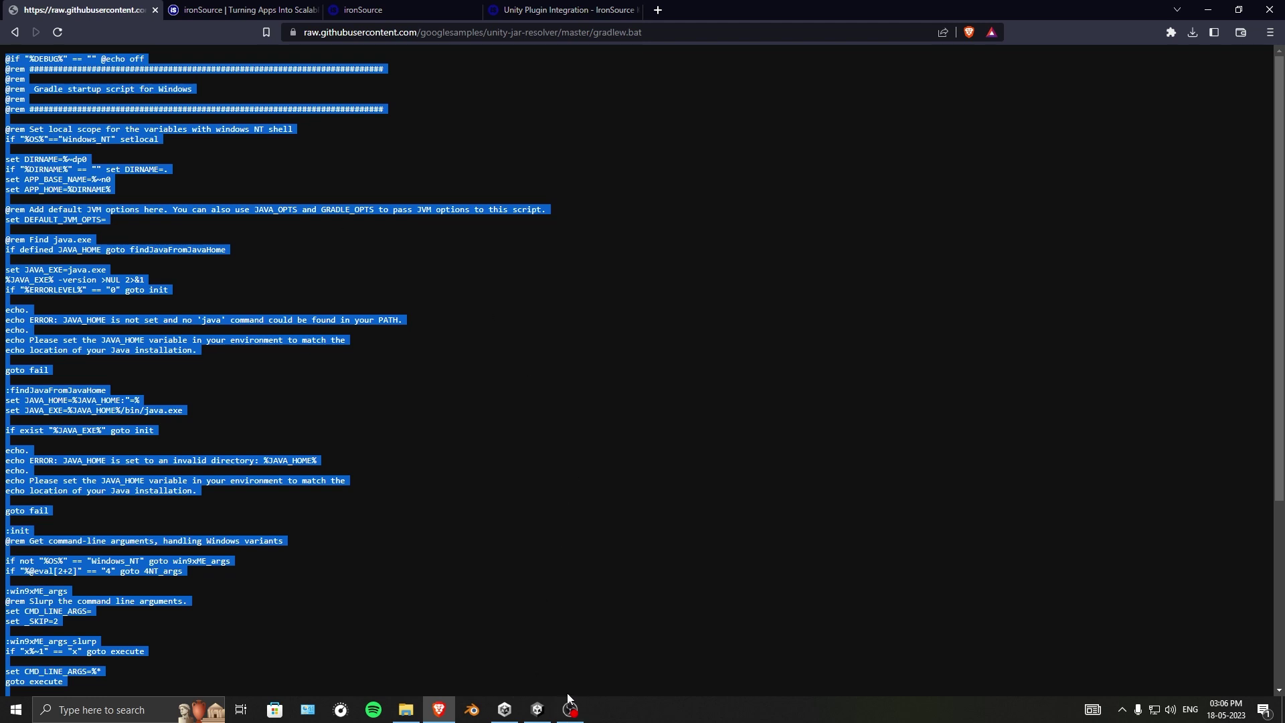
- Create a new text document with the default name in the PlayServicesResolverGradle folder in File Explorer
click(405, 709)
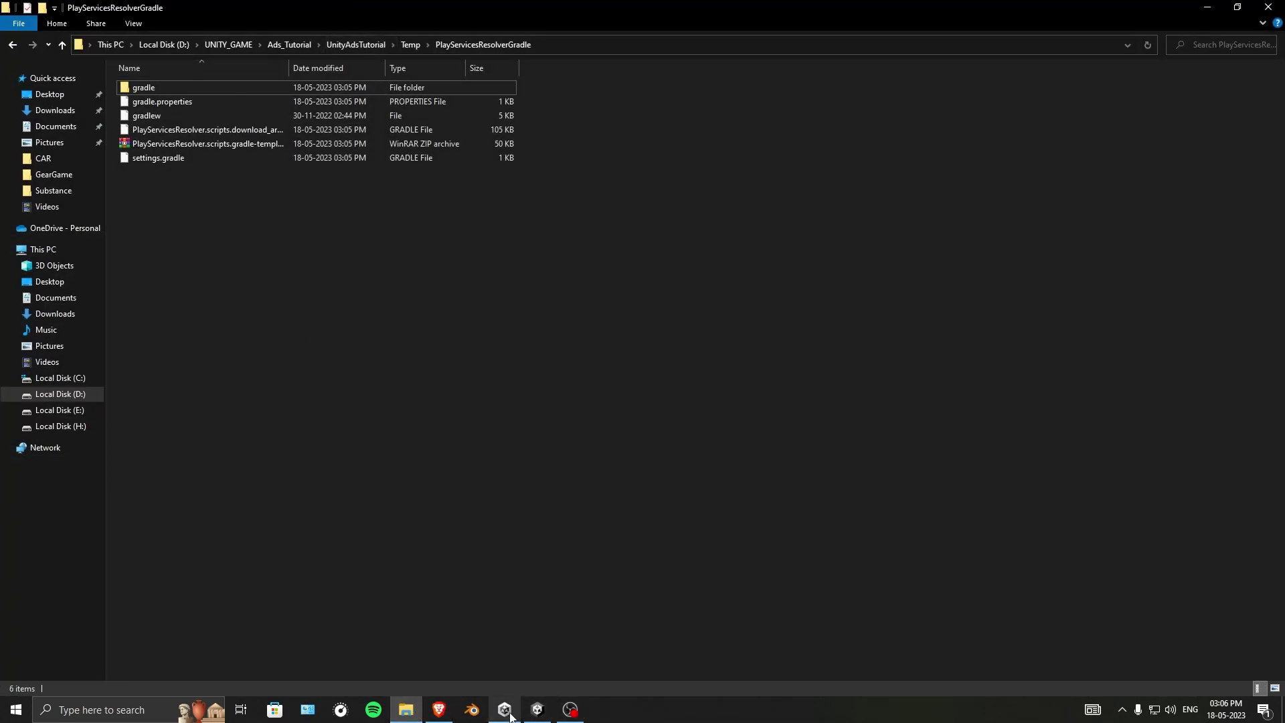
click(538, 709)
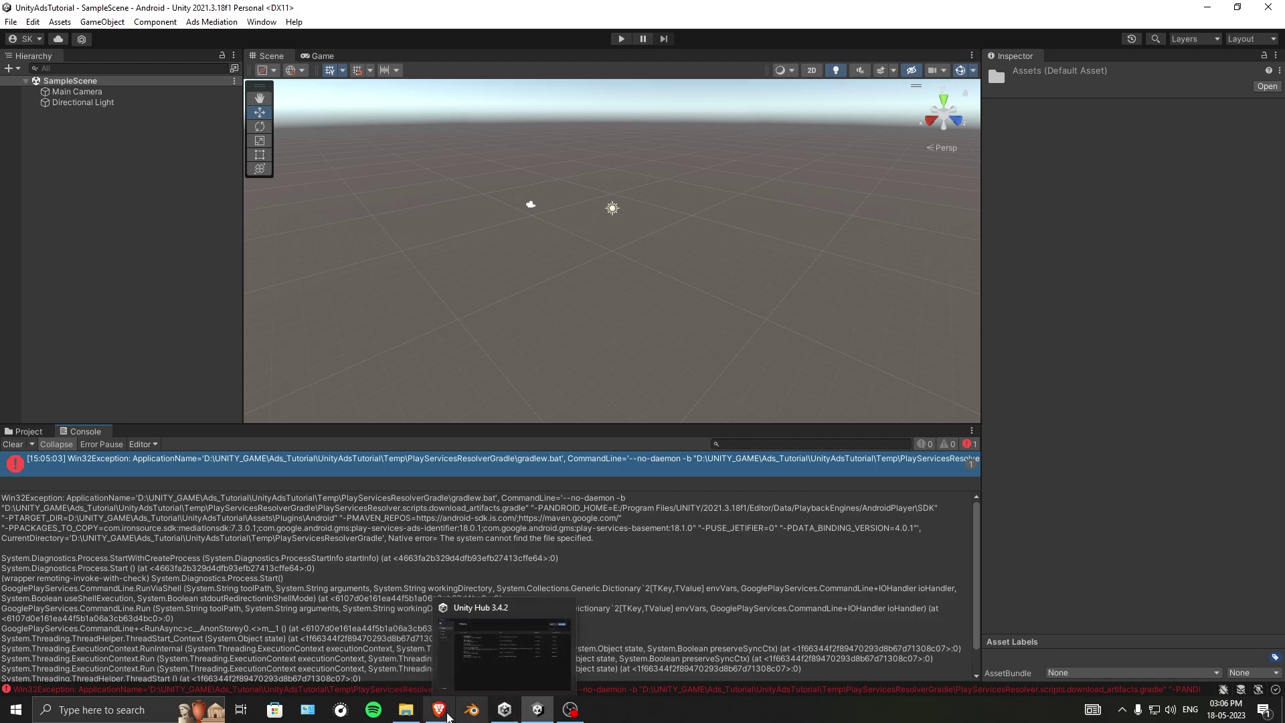
click(409, 711)
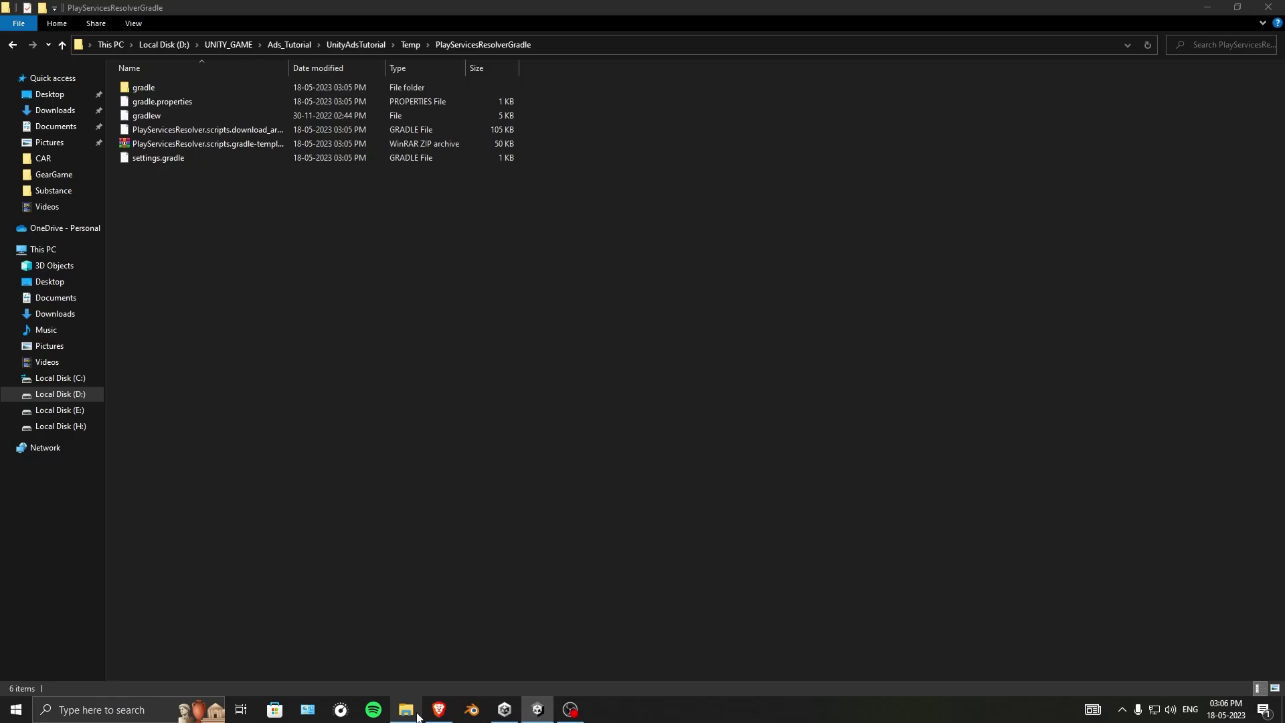
right_click(220, 242)
mouse_move(281, 403)
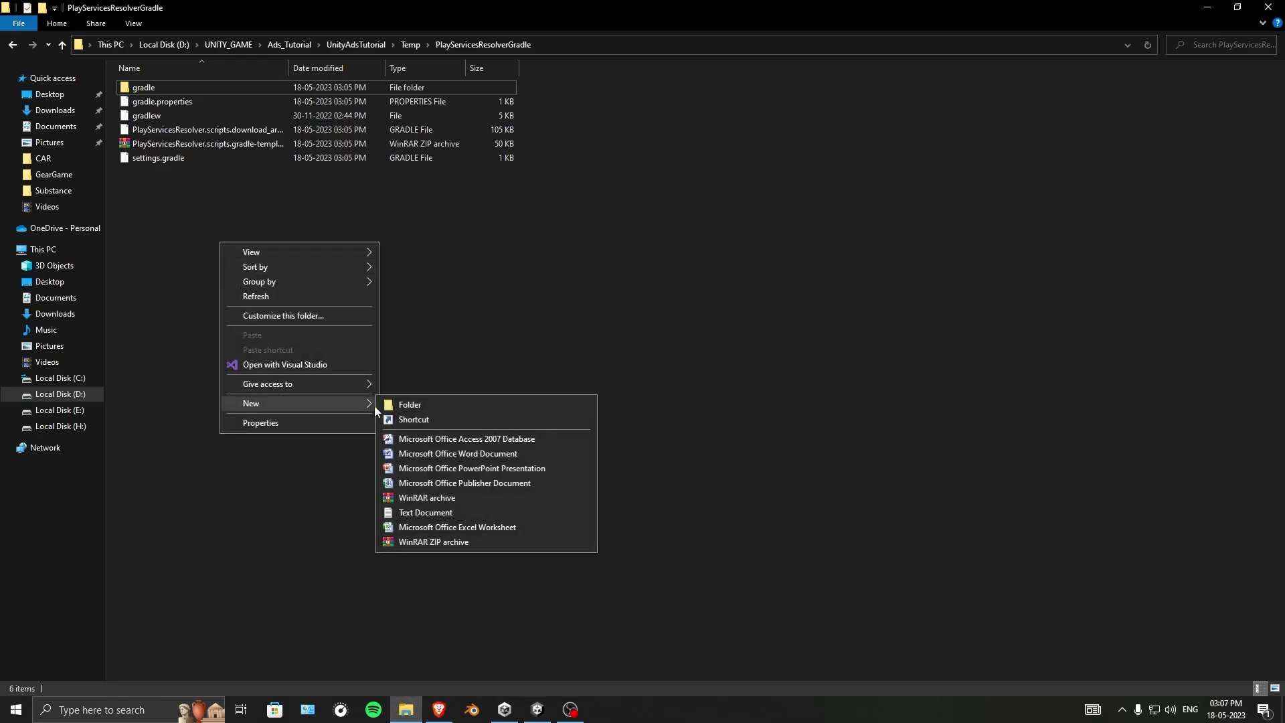
click(419, 513)
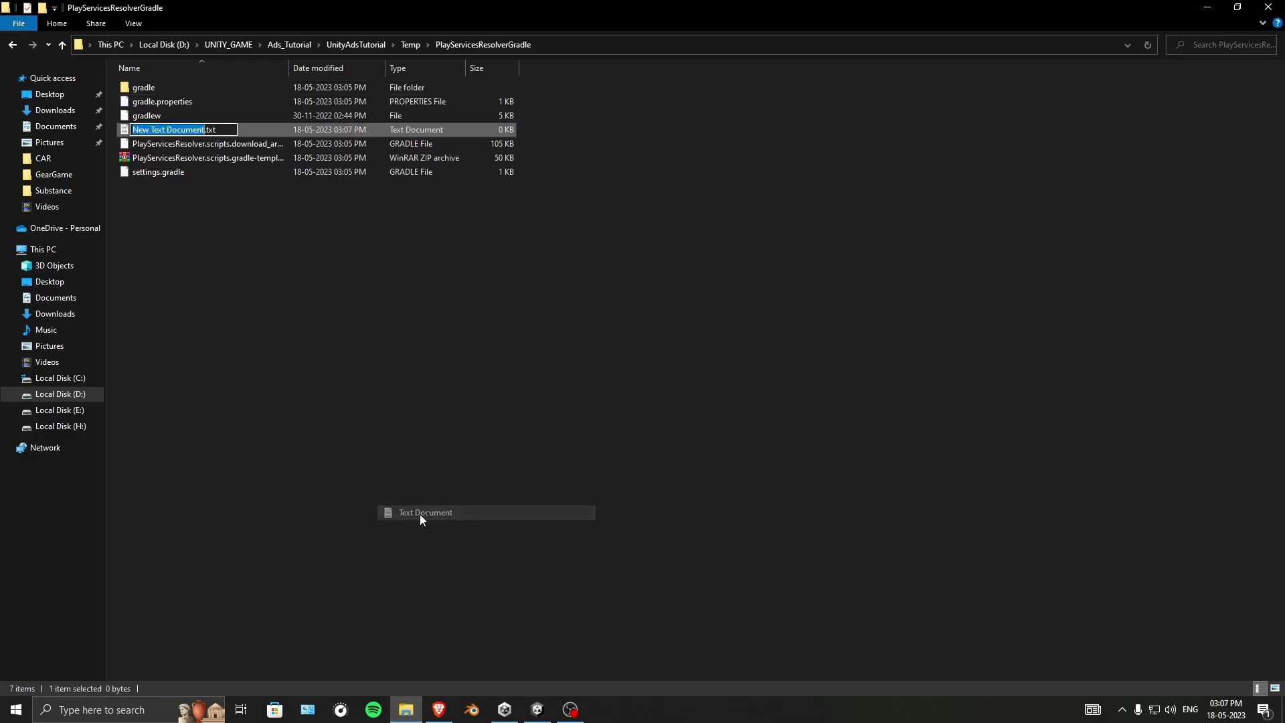
click(298, 243)
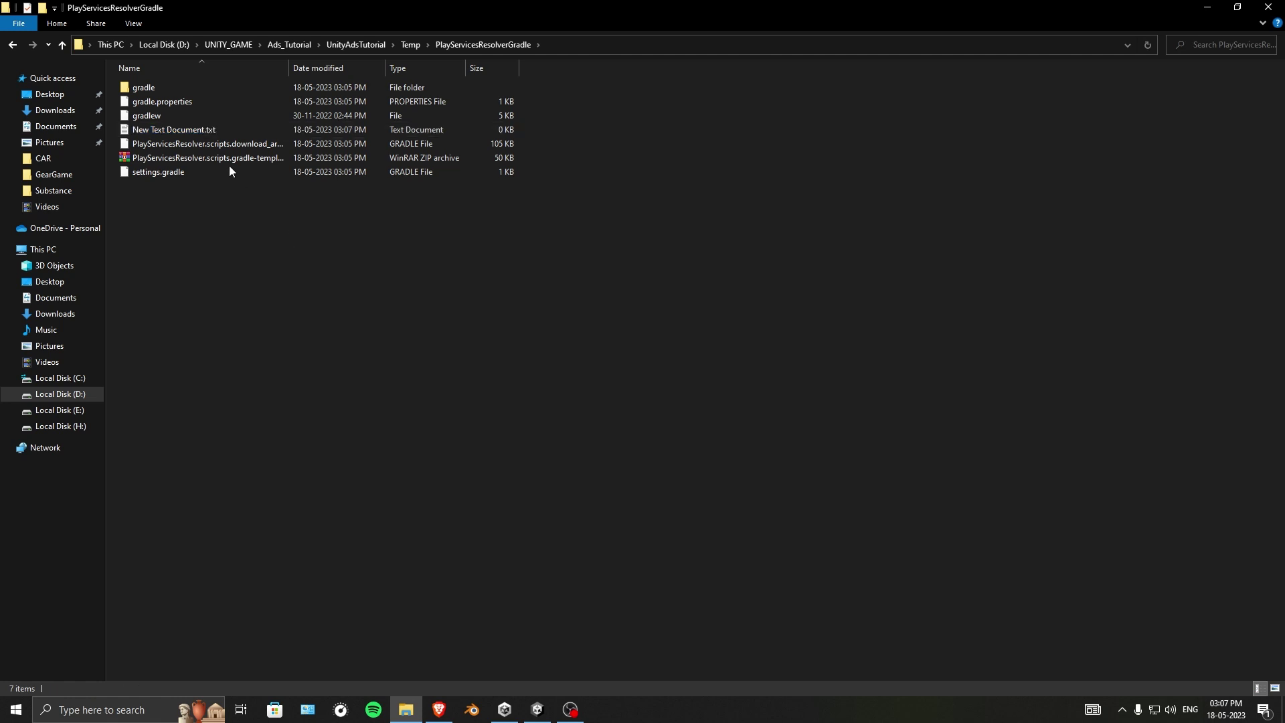
- Paste the copied Gradle startup script into New Text Document.txt, save the changes and close the file
double_click(207, 130)
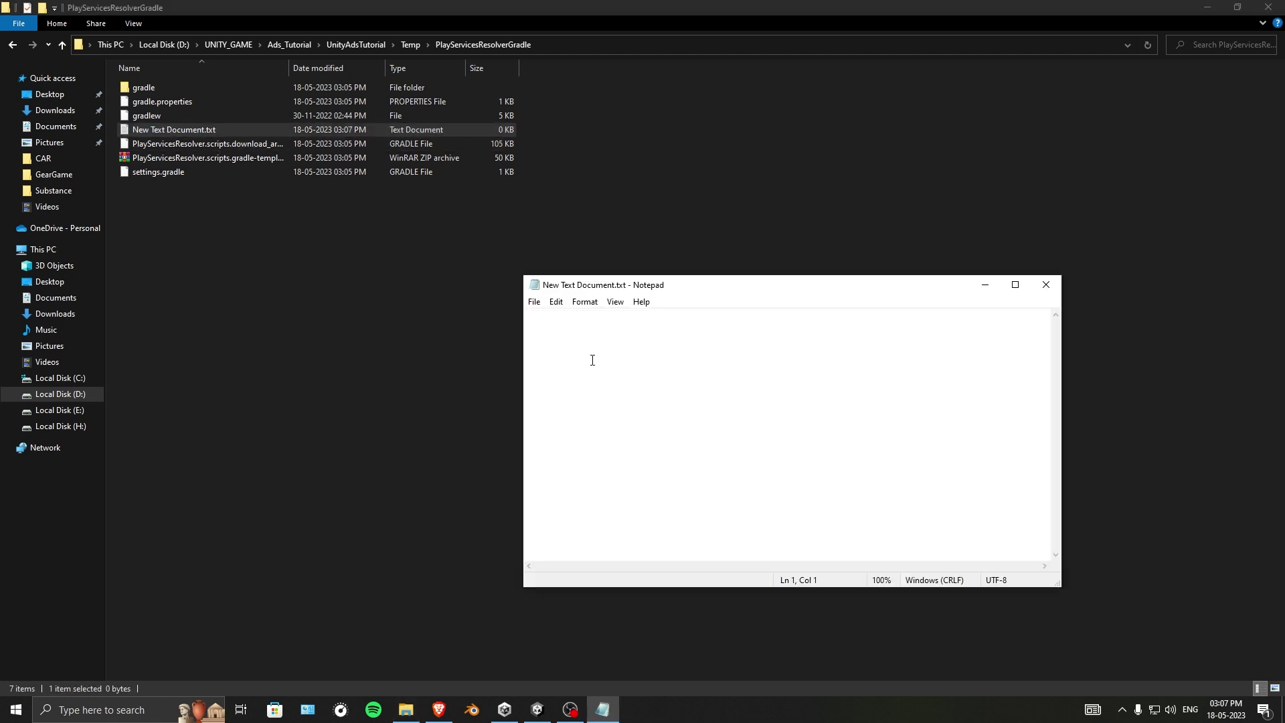
key(ctrl+v)
click(1045, 285)
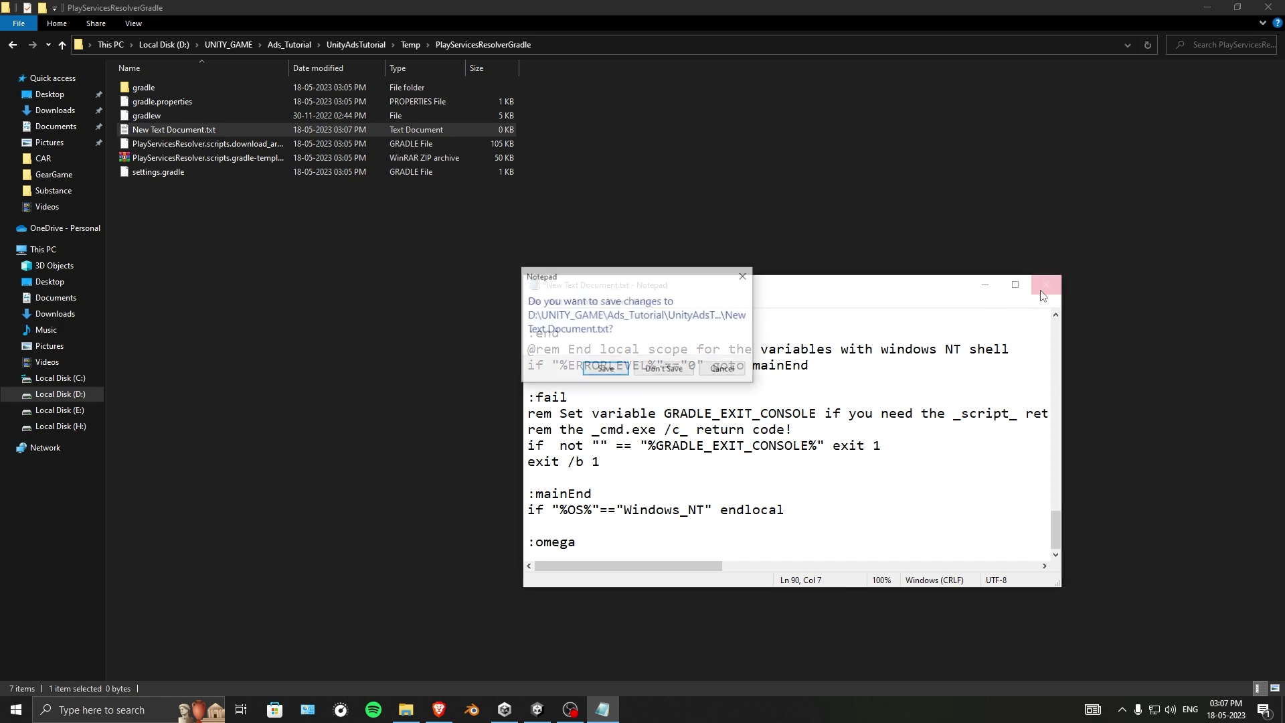
click(606, 372)
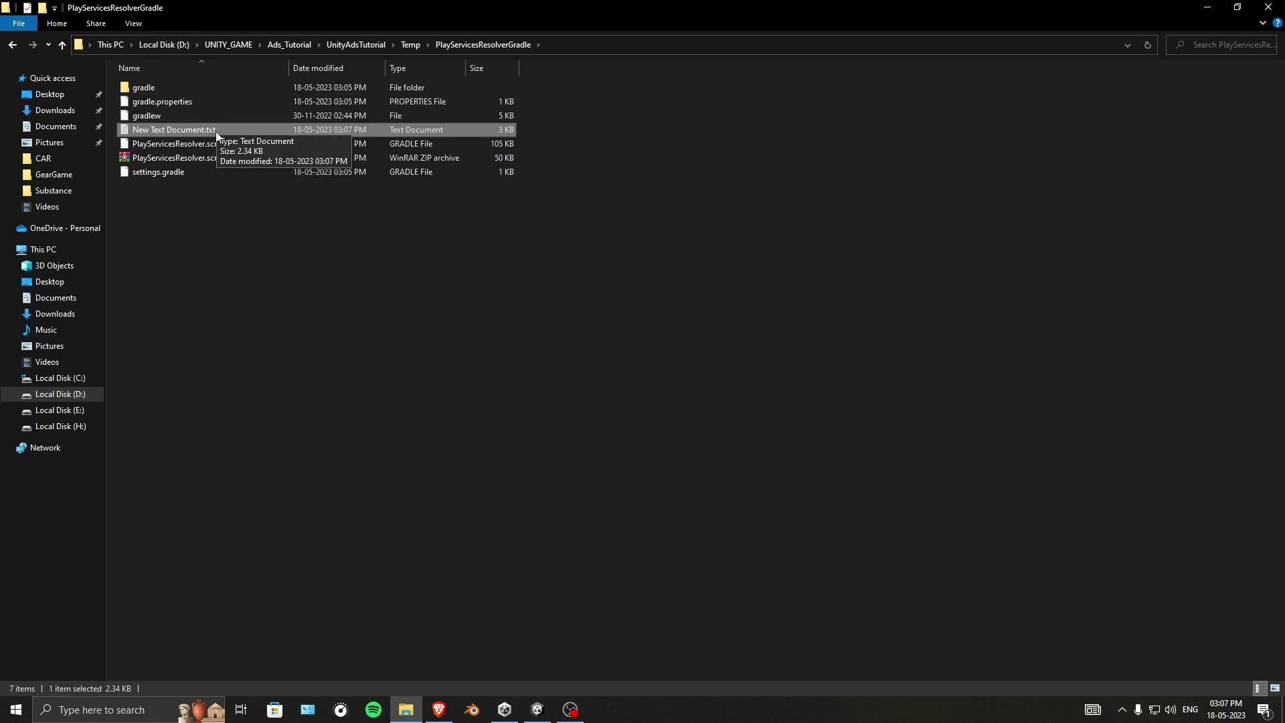
- Hide the file name extensions in the folder and show them again
click(137, 25)
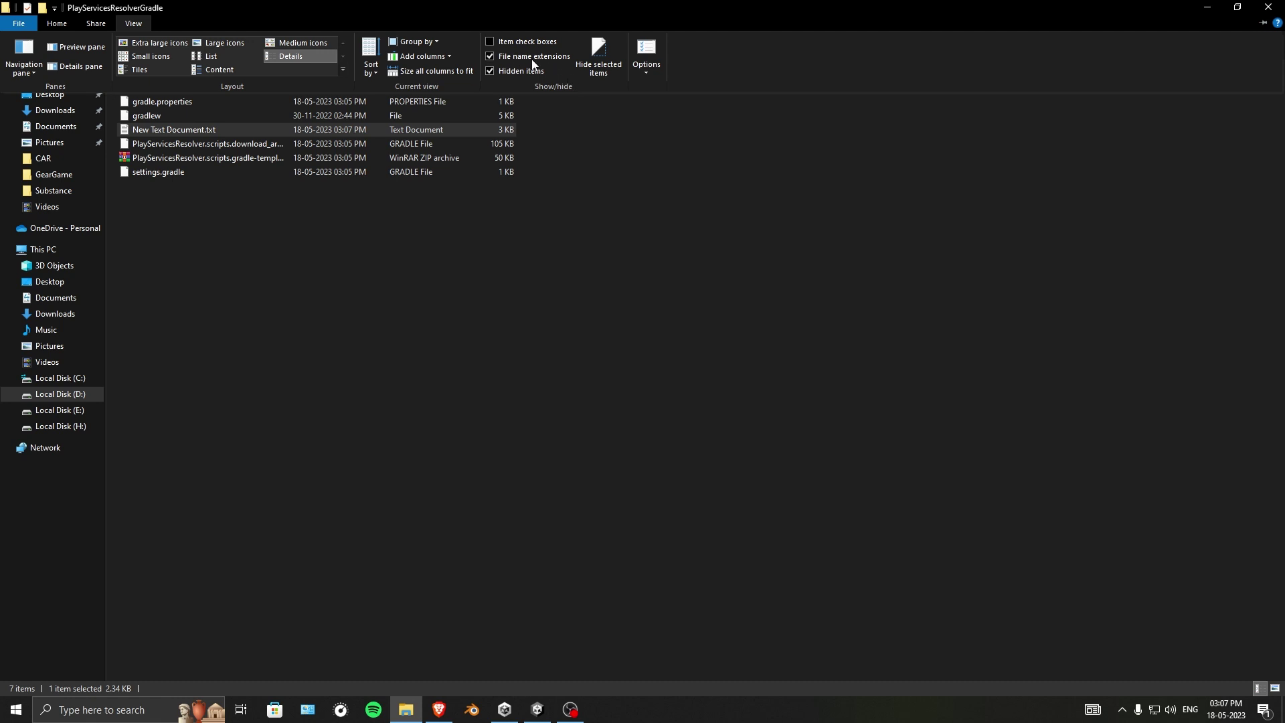
click(491, 55)
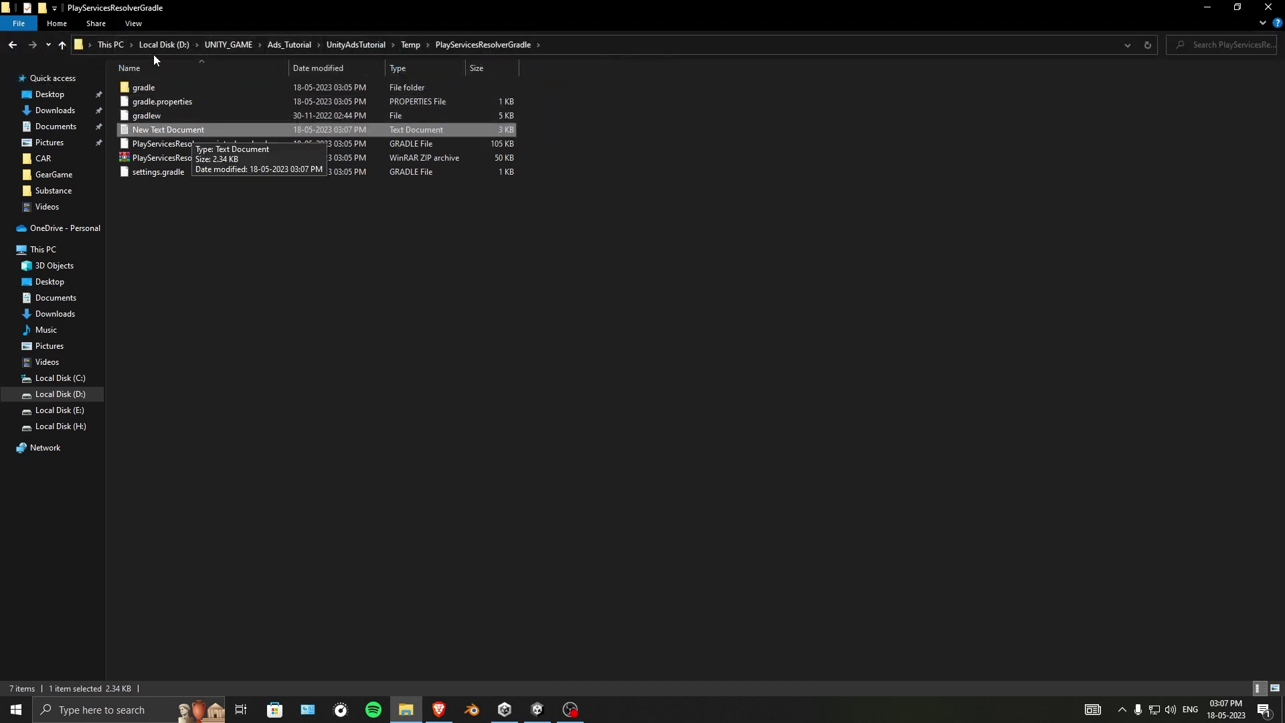
click(130, 23)
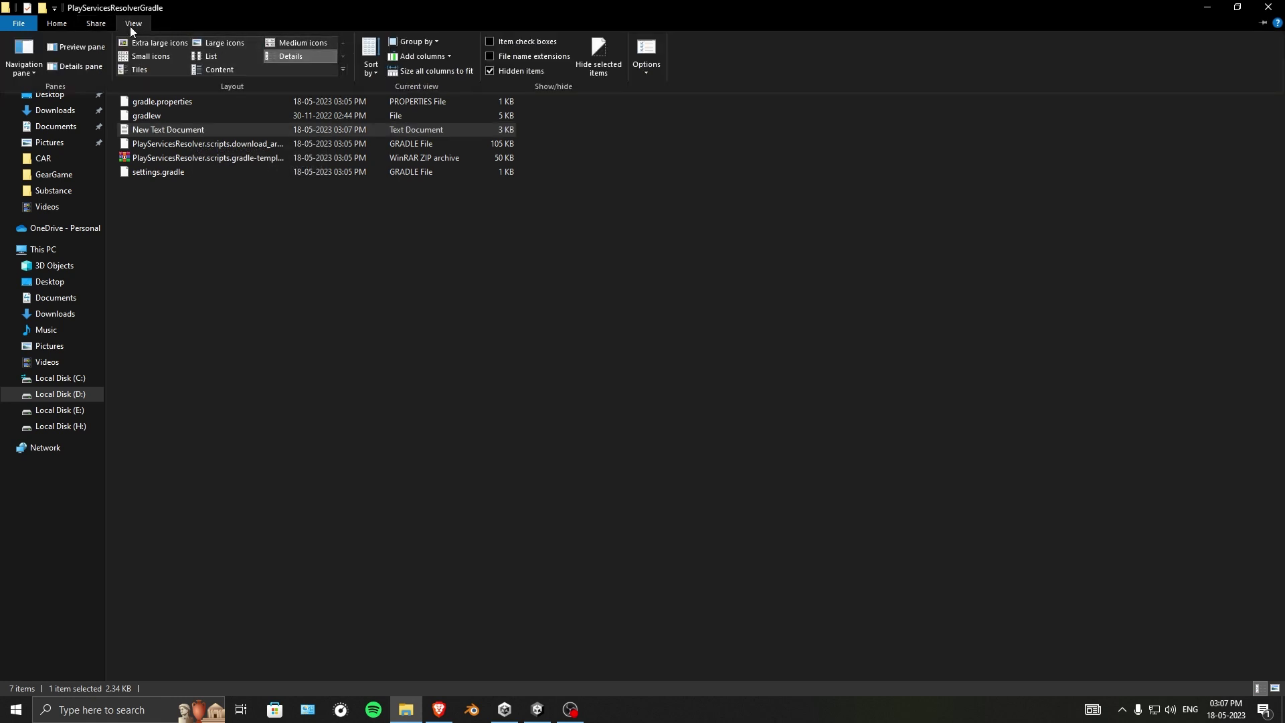
click(507, 57)
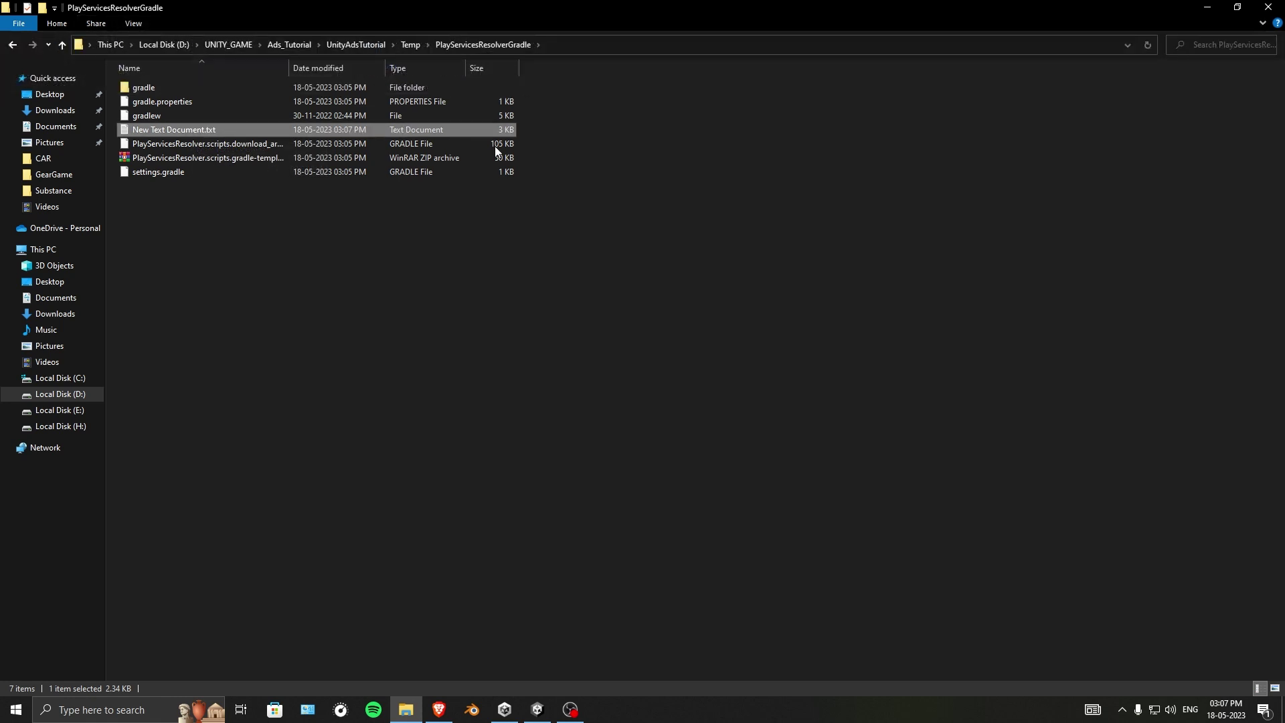
click(356, 252)
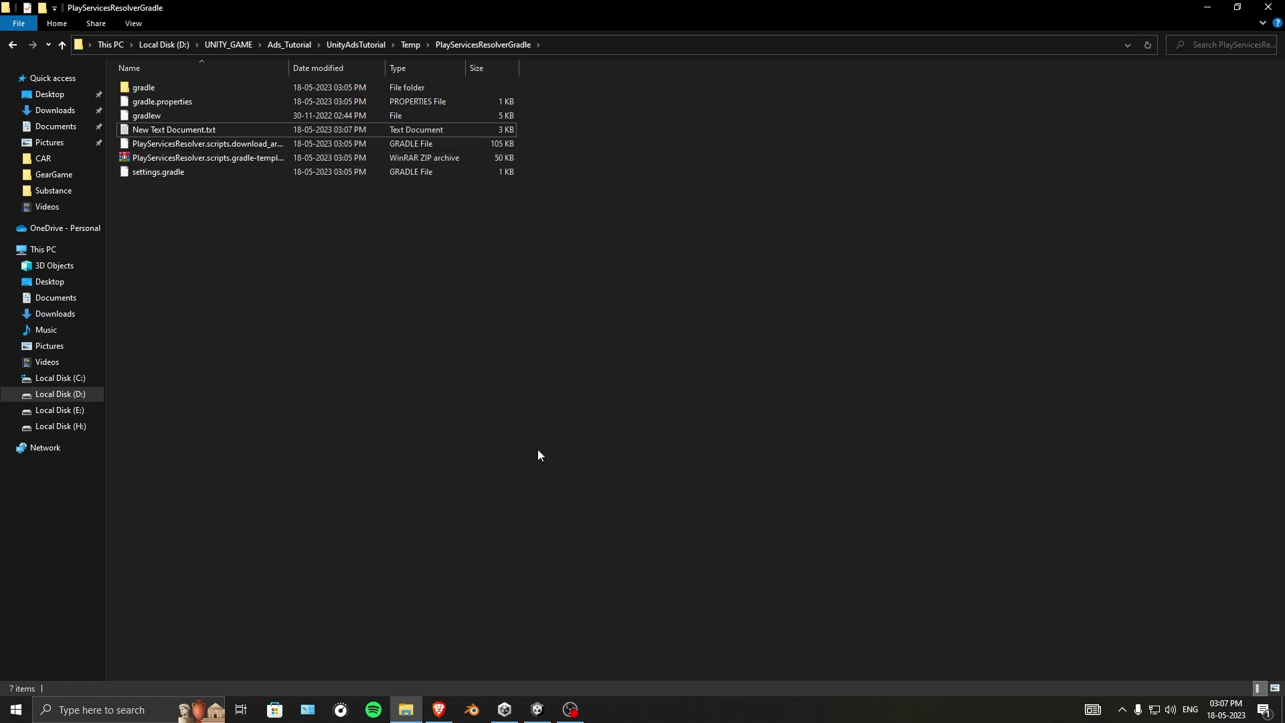
- Check the missing file's name in the Unity console error and rename New Text Document.txt to gradlew.bat in File Explorer, accepting the extension change
click(538, 709)
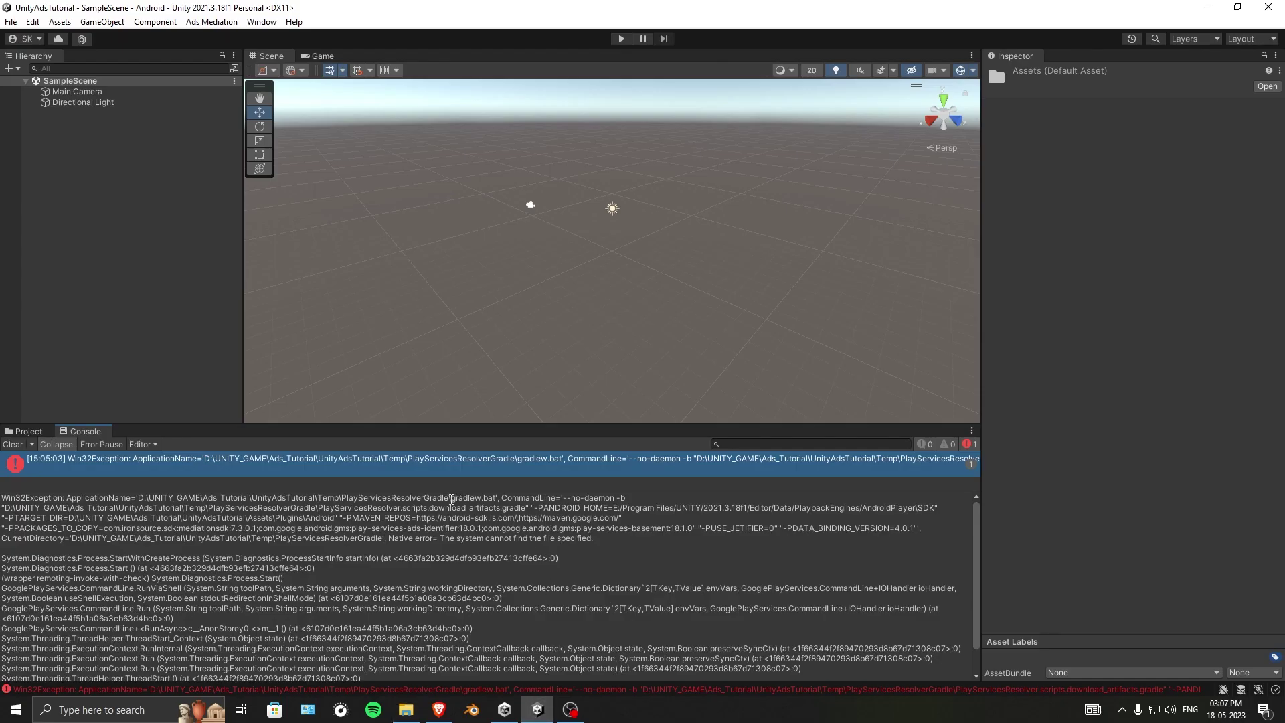
drag(452, 501, 494, 507)
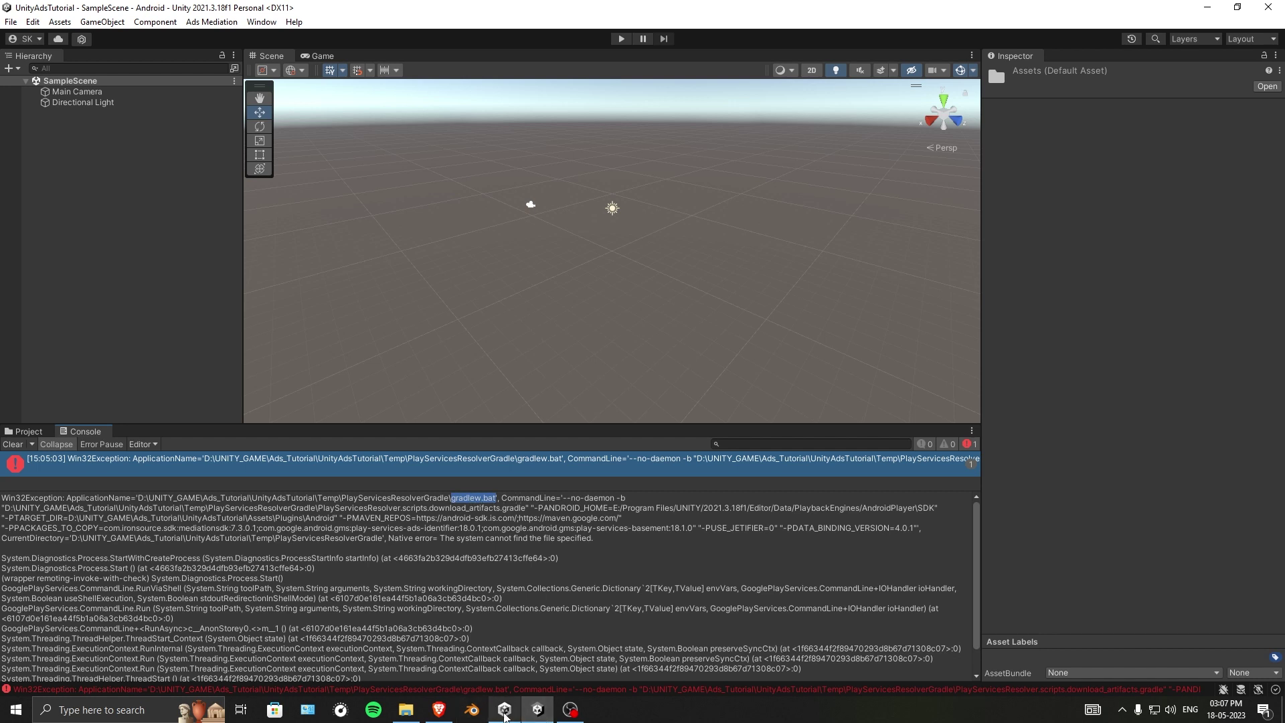
click(410, 713)
click(207, 133)
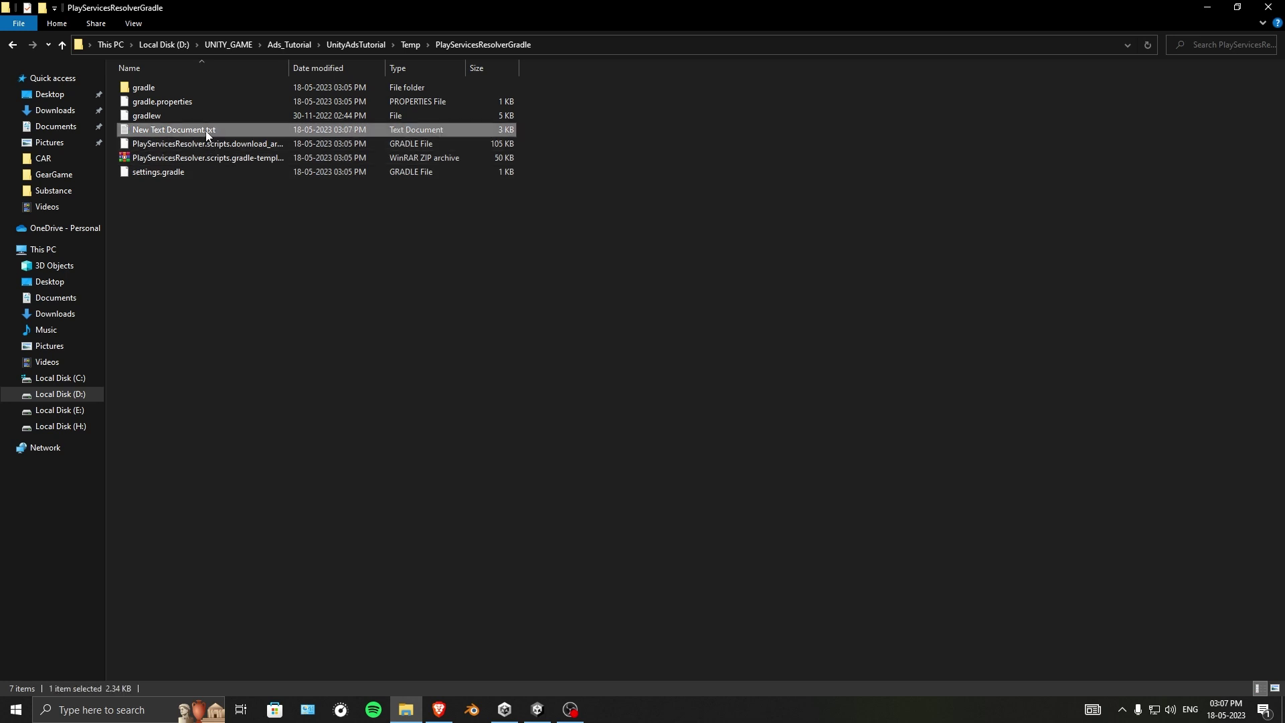
click(205, 130)
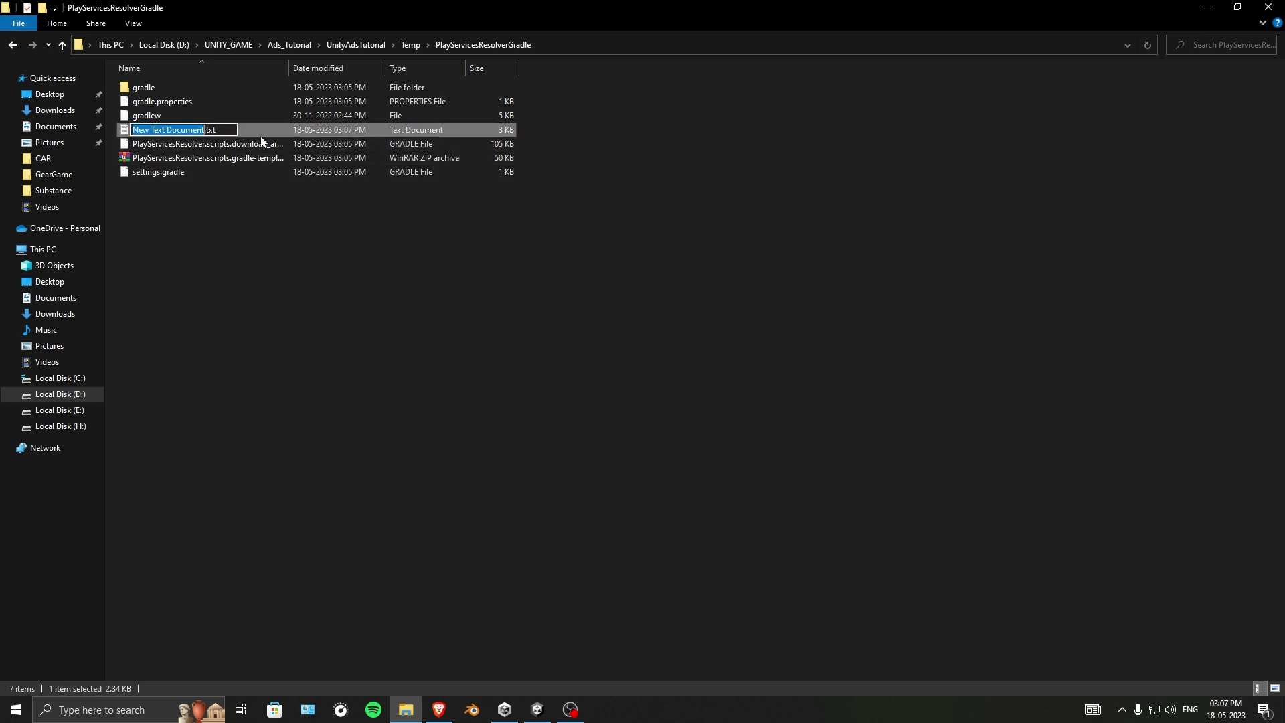
key(ctrl+a)
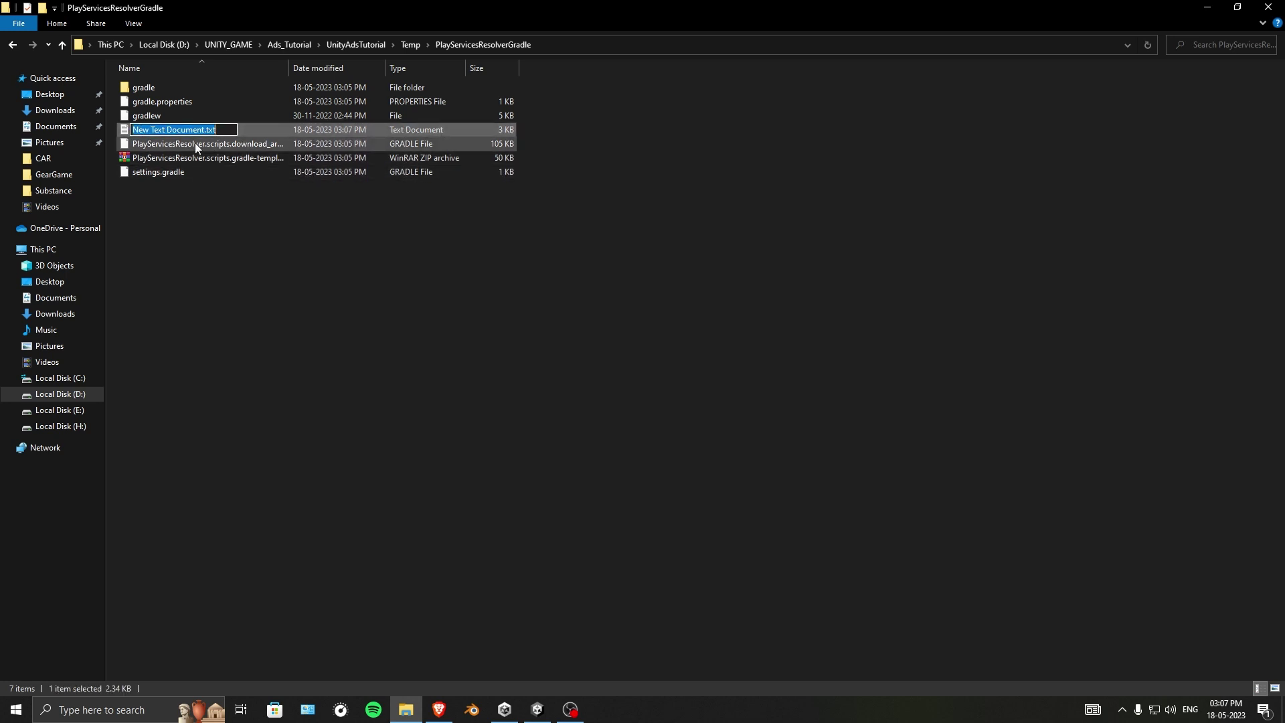
key(BackSpace)
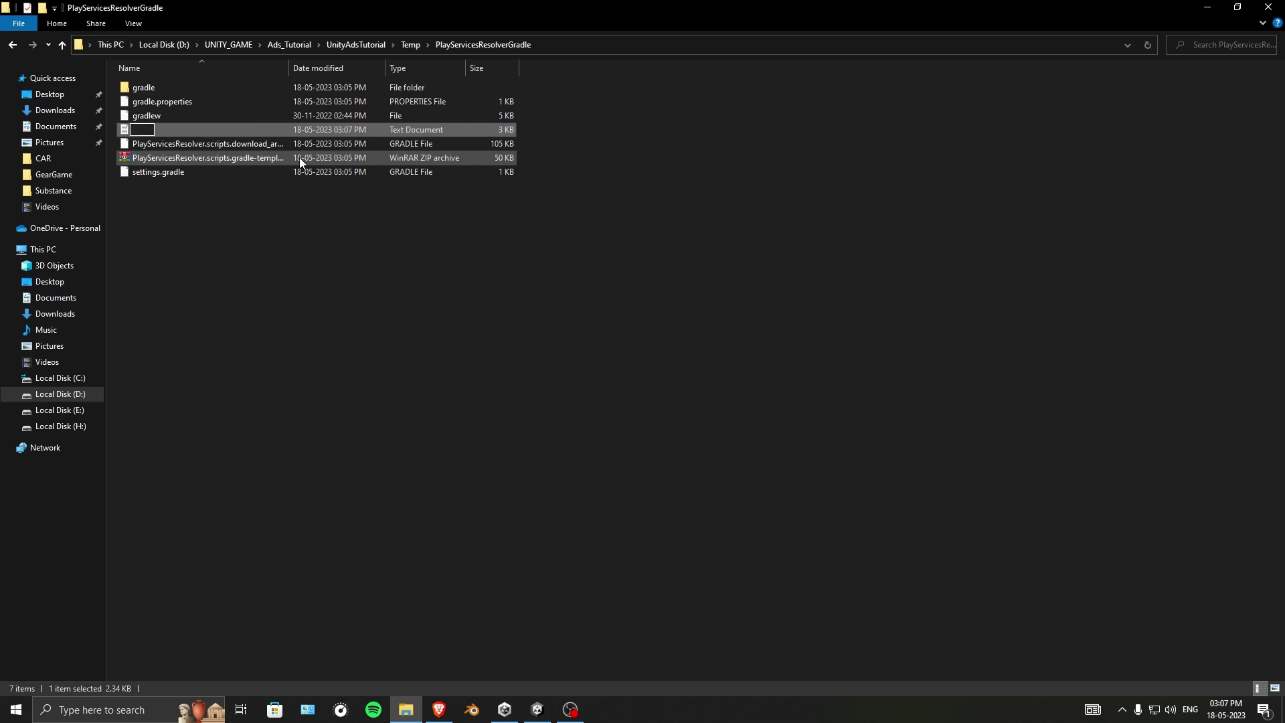
text(gradlew.bat)
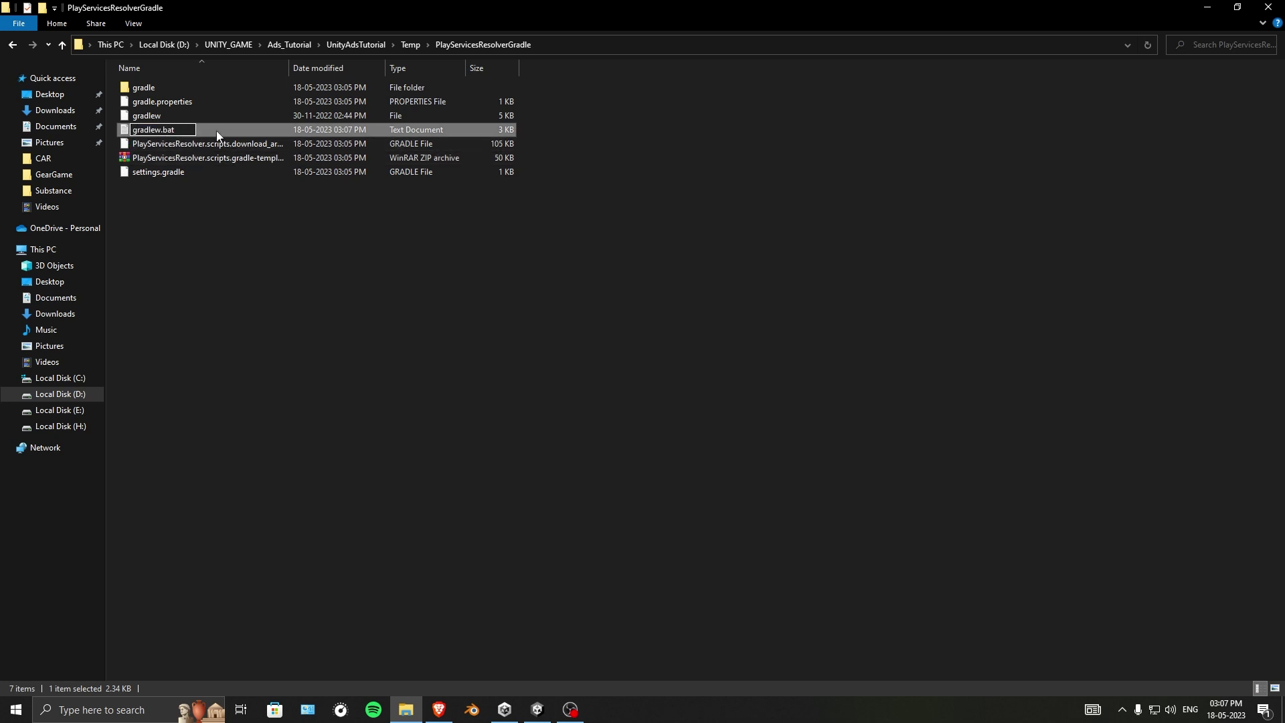
key(Return)
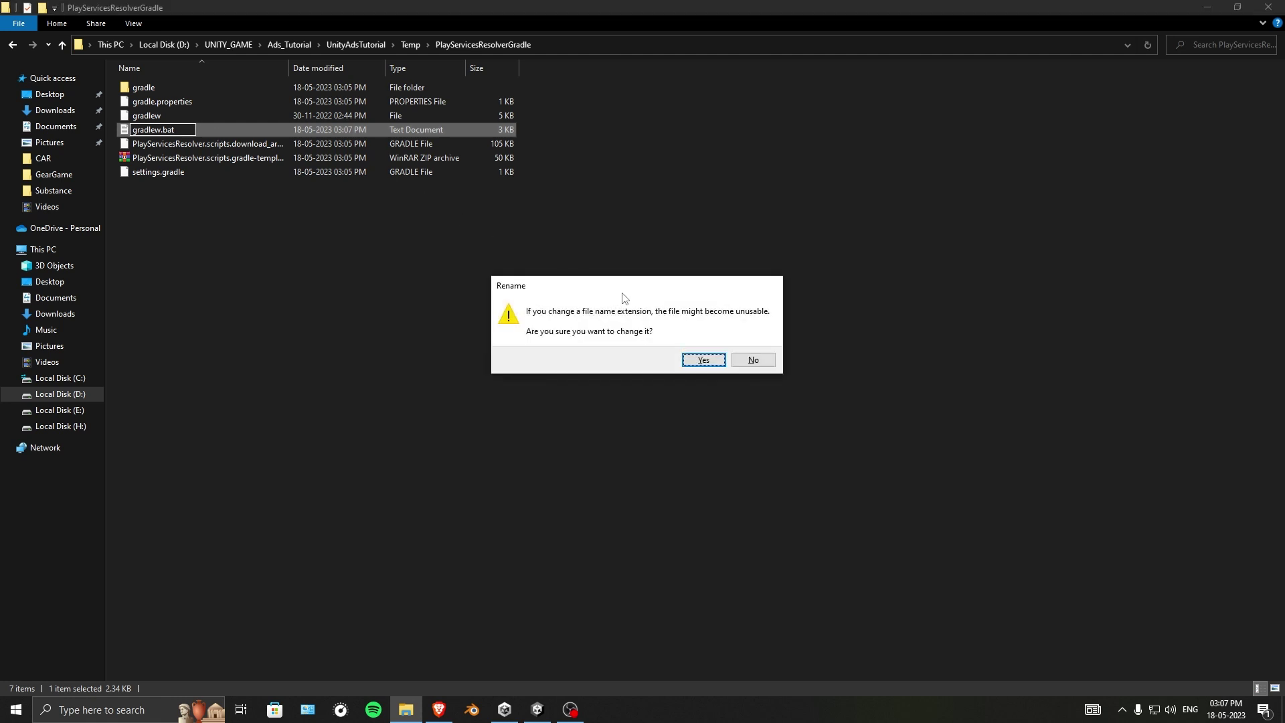
drag(625, 298, 423, 340)
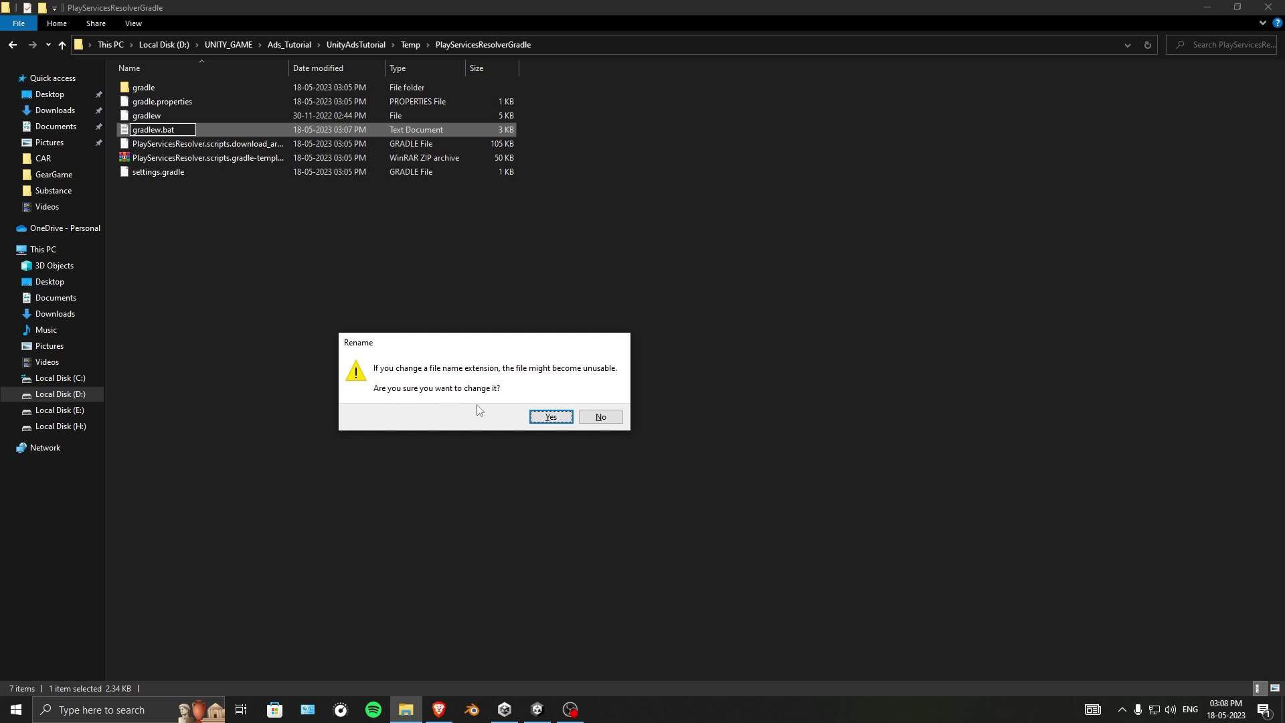
click(554, 417)
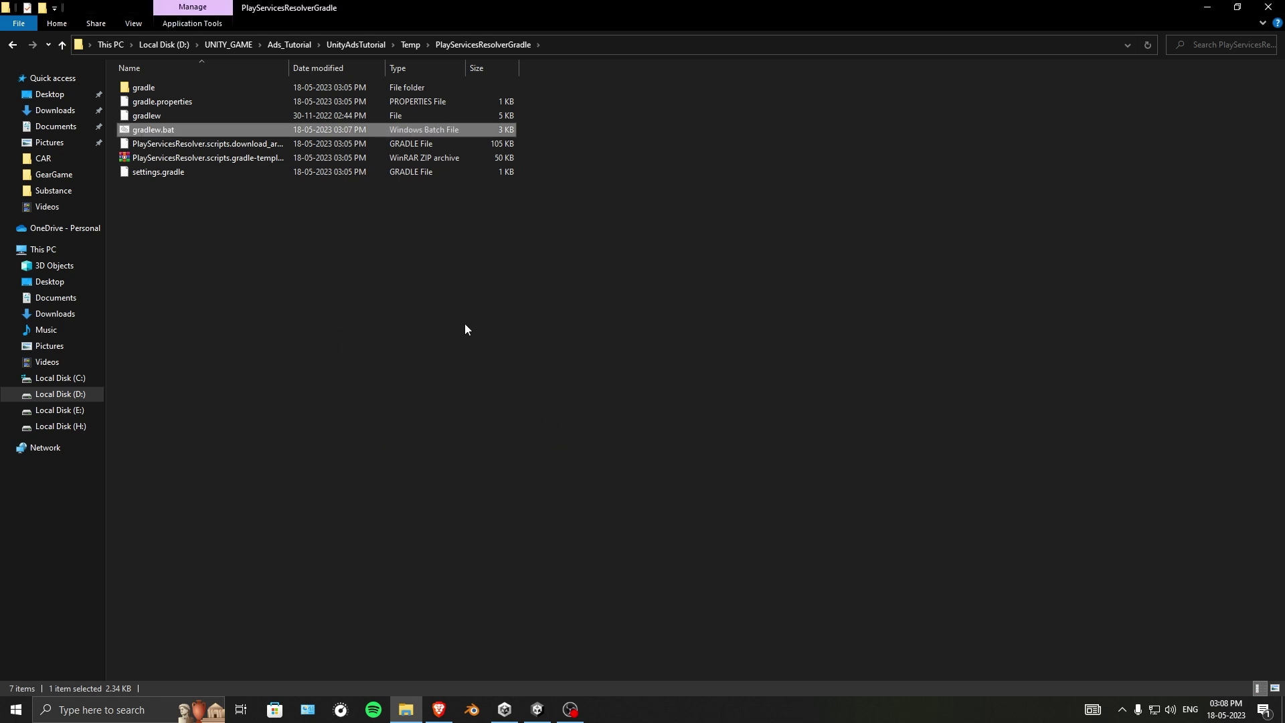
click(403, 299)
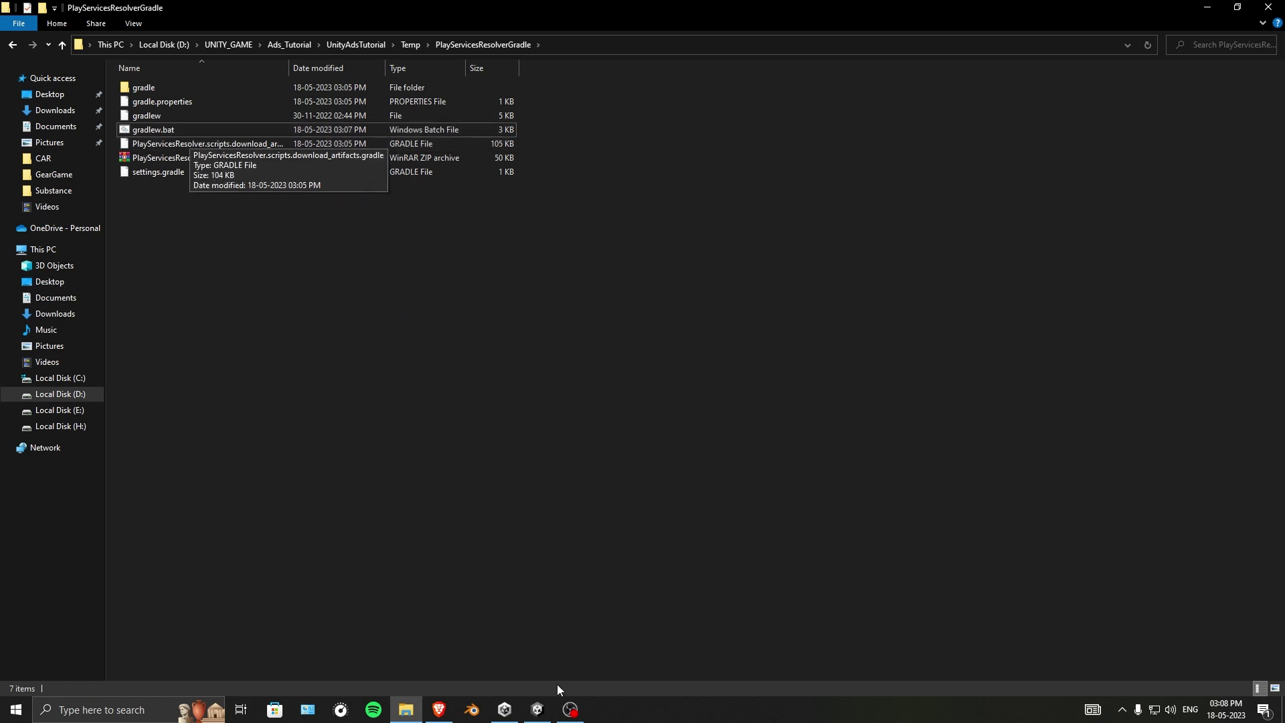
- Switch to Unity, clear the old resolver error from the console and reduce the height of the console area
click(538, 710)
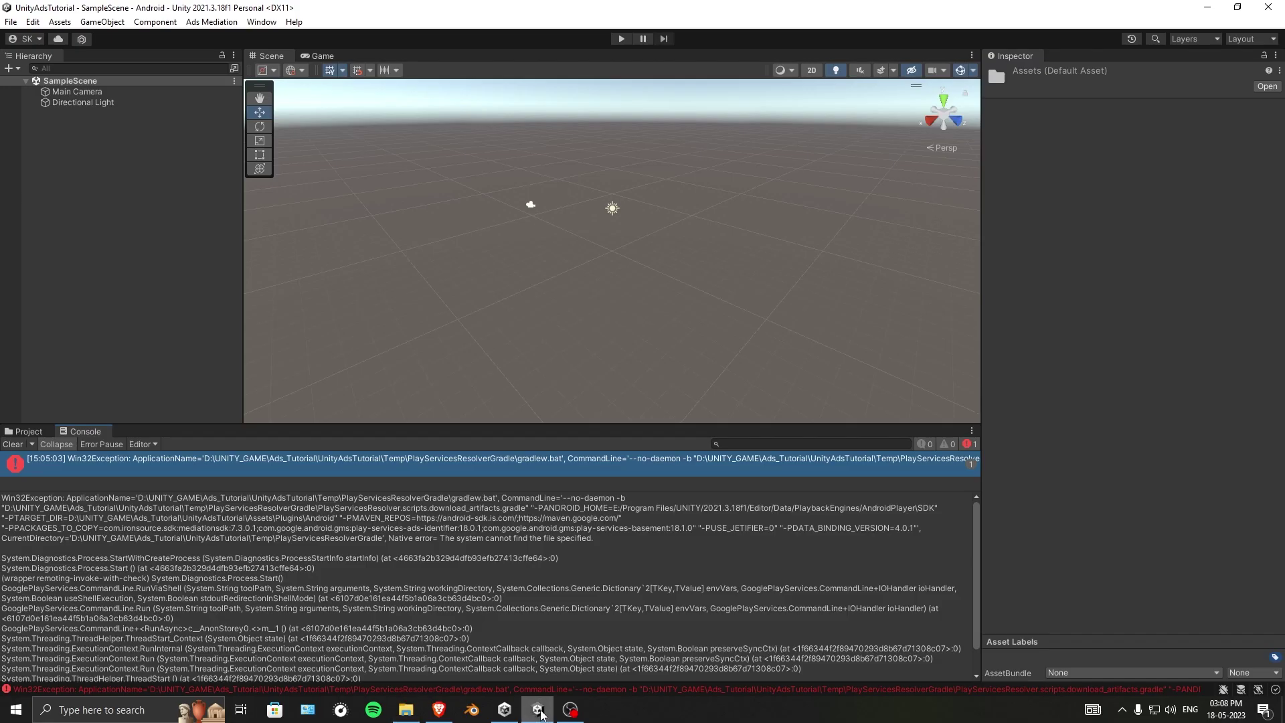
click(12, 444)
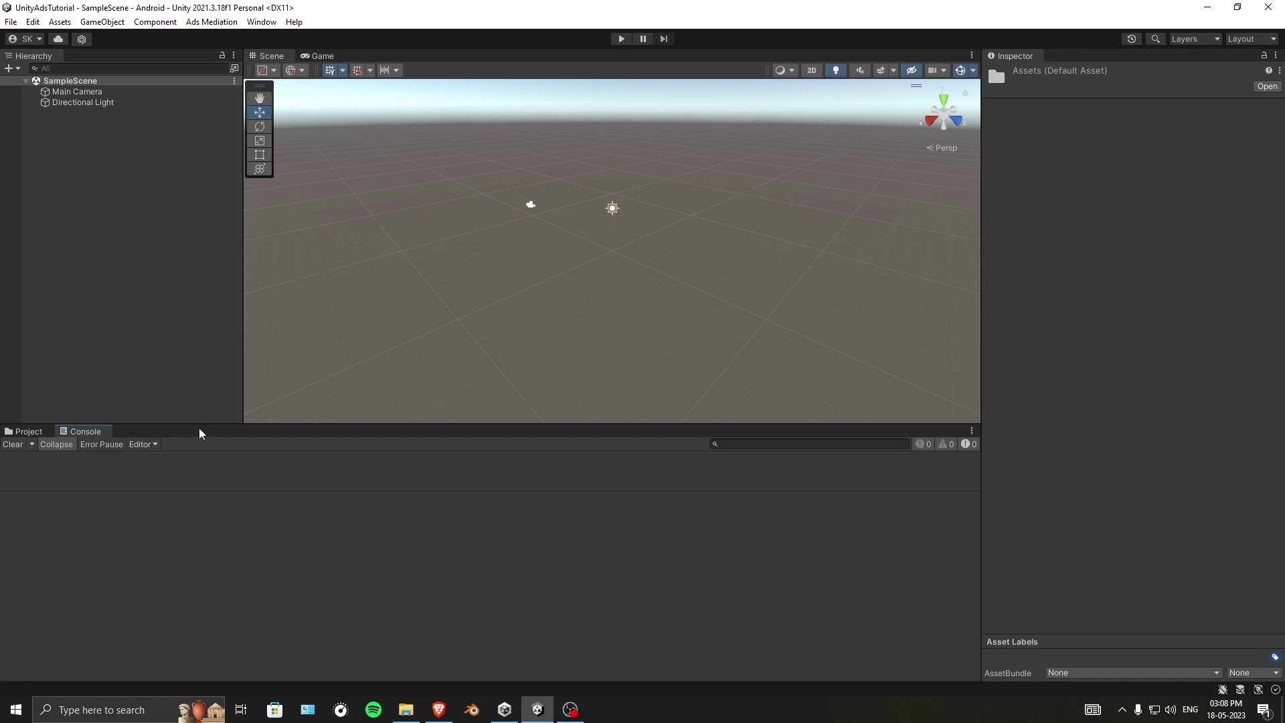
drag(201, 424, 214, 467)
- Reimport the project's Assets folder, reload the externally modified SampleScene and move the Resolving Android Dependencies window lower
click(28, 475)
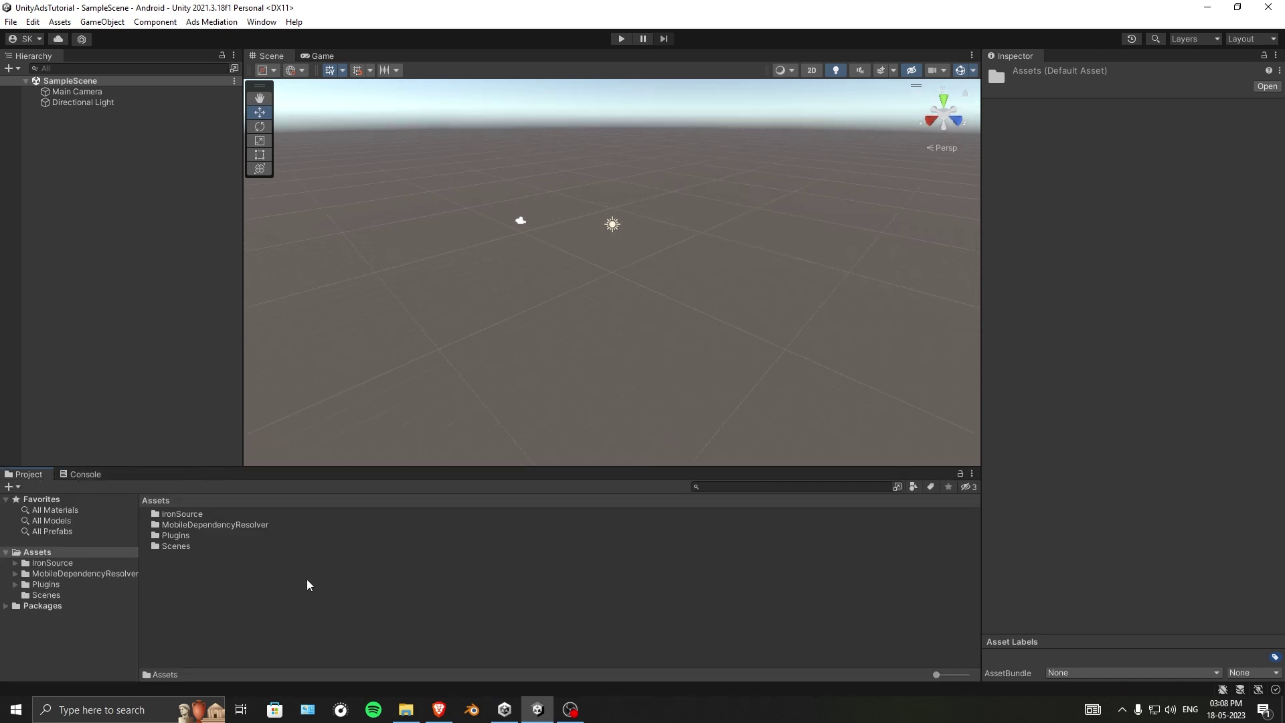
right_click(279, 588)
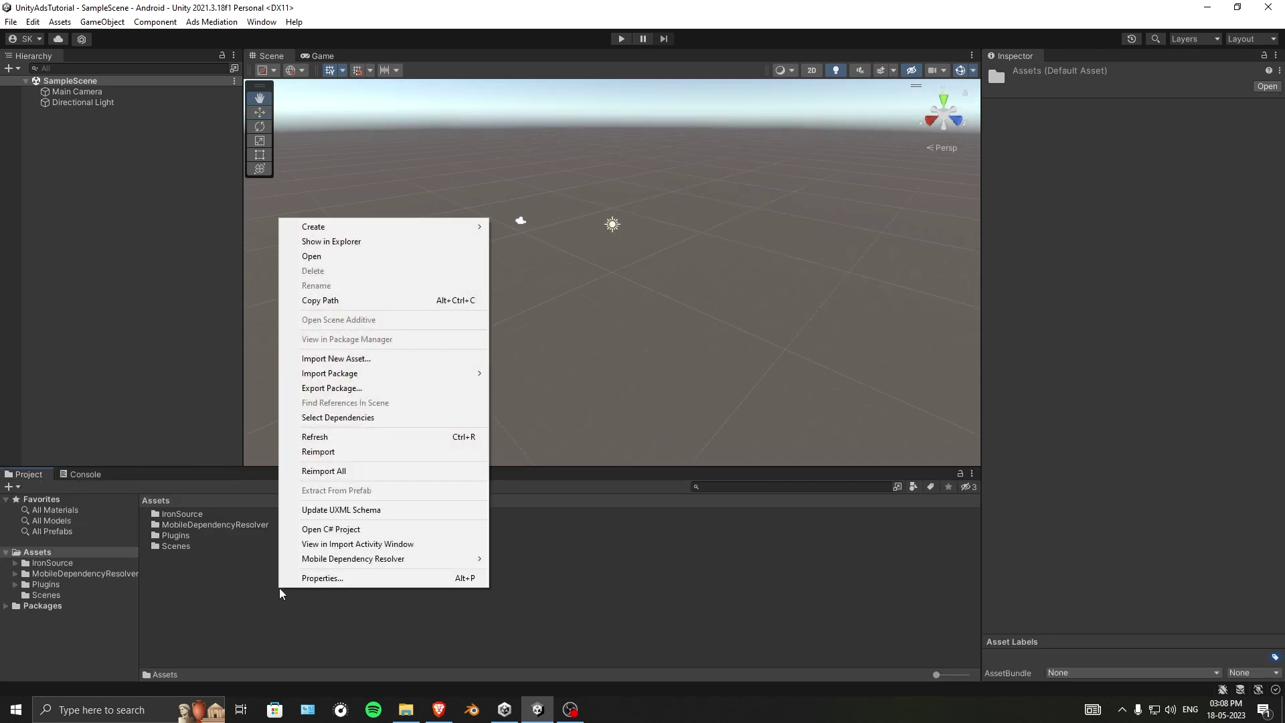
click(344, 453)
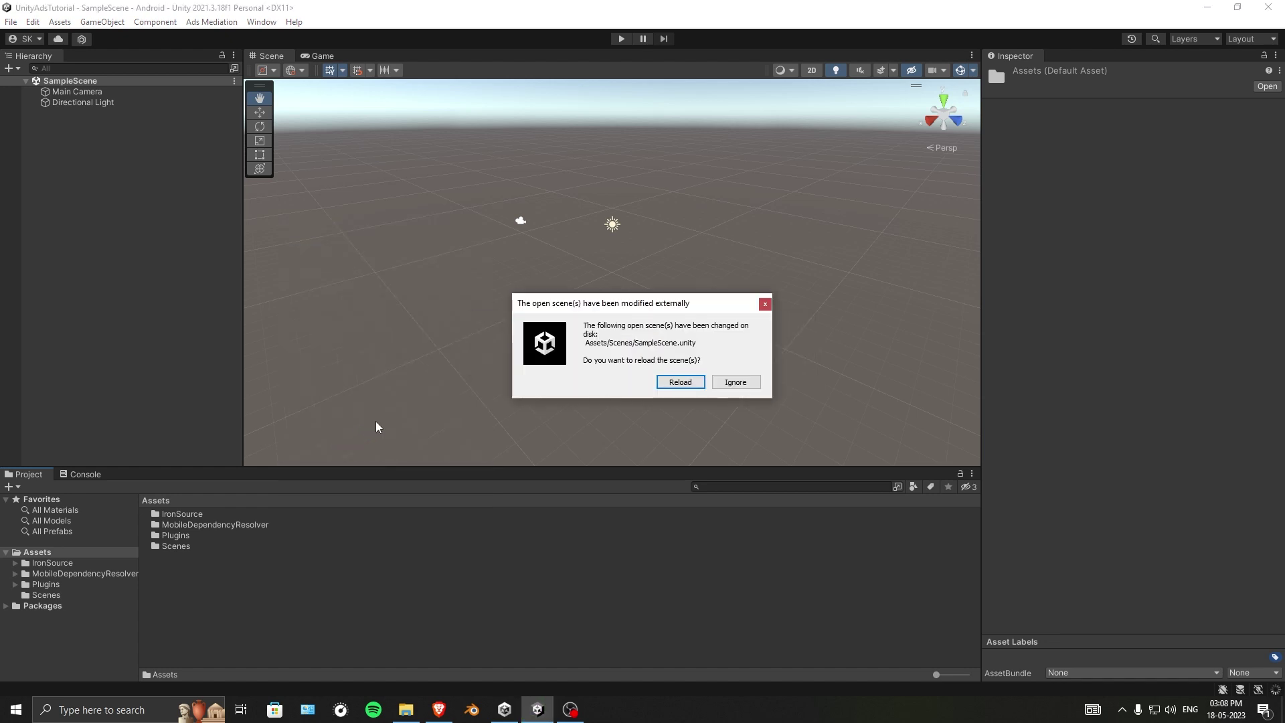
click(680, 381)
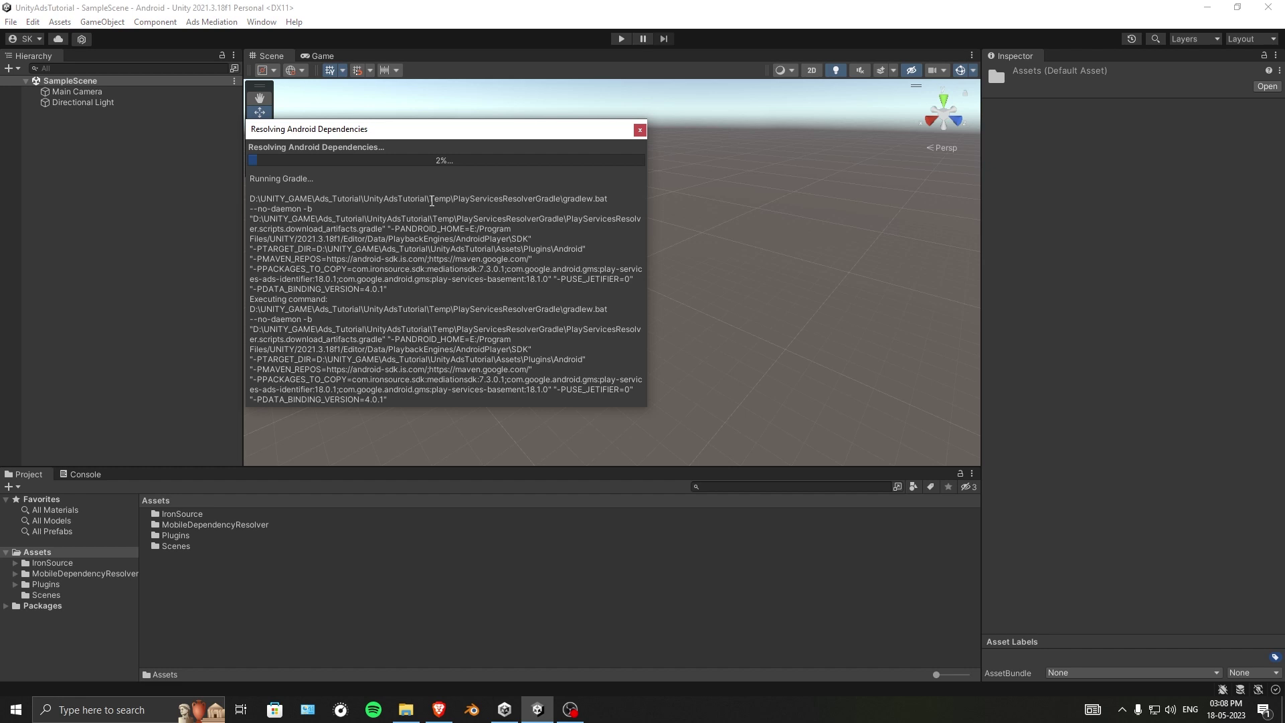
drag(399, 130, 415, 250)
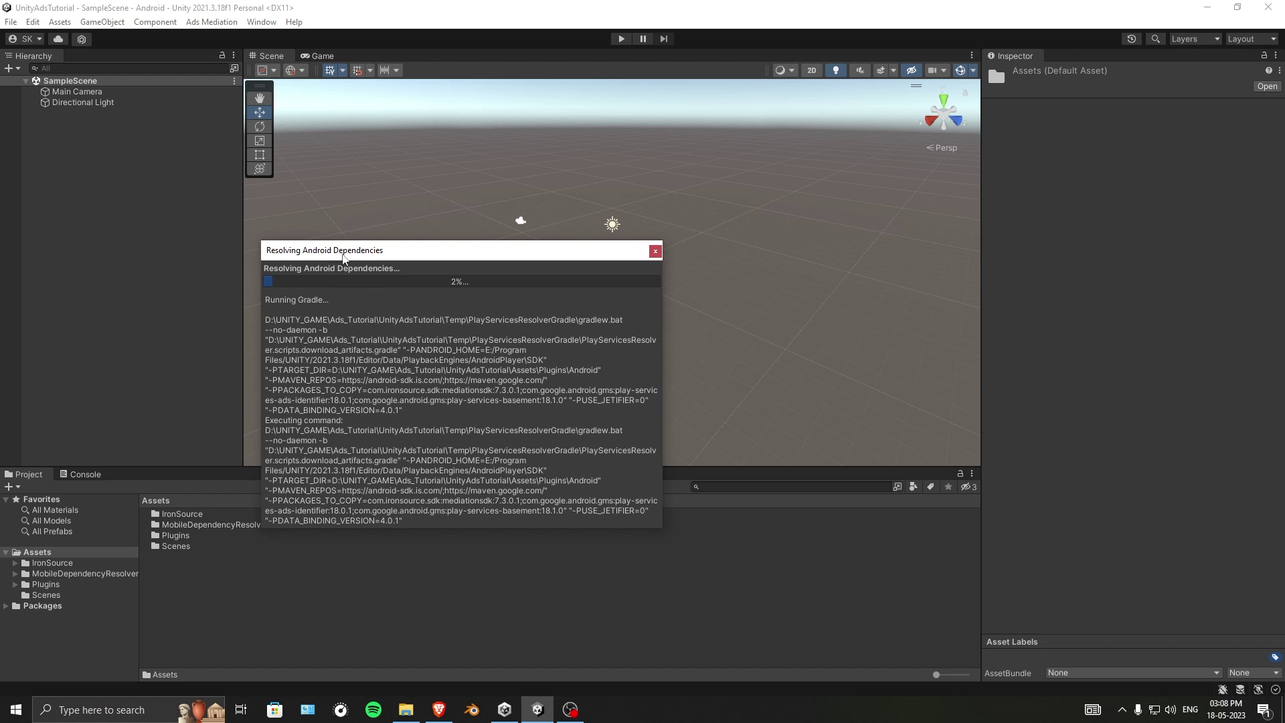
drag(356, 254, 380, 278)
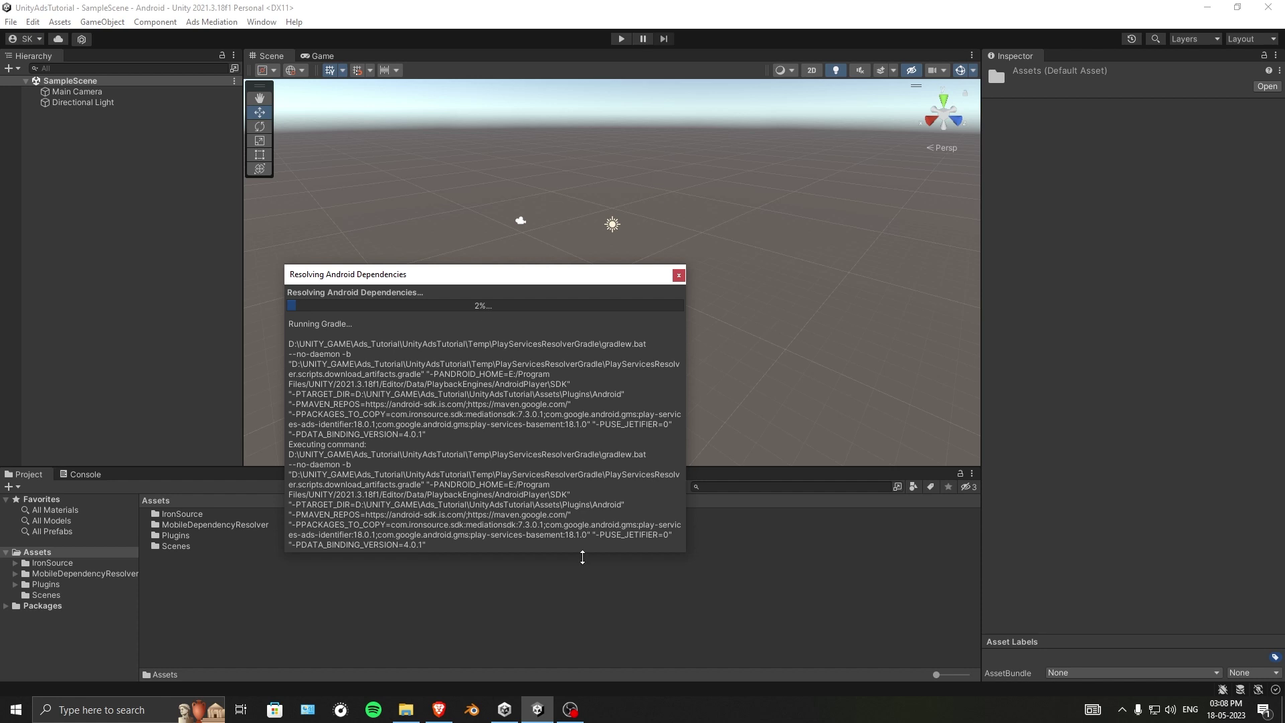
- Switch to the browser and close the ironSource homepage tab
click(439, 708)
click(400, 8)
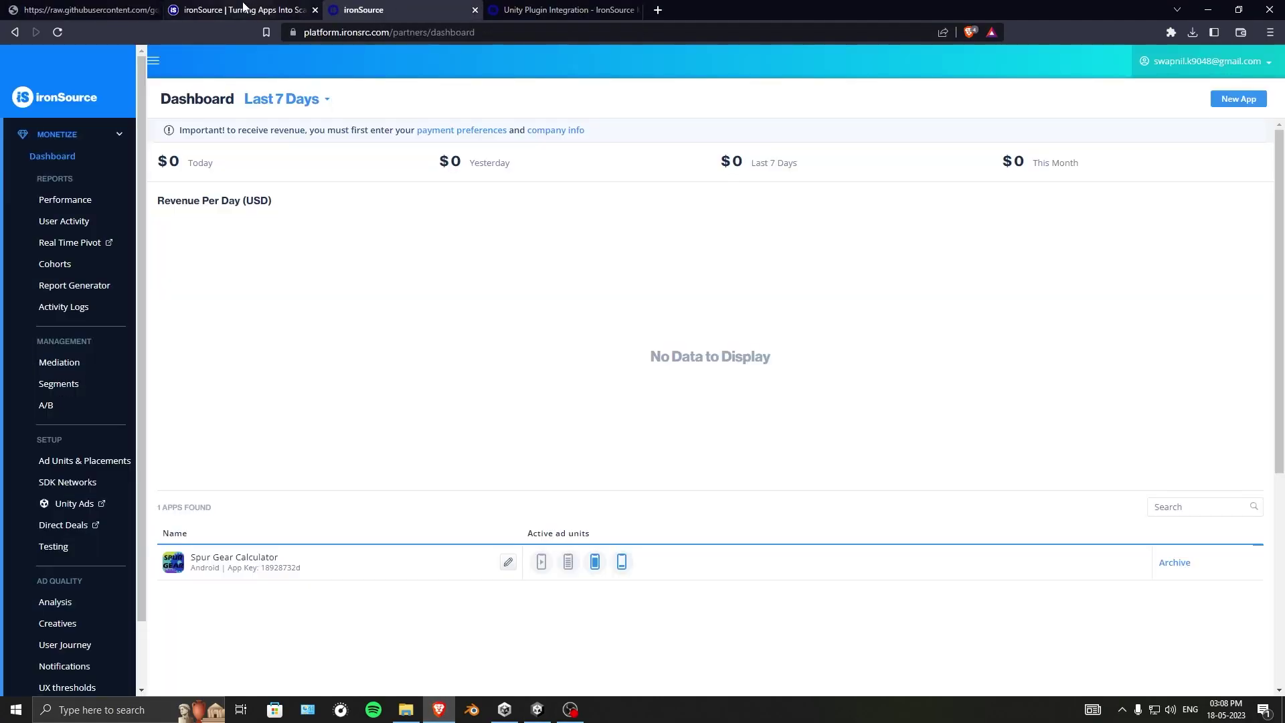
click(258, 9)
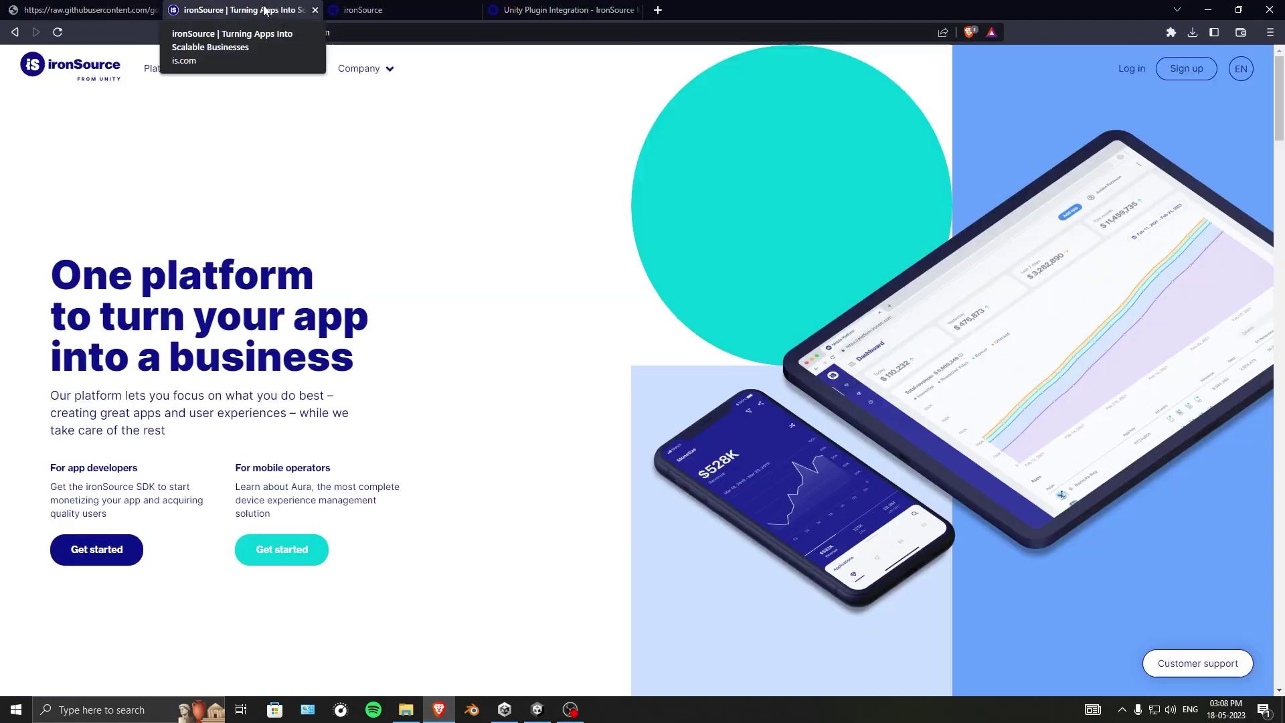
click(316, 10)
- Examine the Unity Integration Manager section, Step 2, of the ironSource Unity Plugin Integration guide
click(401, 10)
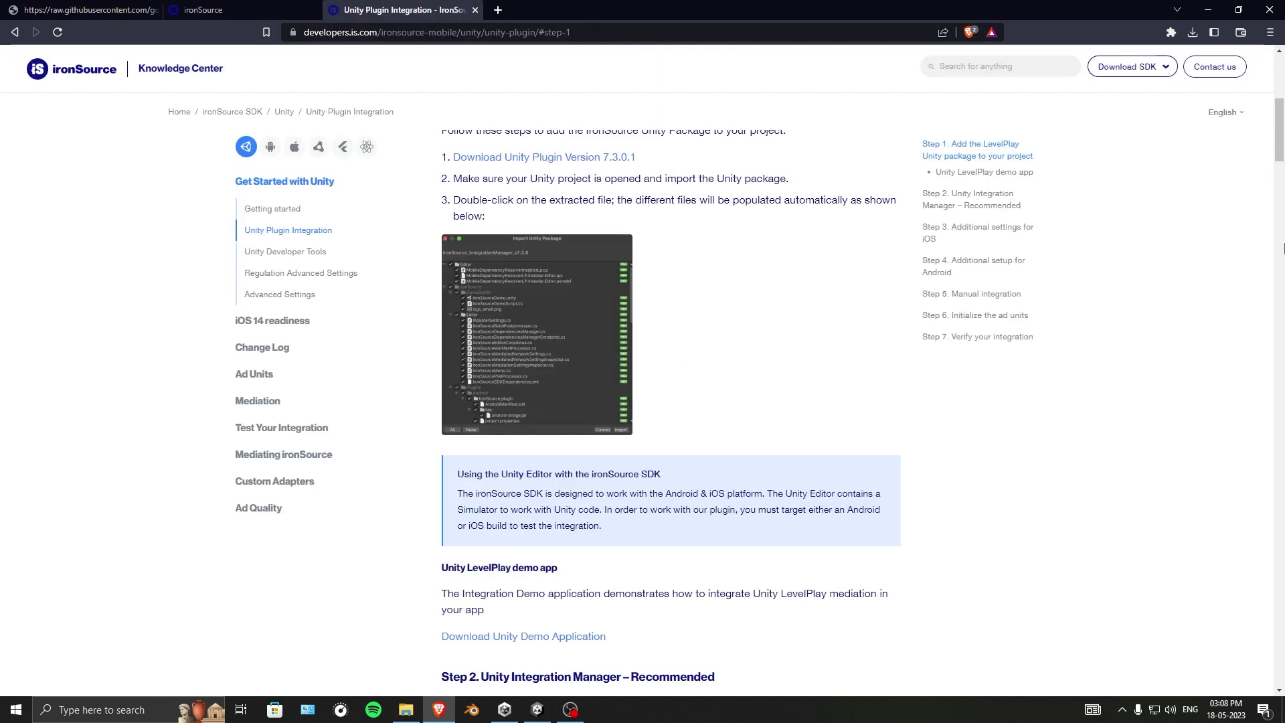
scroll(1282, 160, down, 4)
scroll(1281, 161, down, 4)
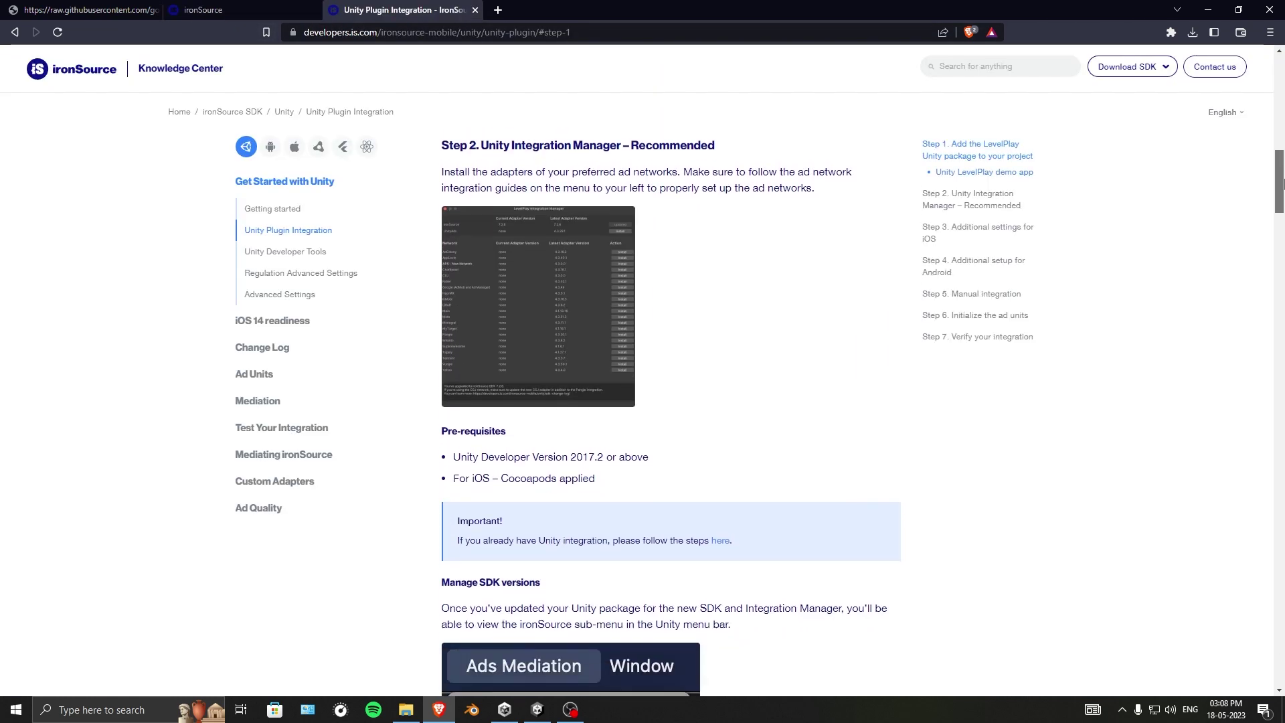
scroll(1282, 161, up, 3)
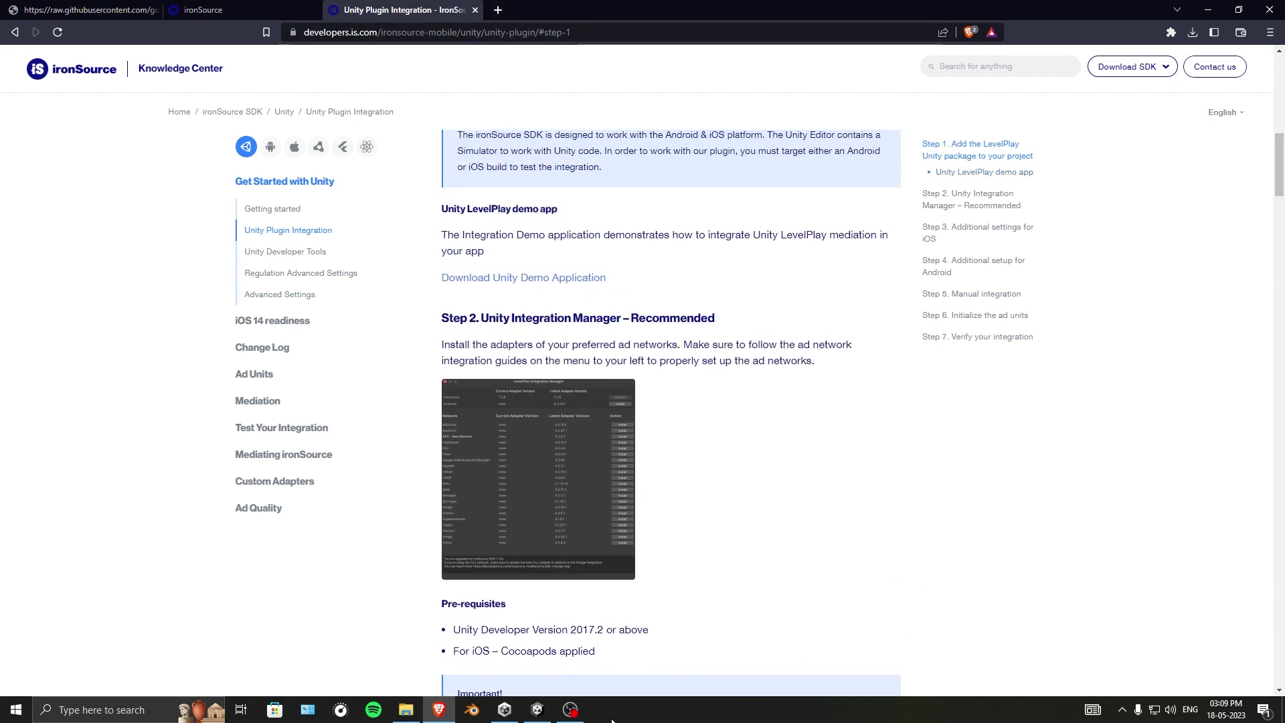
- Return to Unity, check the console for the resolver's output, clear it and show the project's Assets again
click(538, 709)
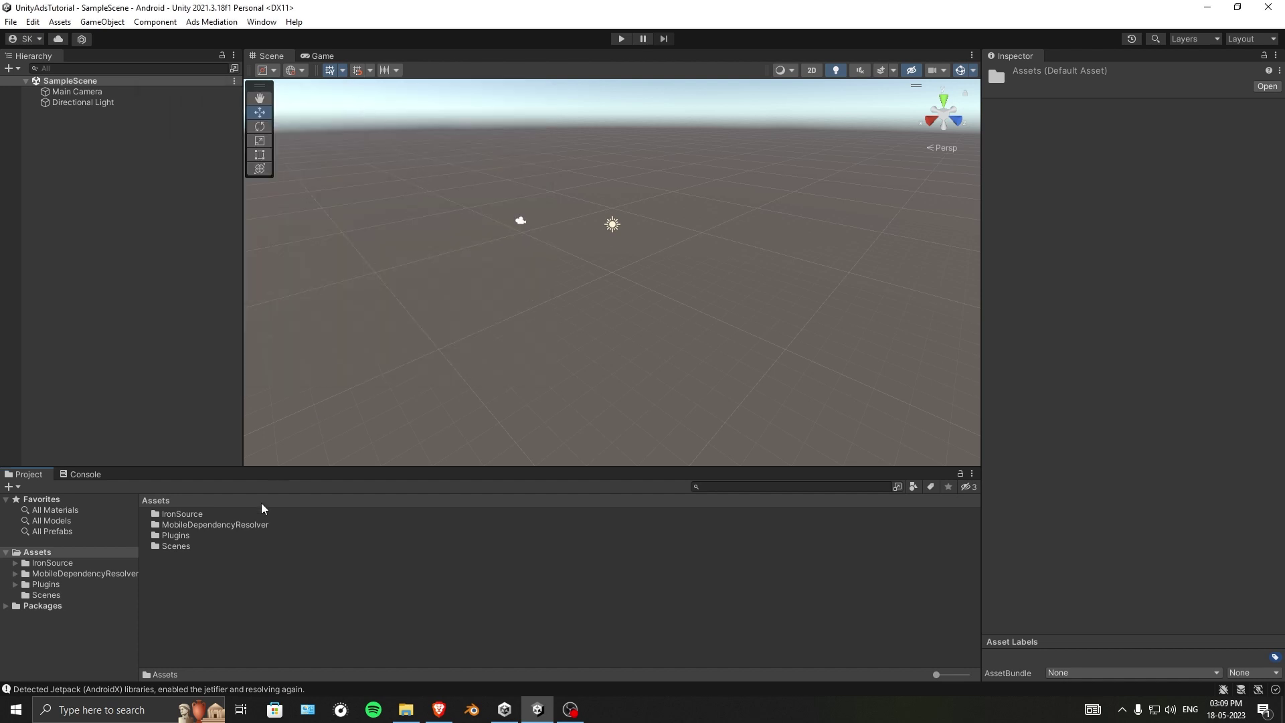
click(90, 475)
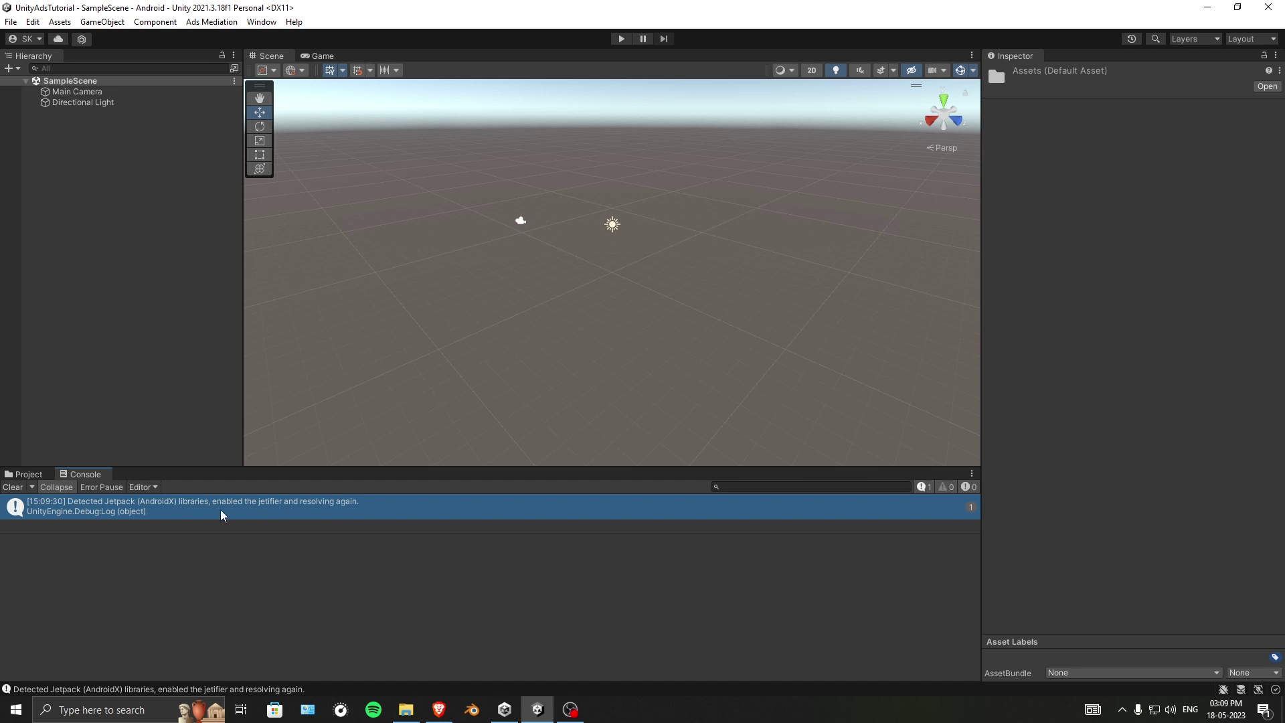
click(12, 488)
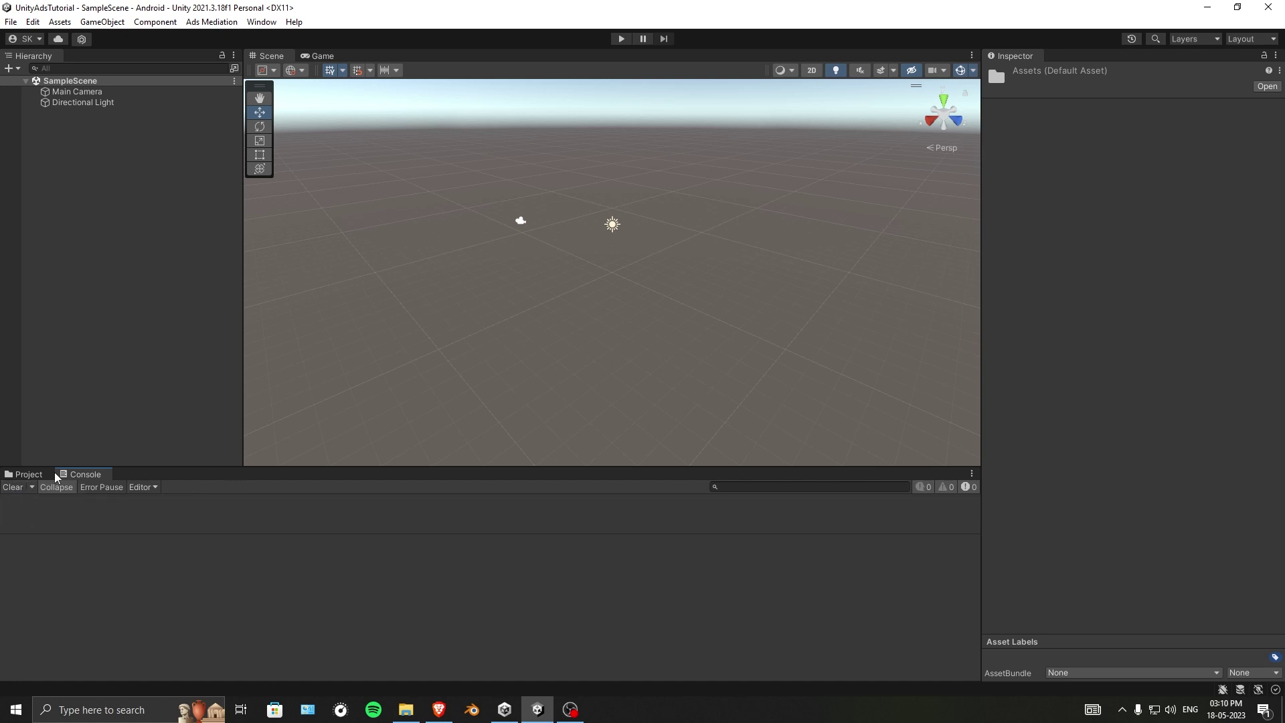
click(25, 478)
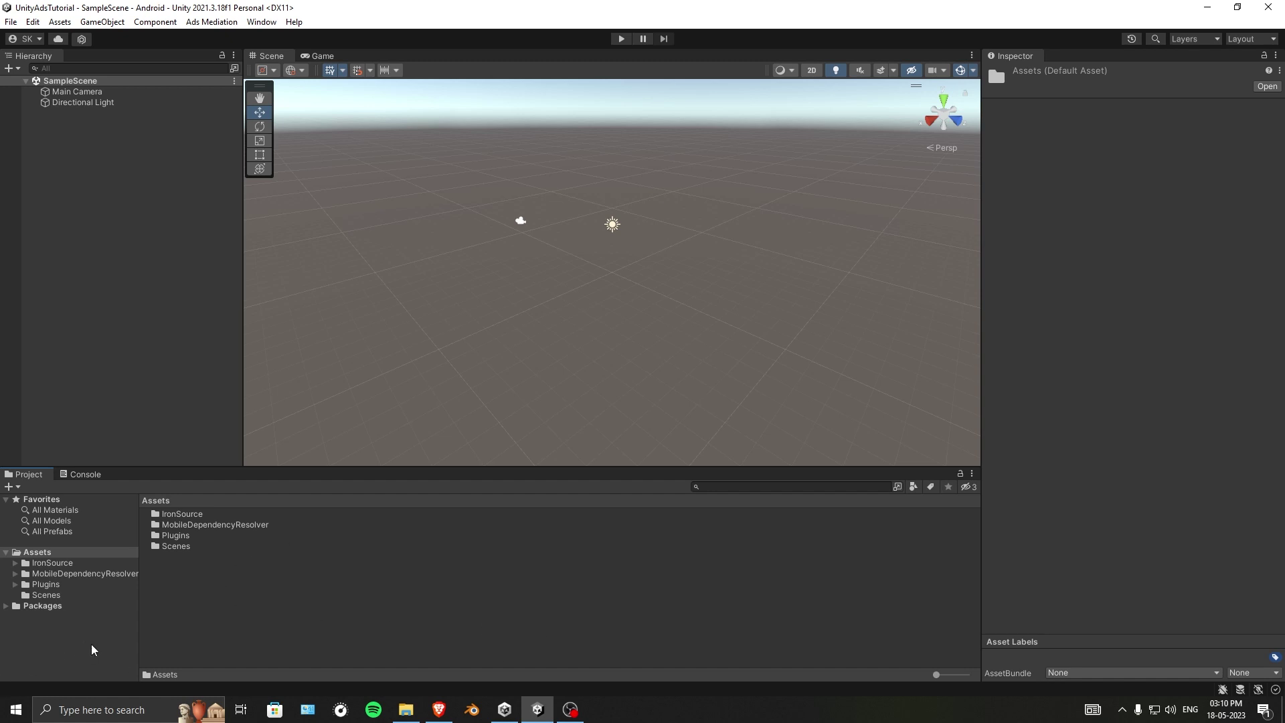
- Check the installed Java version by running java -version in Command Prompt, then close the prompt
click(22, 715)
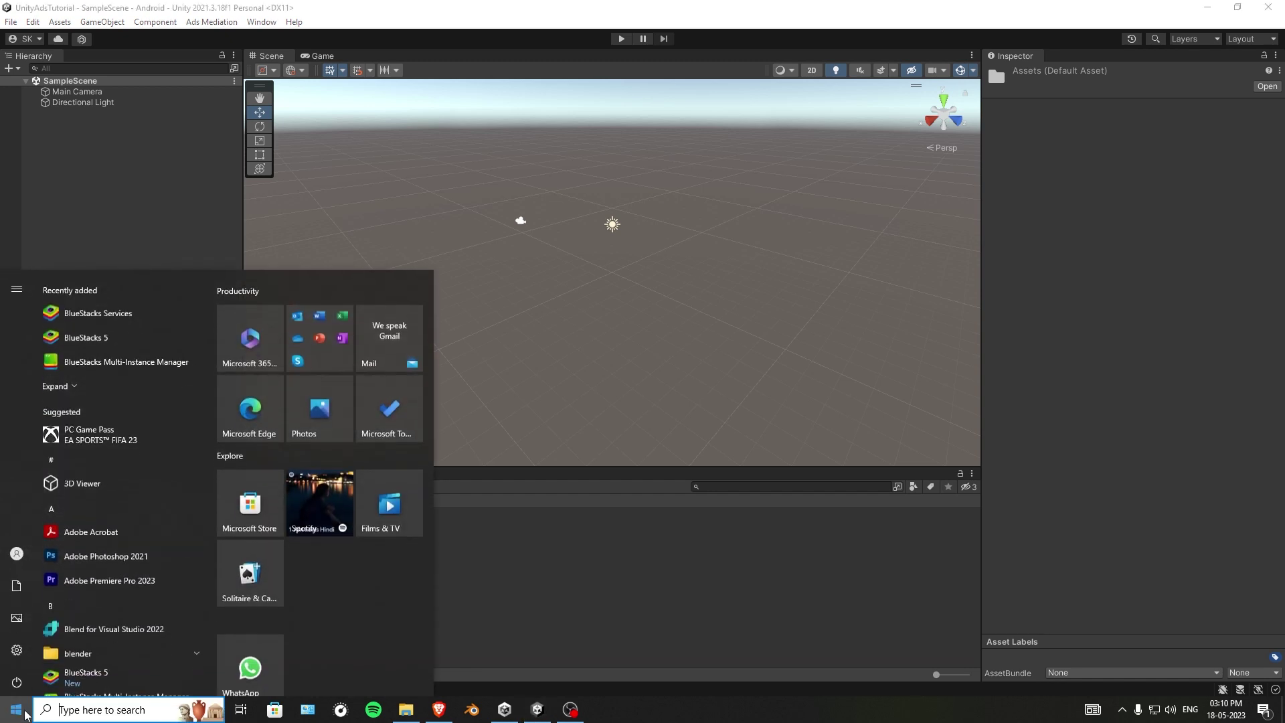
text(cmd)
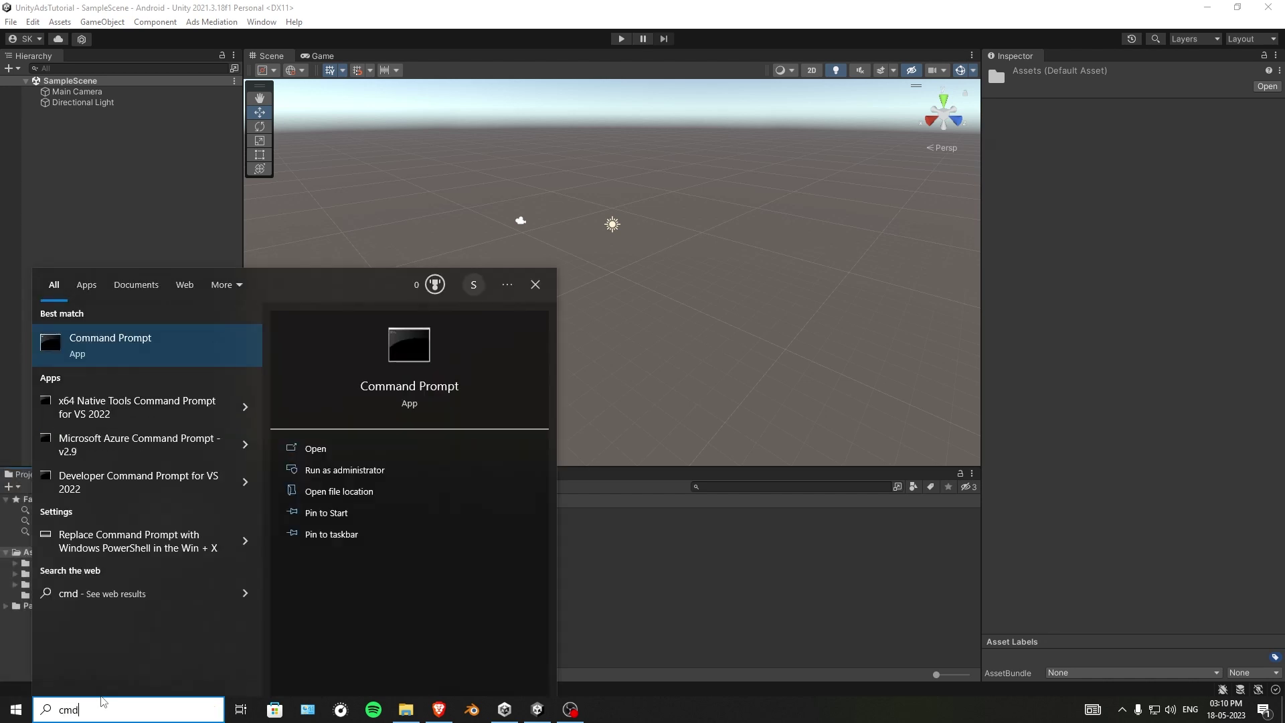
key(Return)
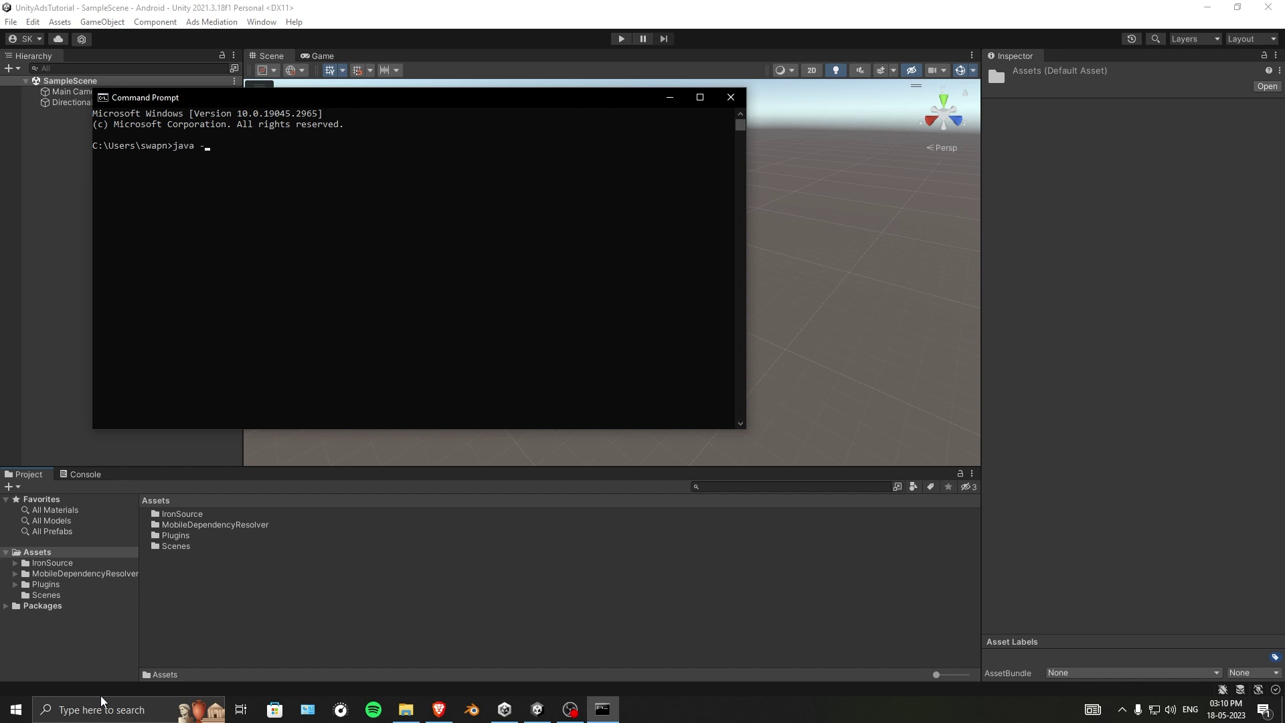
text(java -version)
key(Return)
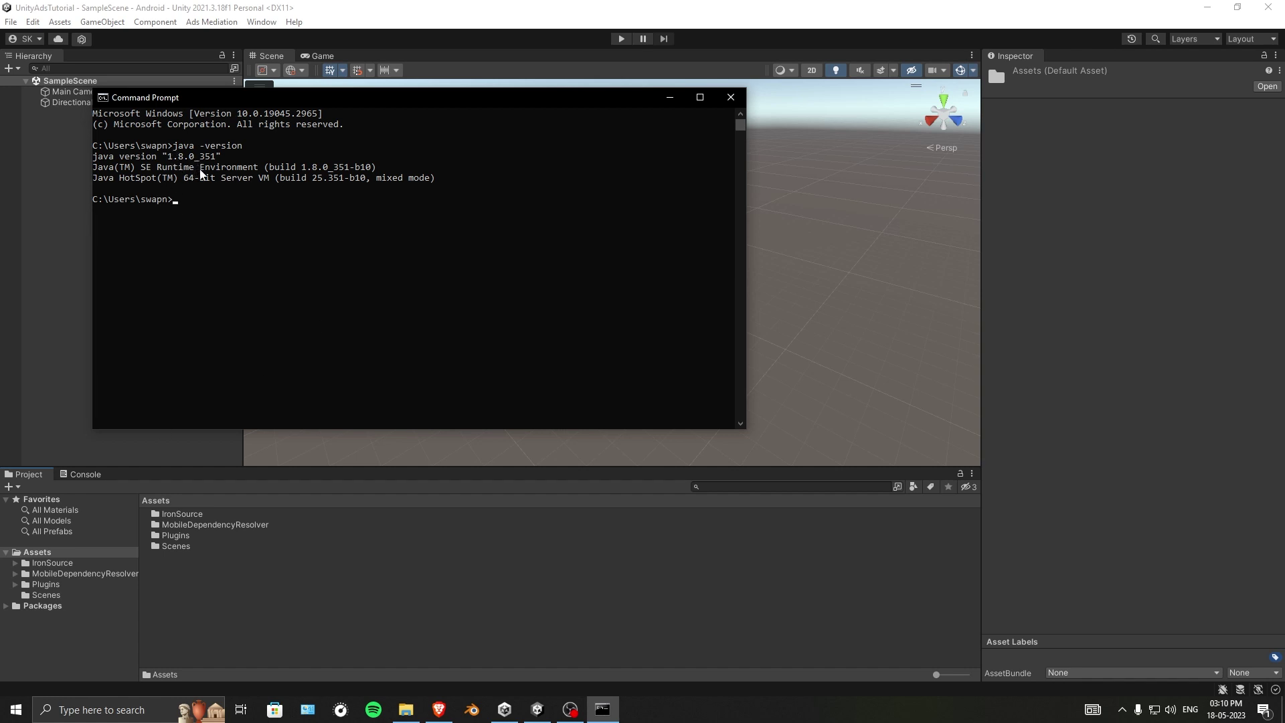
click(727, 101)
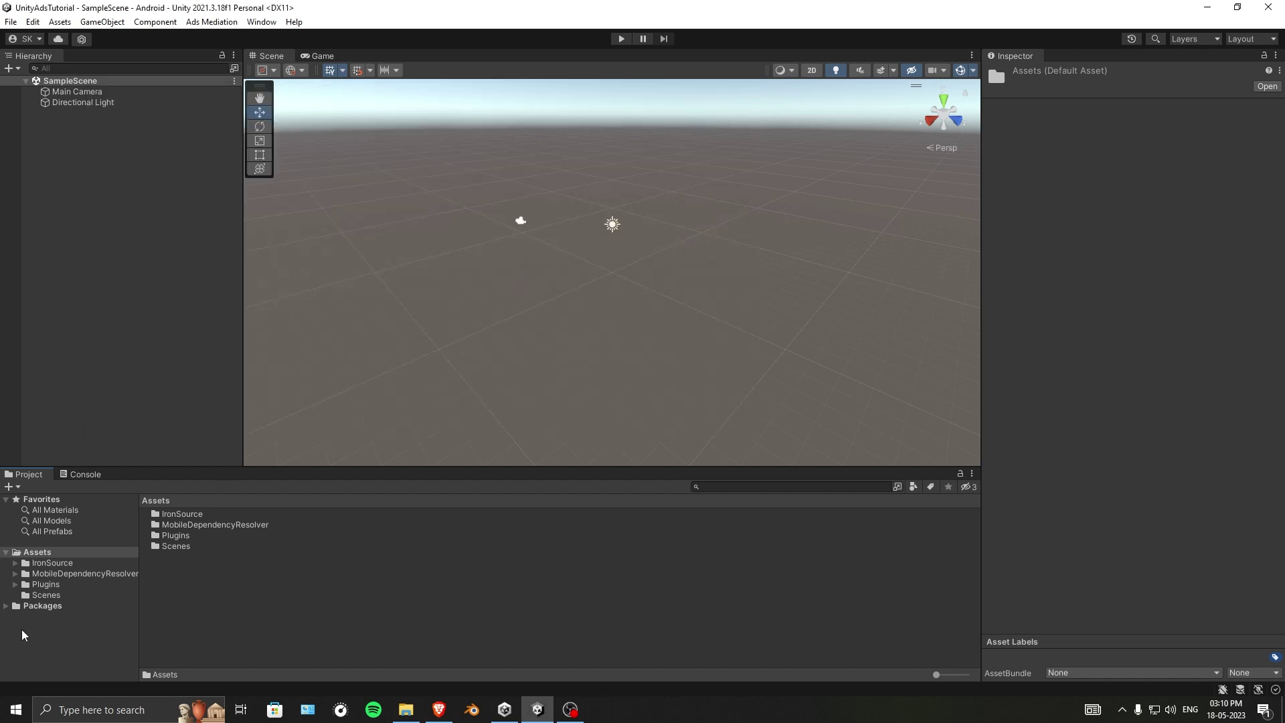
- Open the Windows environment variables settings and select the Path entry among the system variables
click(11, 713)
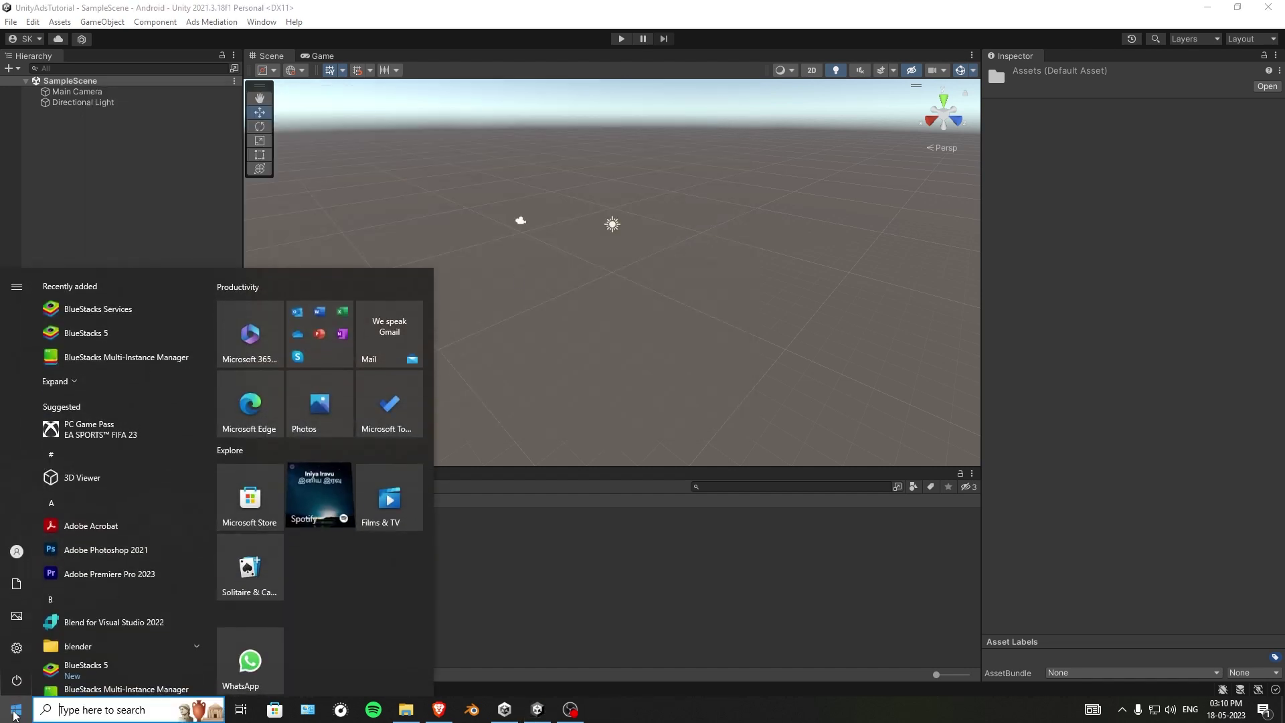
text(env)
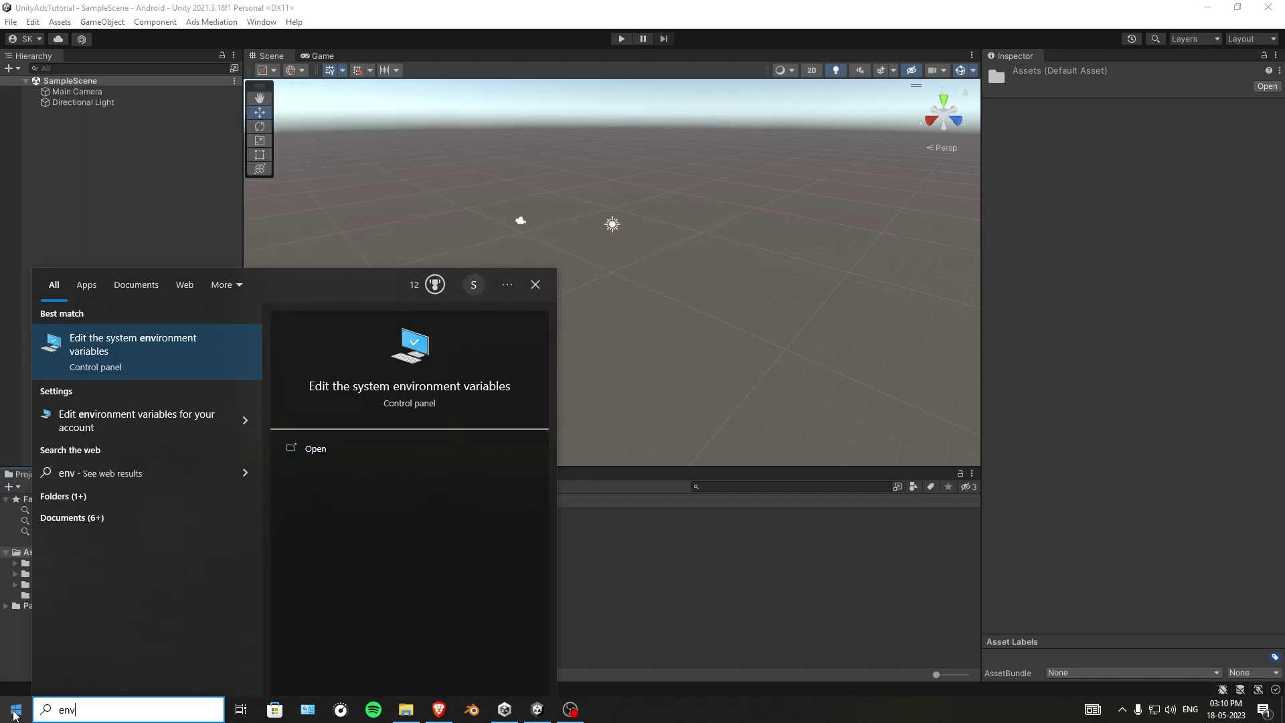
click(179, 349)
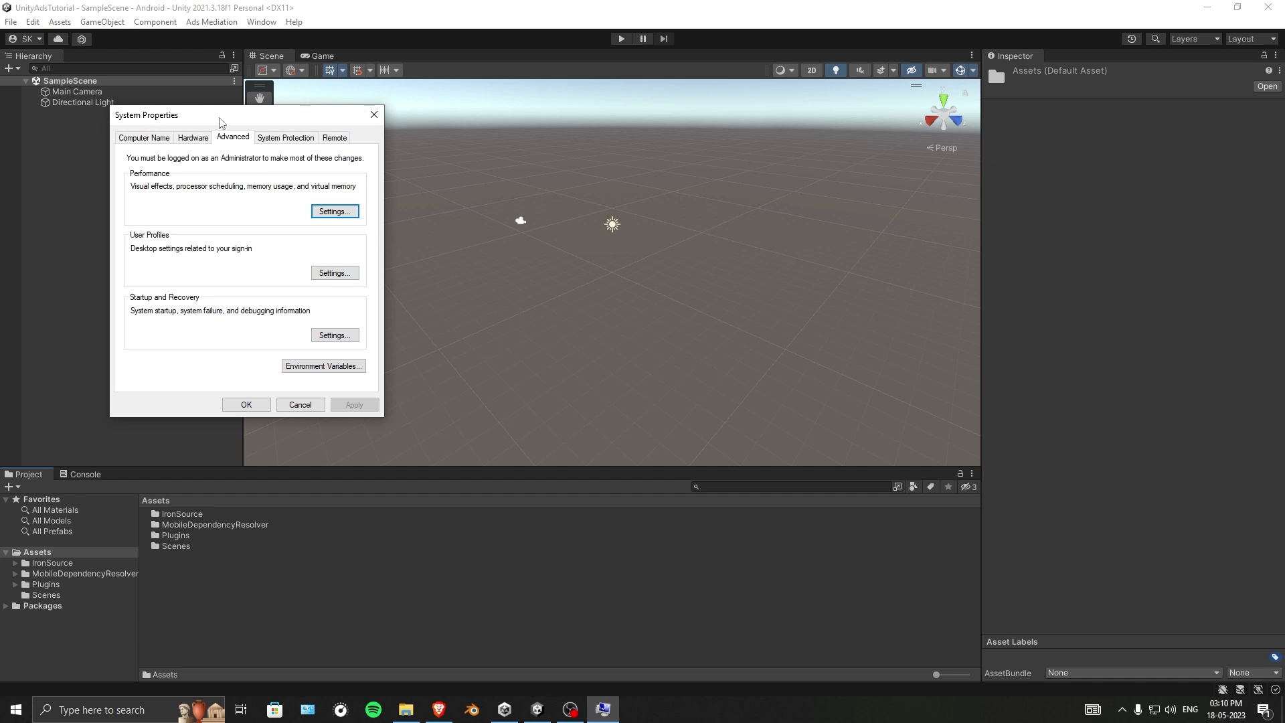
drag(221, 122, 548, 248)
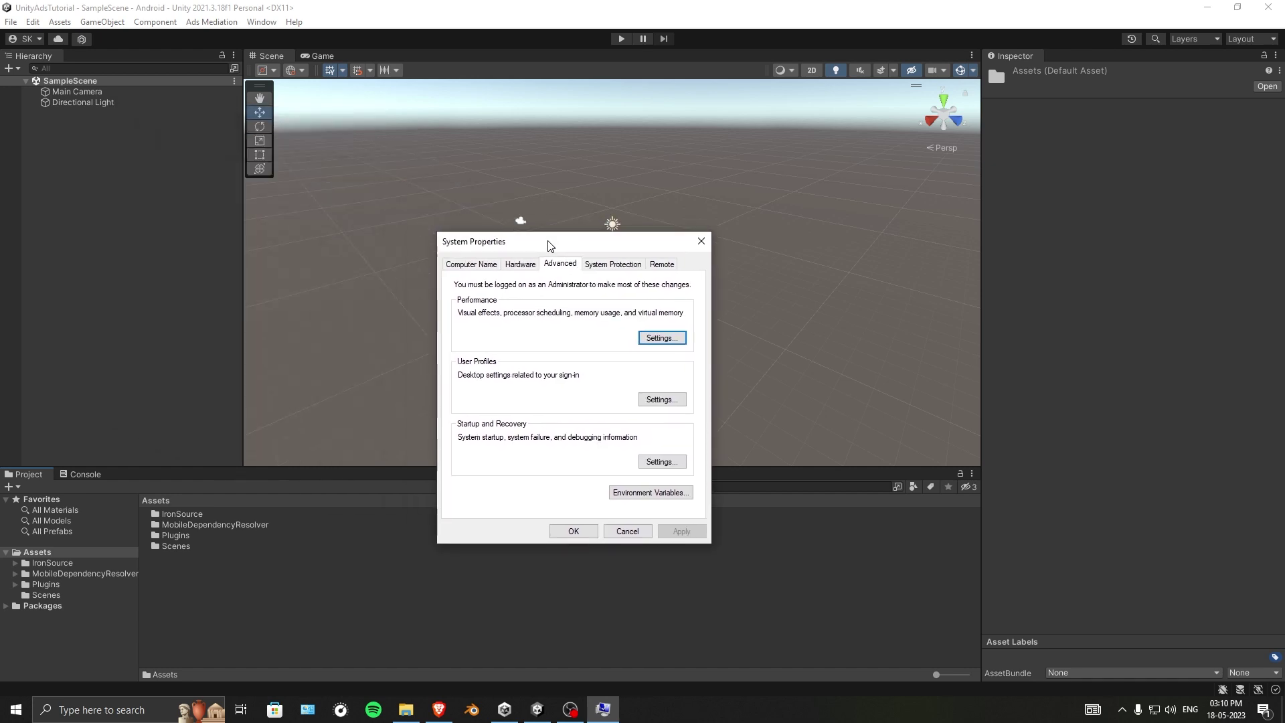
click(637, 498)
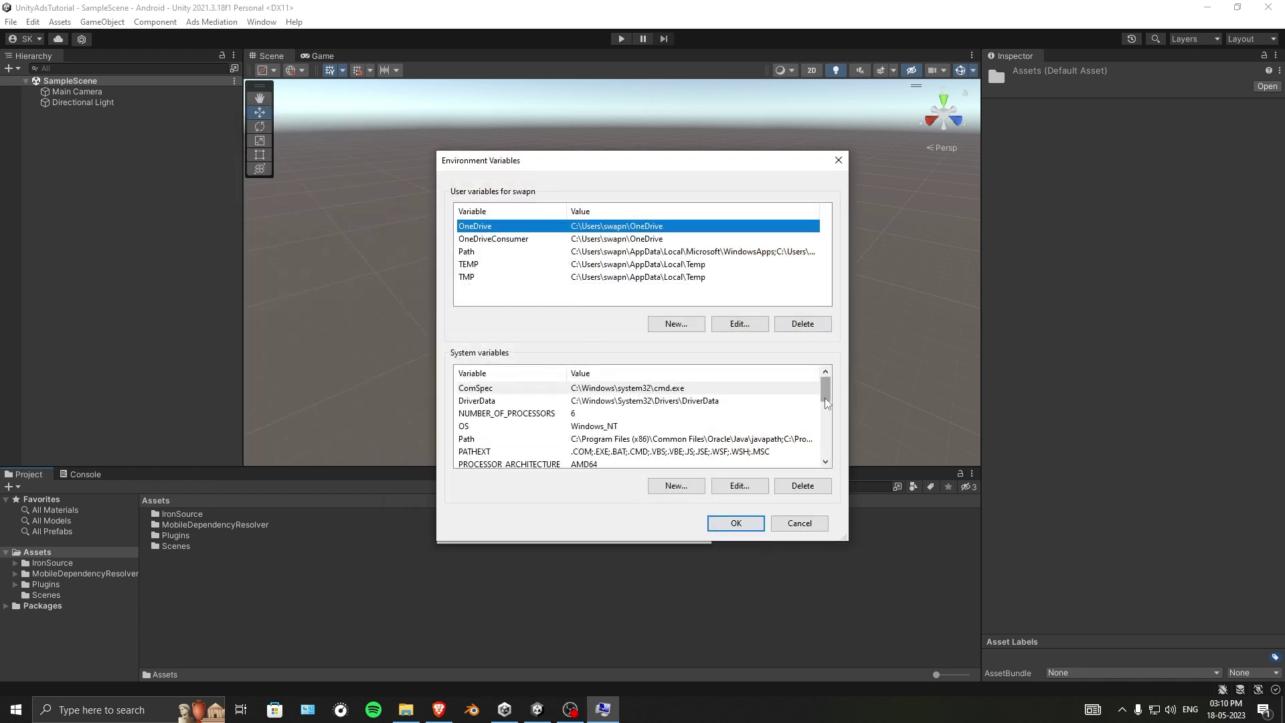
mouse_move(829, 395)
mouse_down()
mouse_move(835, 433)
mouse_move(838, 405)
mouse_up()
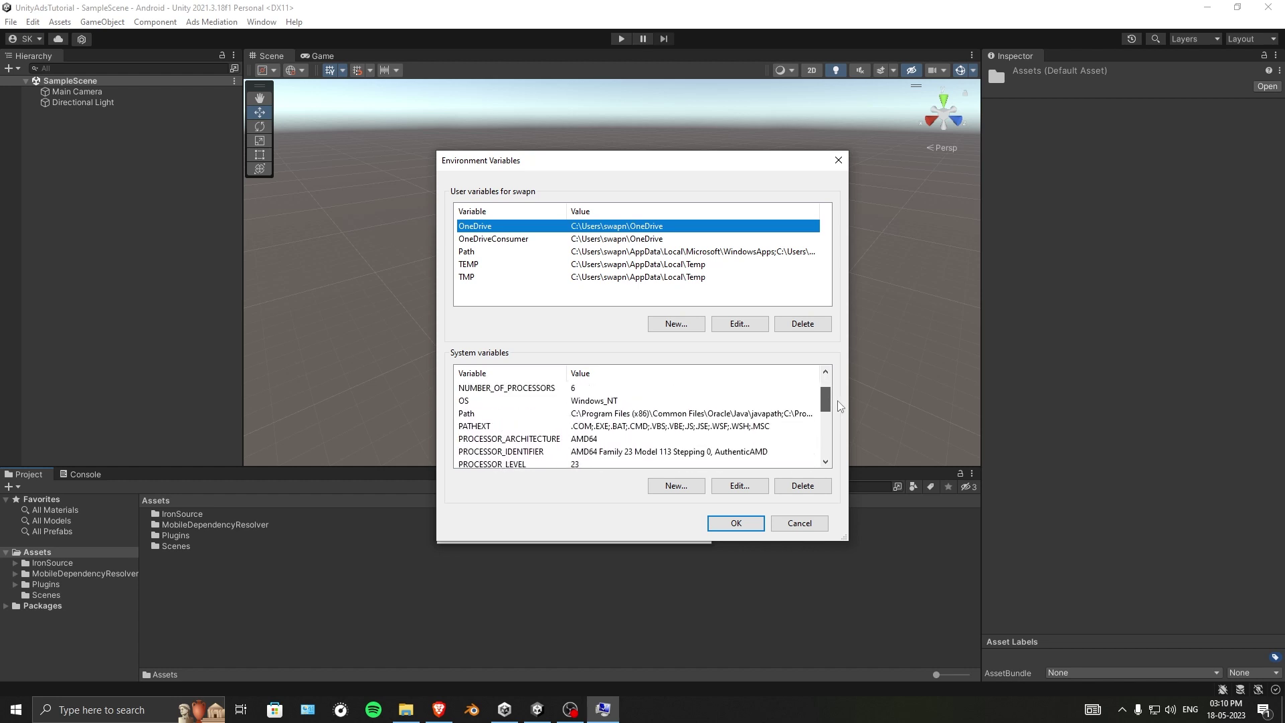
click(489, 414)
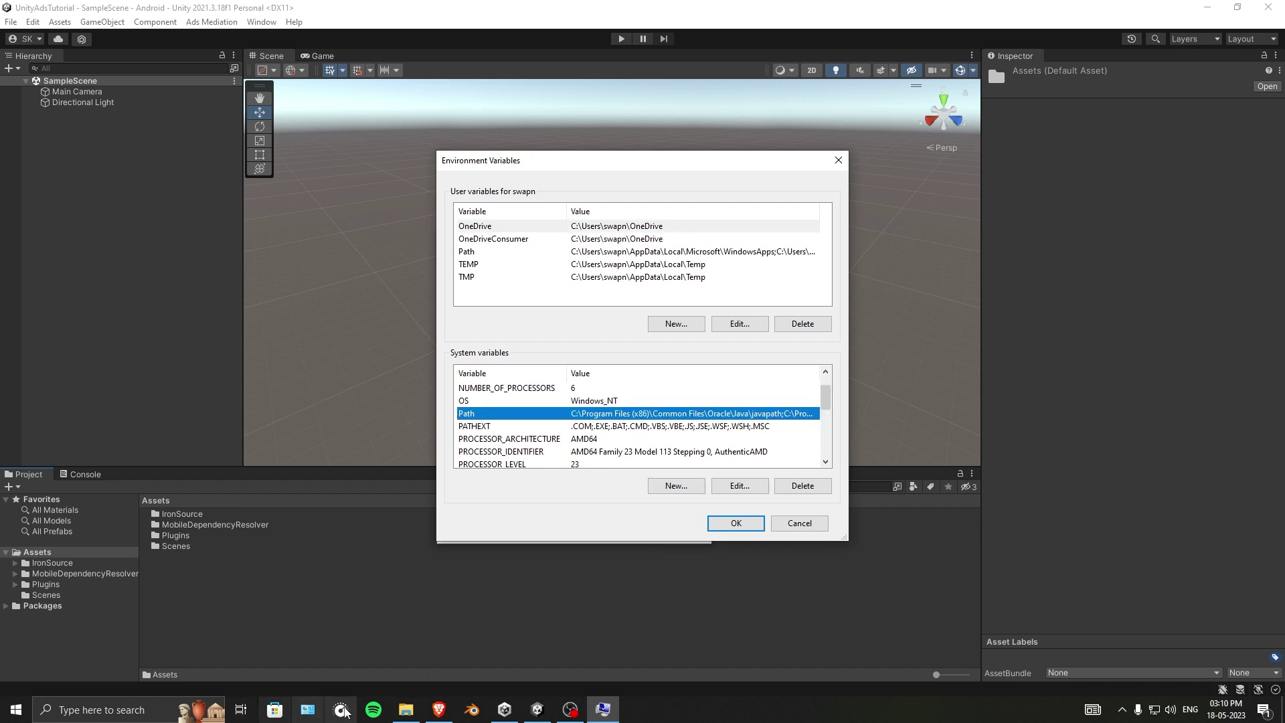
- In File Explorer, copy the folder path C:\Program Files\Java\jre1.8.0_351\bin, look through the folder's files and minimize the window
click(406, 711)
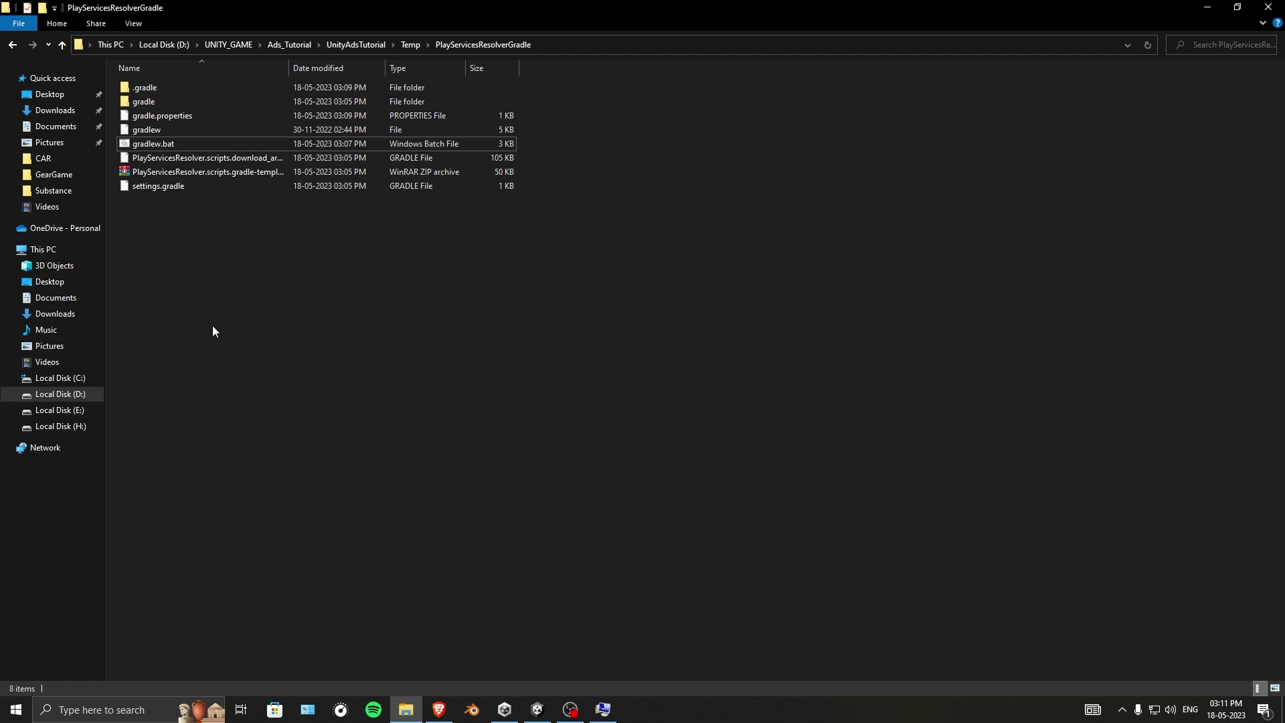
click(74, 379)
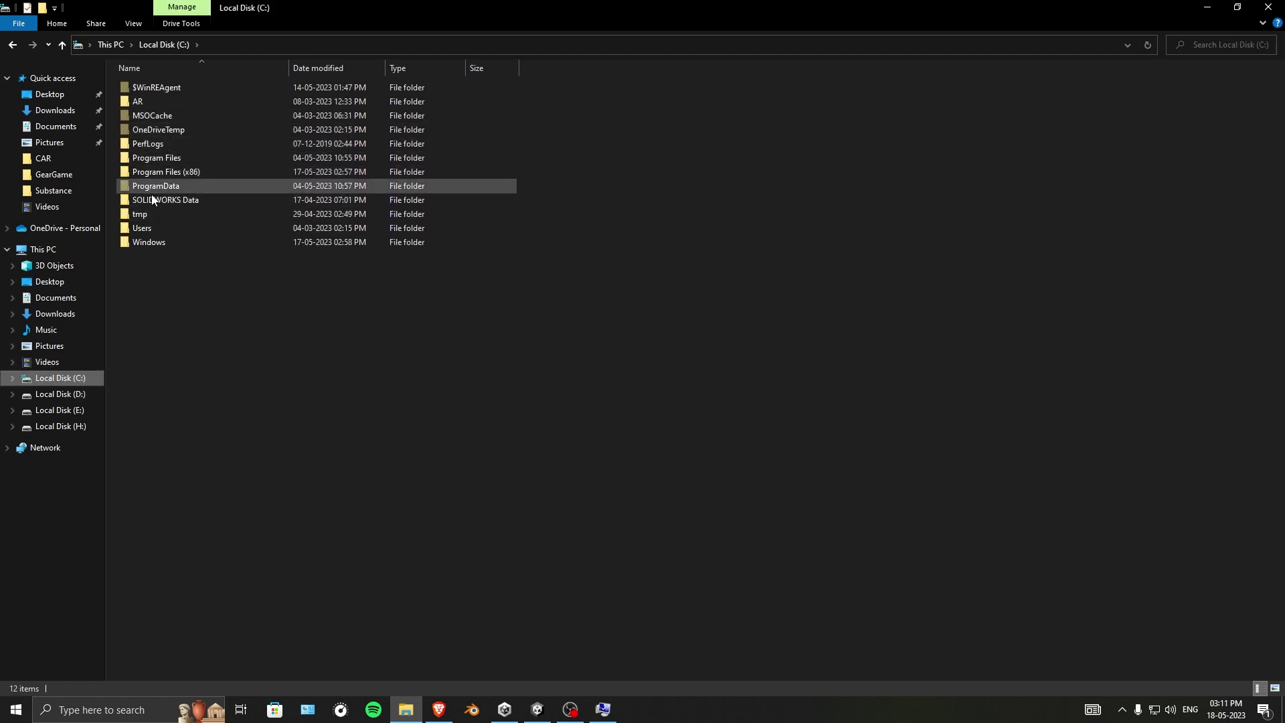
double_click(158, 159)
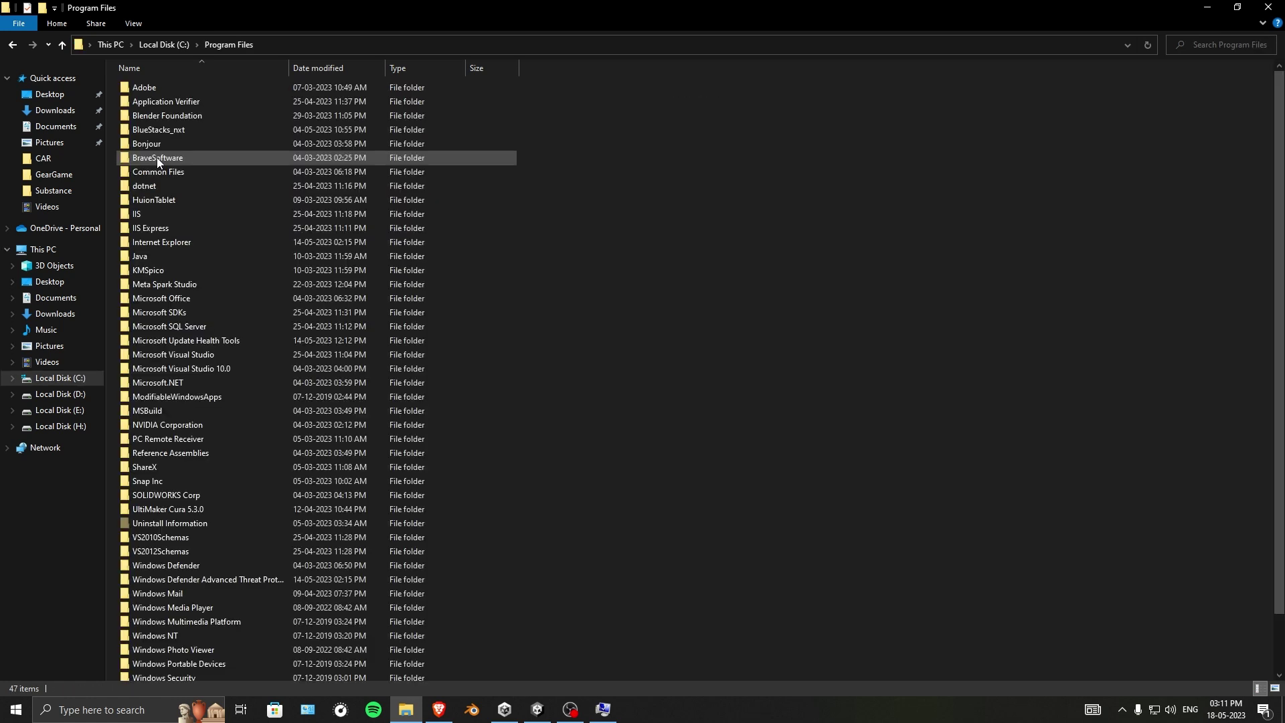
double_click(147, 257)
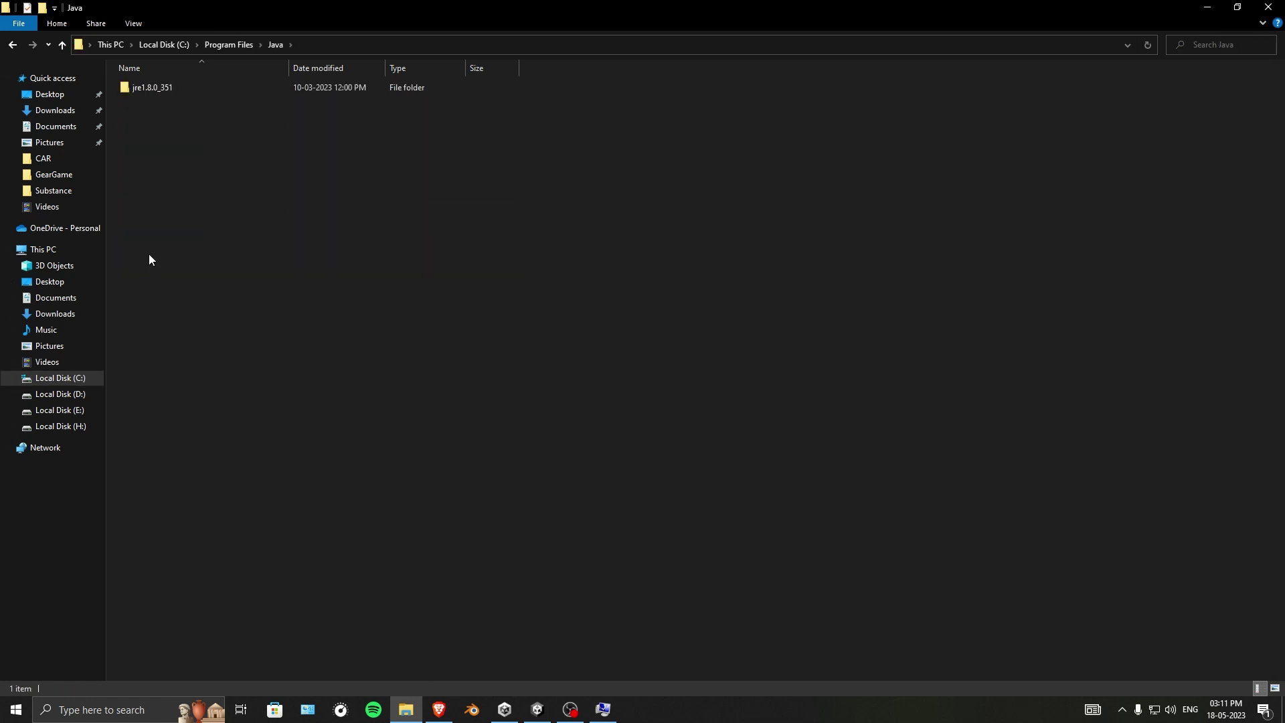
double_click(161, 90)
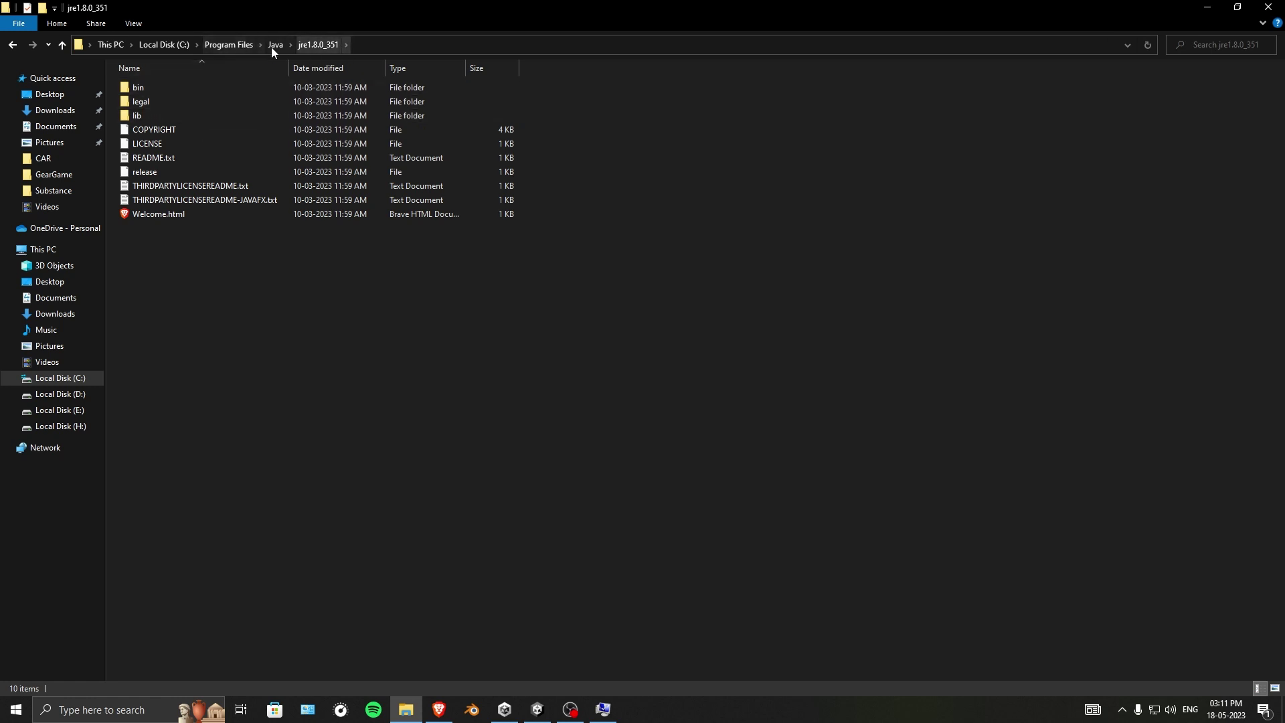
double_click(155, 89)
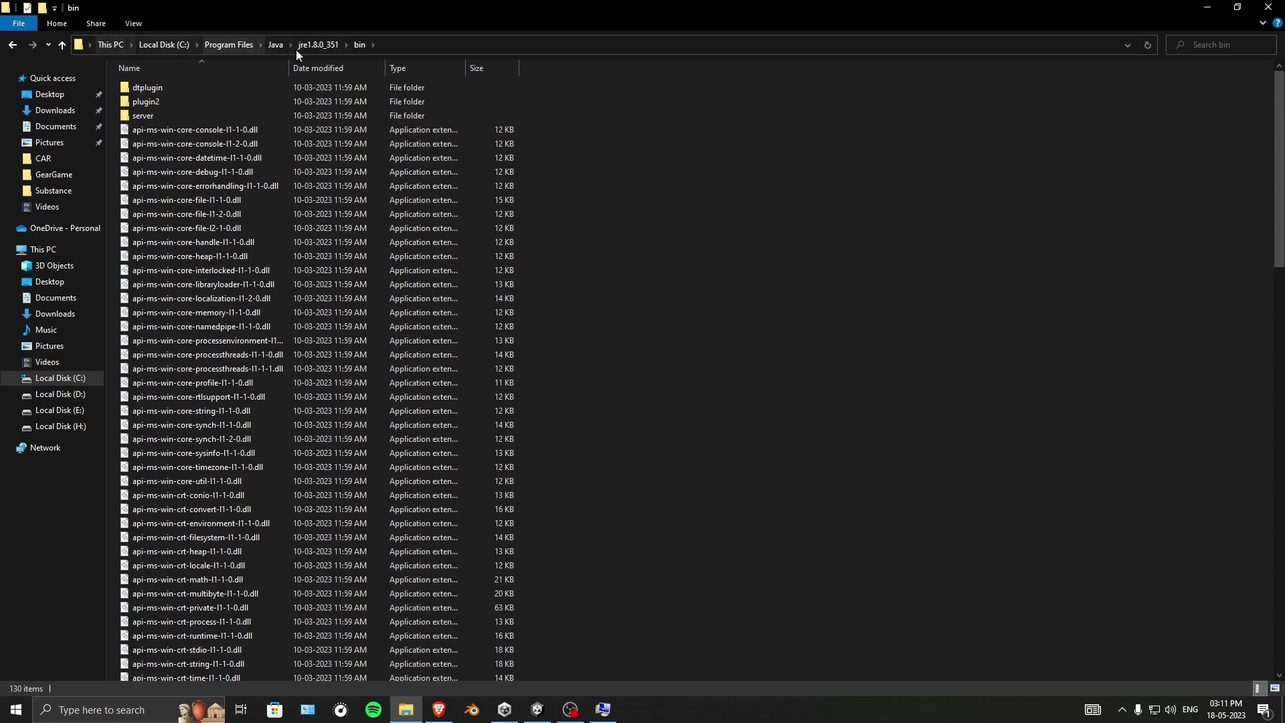
click(462, 45)
key(ctrl+c)
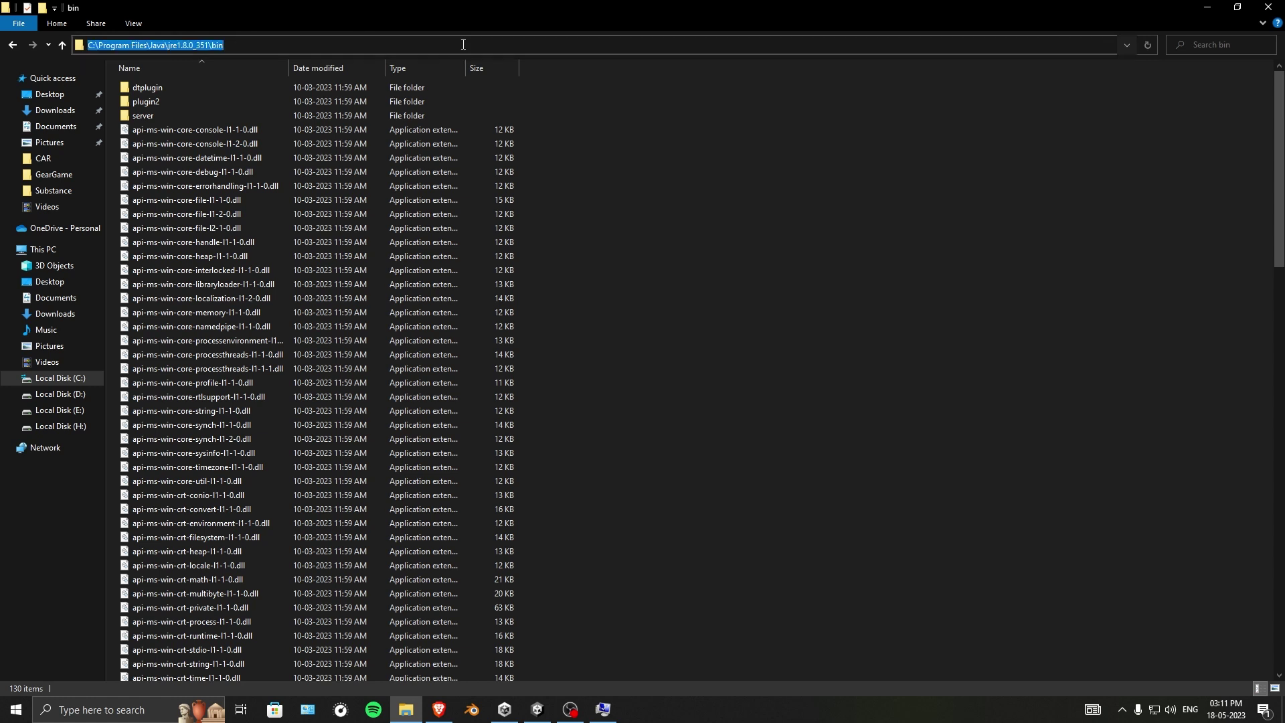
click(881, 204)
drag(1278, 183, 1278, 380)
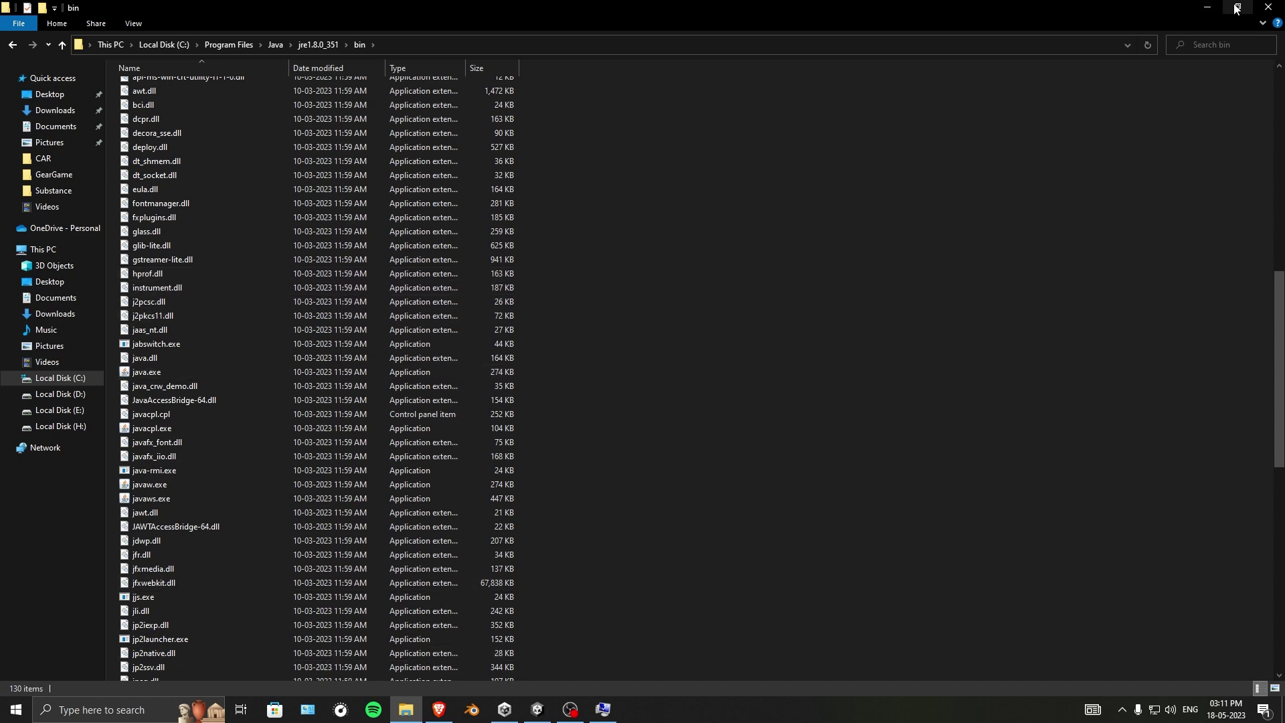
click(1207, 8)
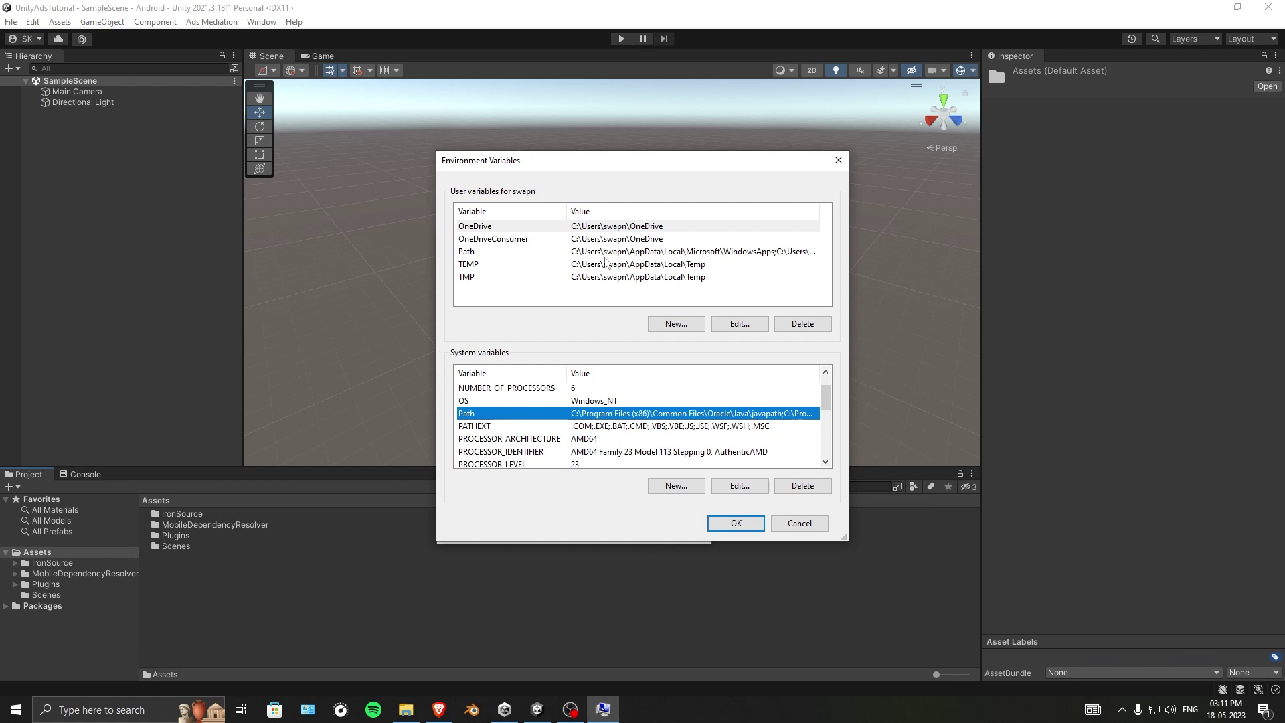
- Add C:\Program Files\Java\jre1.8.0_351\bin as a new entry of the system Path variable, and delete that duplicate entry
drag(582, 166, 493, 224)
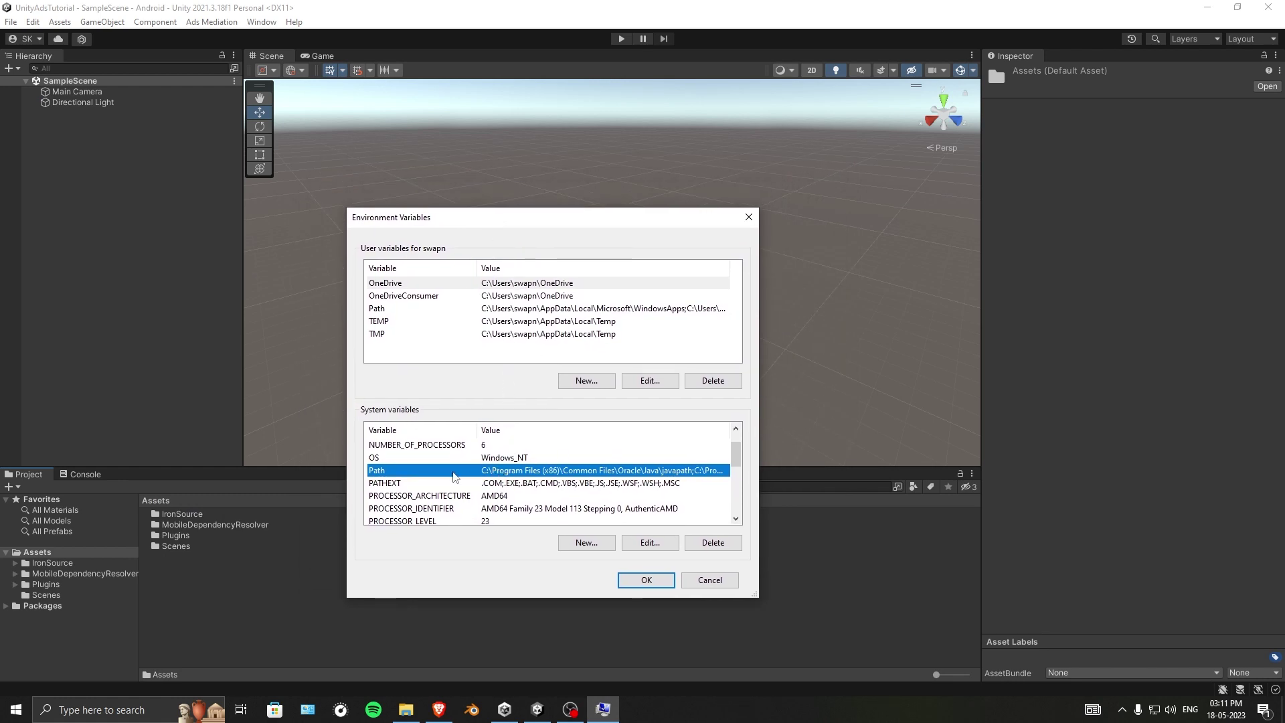
click(649, 544)
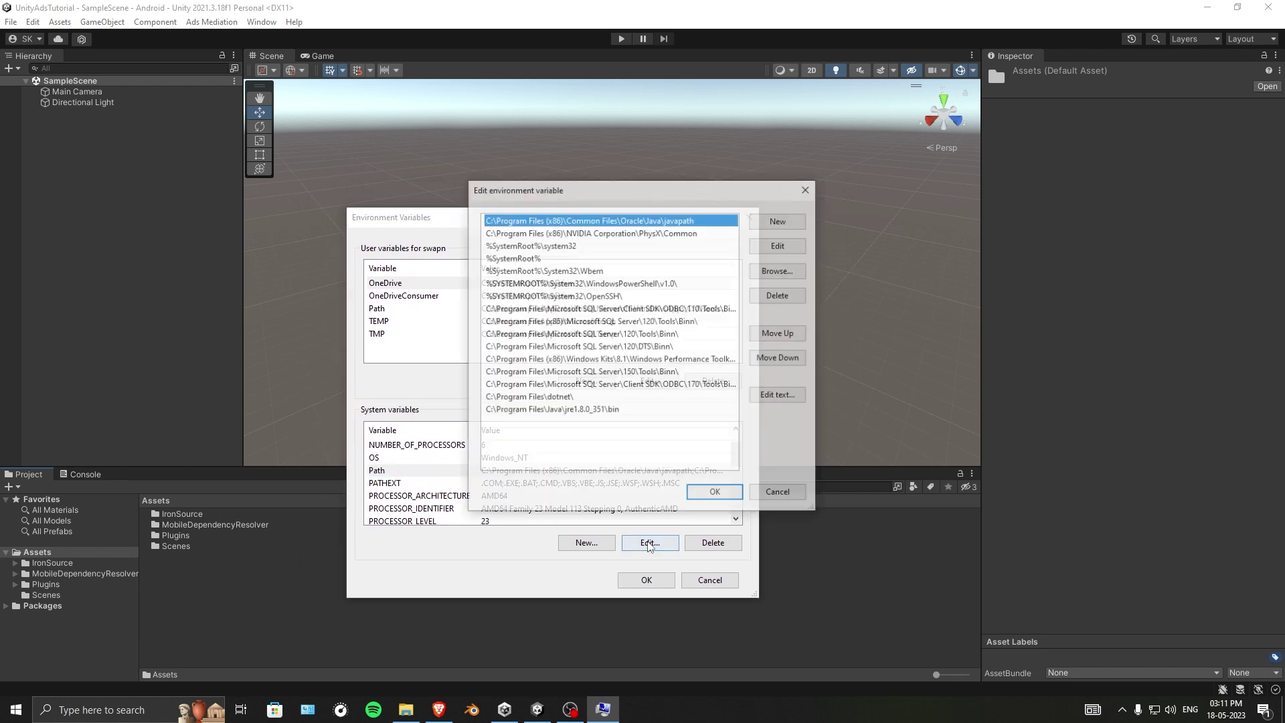
click(778, 221)
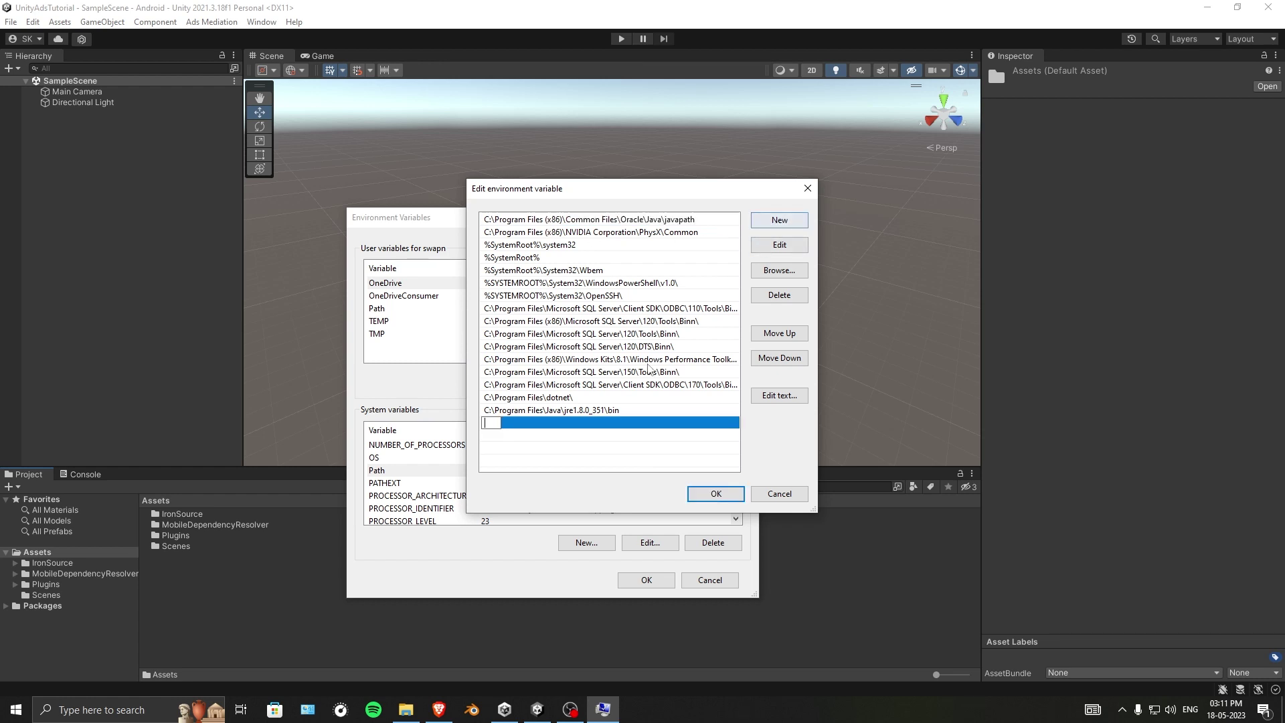
key(ctrl+v)
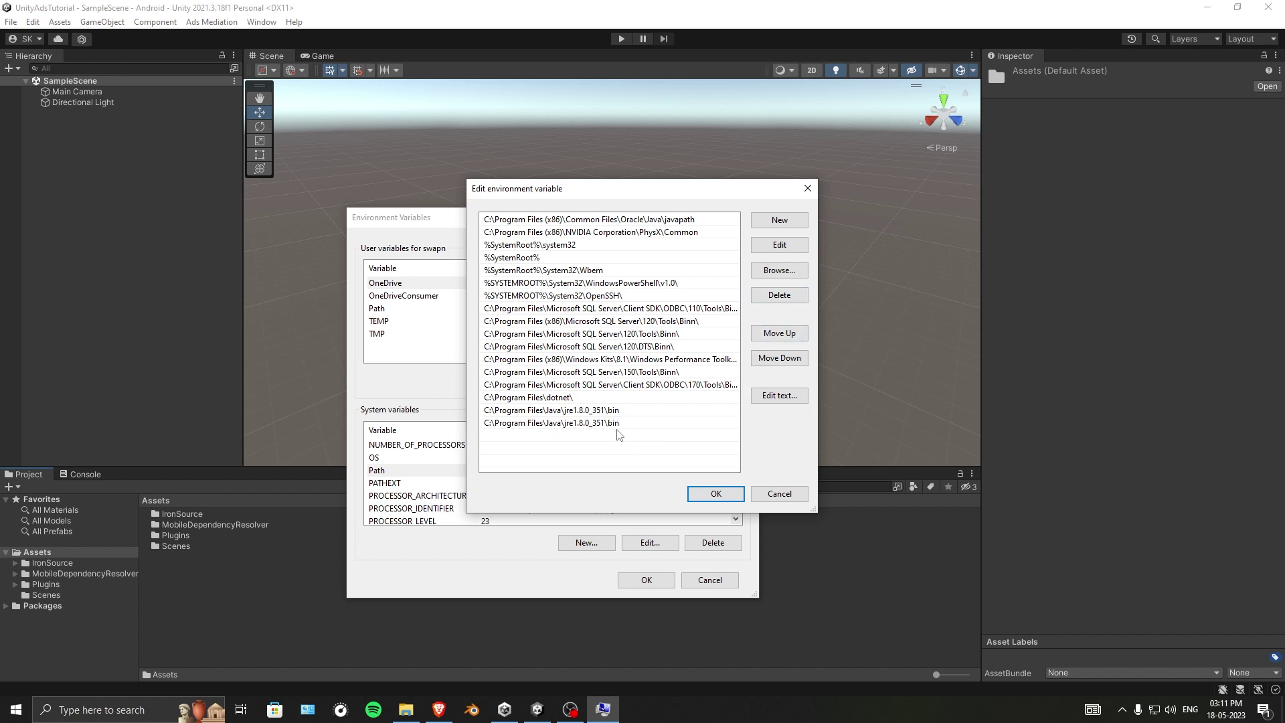
key(Return)
click(774, 295)
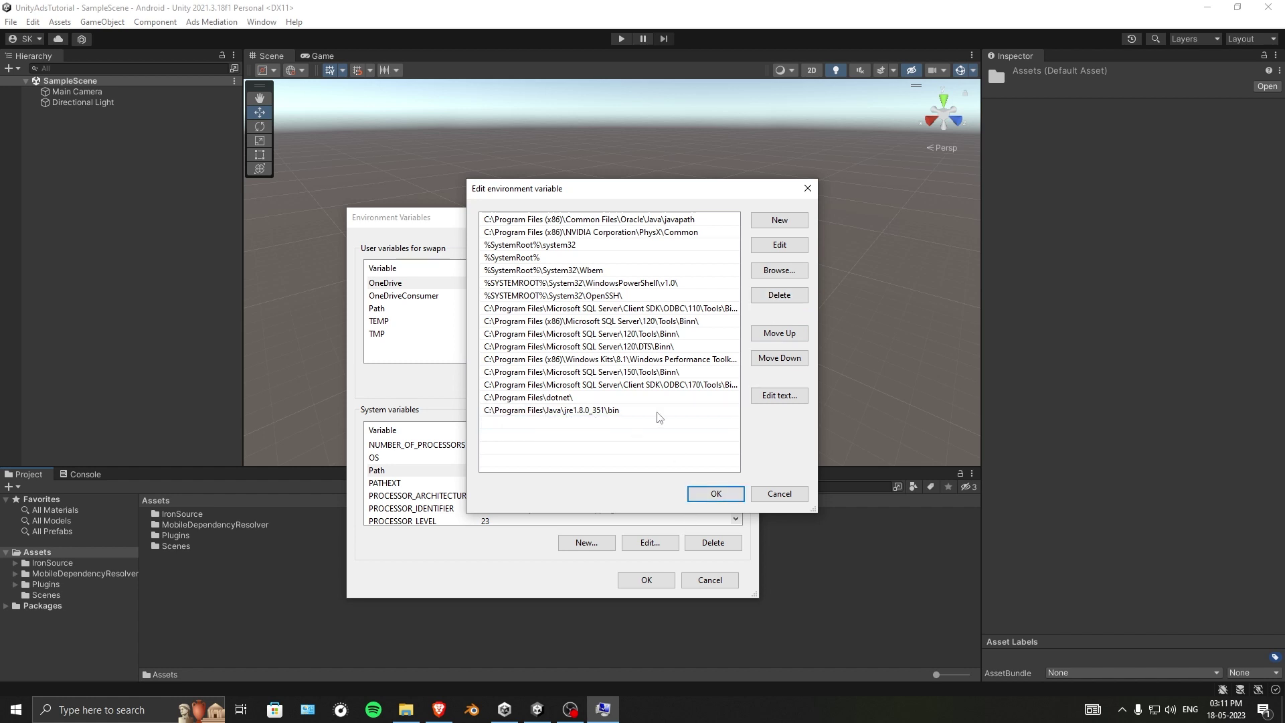
- Check the existing jre1.8.0_351\bin entry in Path, and confirm and close the environment variable and System Properties dialogs
click(602, 413)
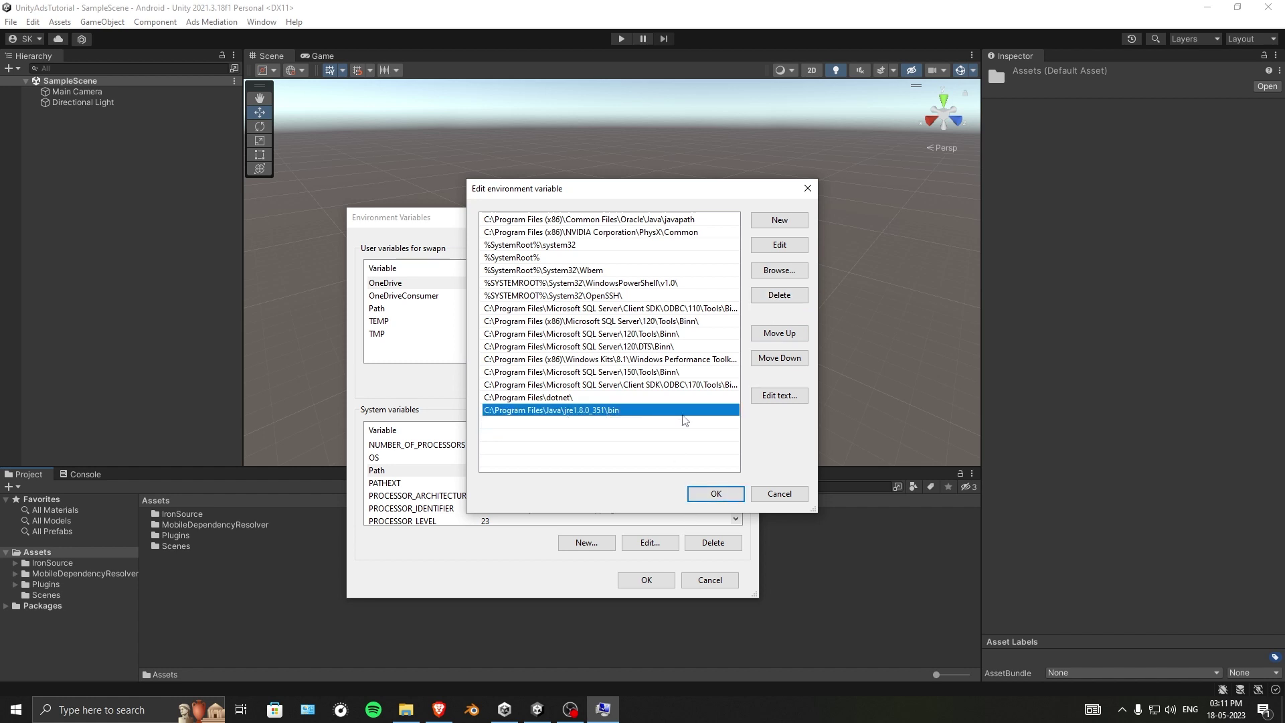
click(714, 492)
click(646, 580)
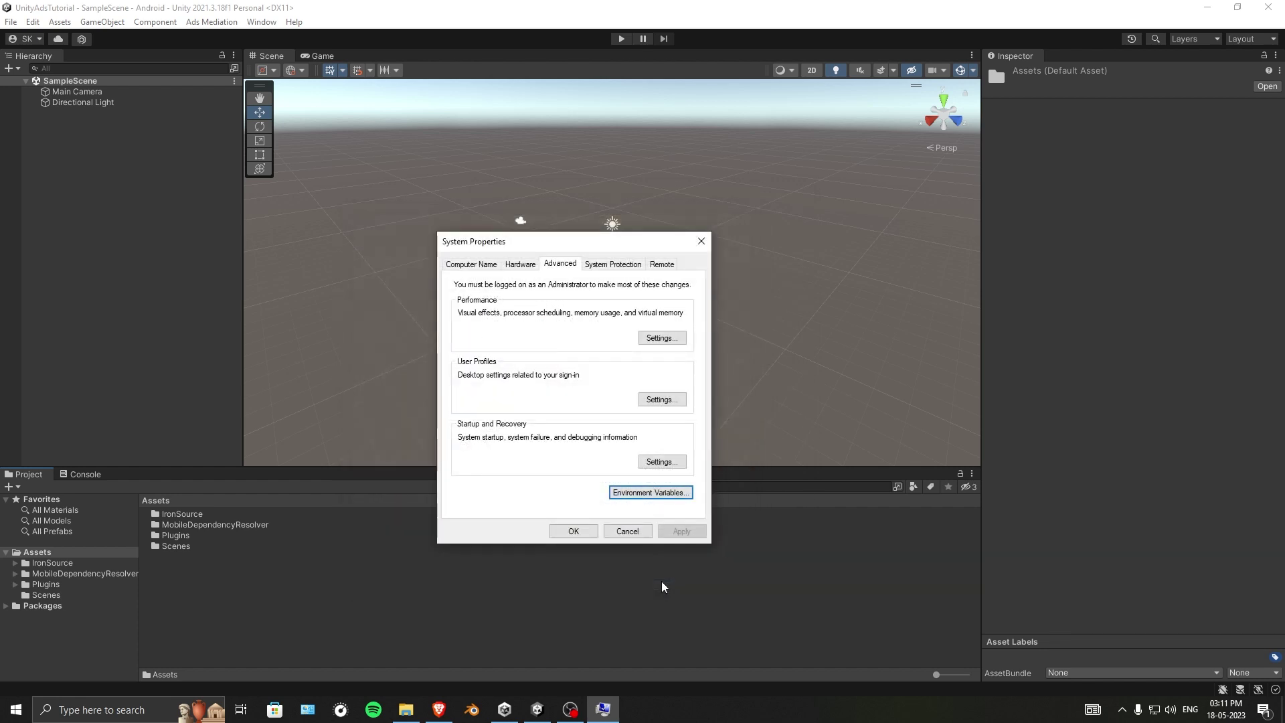
click(589, 536)
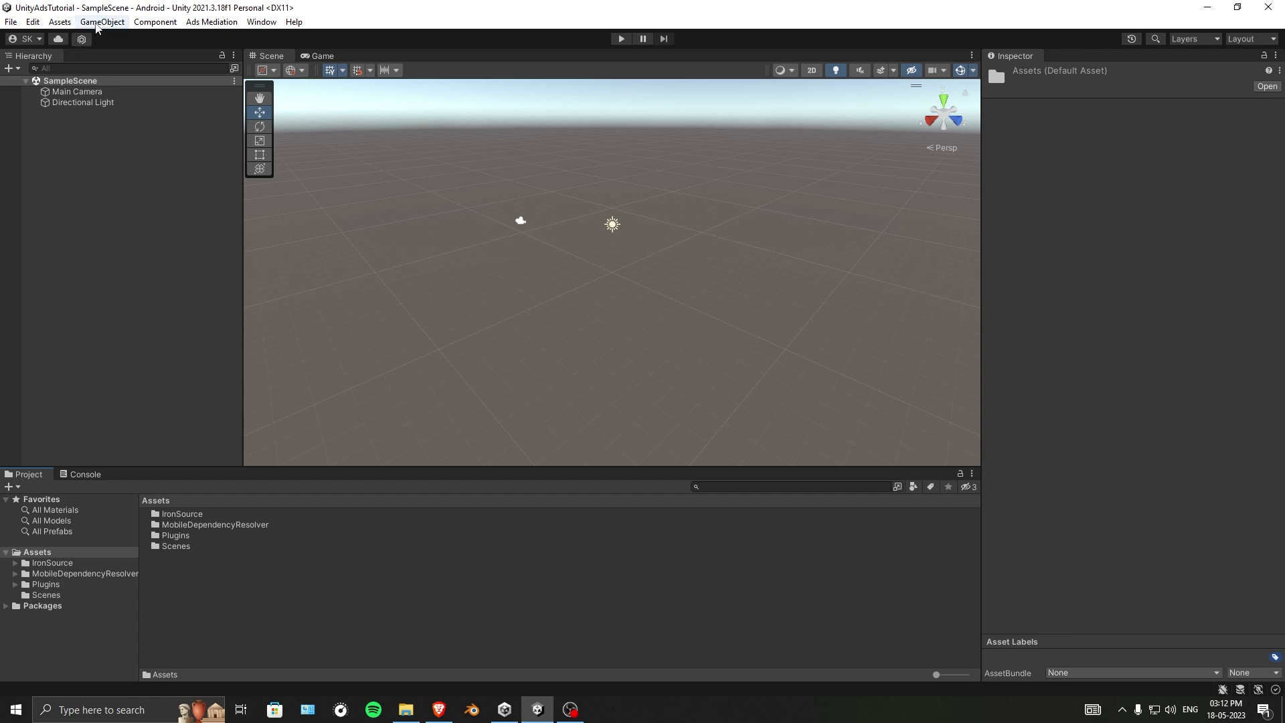
click(61, 23)
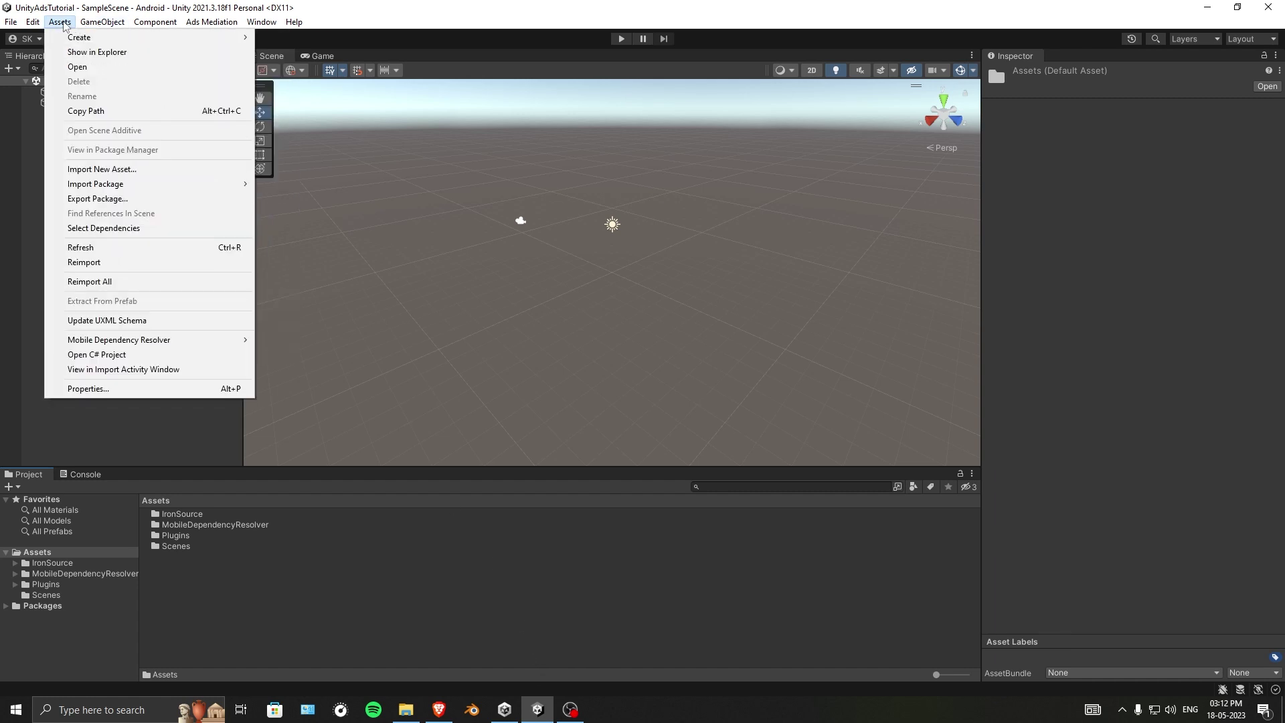
mouse_move(141, 341)
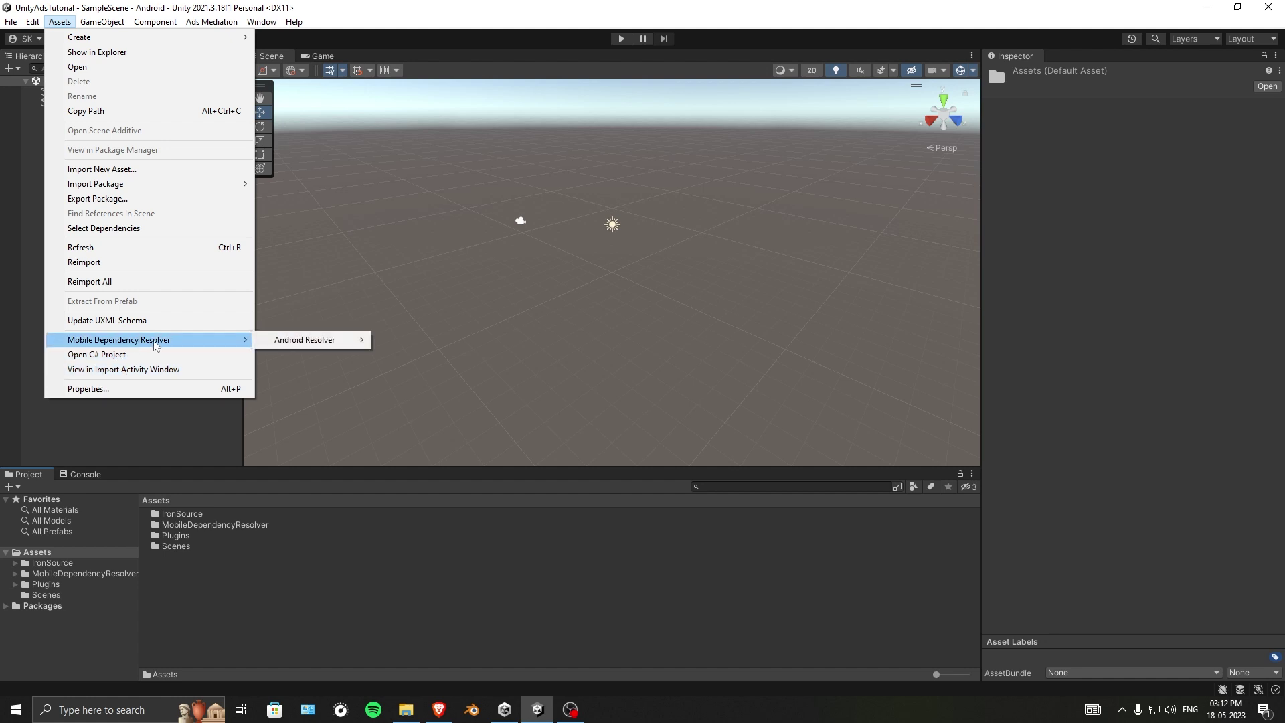
mouse_move(326, 340)
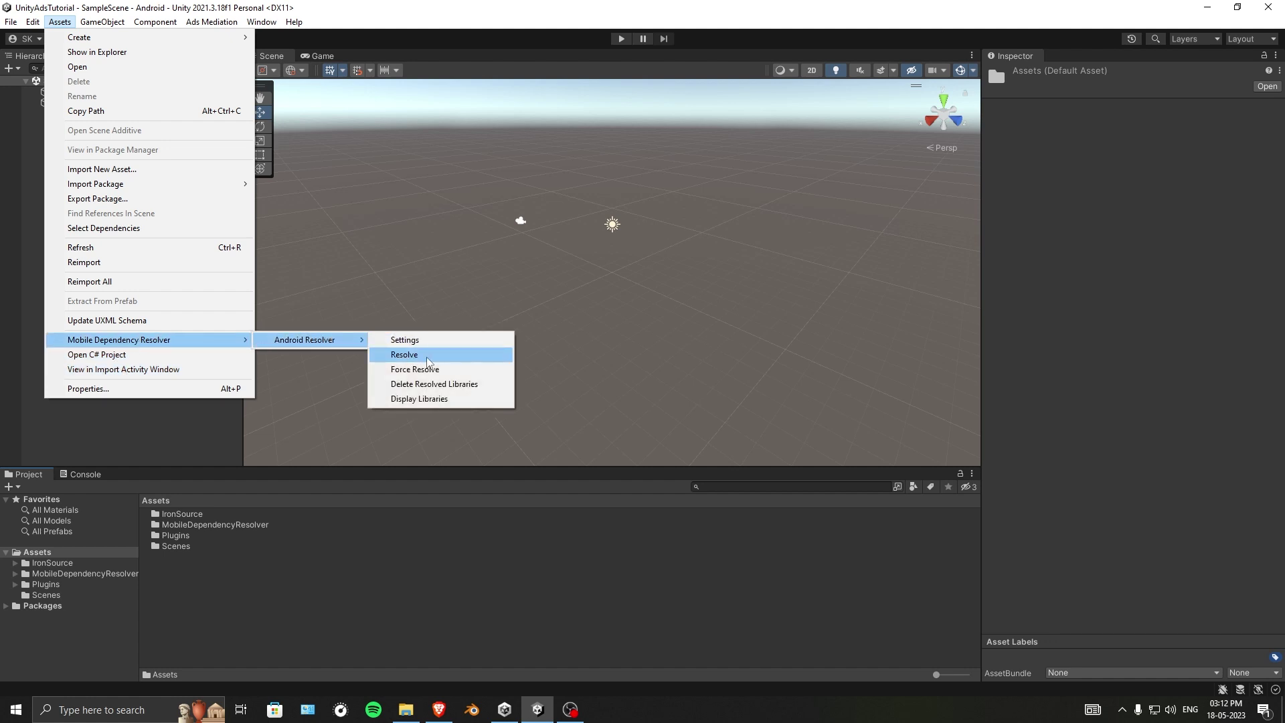
click(758, 297)
click(757, 296)
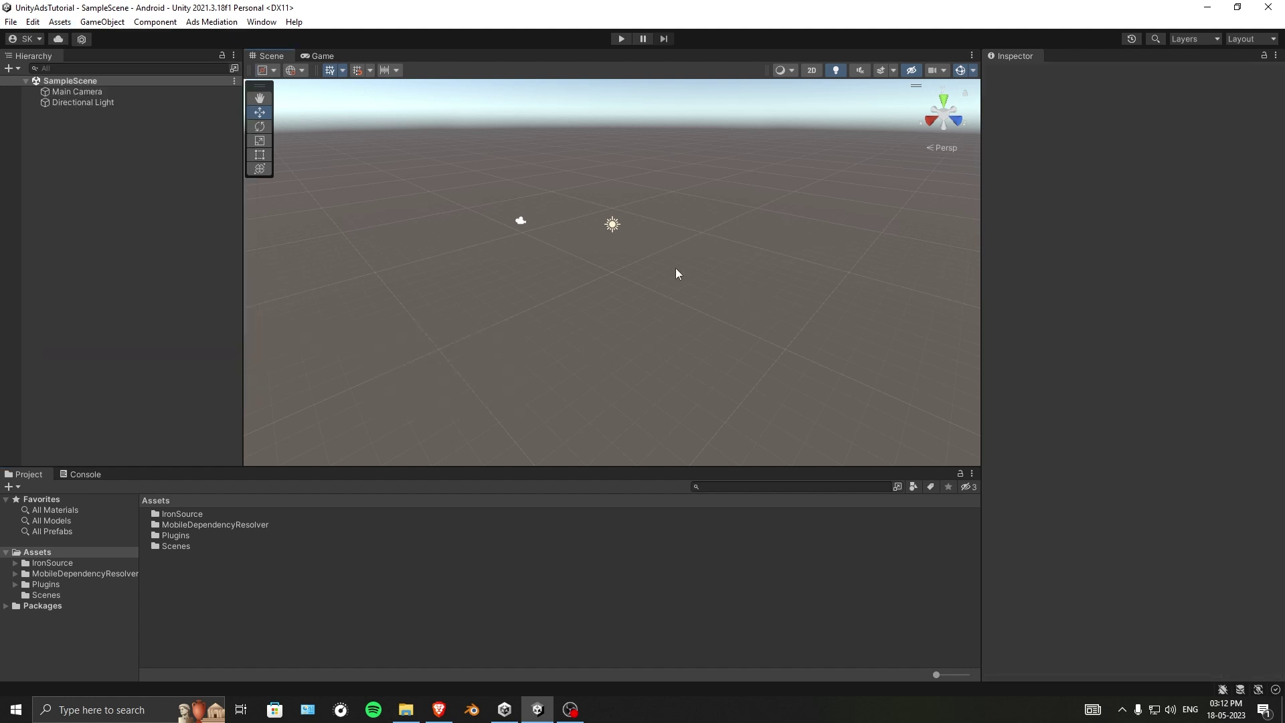
click(204, 23)
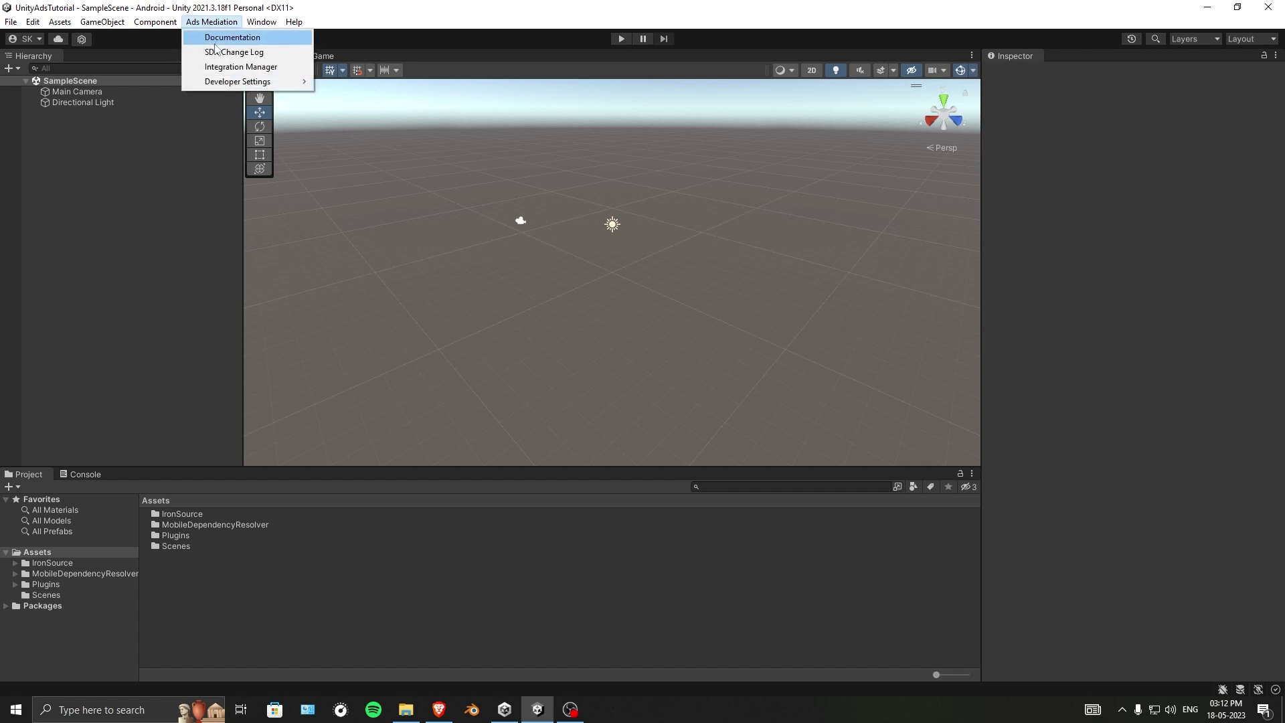
mouse_move(240, 84)
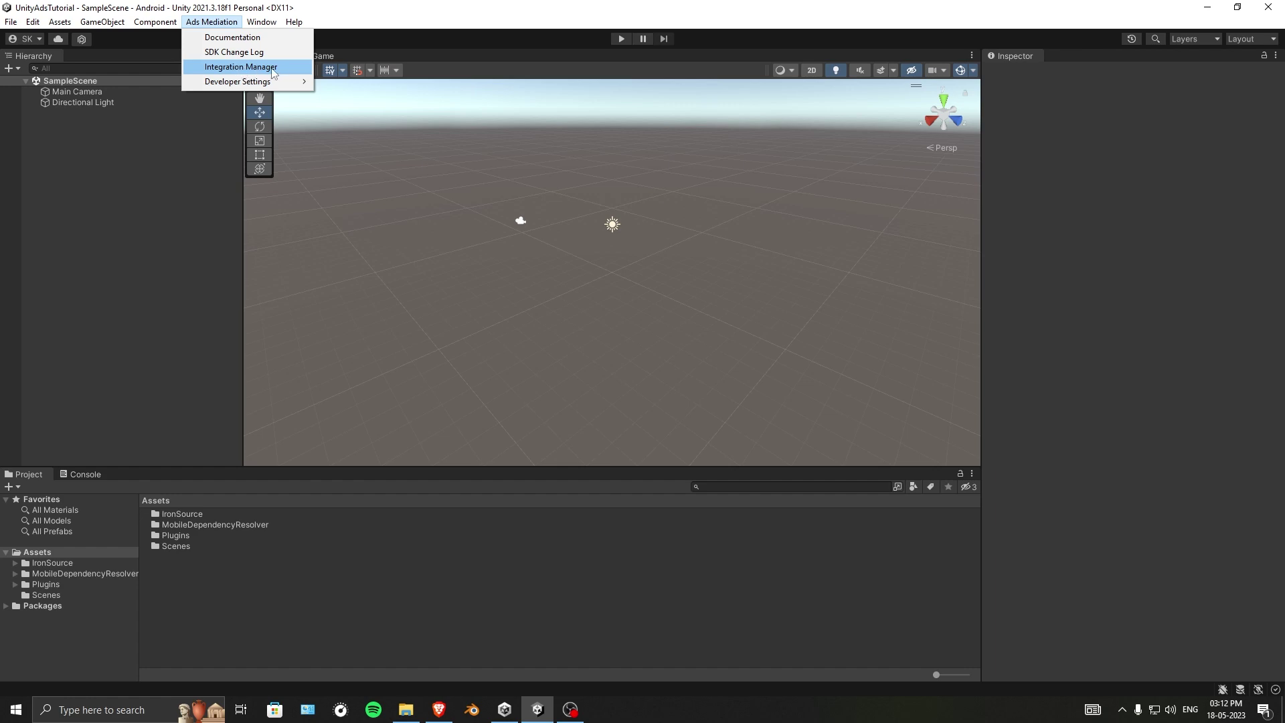
- Switch to the browser and read Step 2, Unity Integration Manager – Recommended, including its prerequisites
click(442, 711)
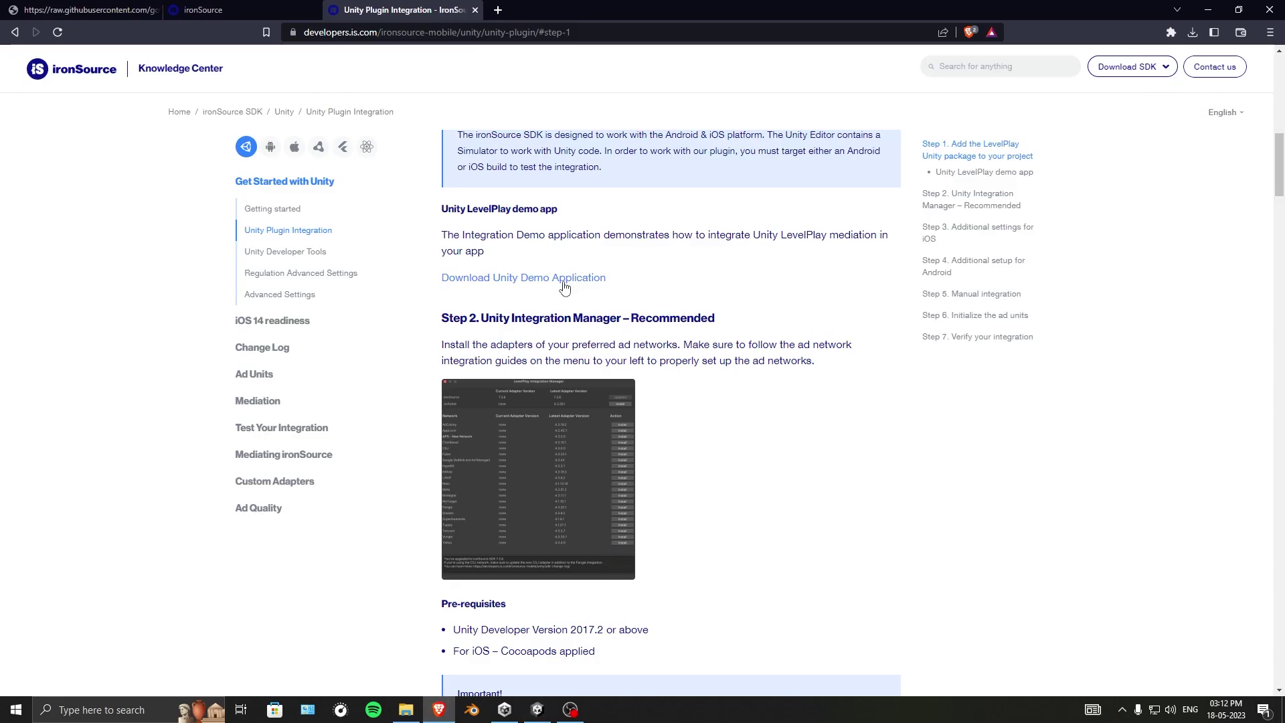
drag(499, 320, 720, 321)
click(736, 425)
mouse_move(1280, 164)
mouse_down()
mouse_move(1280, 121)
mouse_move(1280, 176)
mouse_up()
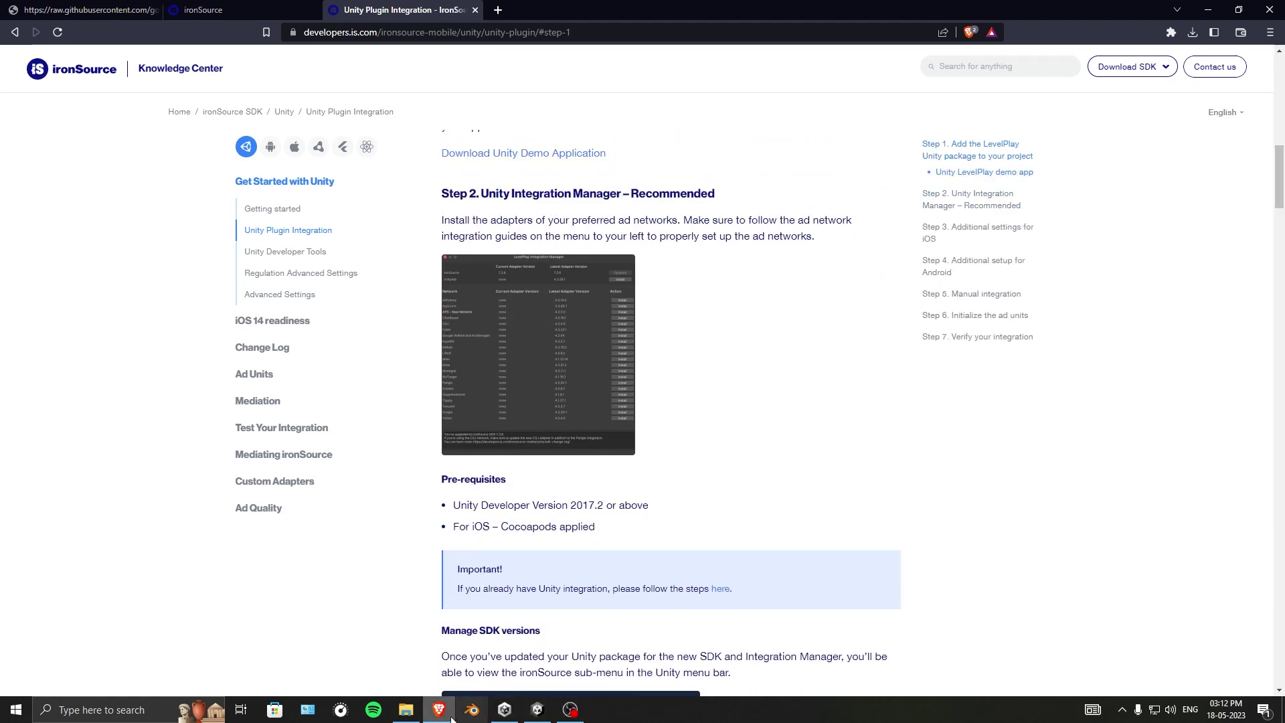
- Switch back to the Unity editor and open the LevelPlay Integration Manager
click(509, 711)
click(537, 709)
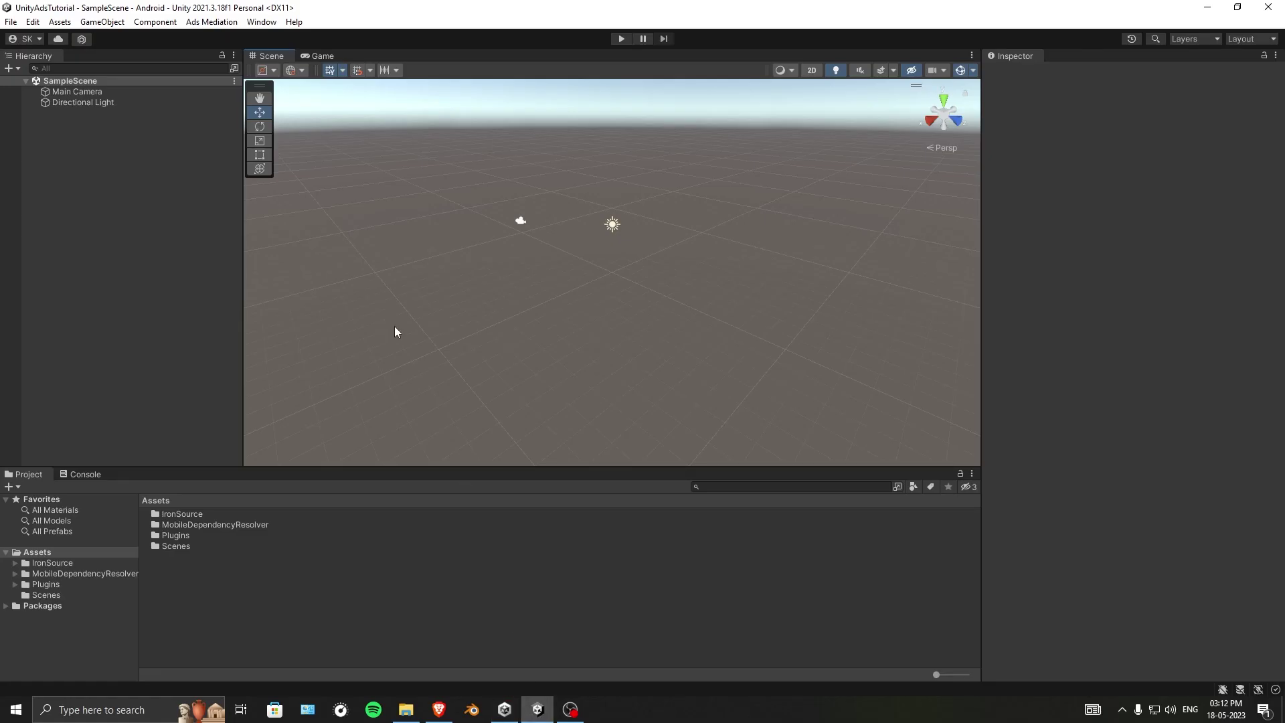
click(198, 23)
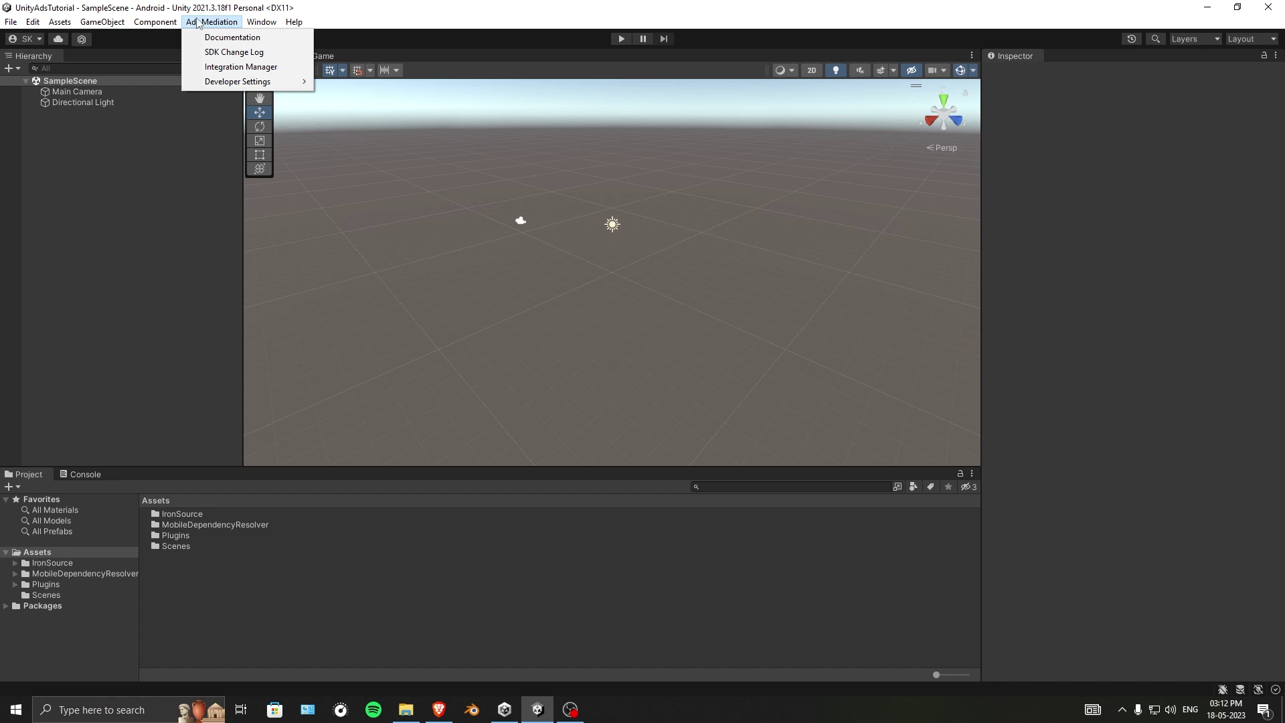
click(236, 70)
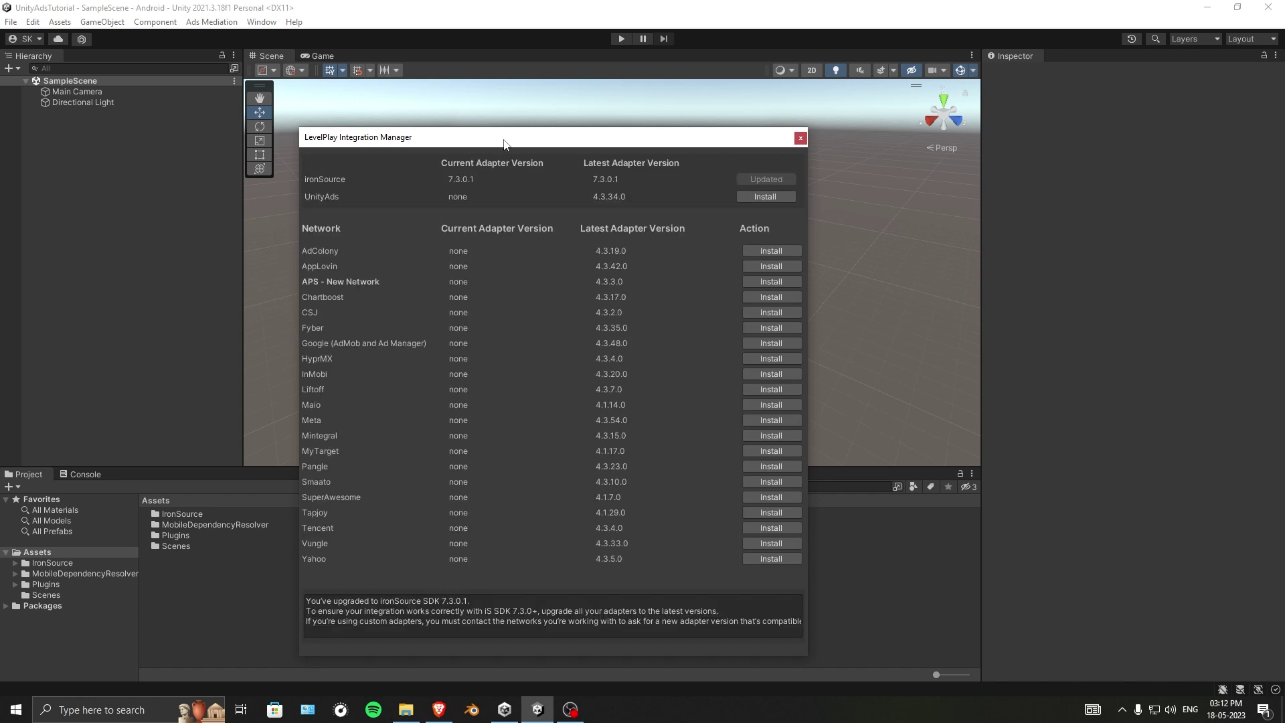
- Install the UnityAds adapter in the LevelPlay Integration Manager, and close the manager so the Android dependencies are resolved
drag(504, 141, 468, 131)
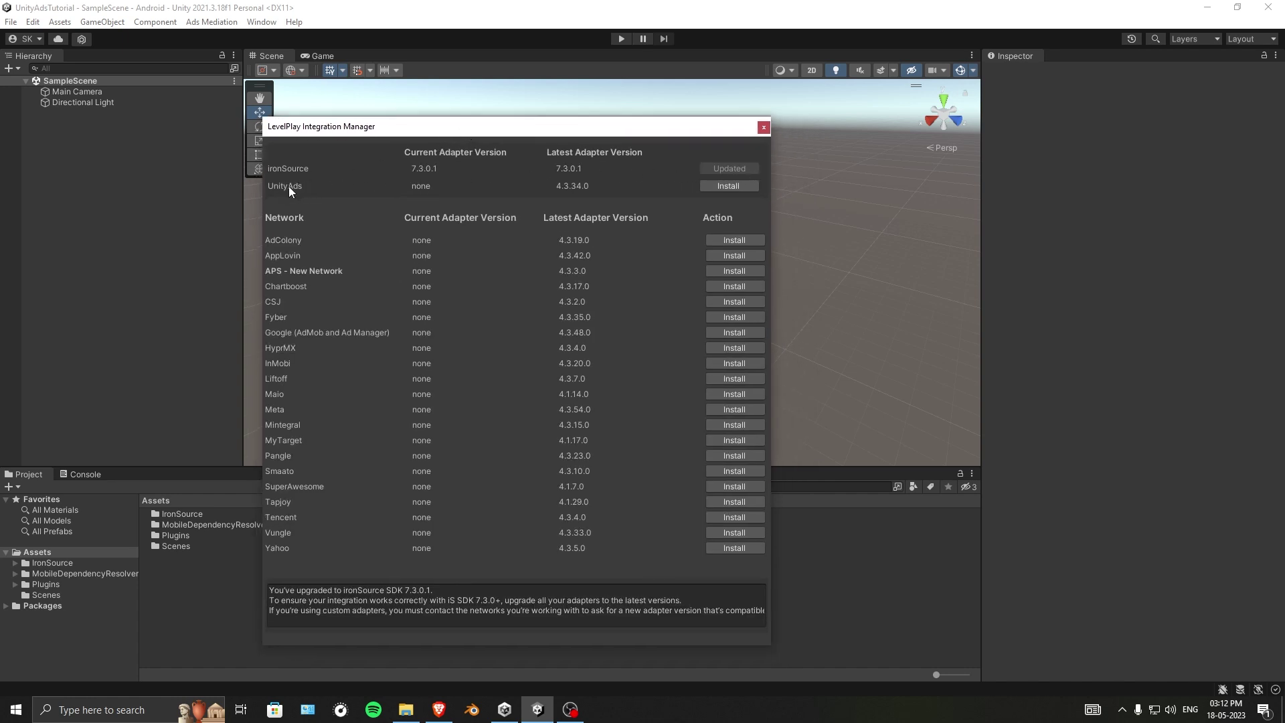
click(750, 187)
click(766, 127)
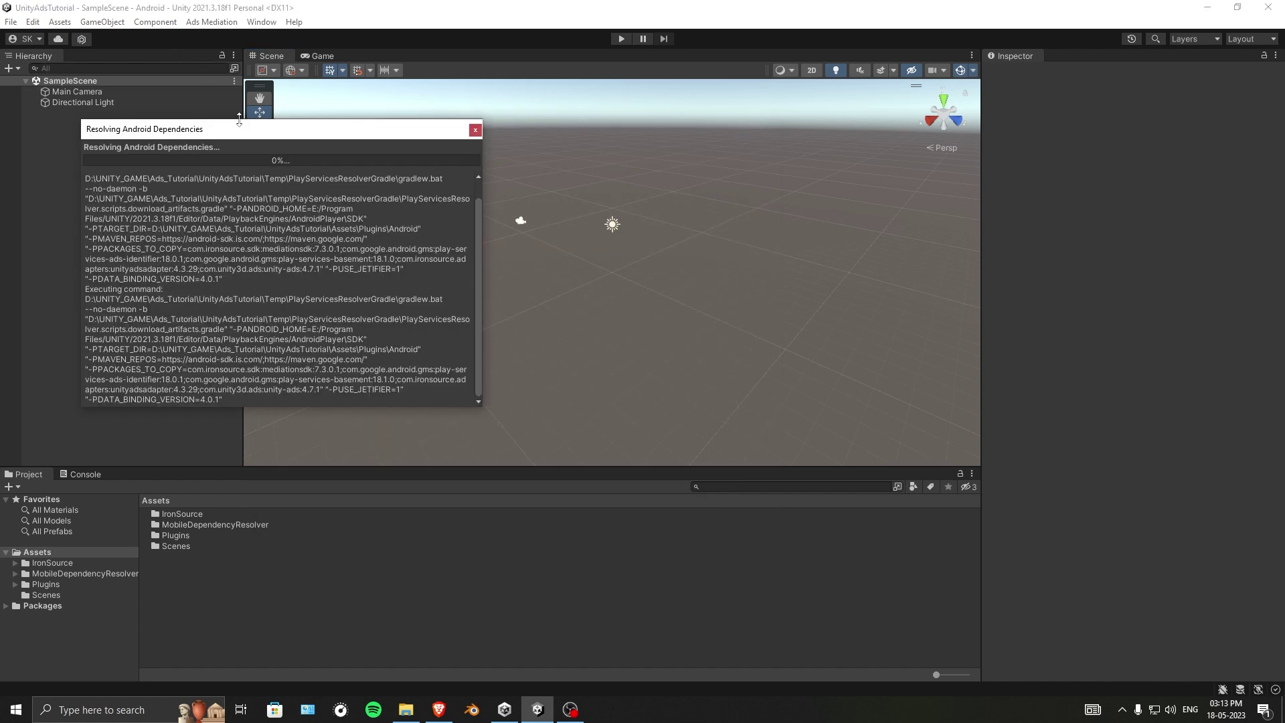
drag(391, 130, 523, 244)
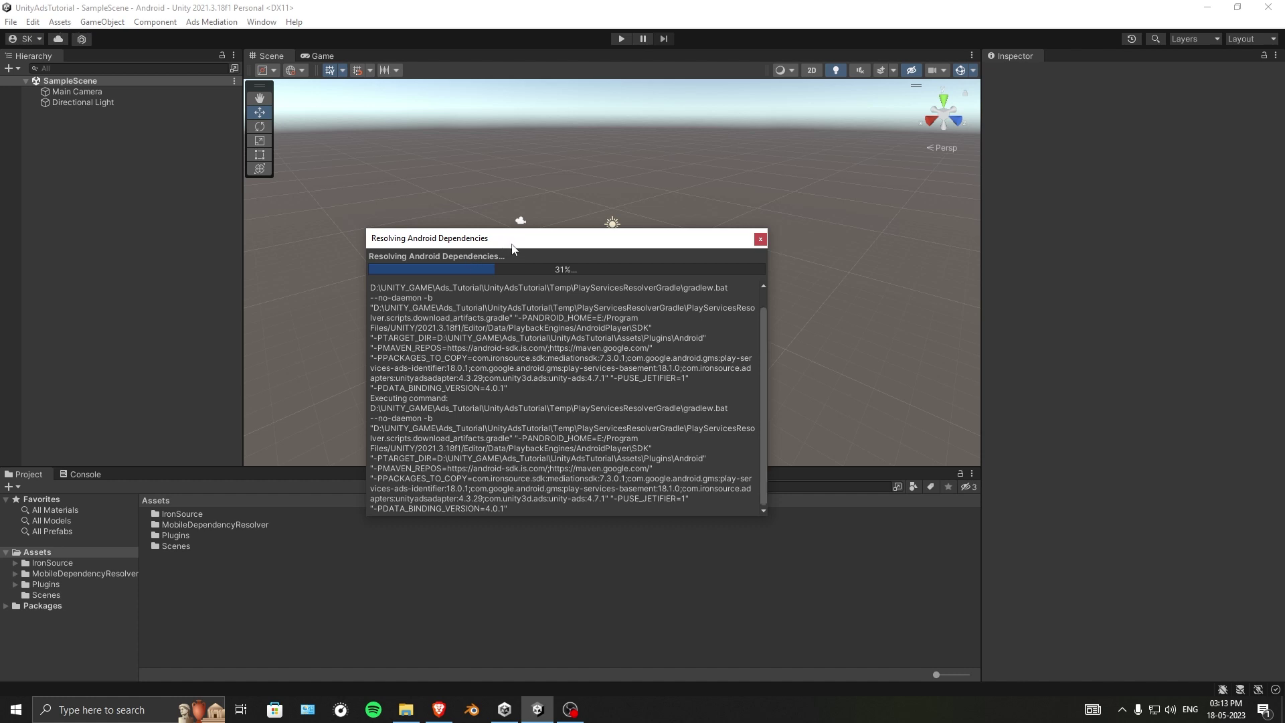
drag(512, 242, 530, 291)
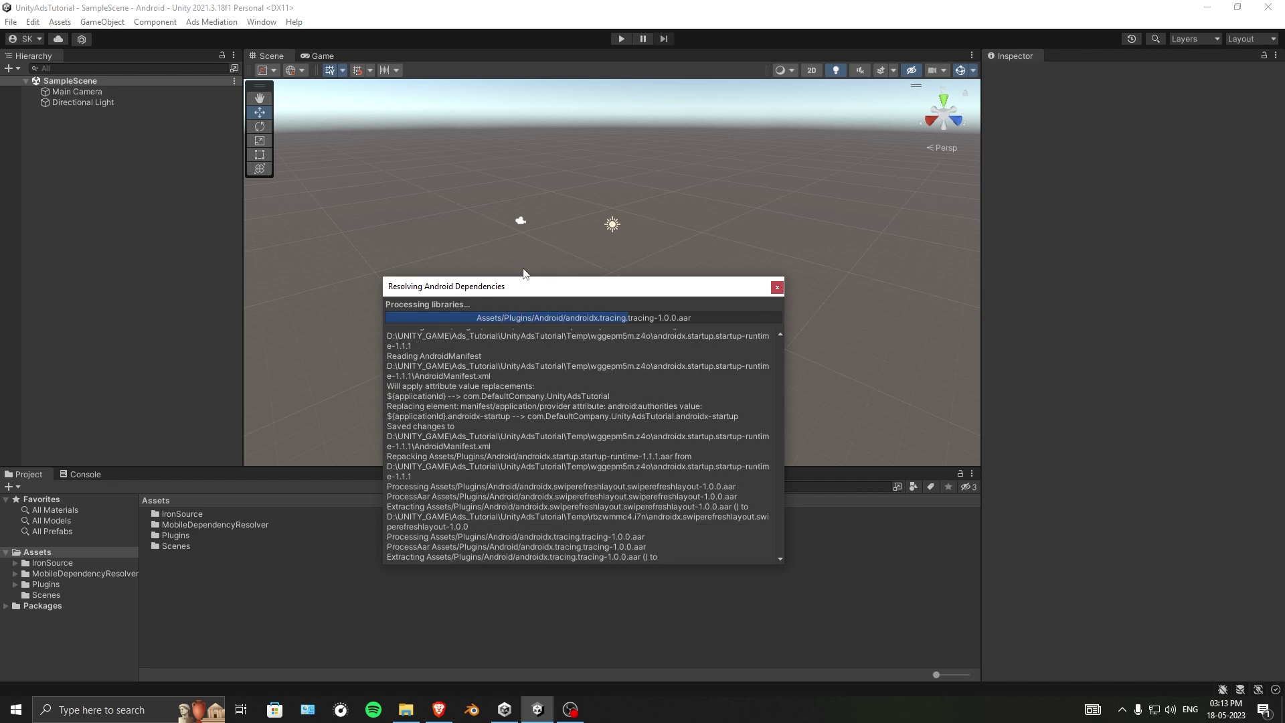
- Run Resolve of the Mobile Dependency Resolver's Android Resolver, and dismiss the result message
click(61, 24)
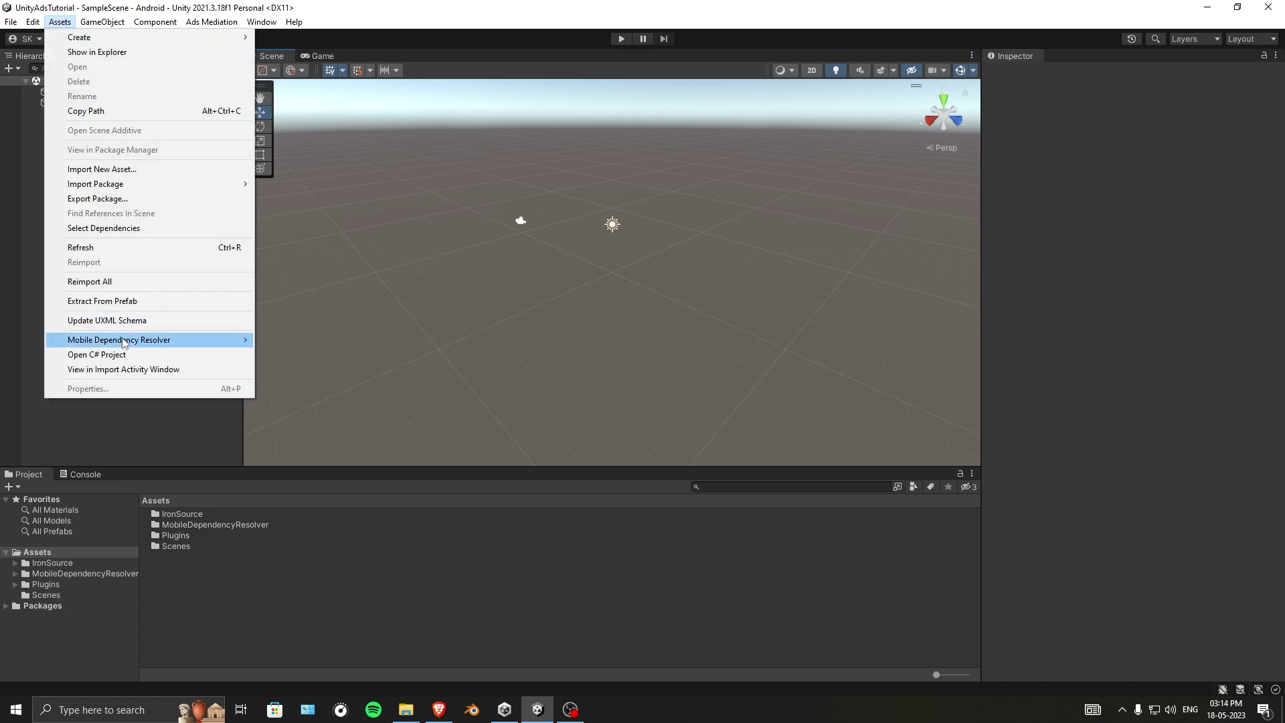
mouse_move(122, 340)
mouse_move(315, 344)
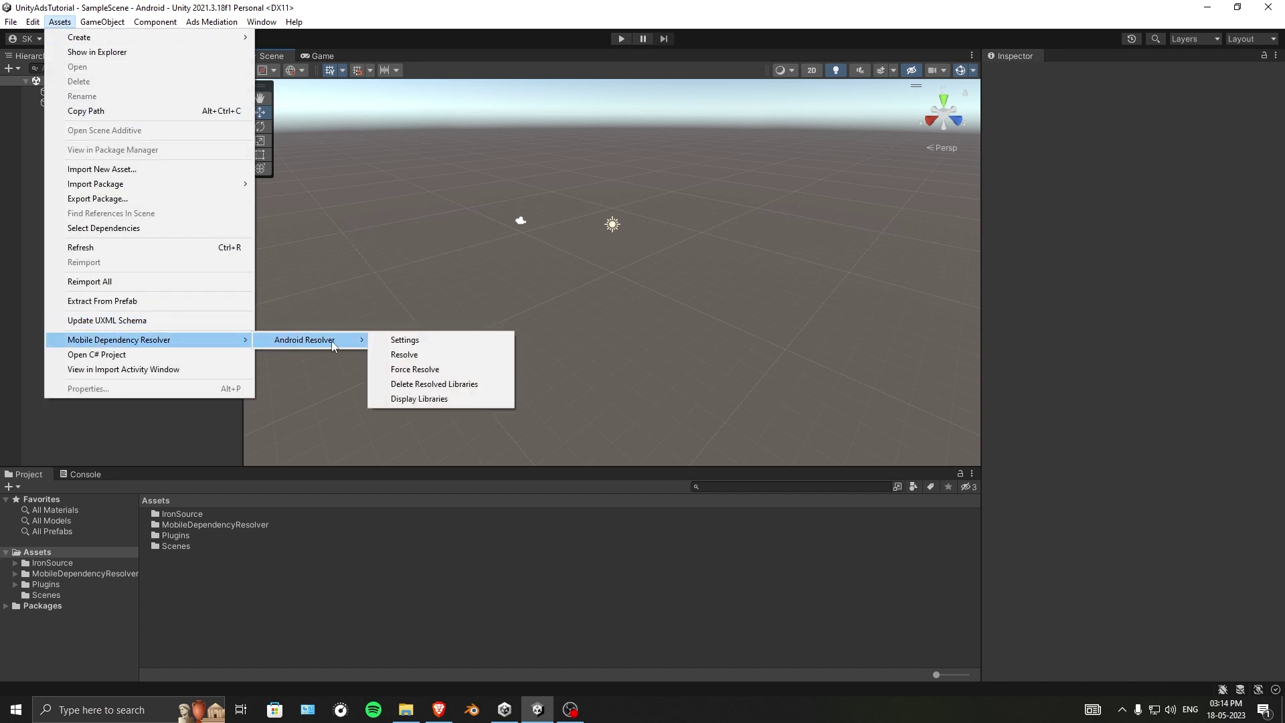
click(406, 355)
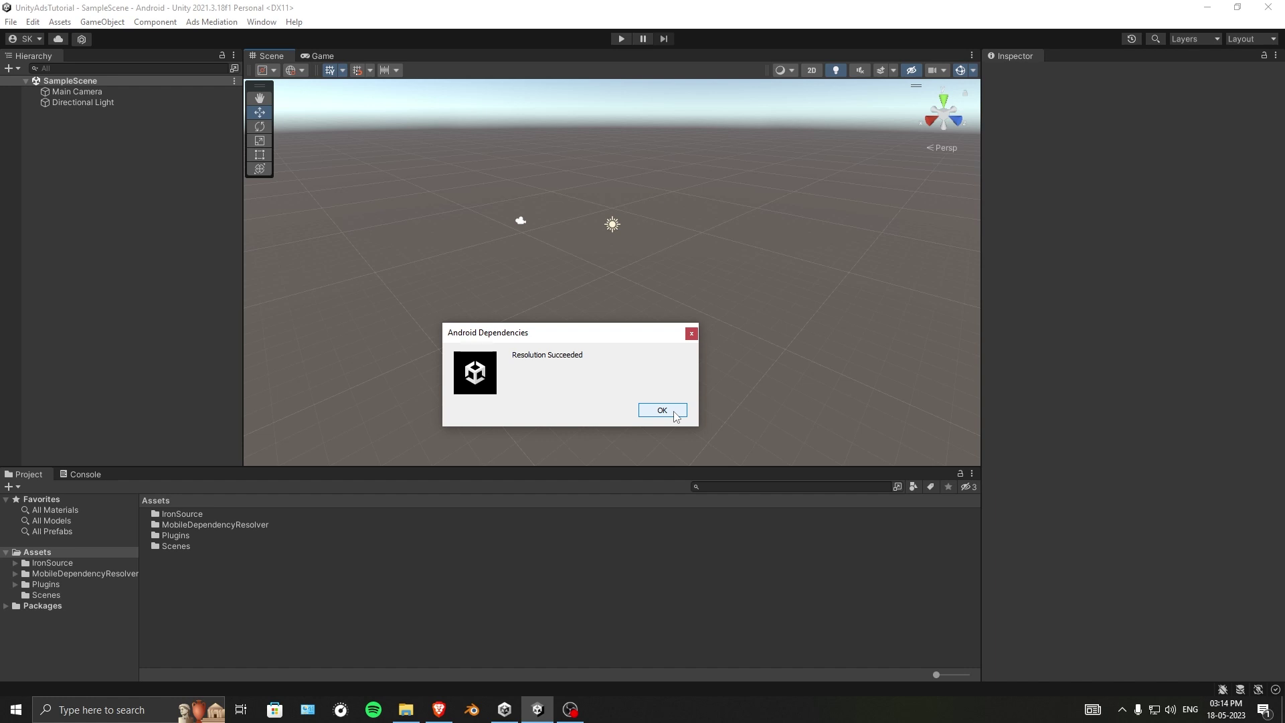
click(662, 410)
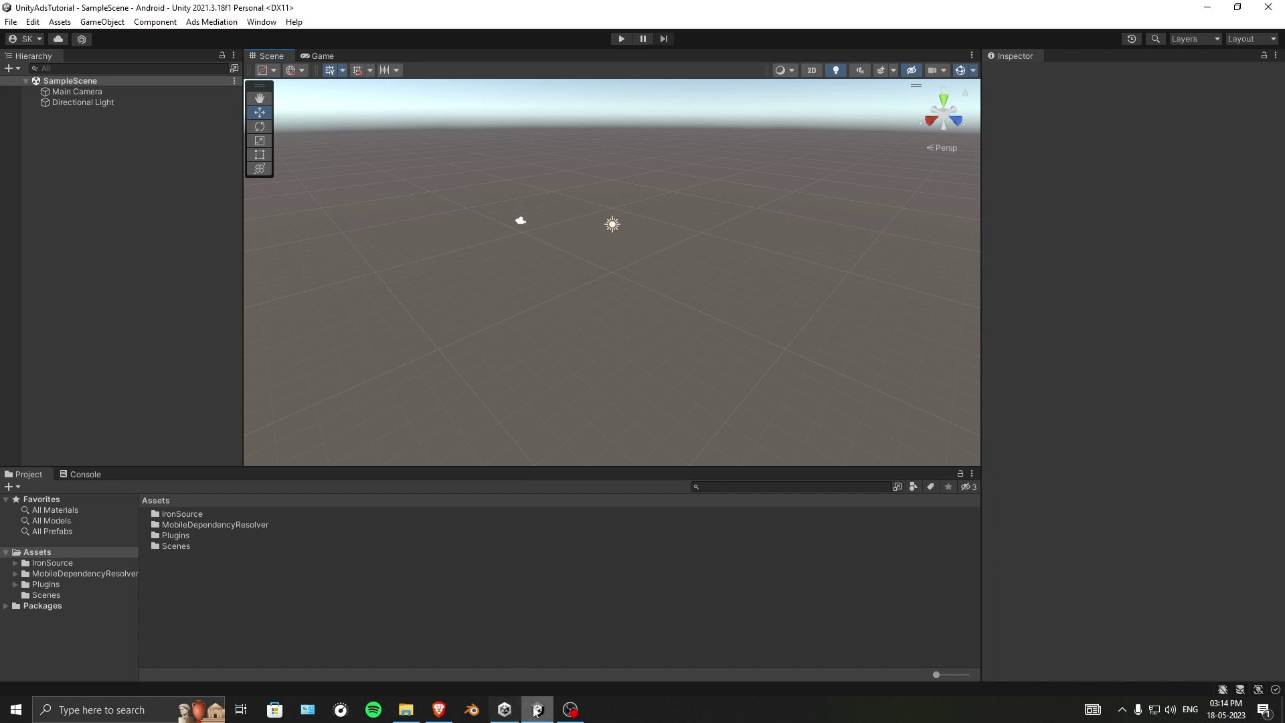
- Read Step 4, Additional setup for Android, in the browser, including its manifest permission line, and switch back to the Unity editor
click(439, 710)
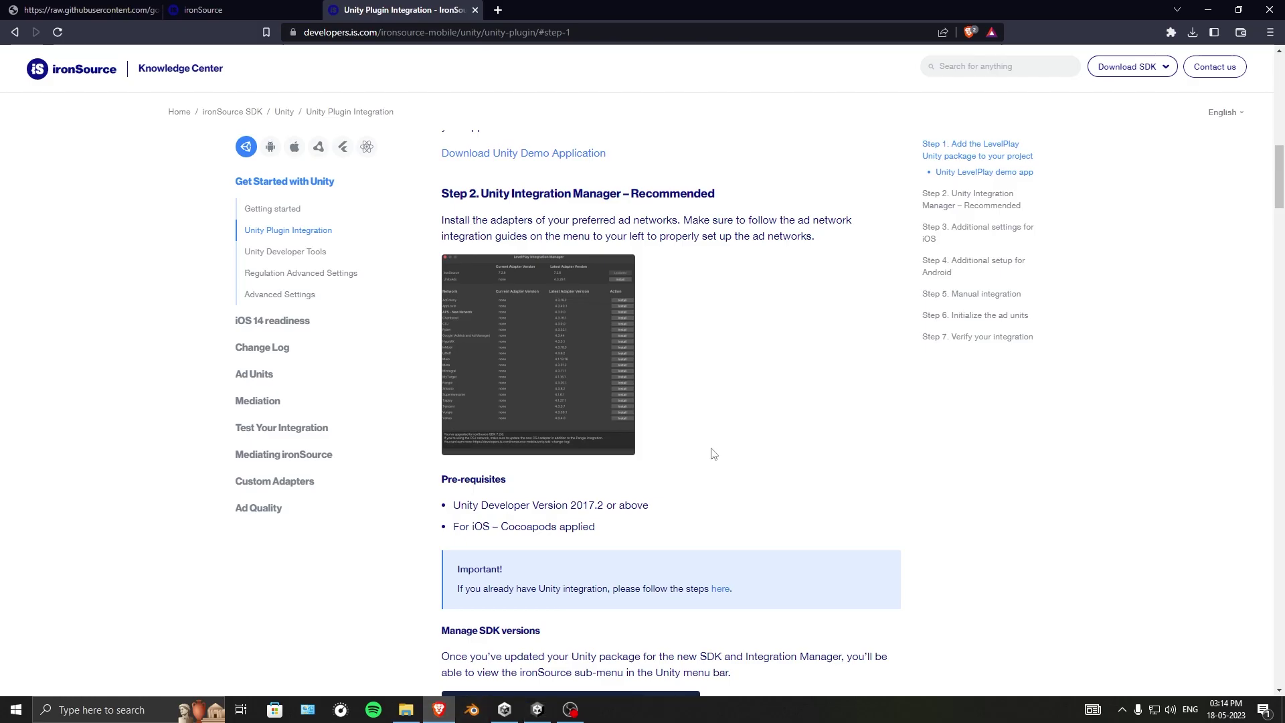
drag(1279, 180, 1282, 312)
scroll(1282, 312, up, 5)
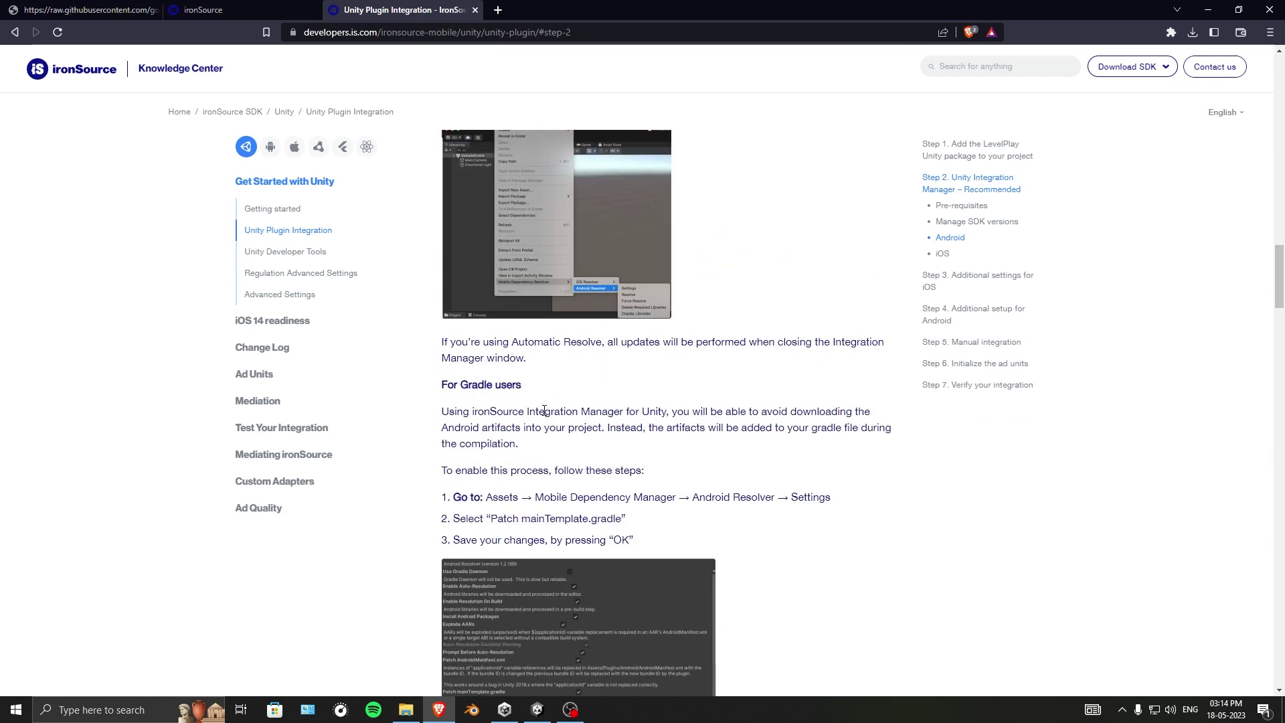
drag(1282, 287, 1282, 454)
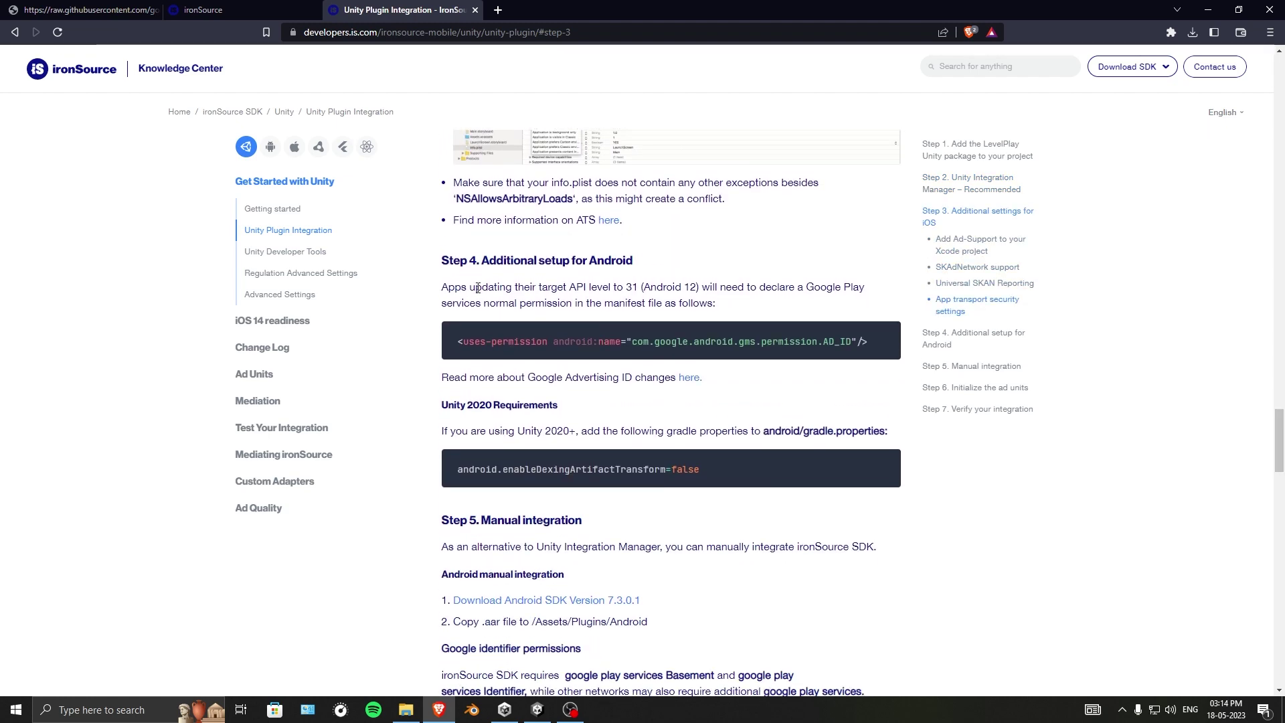
drag(554, 259, 699, 272)
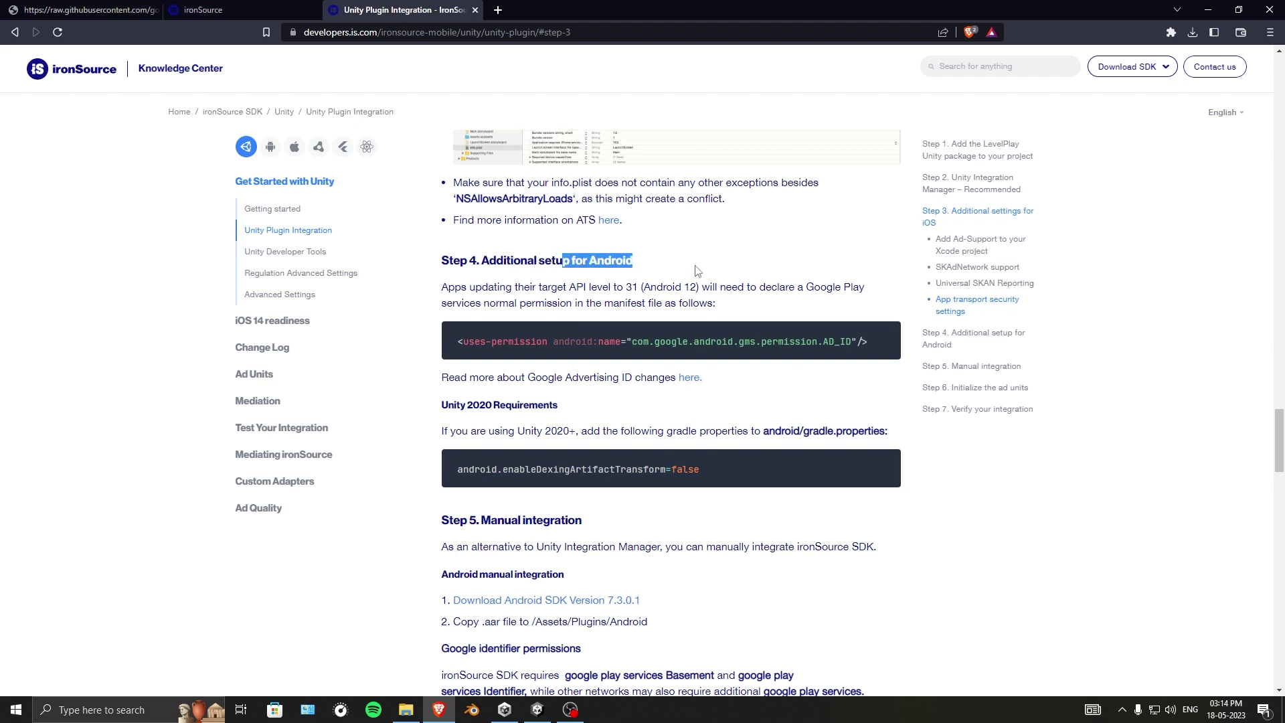
click(743, 278)
drag(1282, 442, 1282, 440)
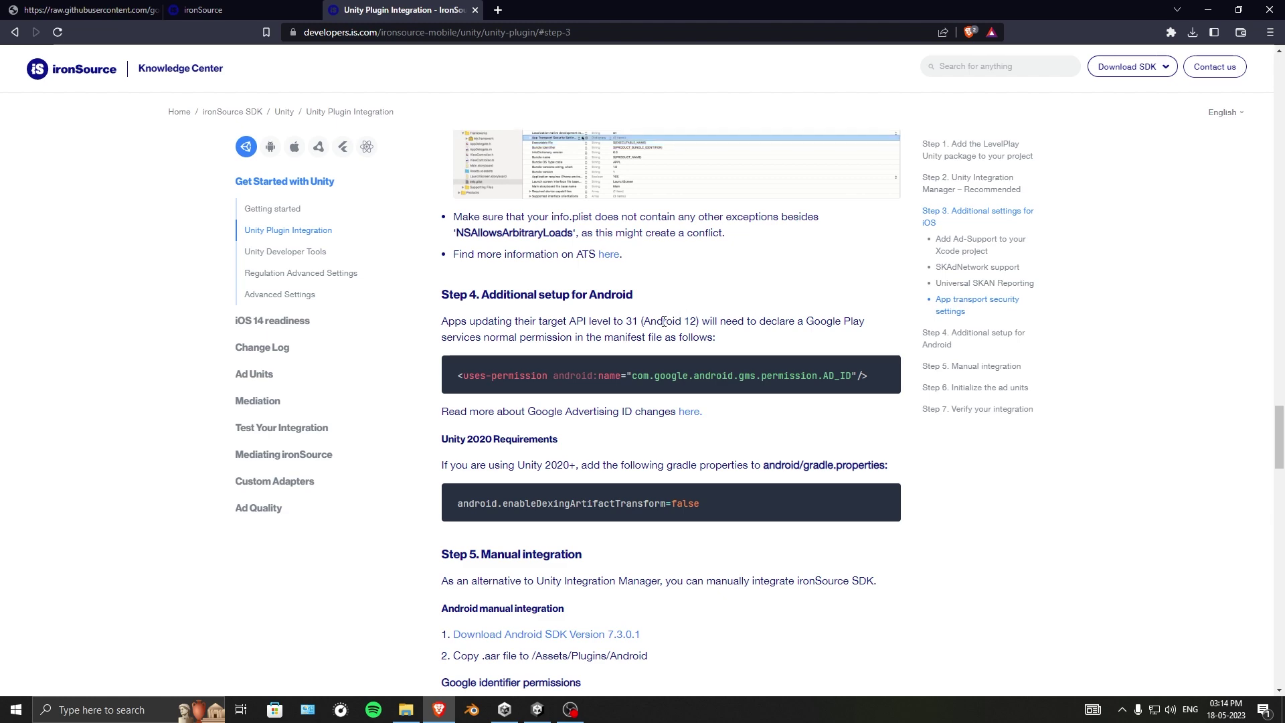
mouse_move(1282, 439)
mouse_down()
mouse_move(1282, 409)
mouse_move(1282, 445)
mouse_up()
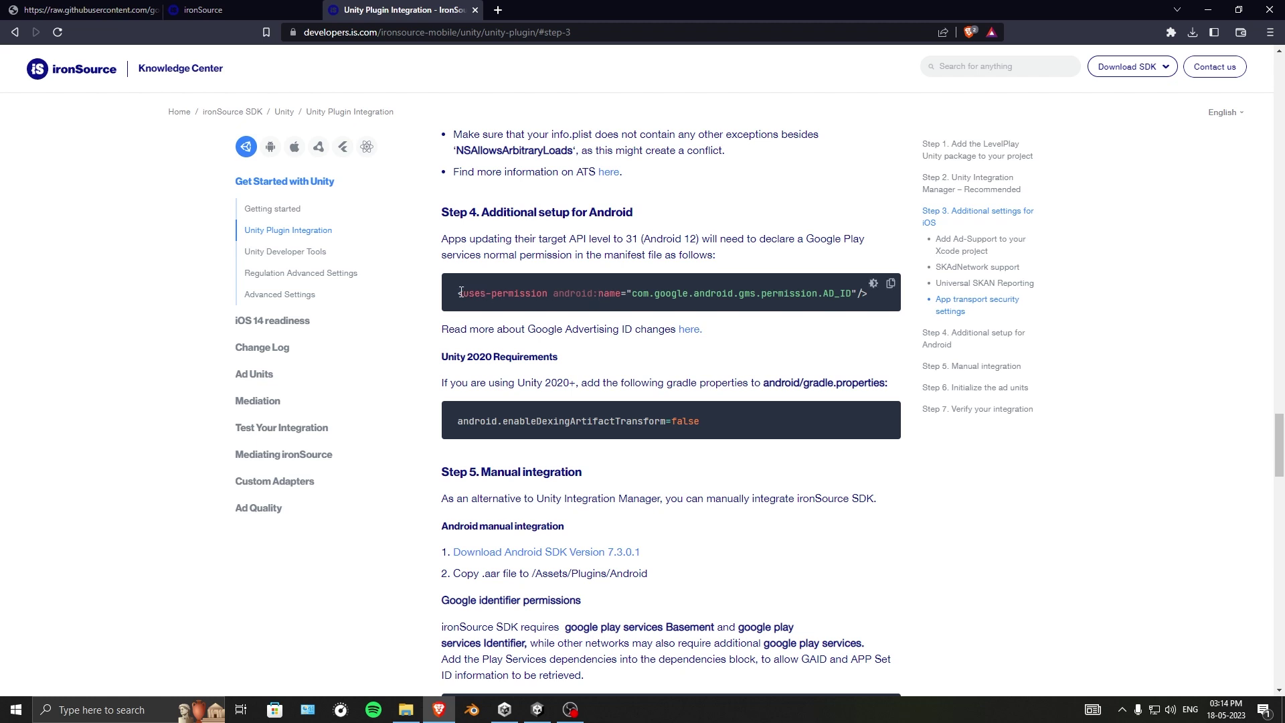
drag(460, 293, 869, 295)
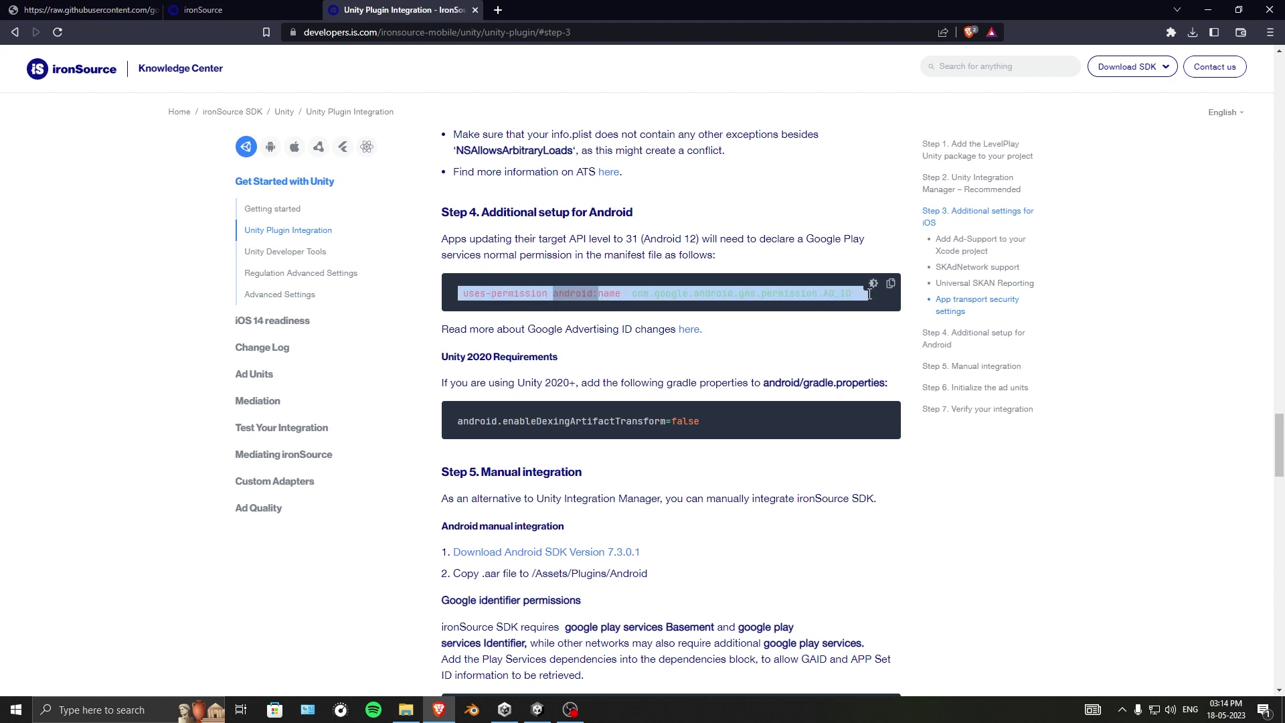
click(883, 353)
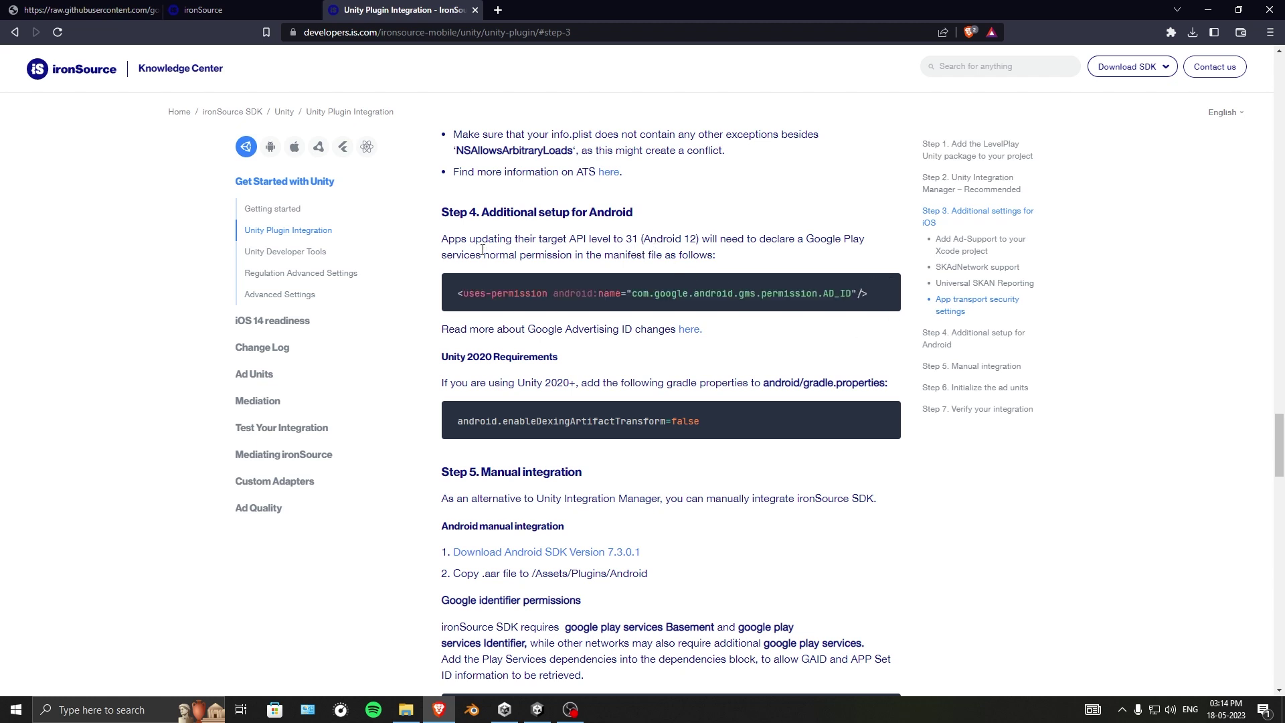
drag(603, 256, 653, 256)
click(734, 263)
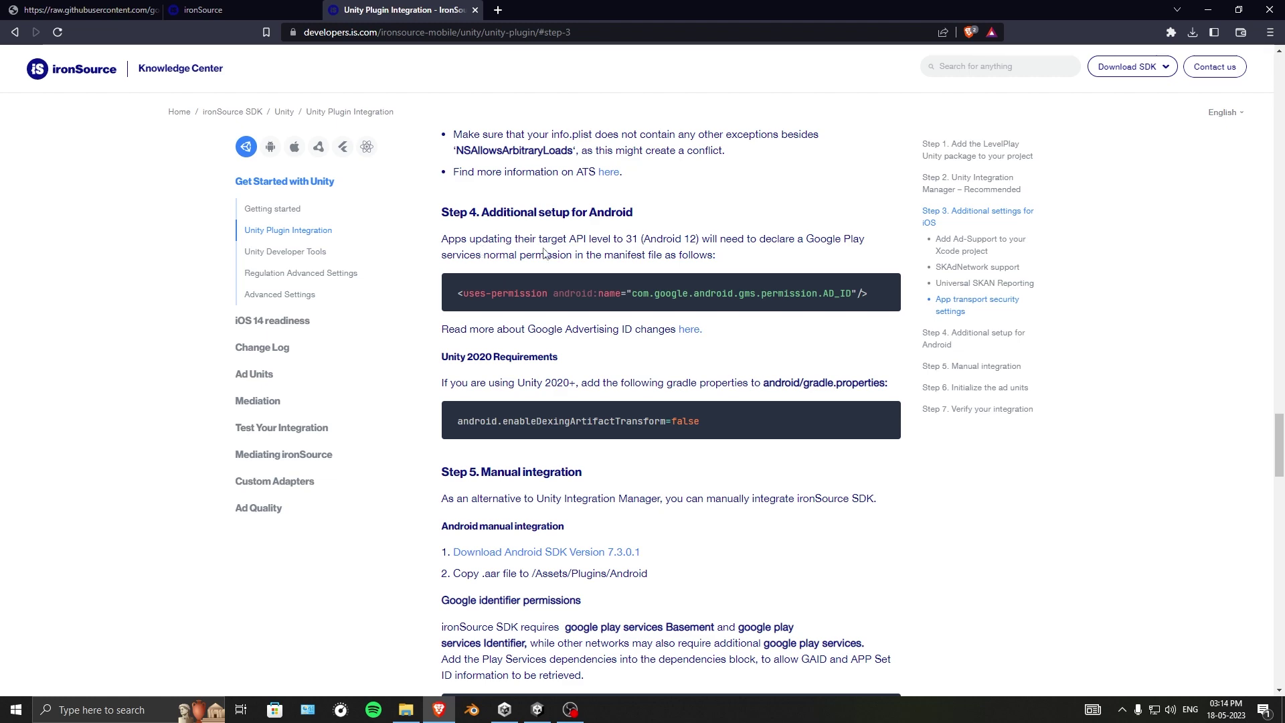
click(539, 711)
click(32, 21)
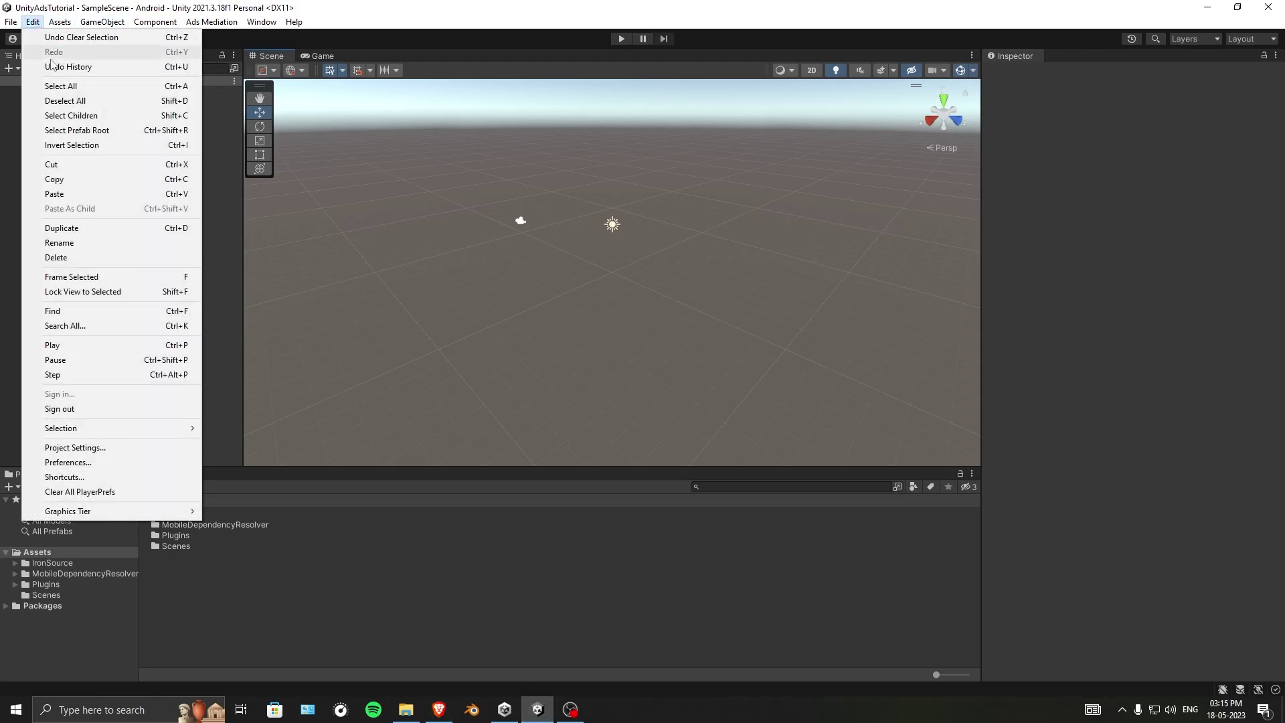
click(100, 447)
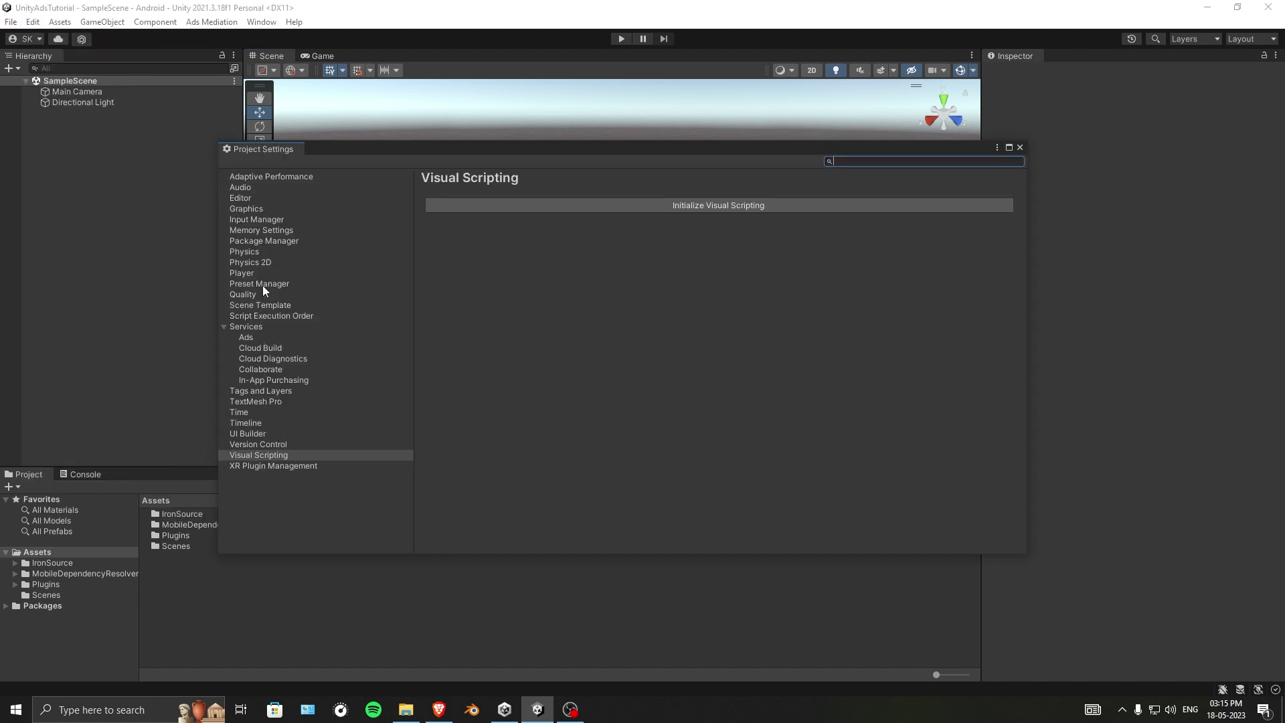
click(253, 199)
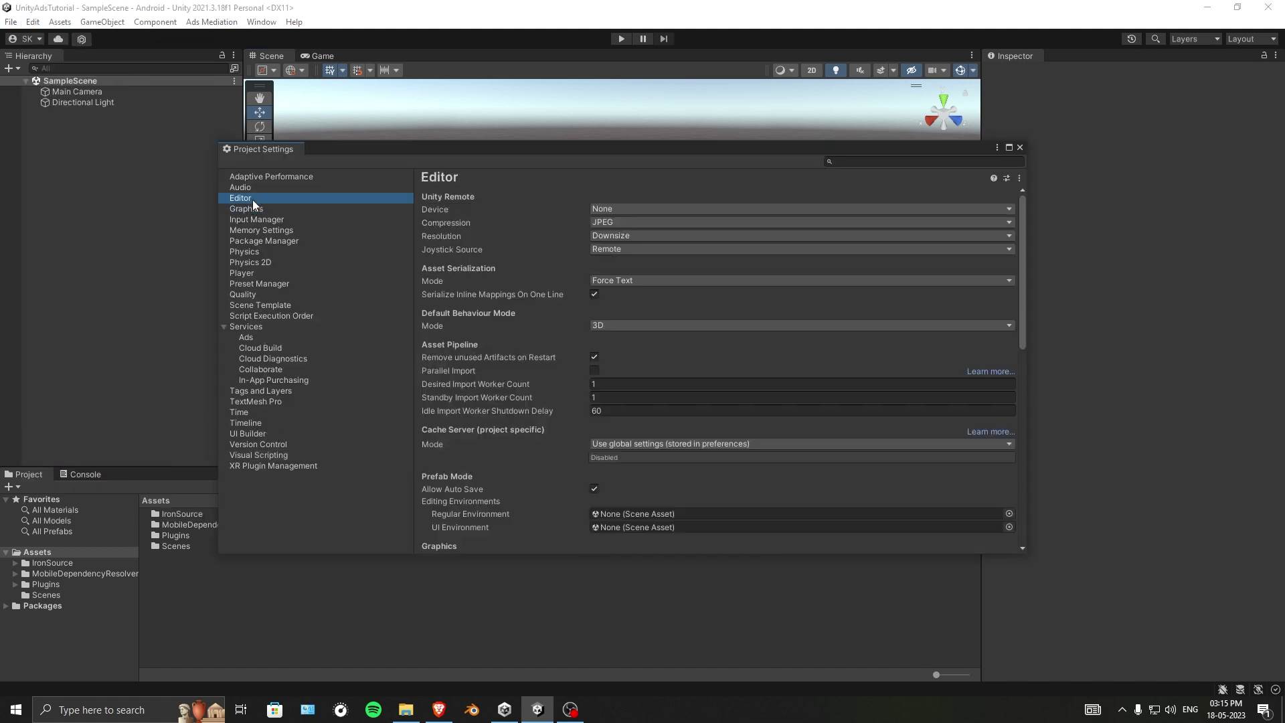
click(1020, 147)
- Enable Custom Main Manifest in the Android Publishing Settings of the project's Player settings
click(32, 21)
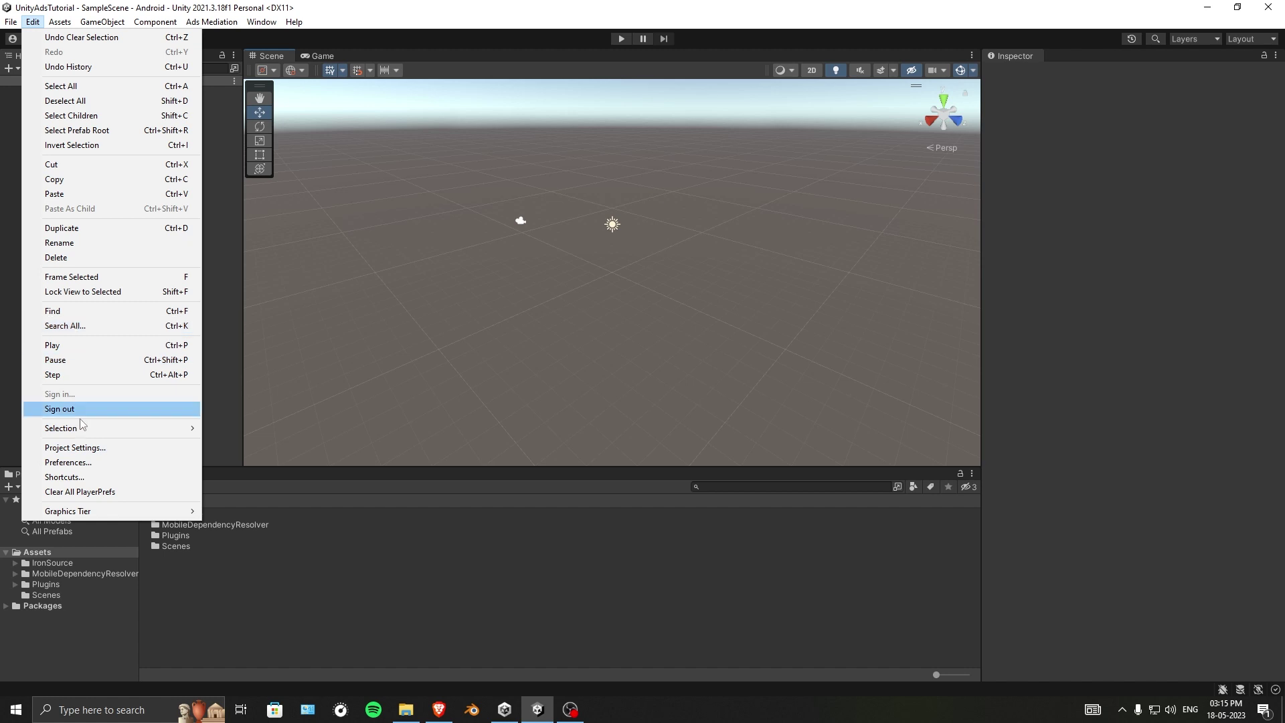
click(81, 447)
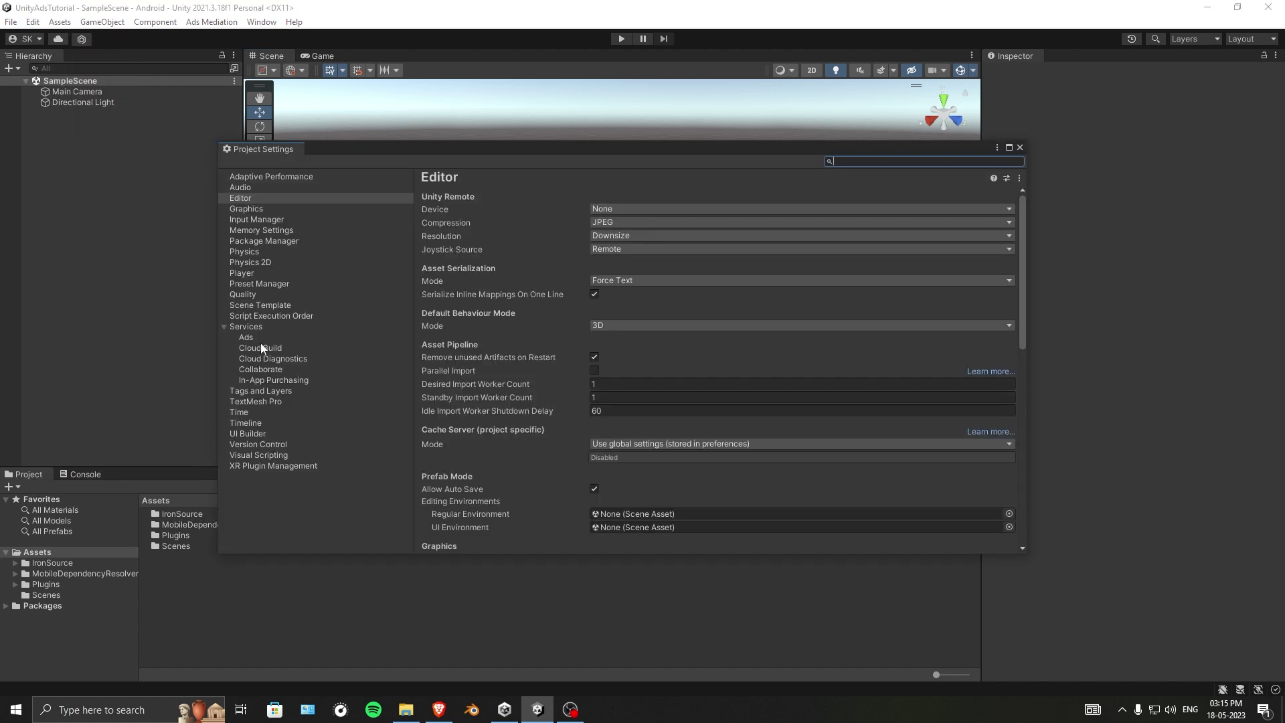
click(253, 273)
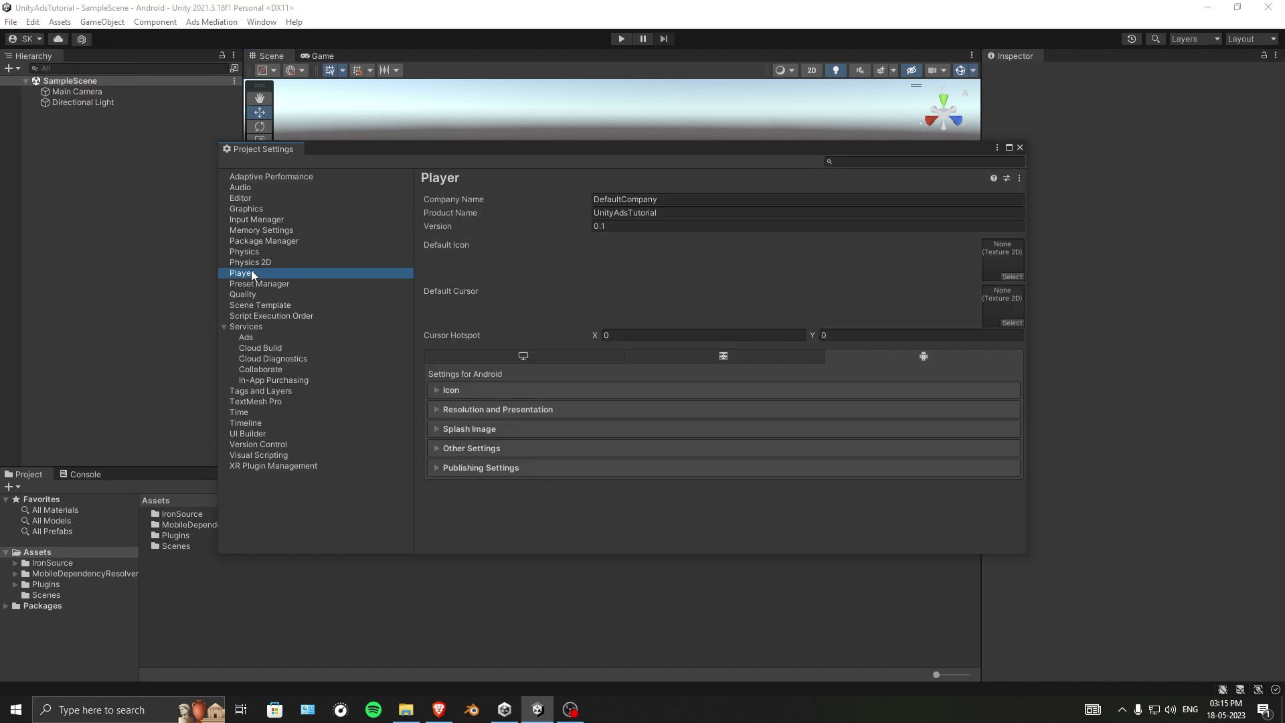
drag(719, 160, 571, 117)
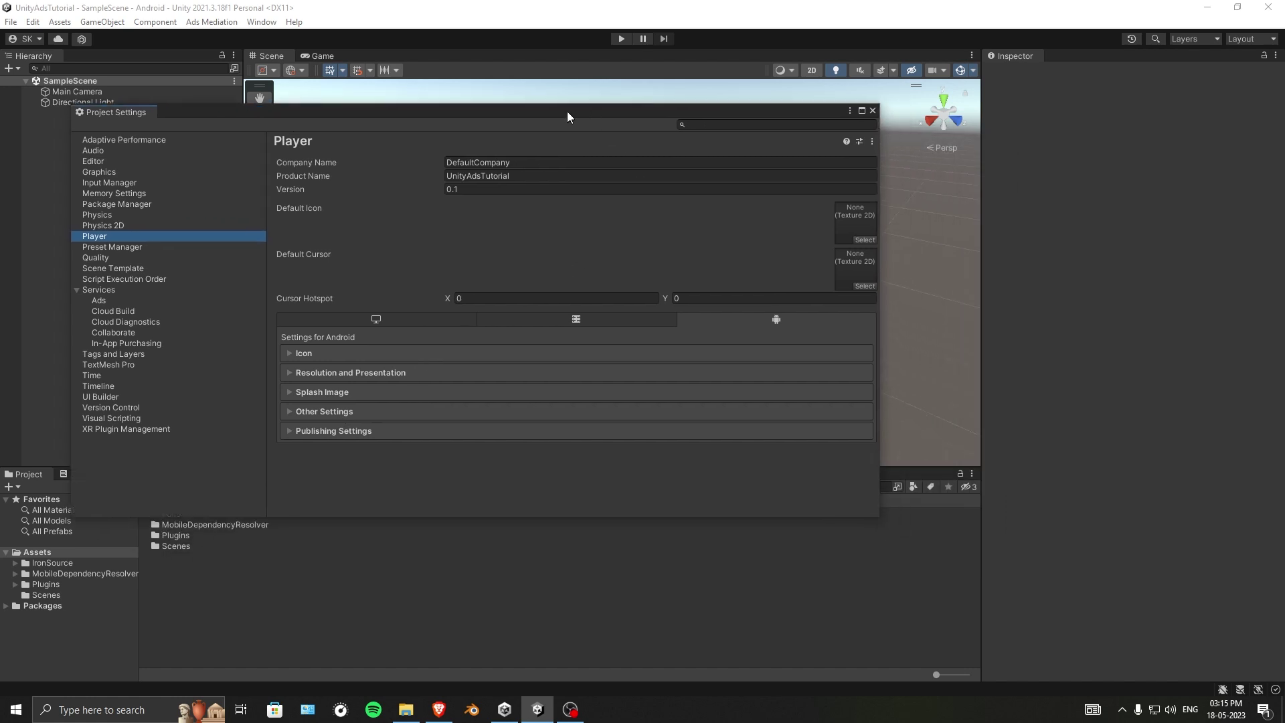
click(288, 407)
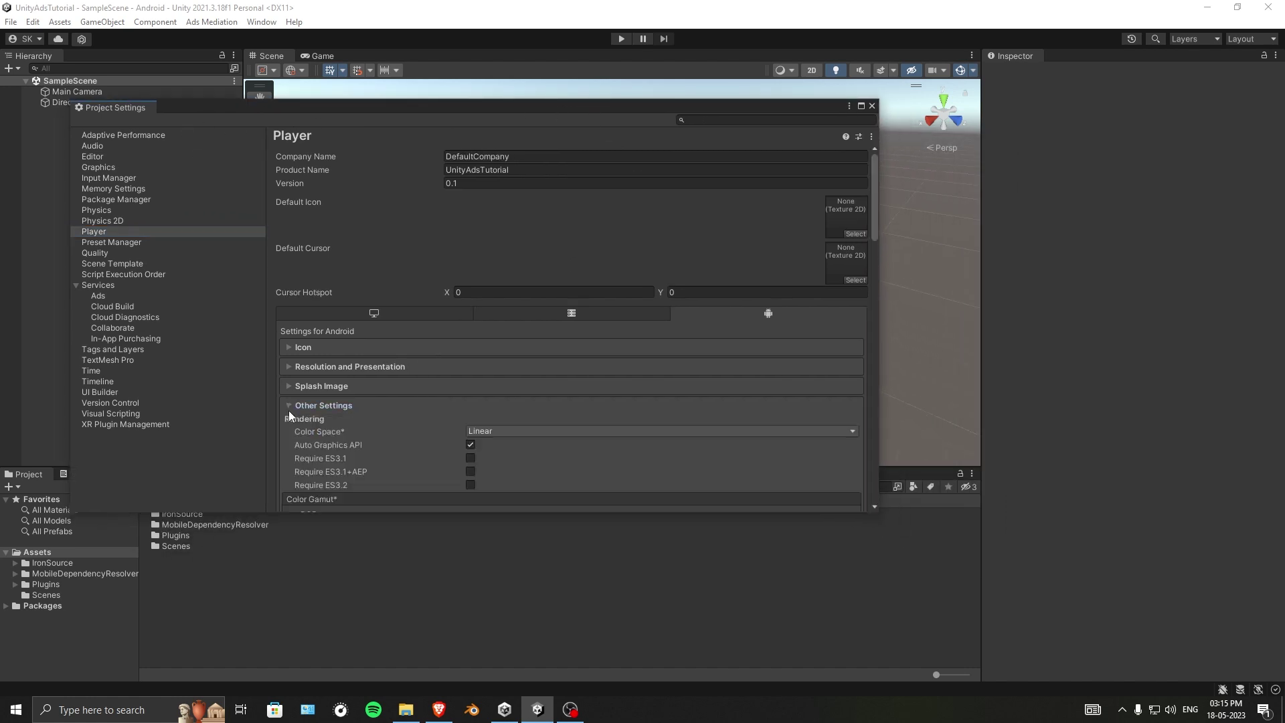
mouse_move(875, 216)
mouse_down()
mouse_move(874, 342)
mouse_move(899, 480)
mouse_move(446, 547)
mouse_up()
click(294, 488)
scroll(292, 487, down, 5)
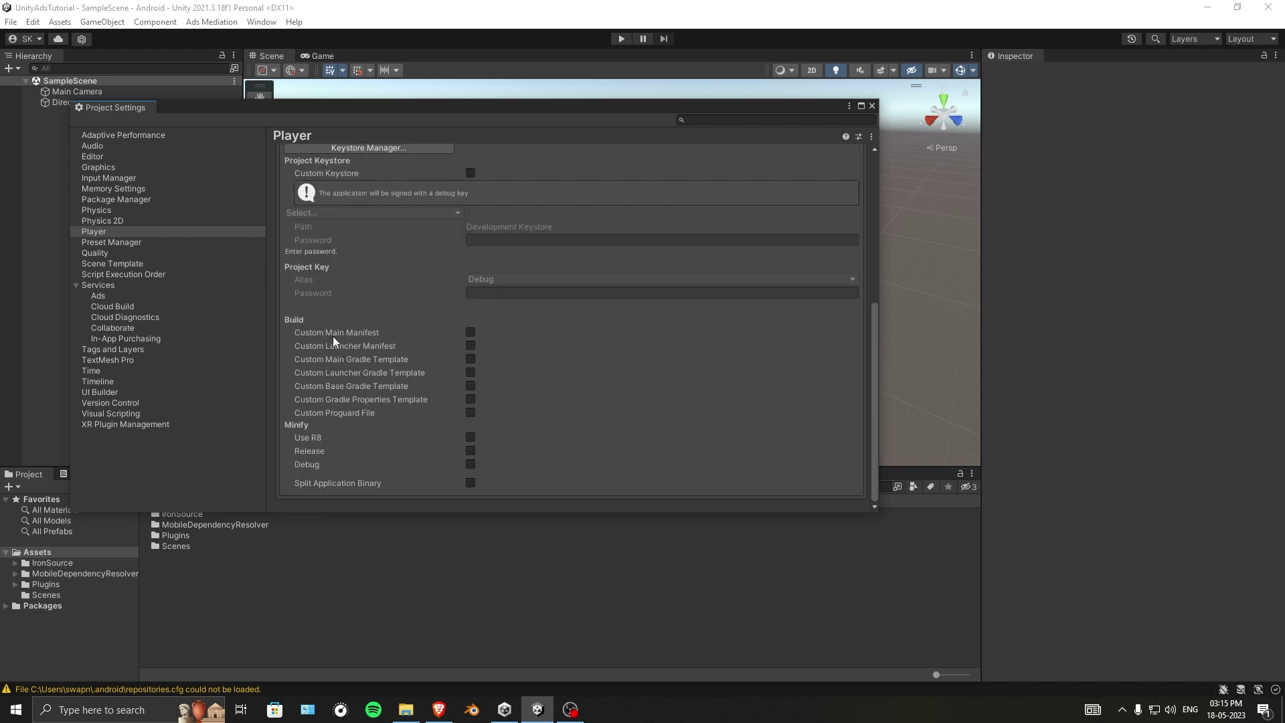
click(471, 332)
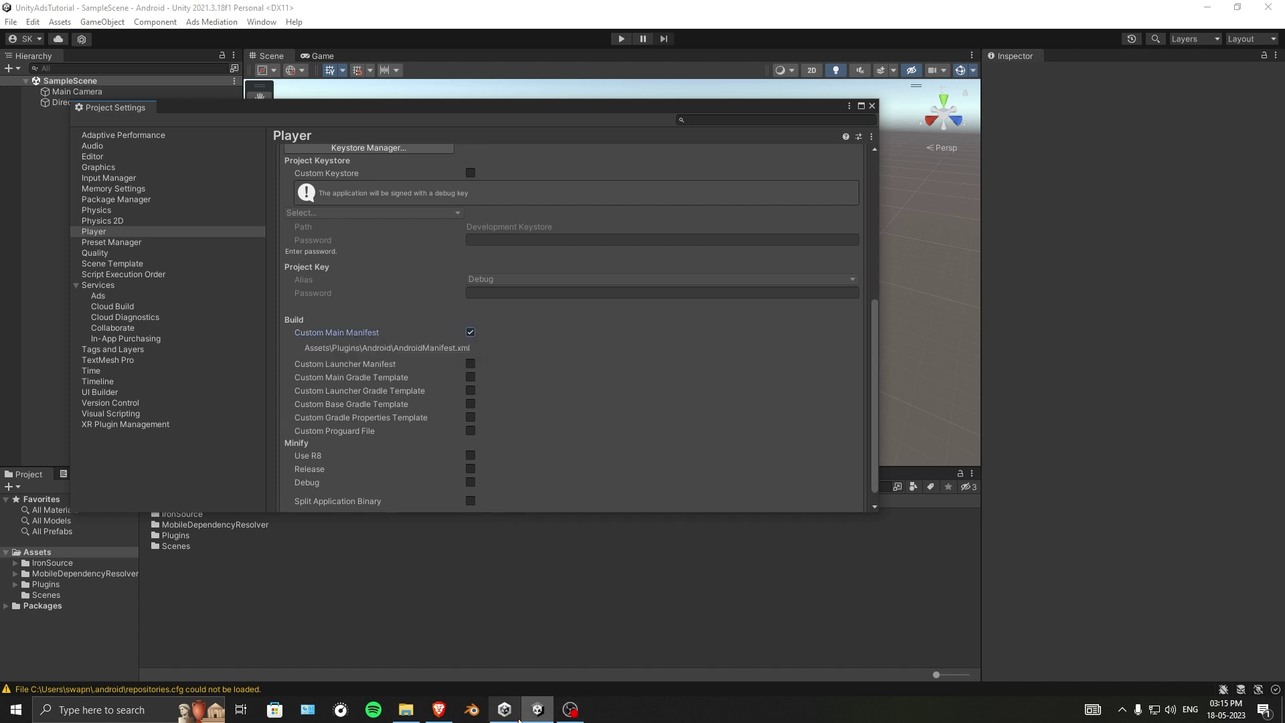
- Switch to the browser, recheck the manifest instruction in Step 4, and copy the uses-permission line for com.google.android.gms.permission.AD_ID
click(439, 709)
mouse_move(626, 287)
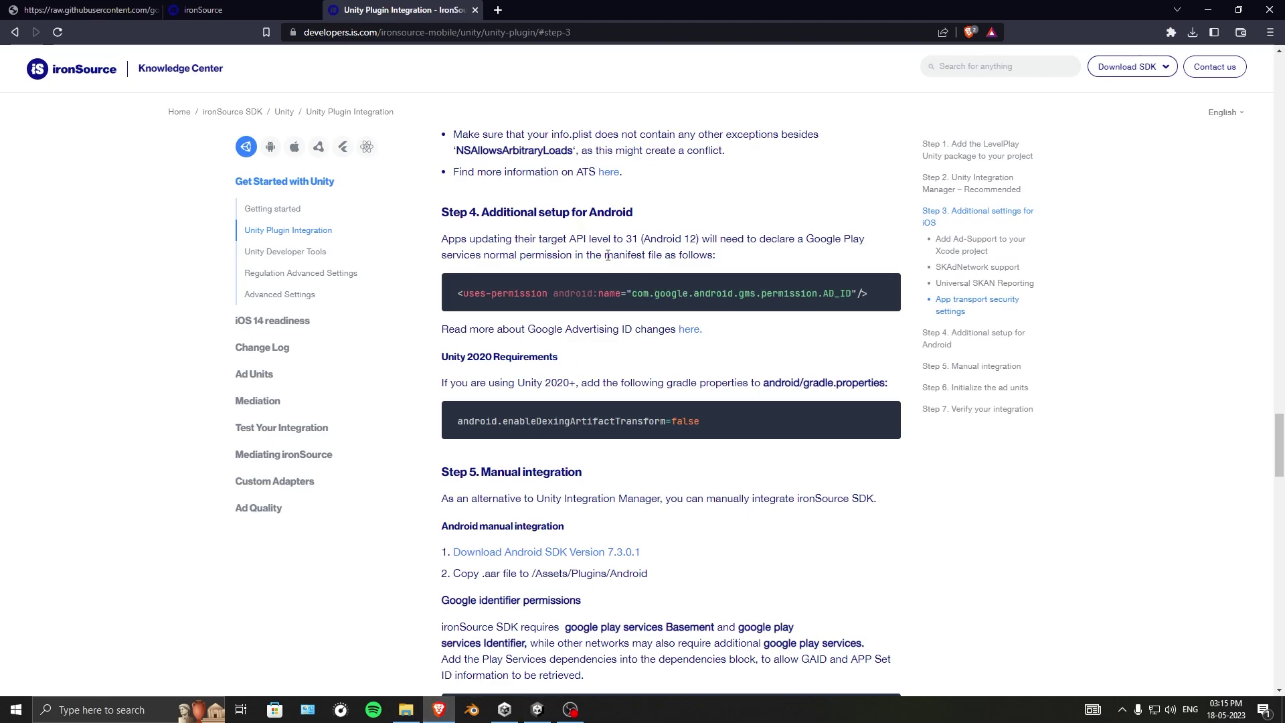
drag(605, 255, 653, 255)
click(713, 256)
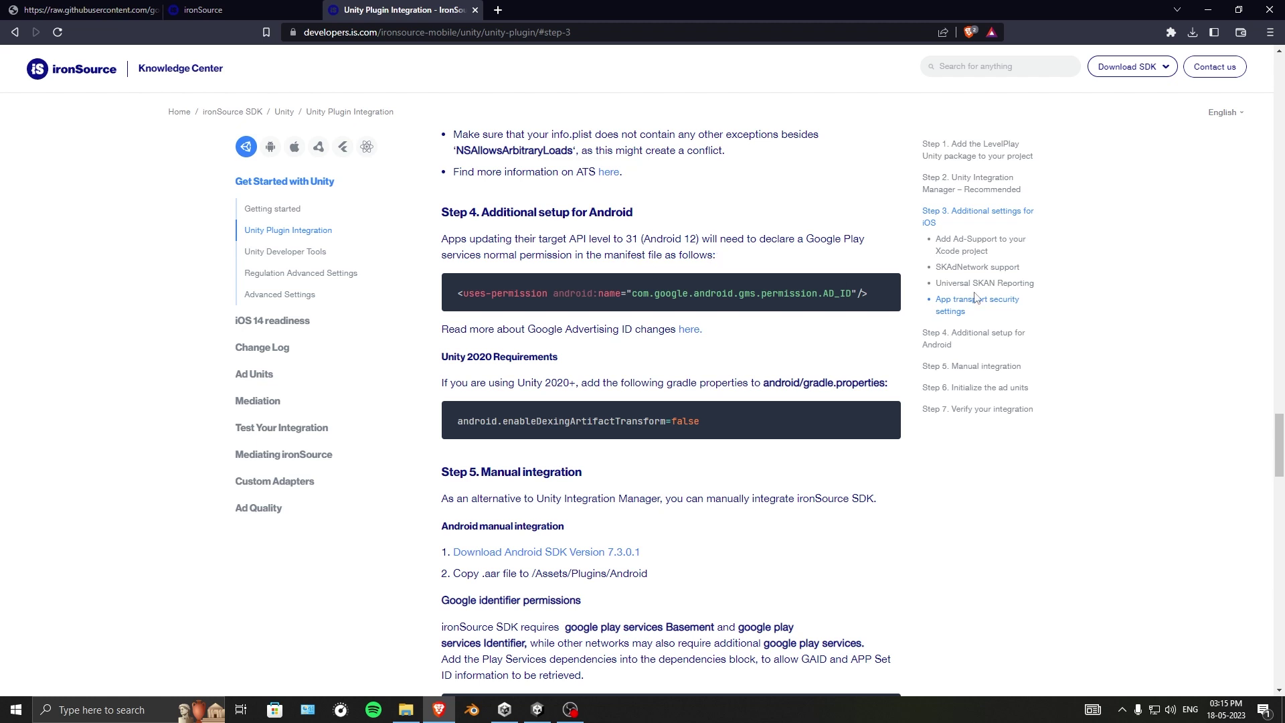
click(889, 292)
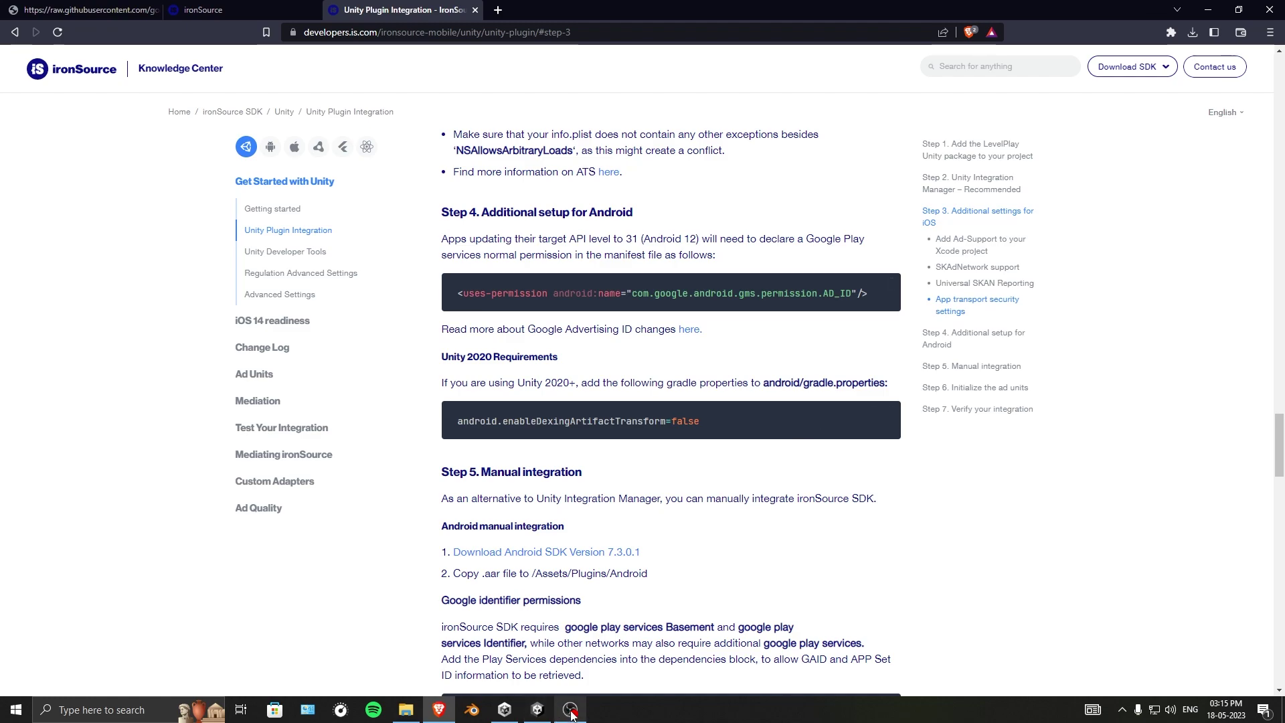
- Switch back to the Unity editor, examine the file path given for the custom main manifest, and uncover the project's Assets folder
click(536, 711)
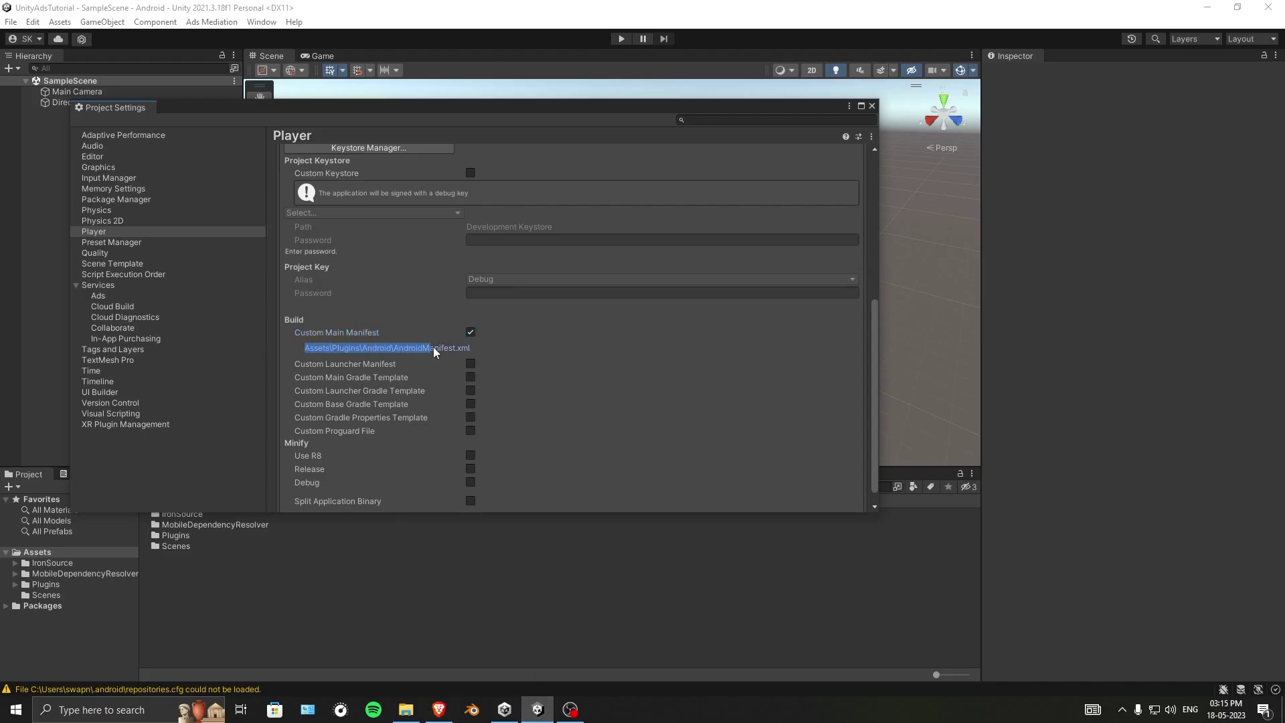
click(533, 354)
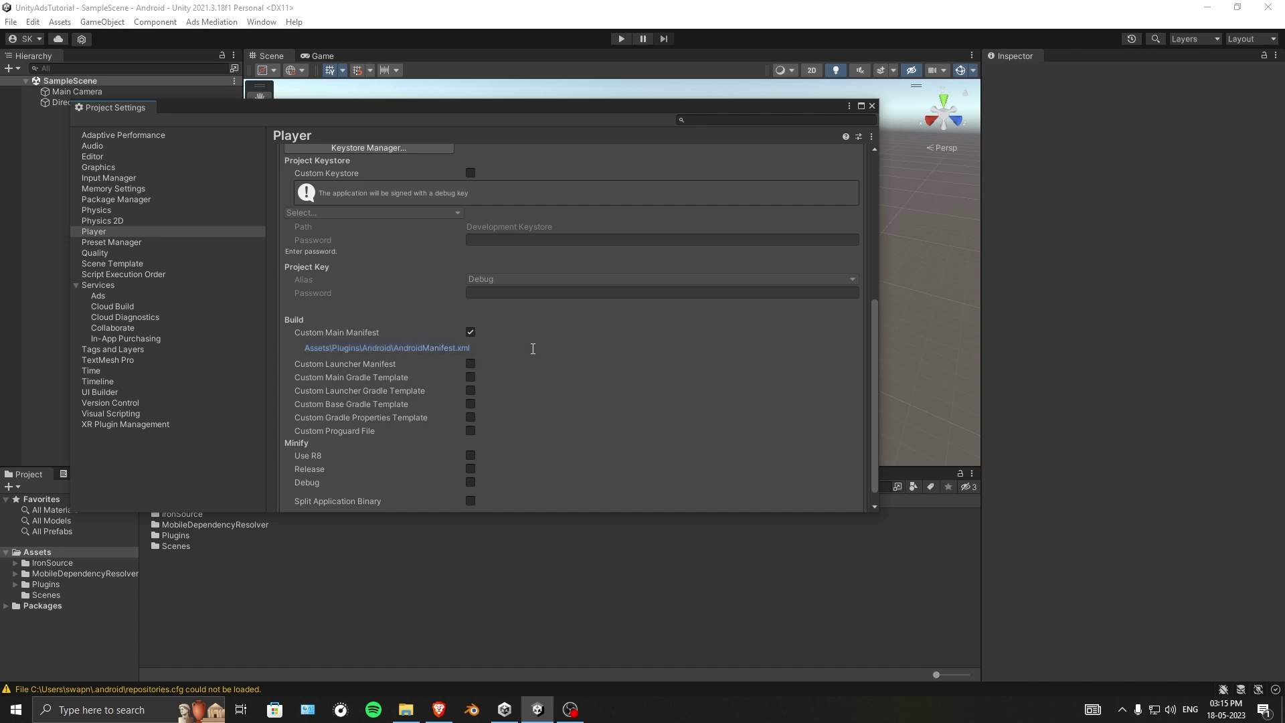
drag(418, 107, 711, 114)
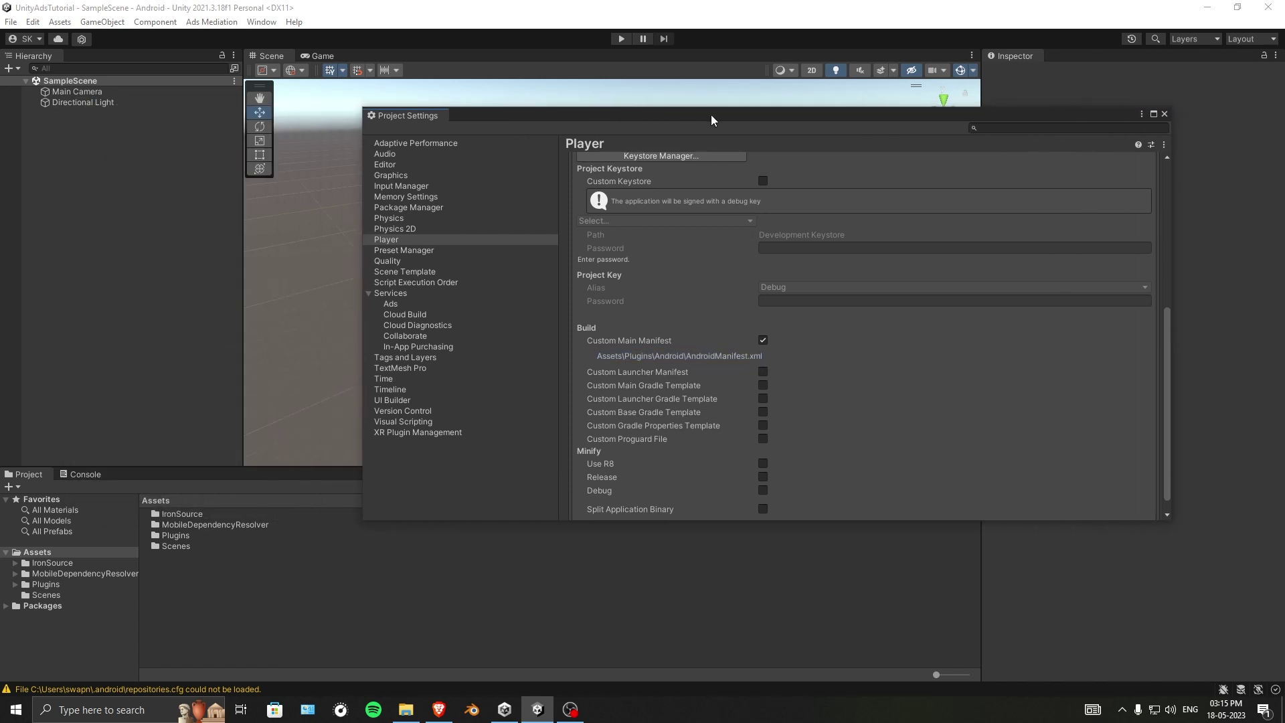
- Reveal the project's Assets folder in File Explorer and place the window so the custom main manifest path stays in view
right_click(48, 553)
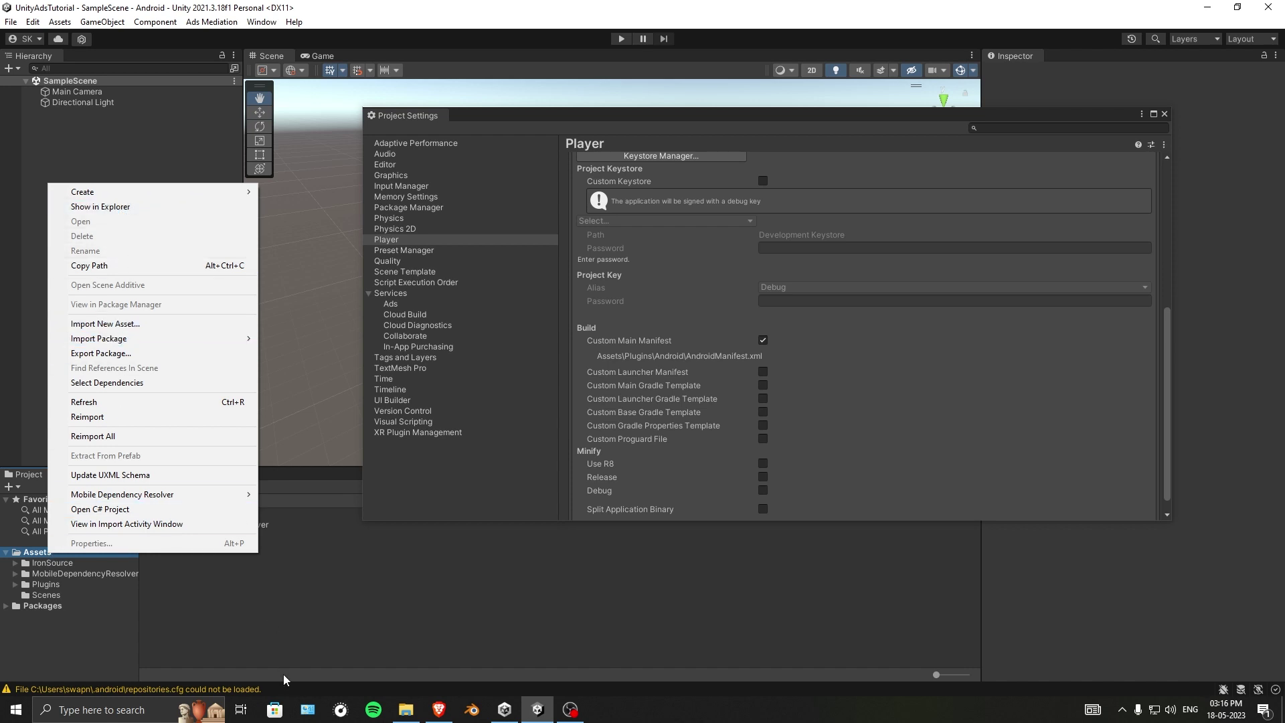
click(261, 648)
right_click(40, 555)
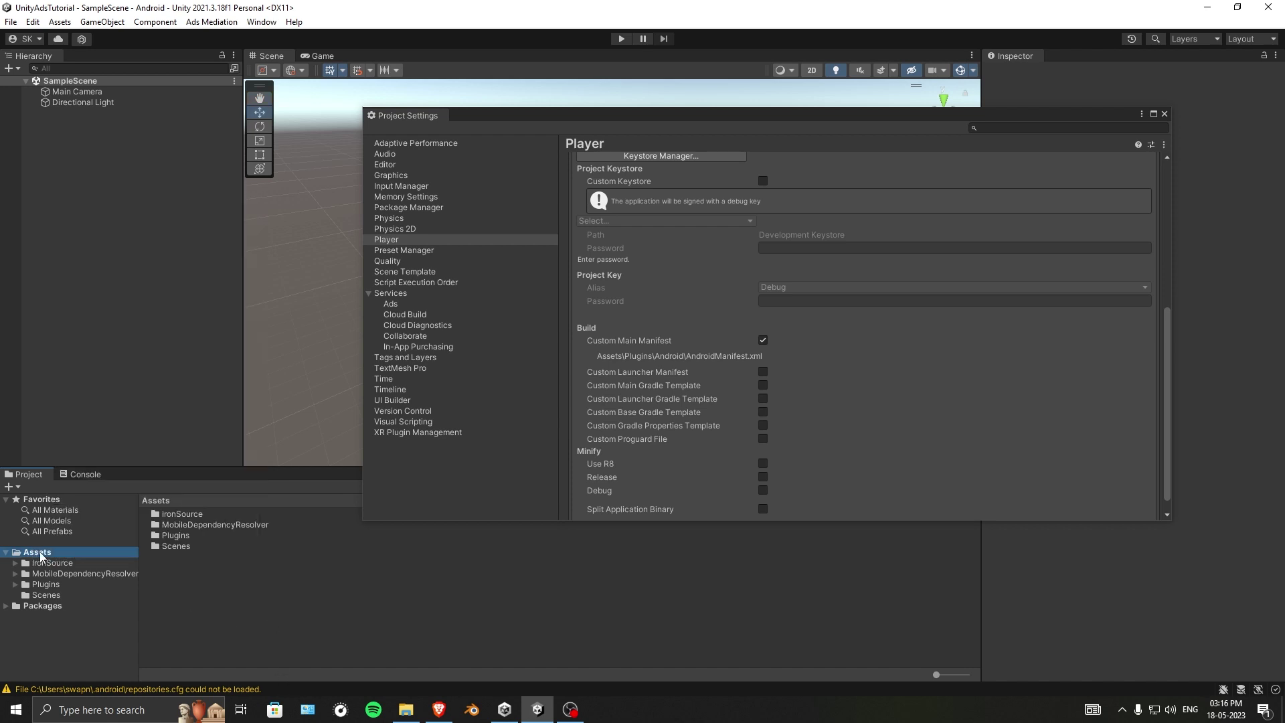
click(120, 205)
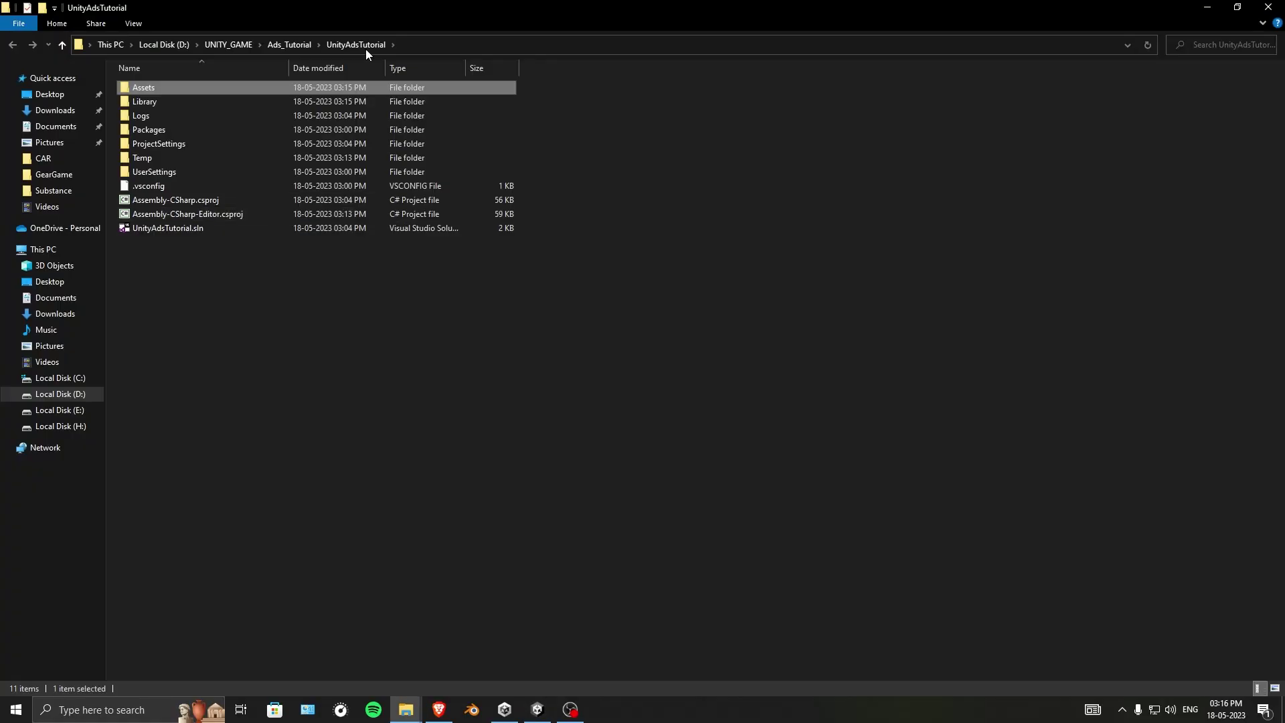
drag(431, 8, 281, 129)
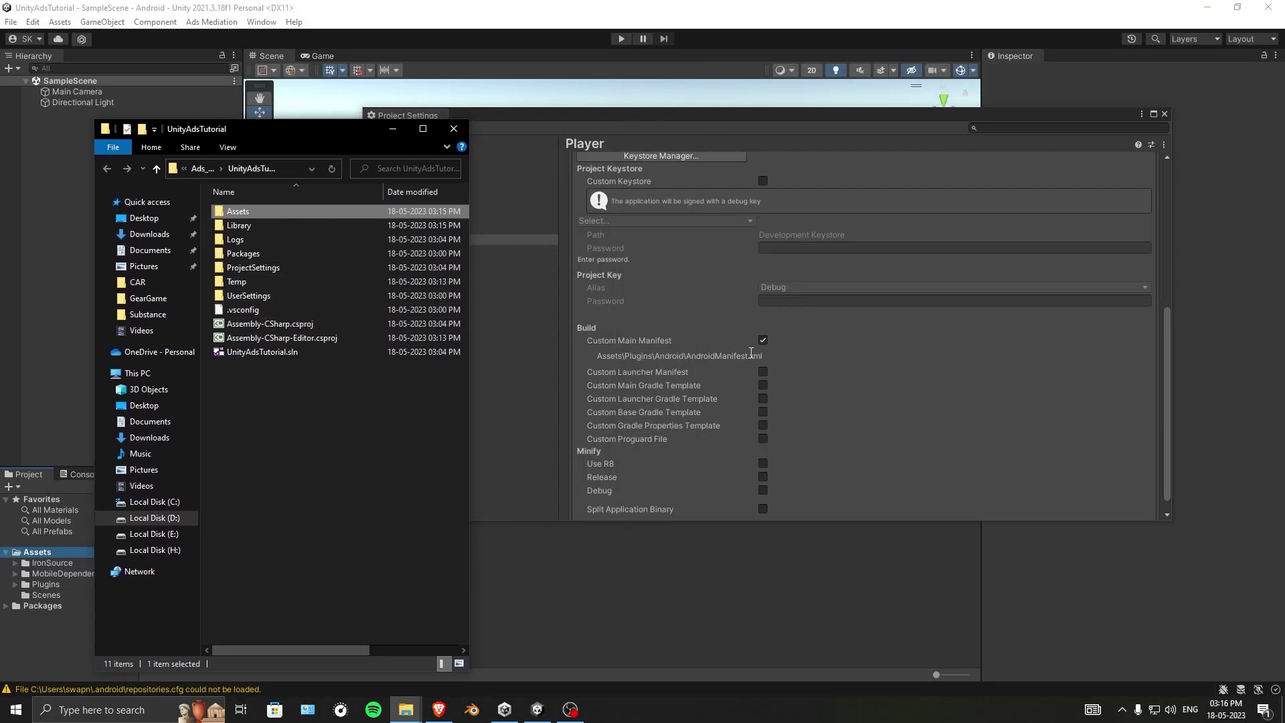
- Open AndroidManifest.xml from Assets\Plugins\Android with Microsoft Visual Studio 2022, without making it the default app for .xml files
double_click(244, 213)
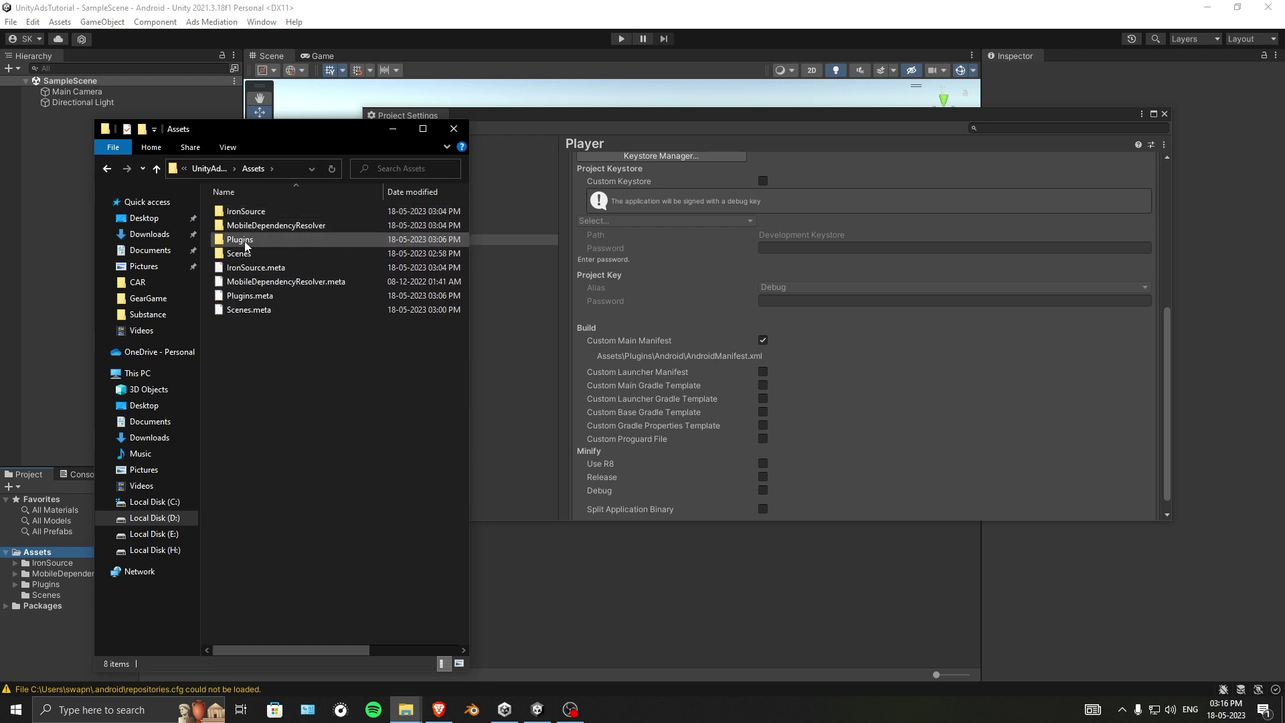
double_click(245, 242)
double_click(259, 213)
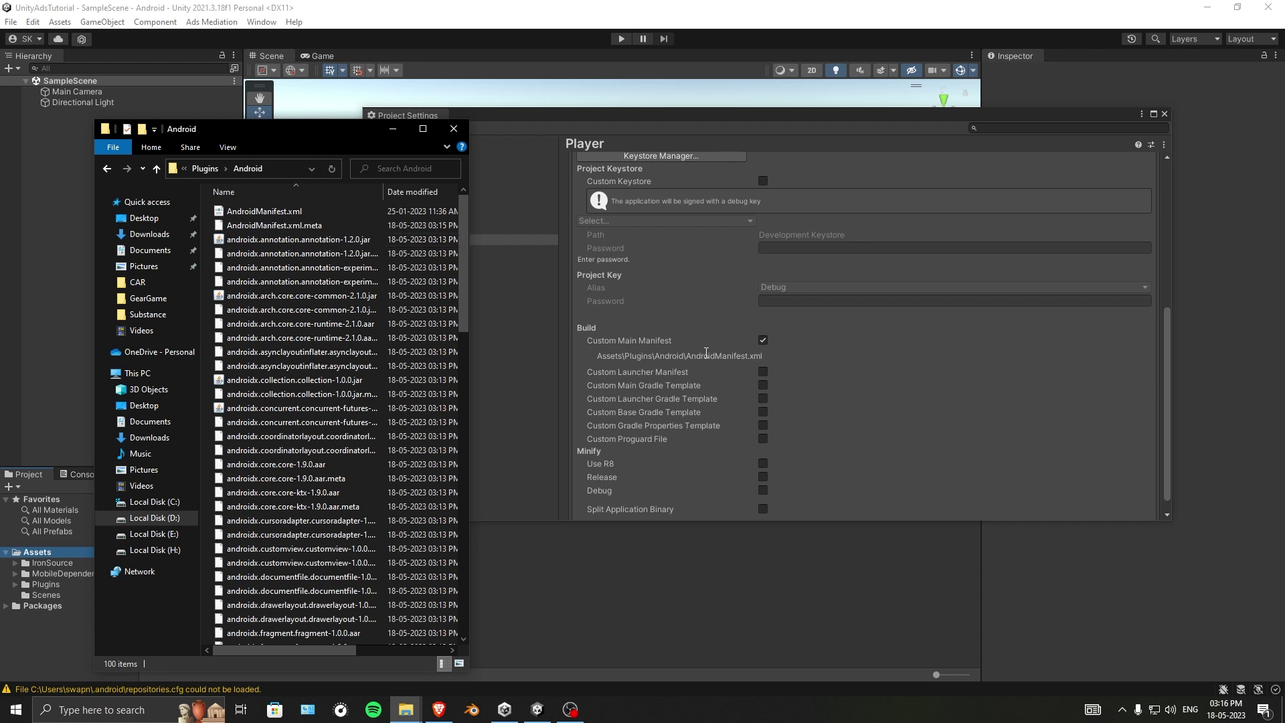
double_click(269, 212)
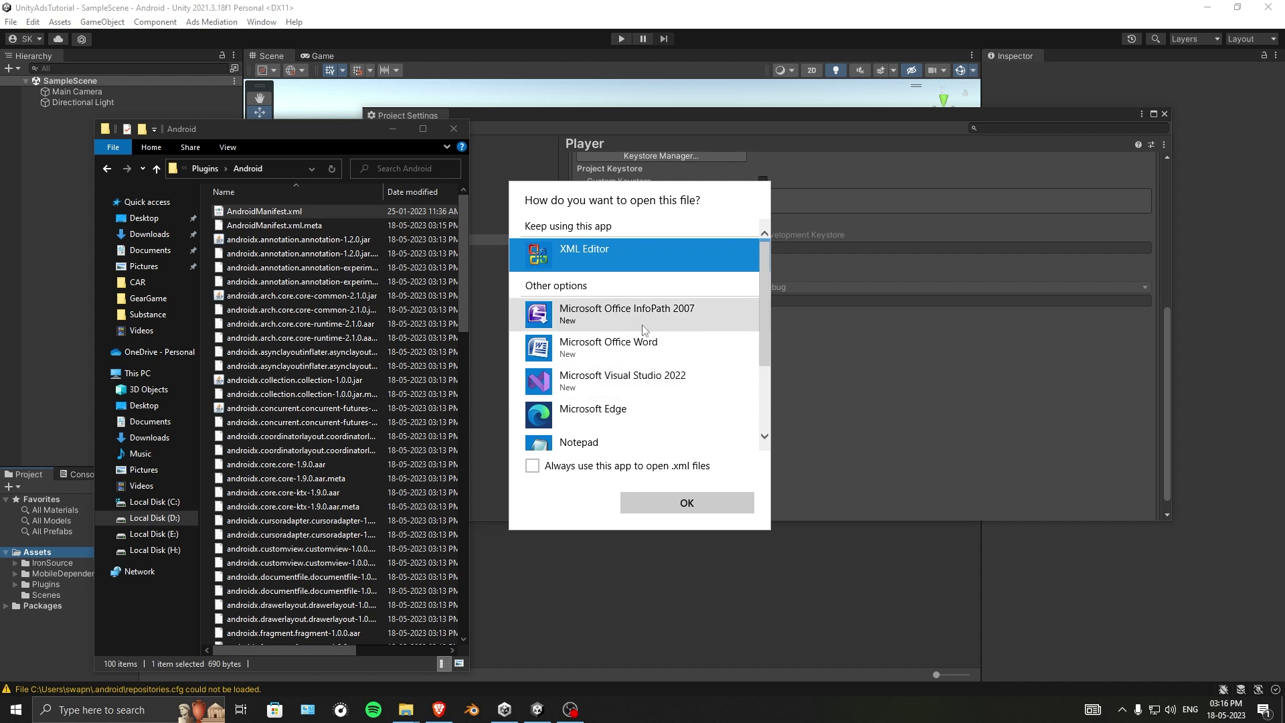
click(596, 383)
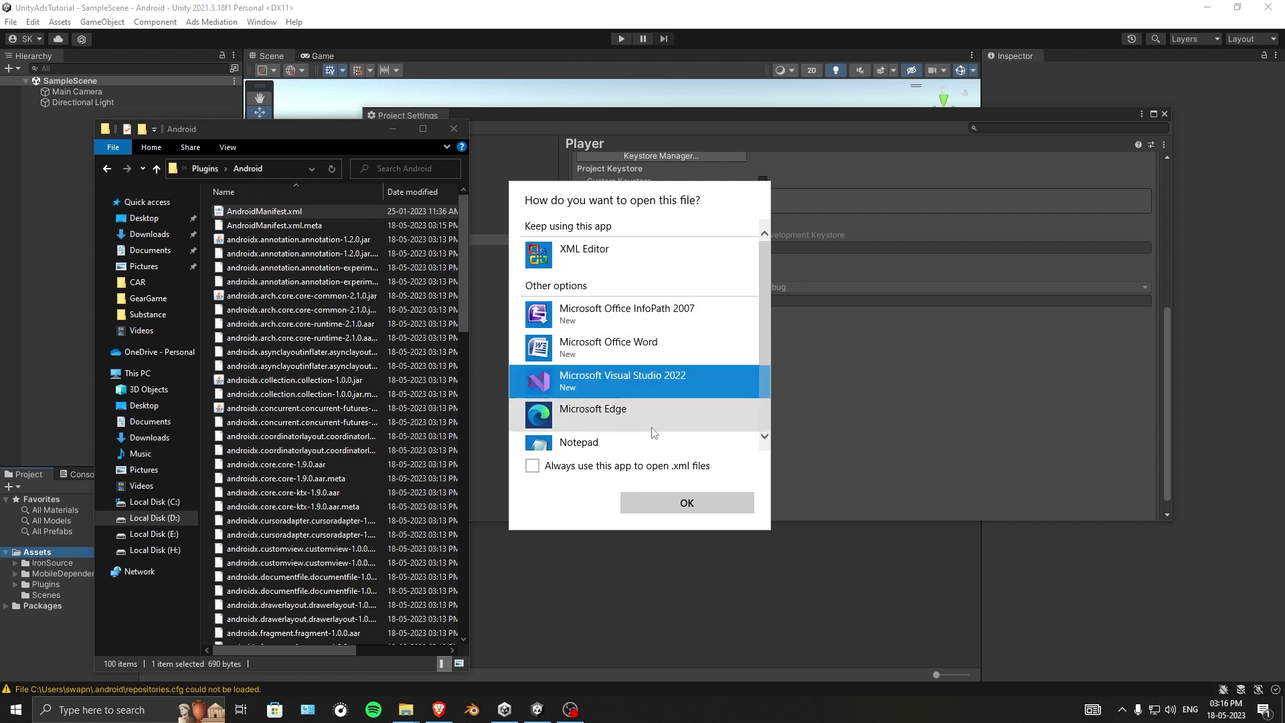
click(676, 504)
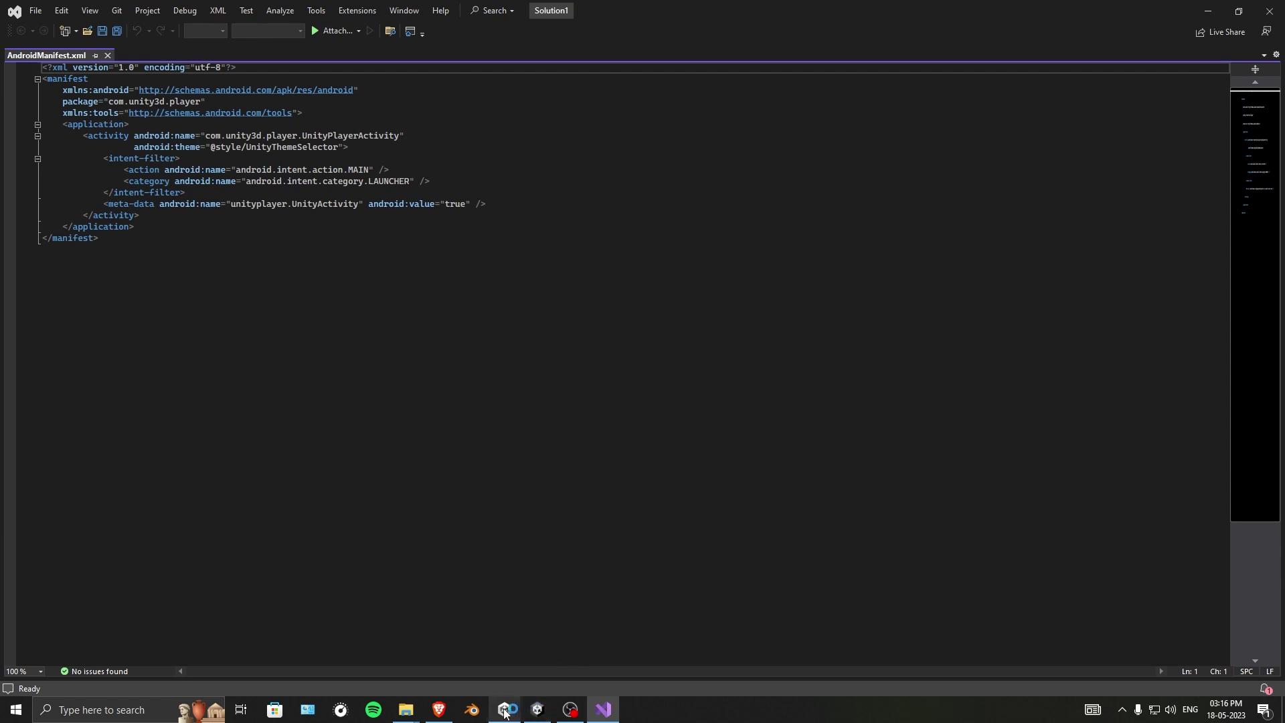
- Switch to the browser, copy the AD_ID uses-permission line from Step 4, reread its instruction, and return to Visual Studio
click(439, 710)
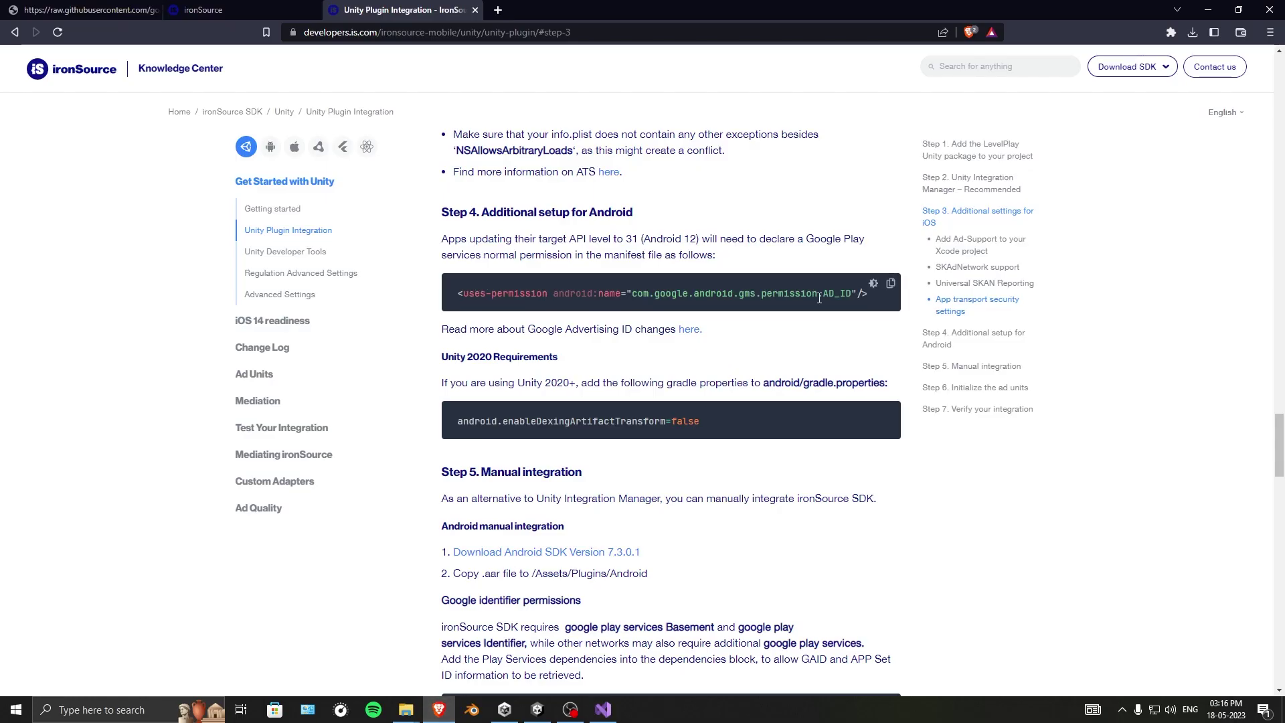
click(893, 285)
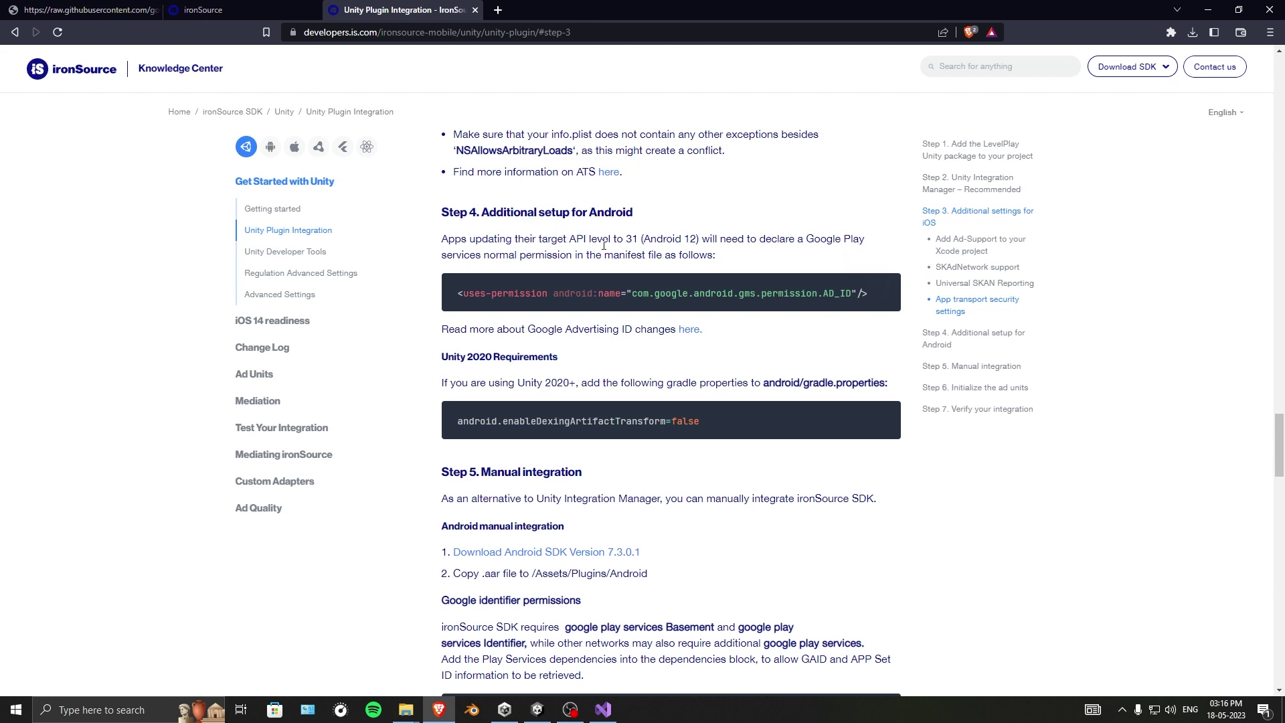
drag(447, 240, 876, 253)
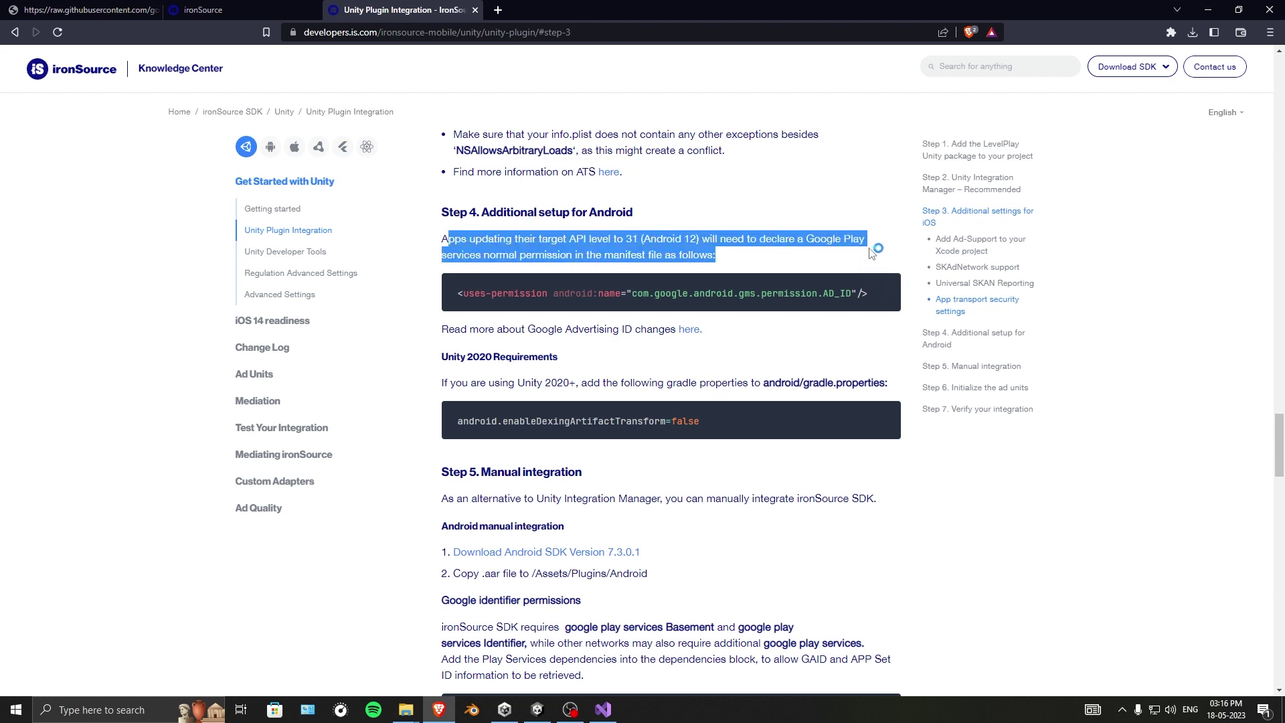
click(600, 319)
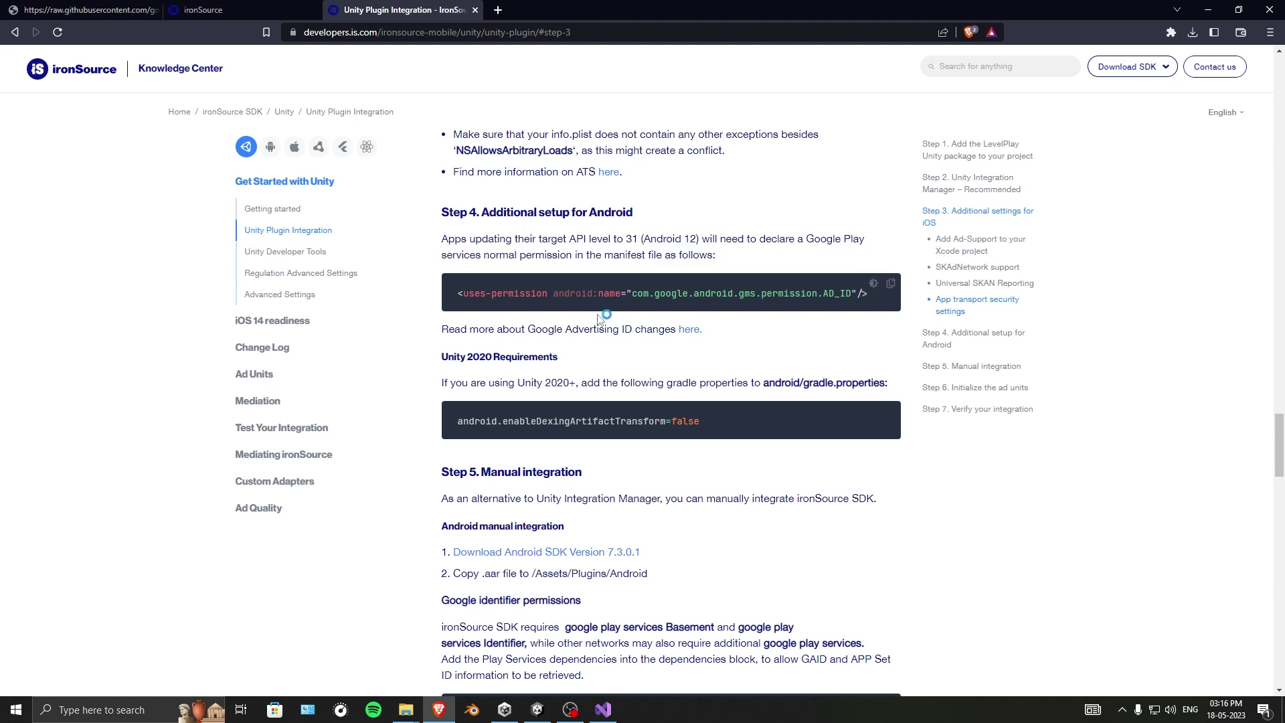
click(1208, 10)
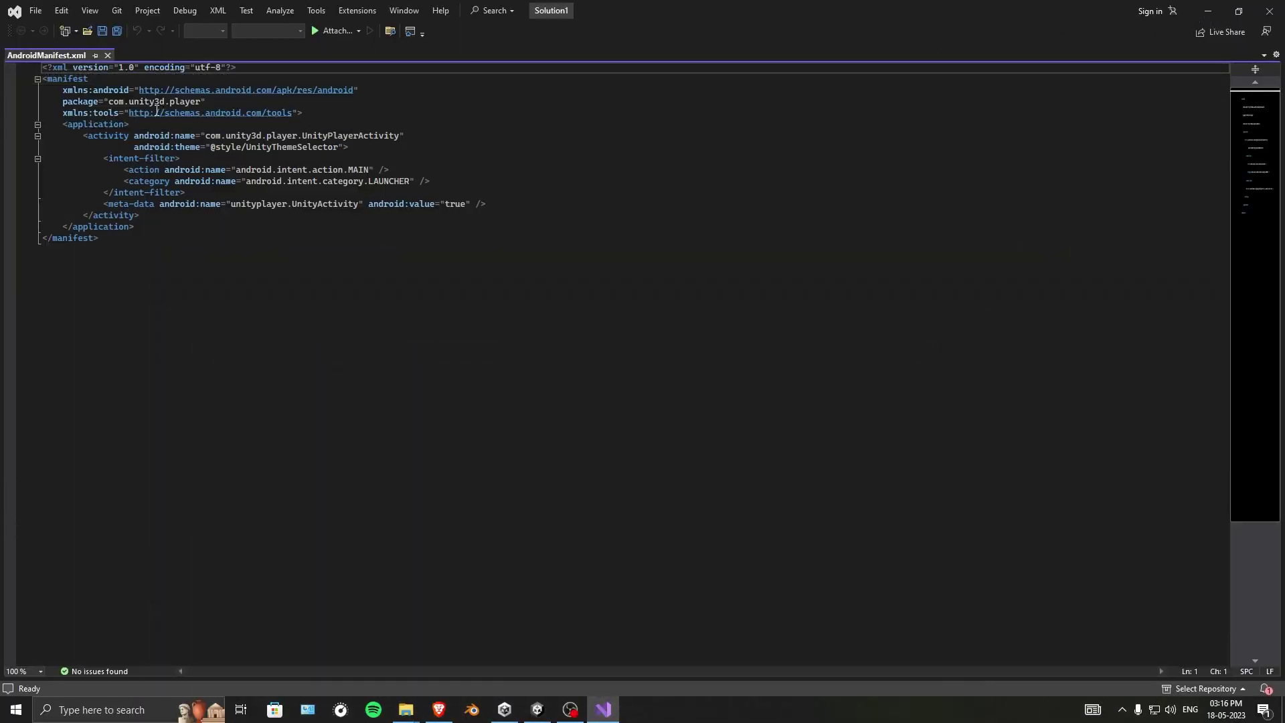
- Add the copied com.google.android.gms.permission.AD_ID uses-permission line above the application element in AndroidManifest.xml, then save the file and close Visual Studio
click(314, 111)
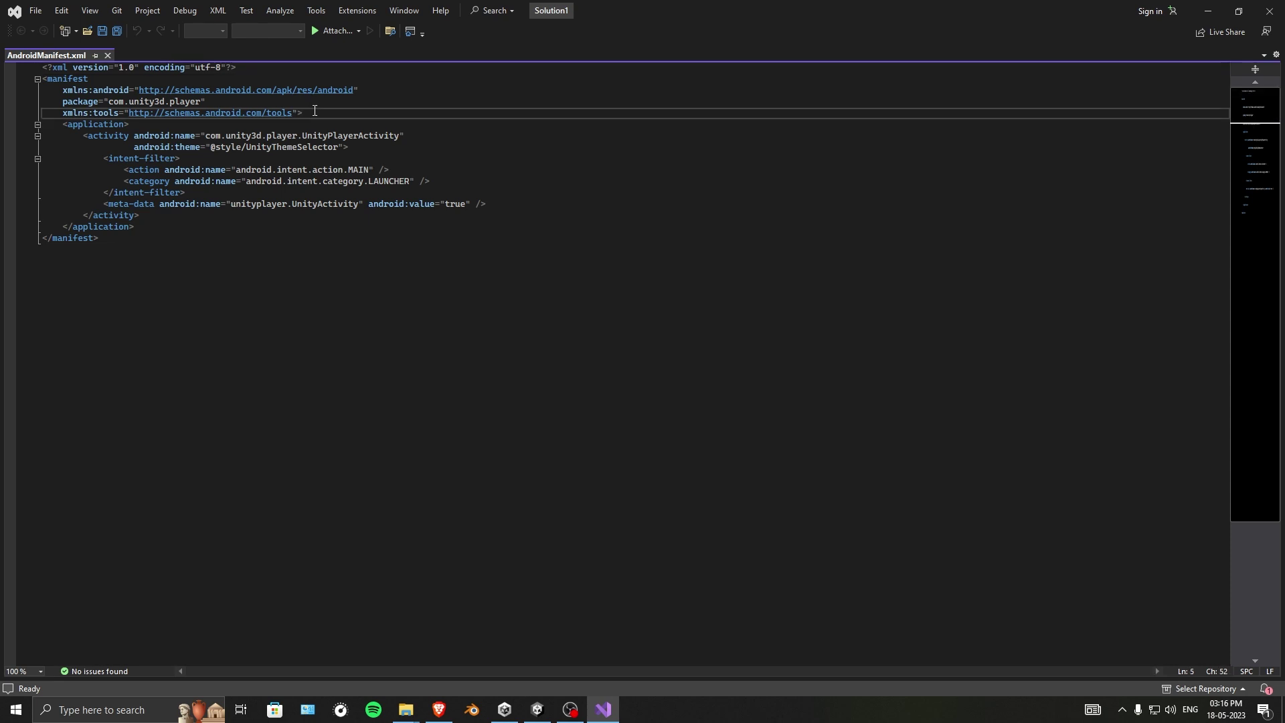
key(Return)
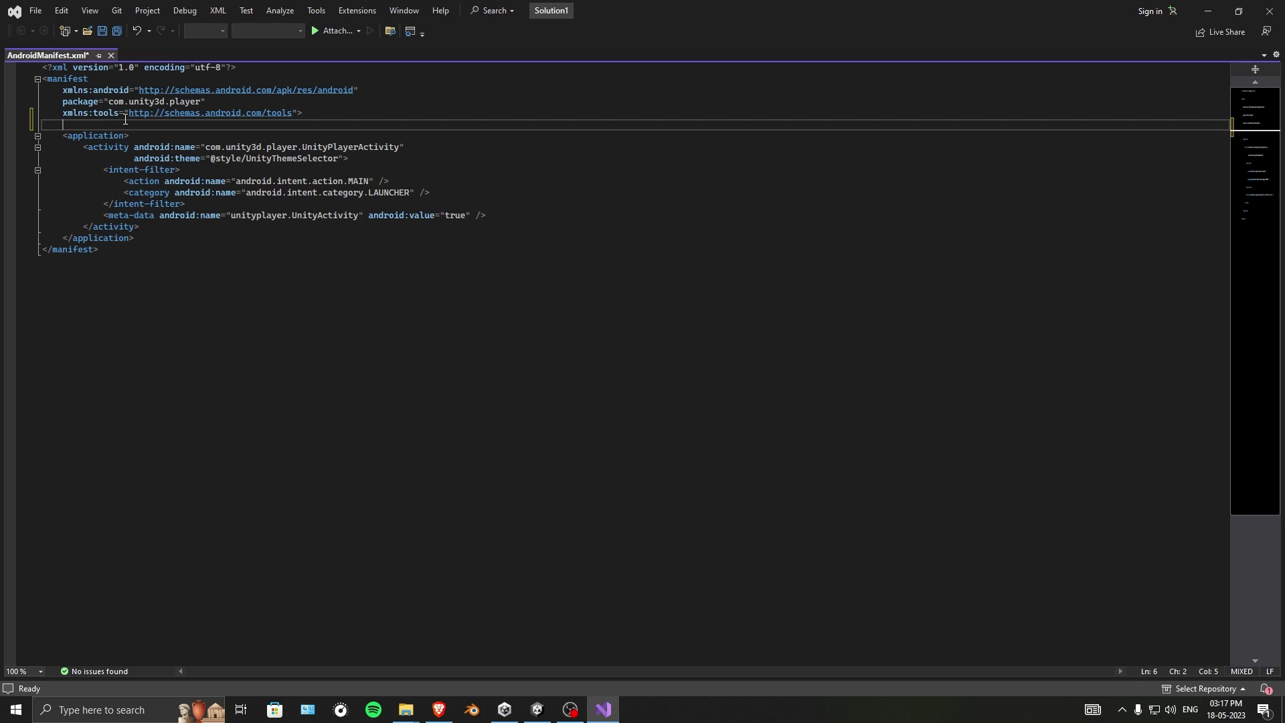
key(Return)
key(Return)
key(Up)
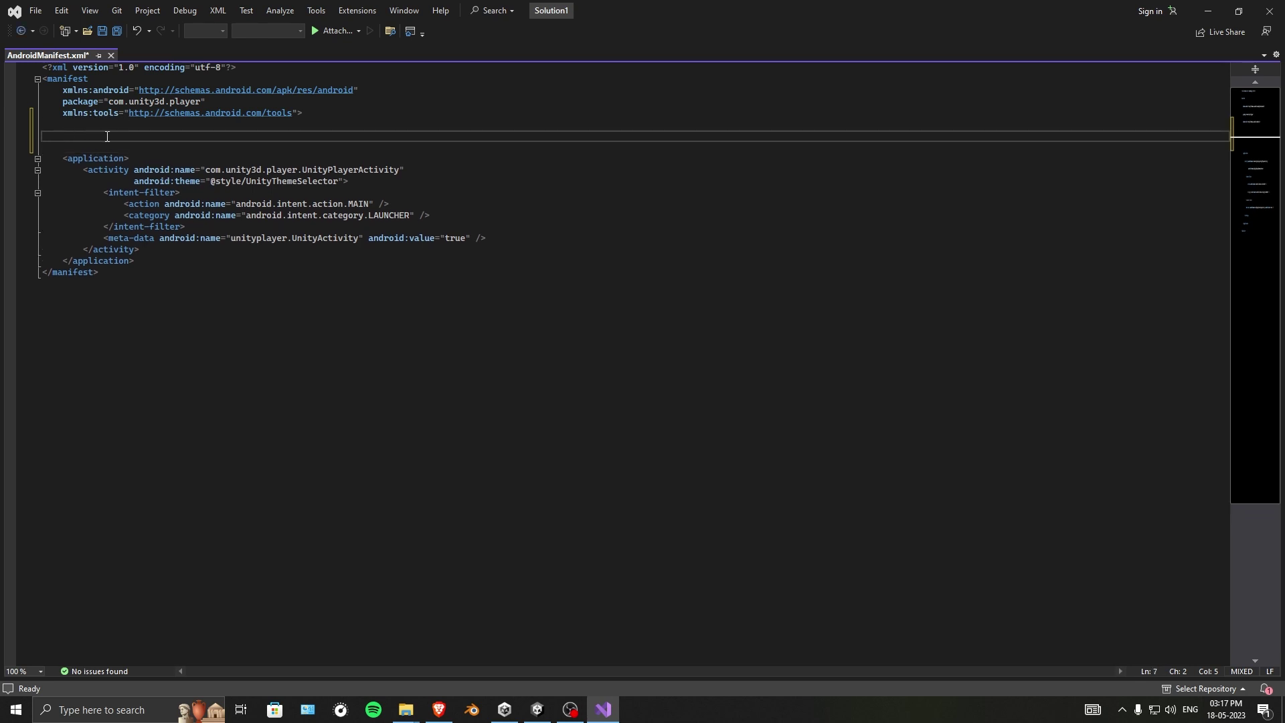
key(ctrl+v)
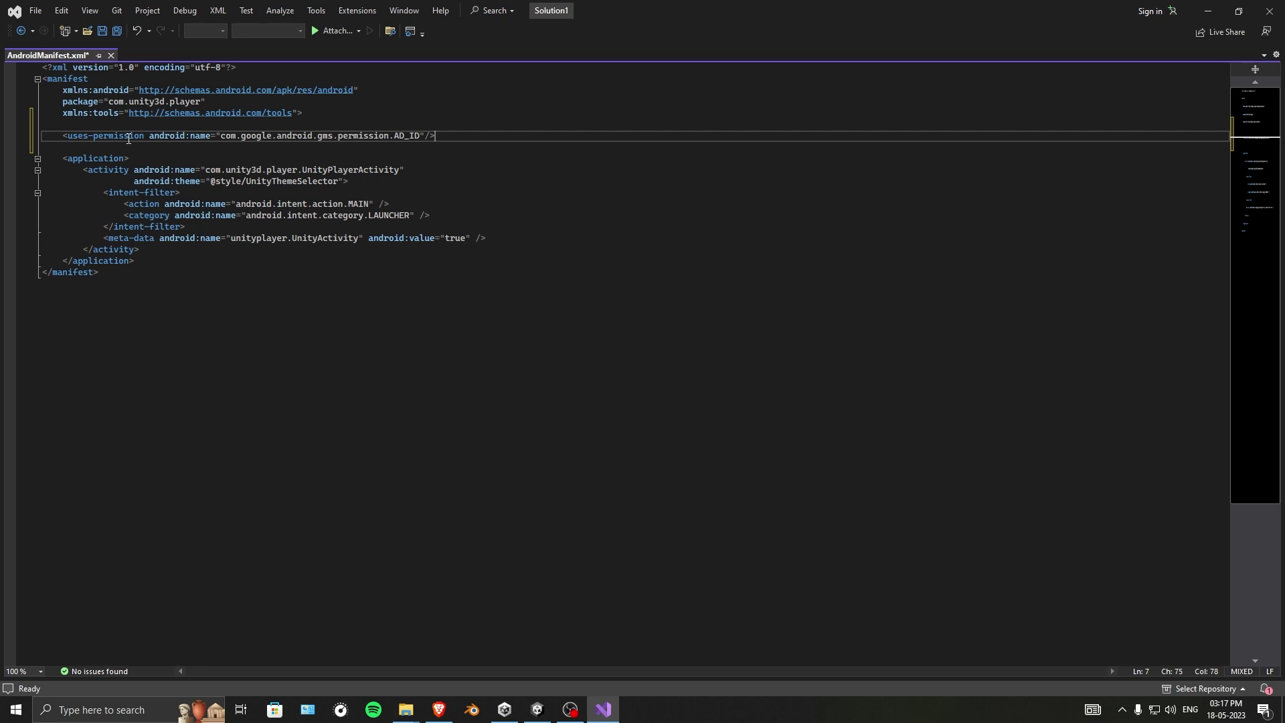
click(1270, 10)
click(600, 424)
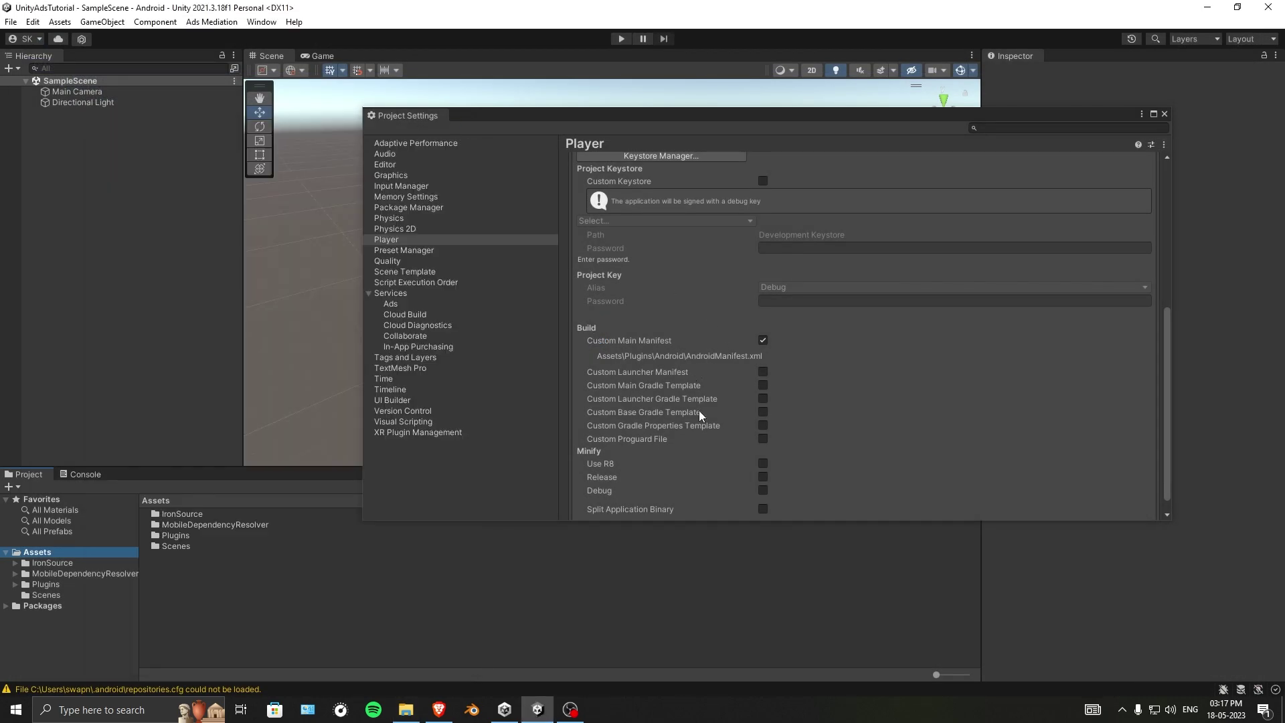
- Switch to the browser and read the Unity 2020 Requirements about adding properties to android/gradle.properties
click(438, 709)
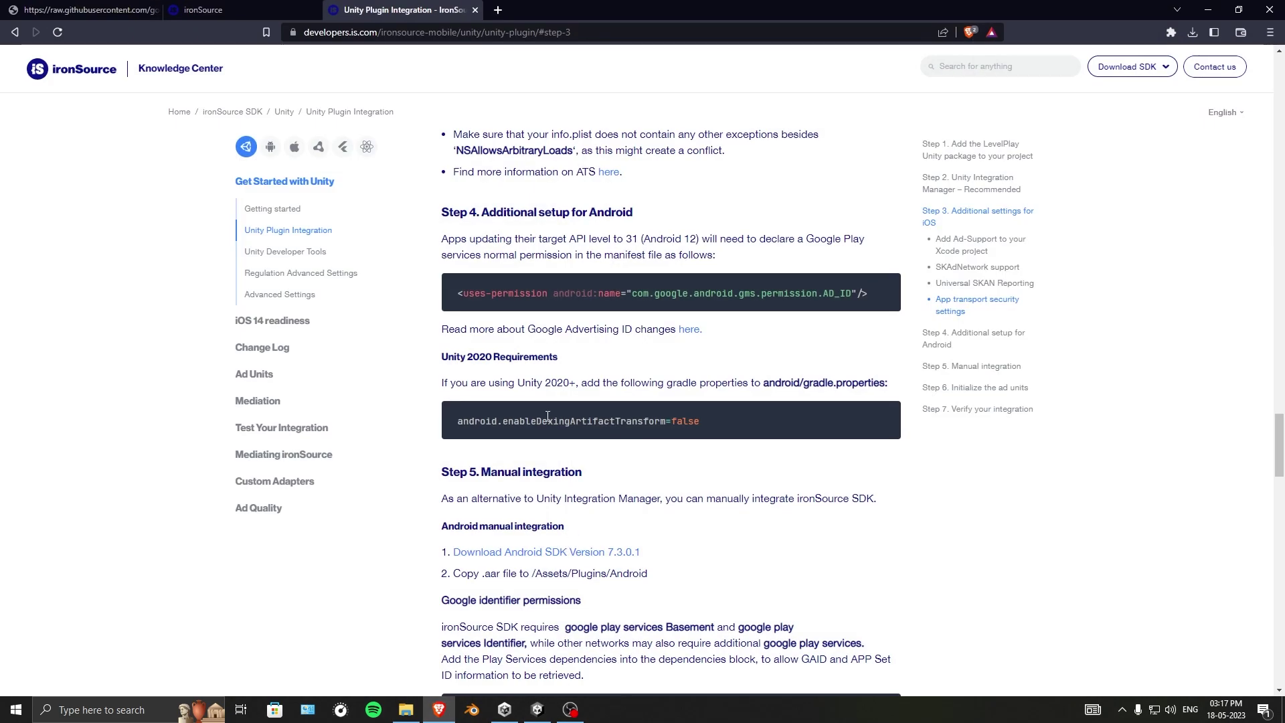
drag(446, 356, 551, 358)
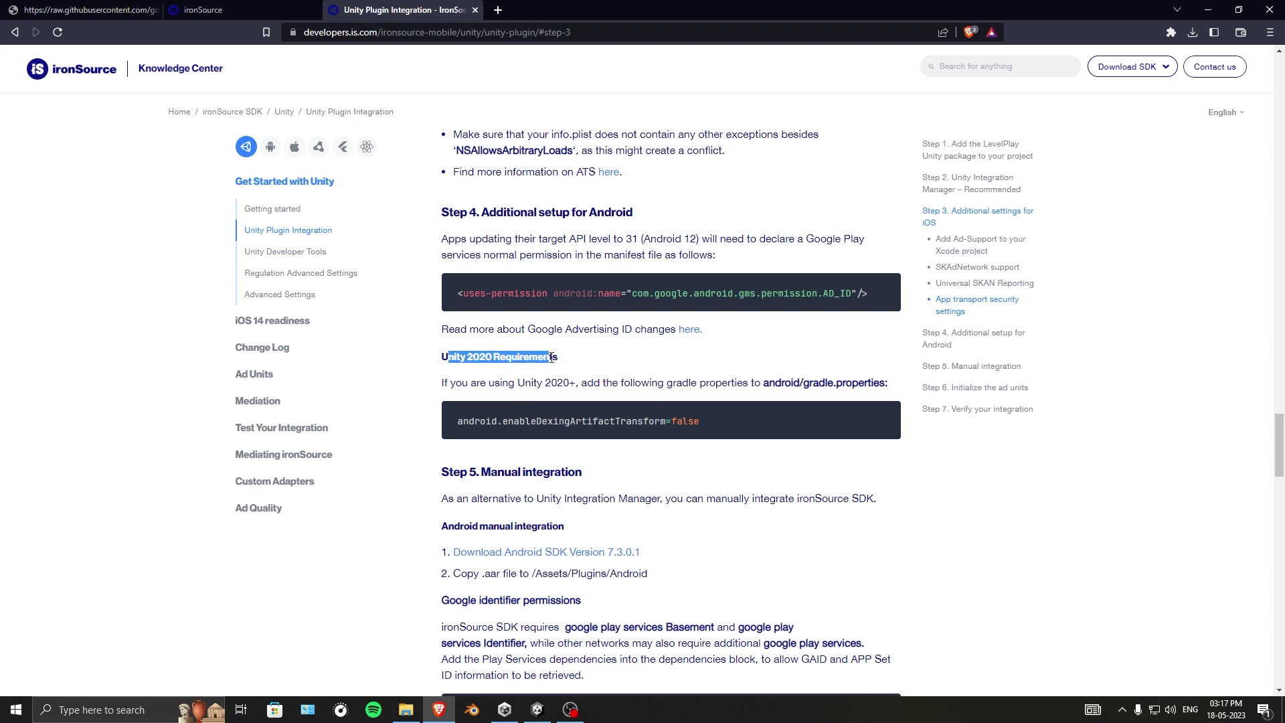
click(547, 384)
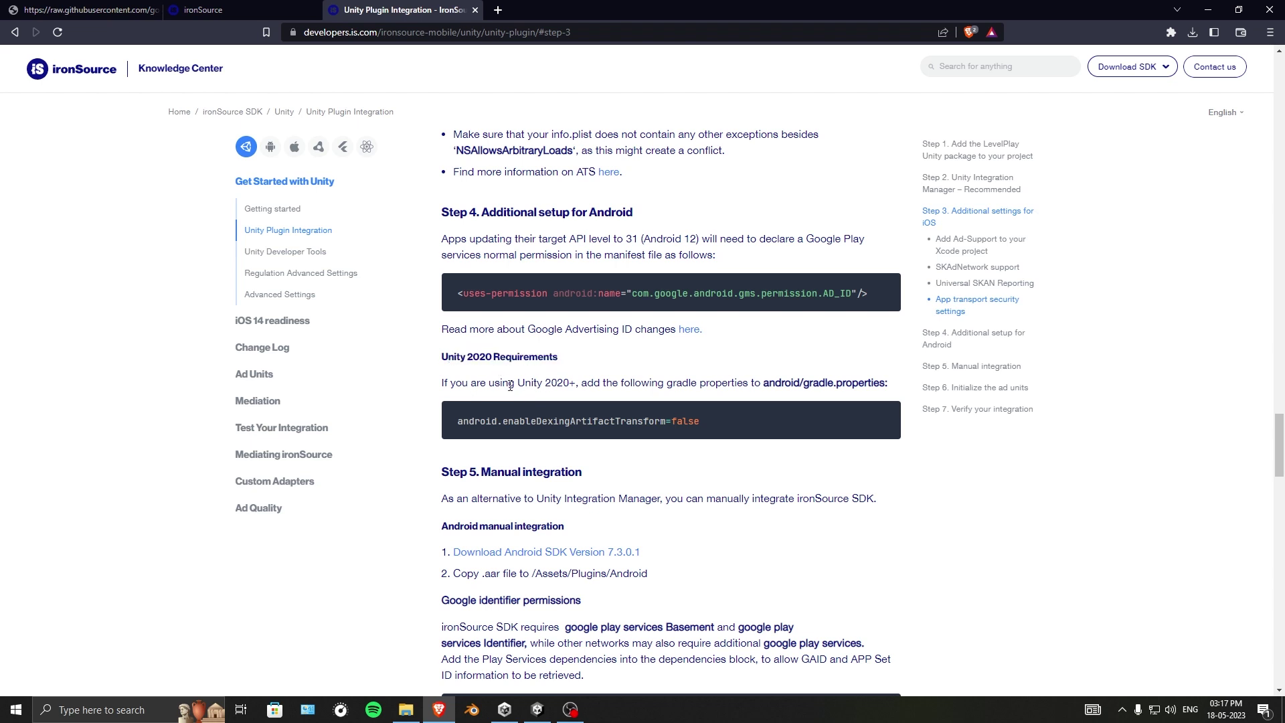
drag(548, 384, 746, 383)
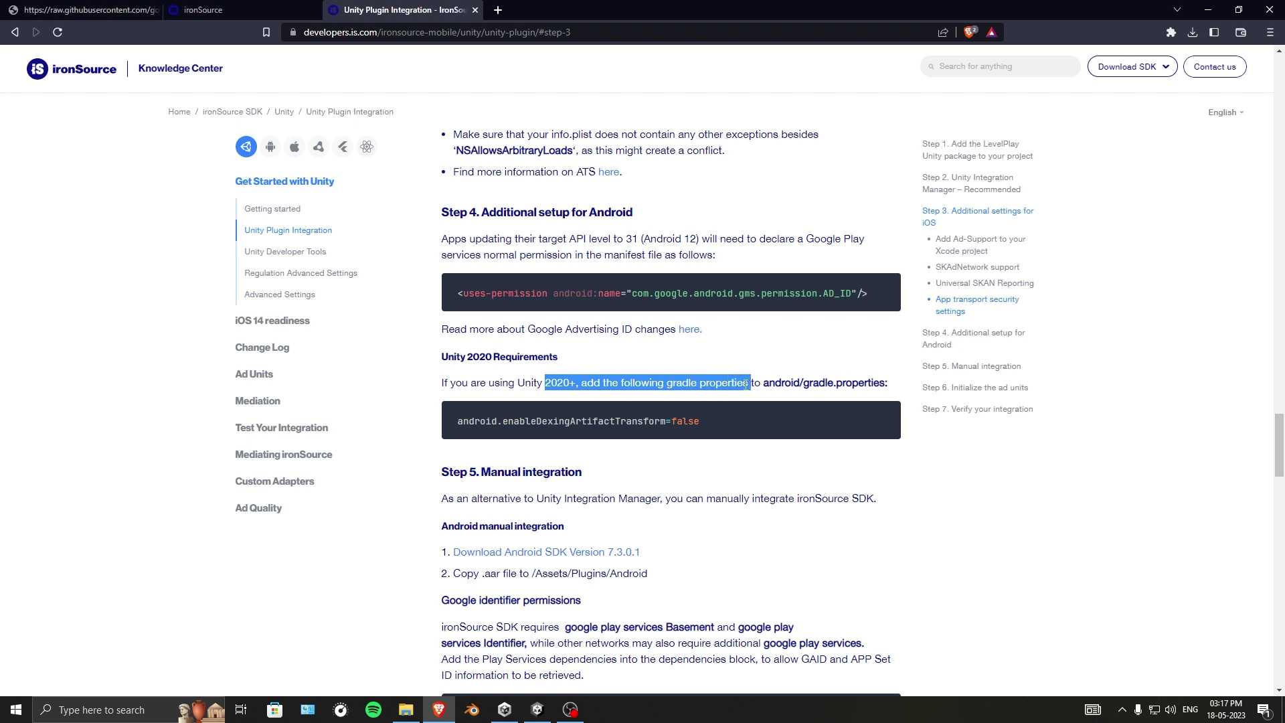
click(804, 384)
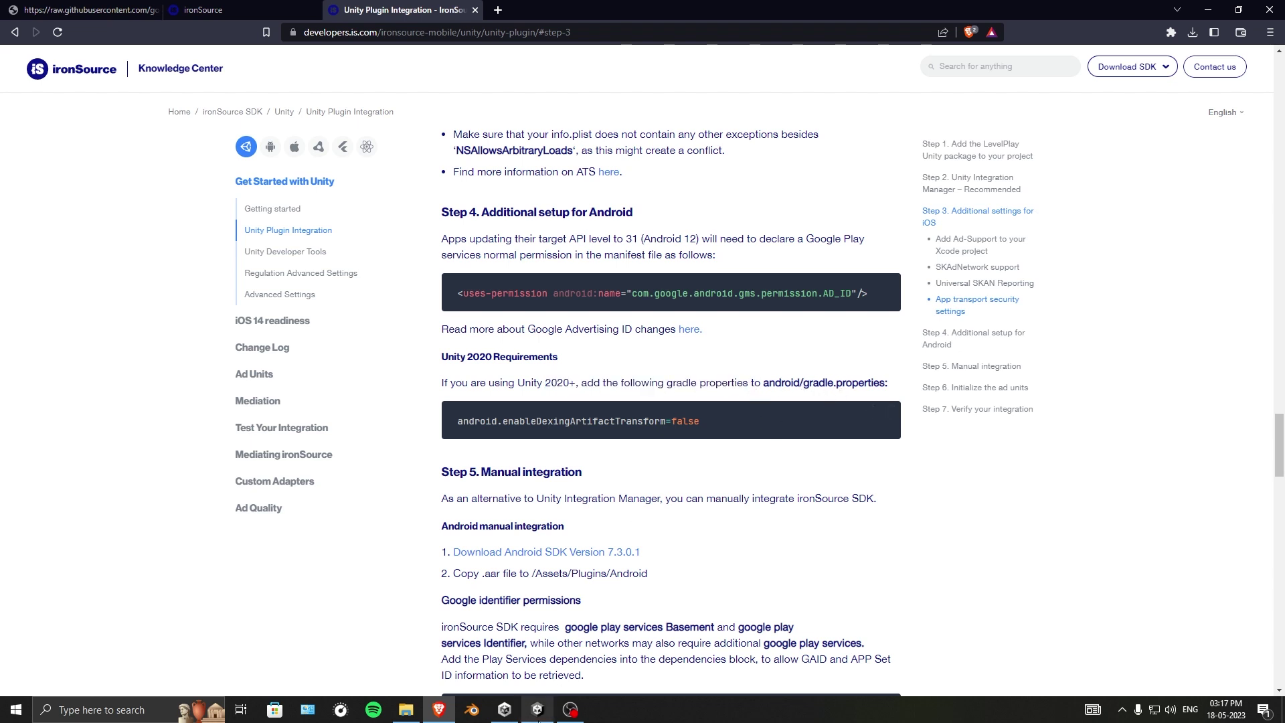
- Switch back to the Unity editor and enable Custom Gradle Properties Template in the Build section of the Player settings
mouse_move(538, 708)
click(549, 684)
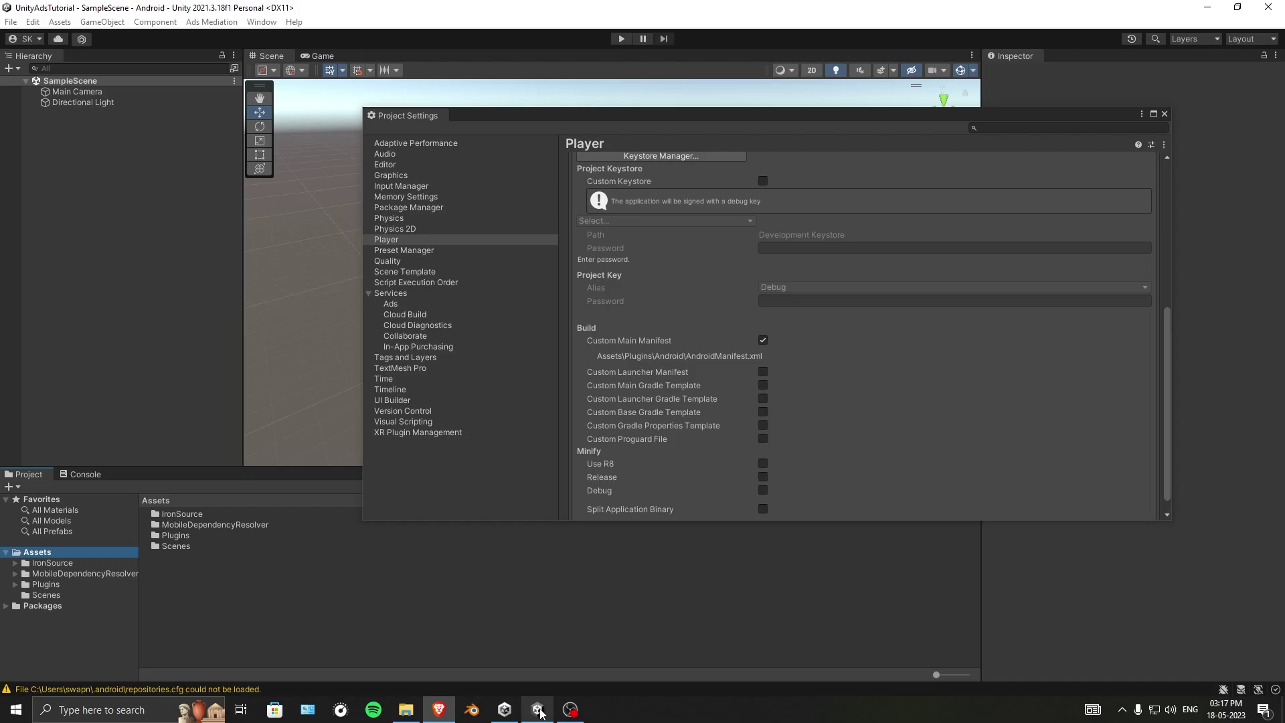
click(625, 385)
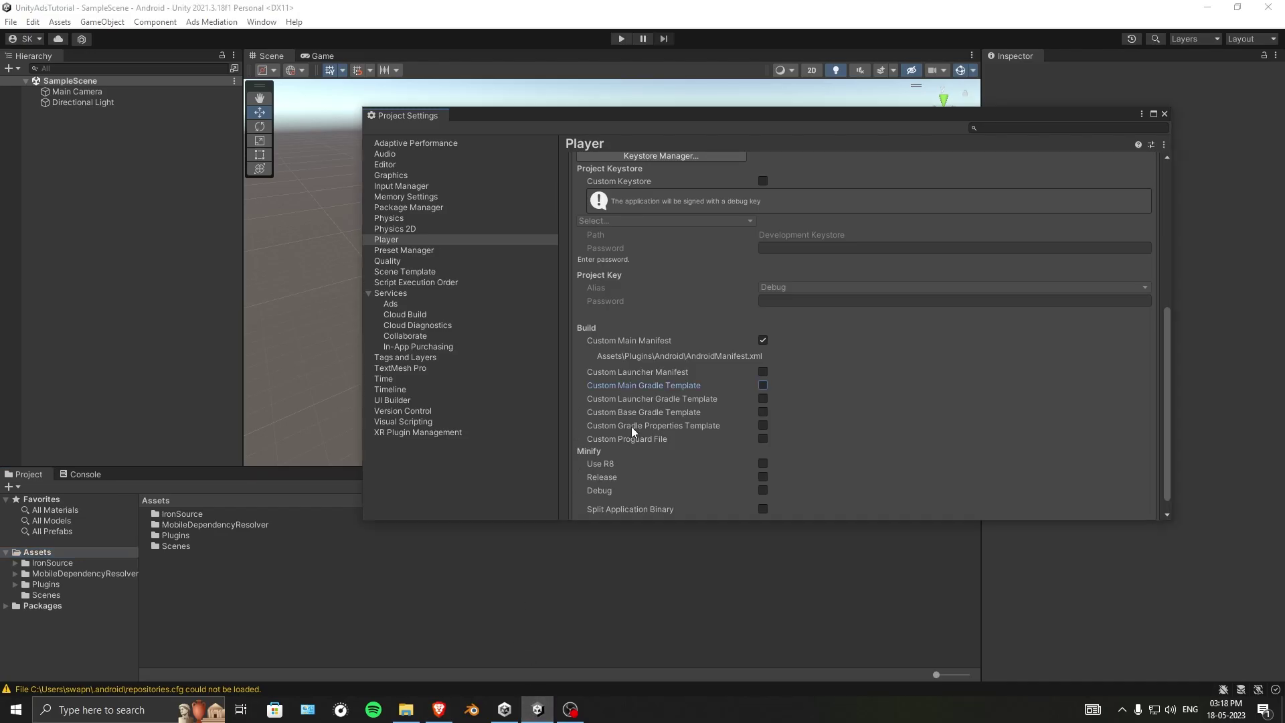
click(763, 426)
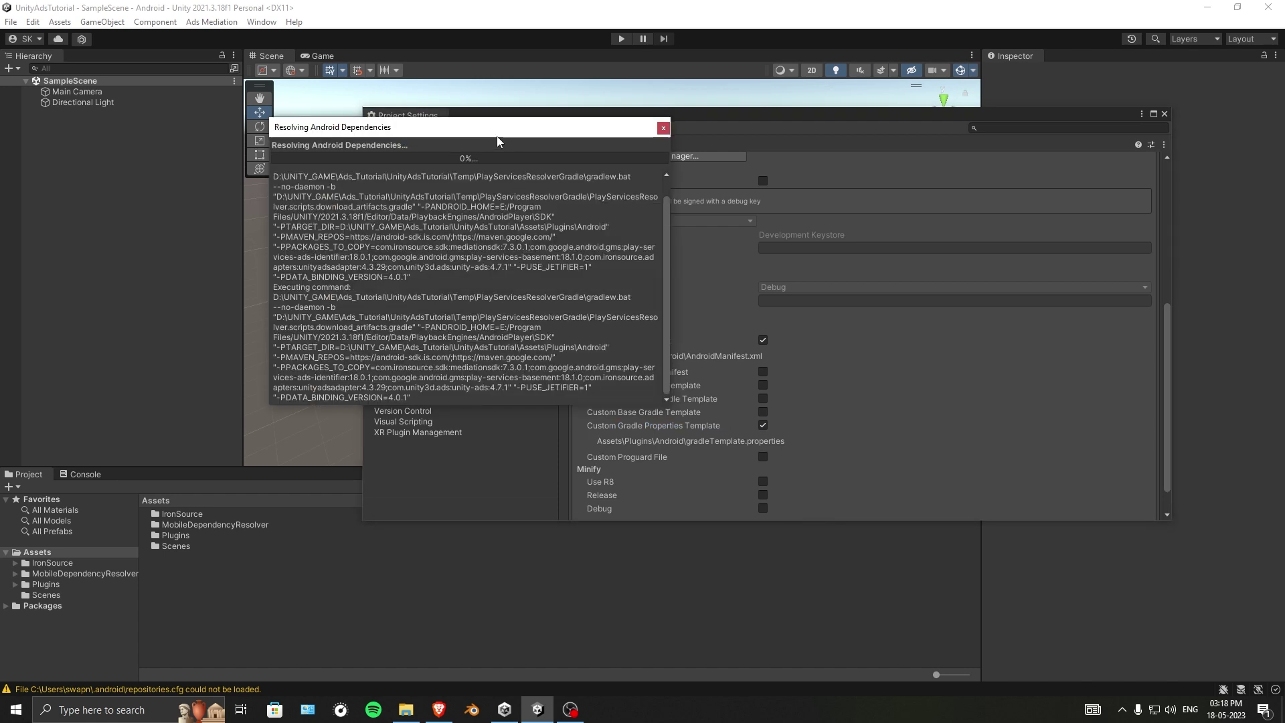
drag(507, 130, 362, 178)
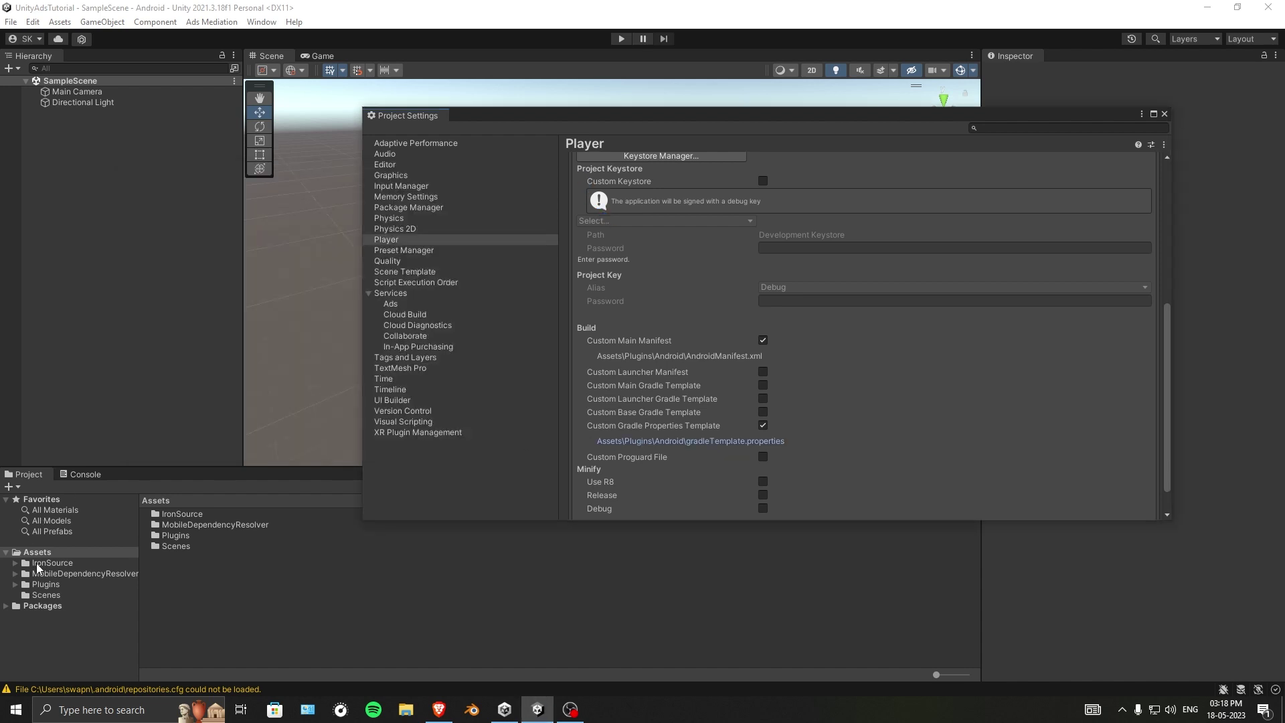
- Show the Assets folder in File Explorer again, with the window placed beside the gradle properties template path
right_click(41, 555)
click(139, 208)
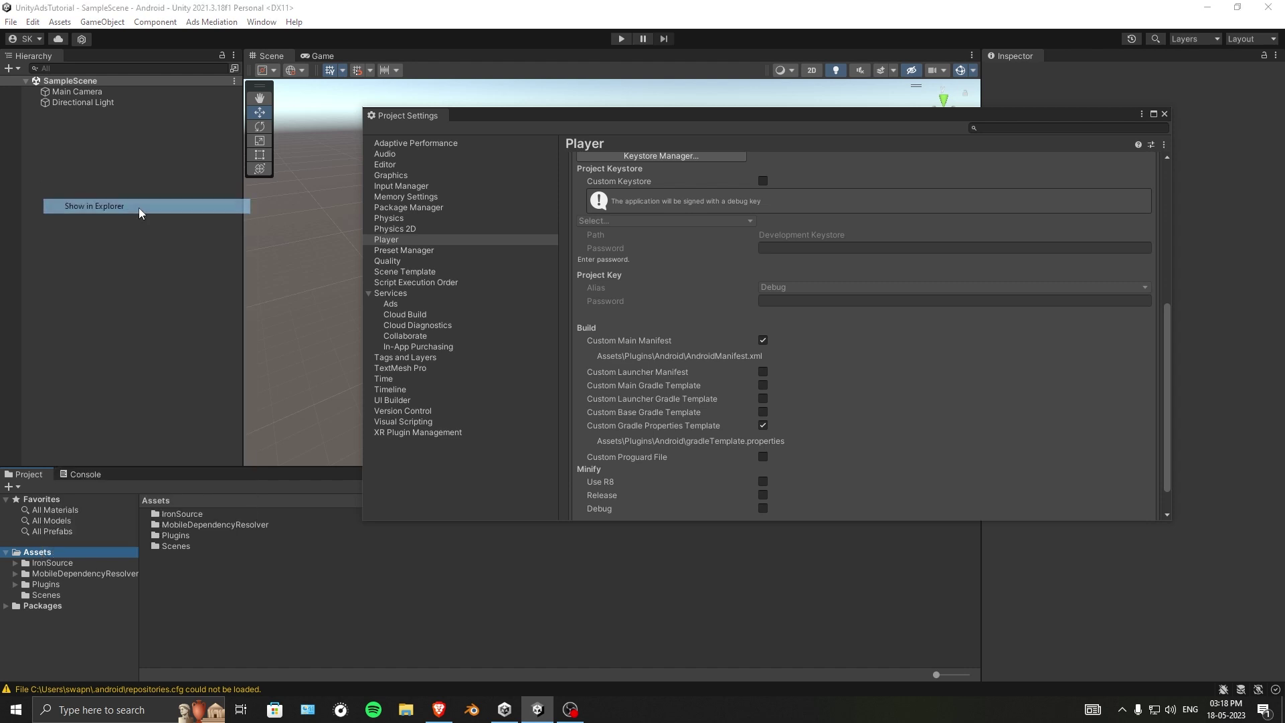
drag(374, 9, 229, 153)
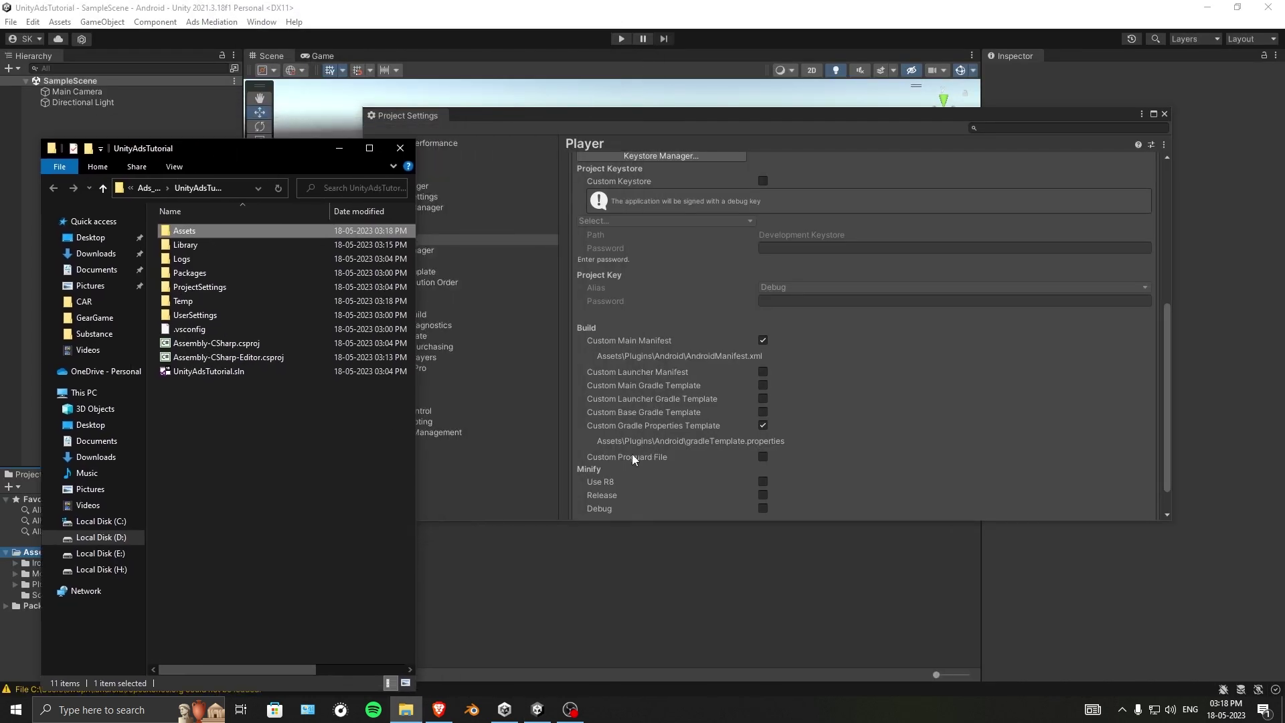
- Browse from the Assets folder into Plugins and its Android subfolder, and select the gradleTemplate.properties file
double_click(219, 232)
click(198, 261)
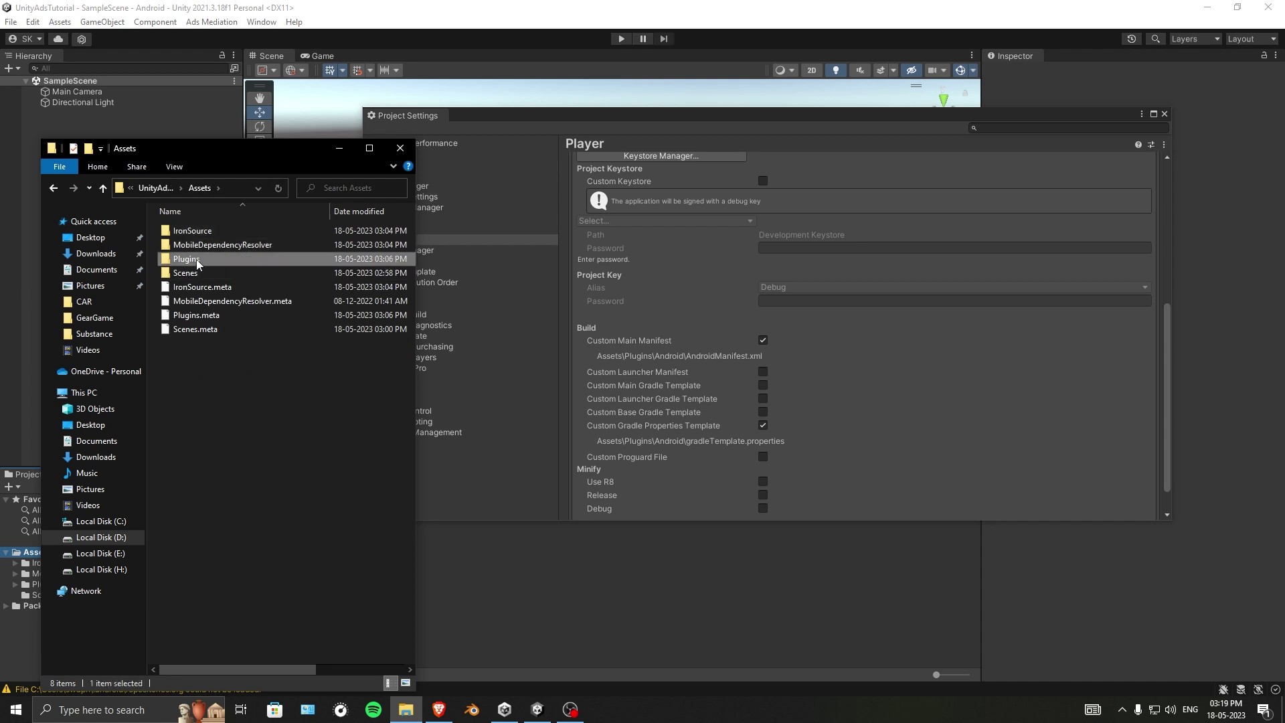
double_click(197, 261)
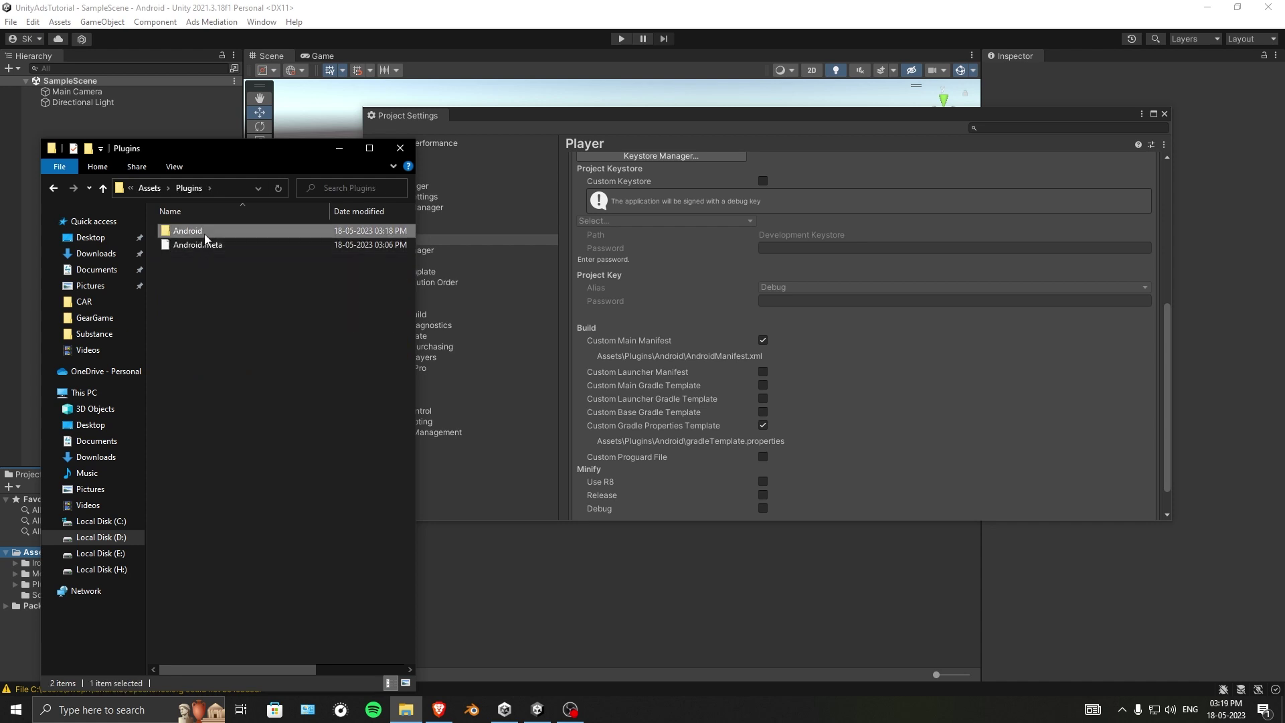
double_click(204, 235)
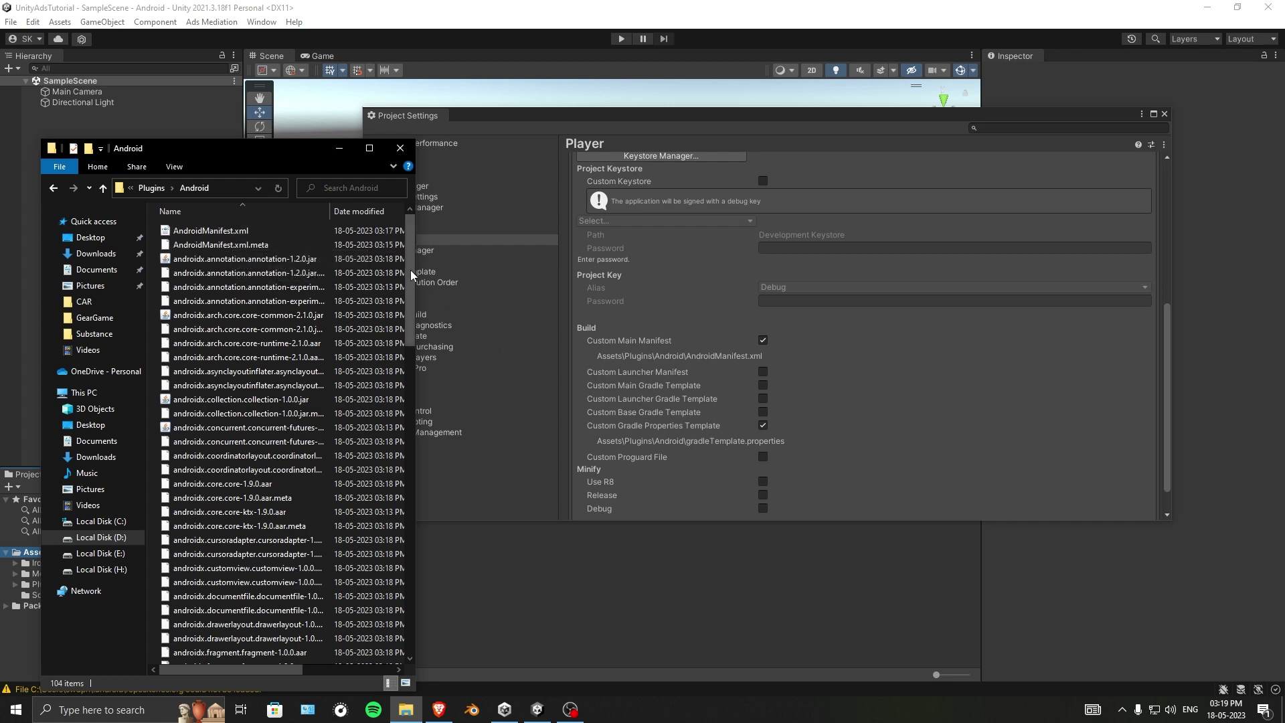
drag(407, 261, 408, 549)
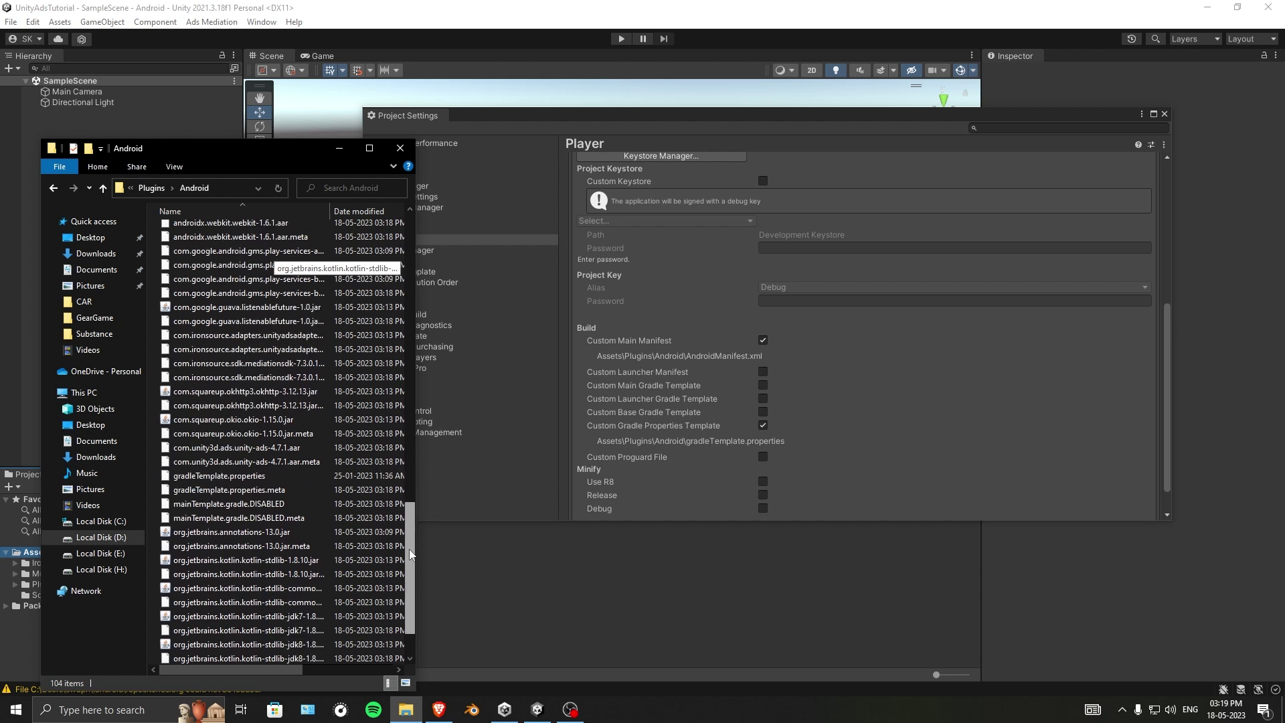
click(230, 479)
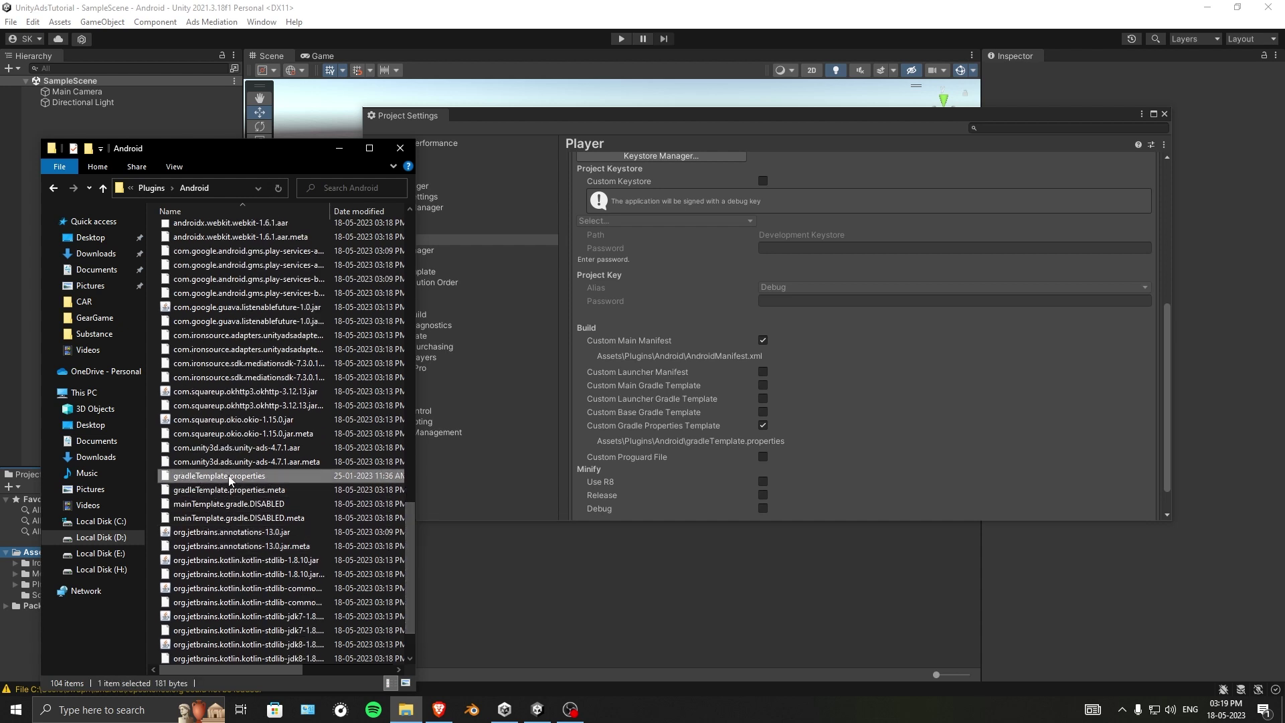
- Open gradleTemplate.properties with Notepad, keeping Notepad as the app always used for .properties files
right_click(229, 479)
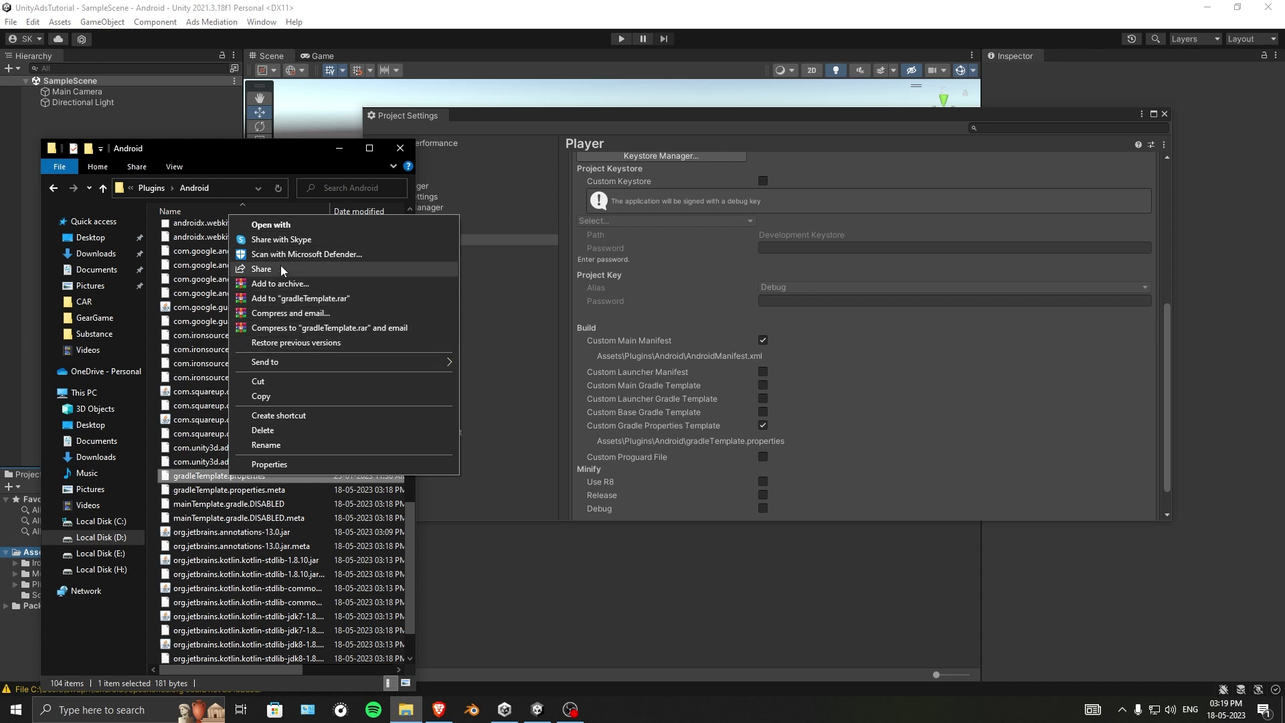
click(333, 223)
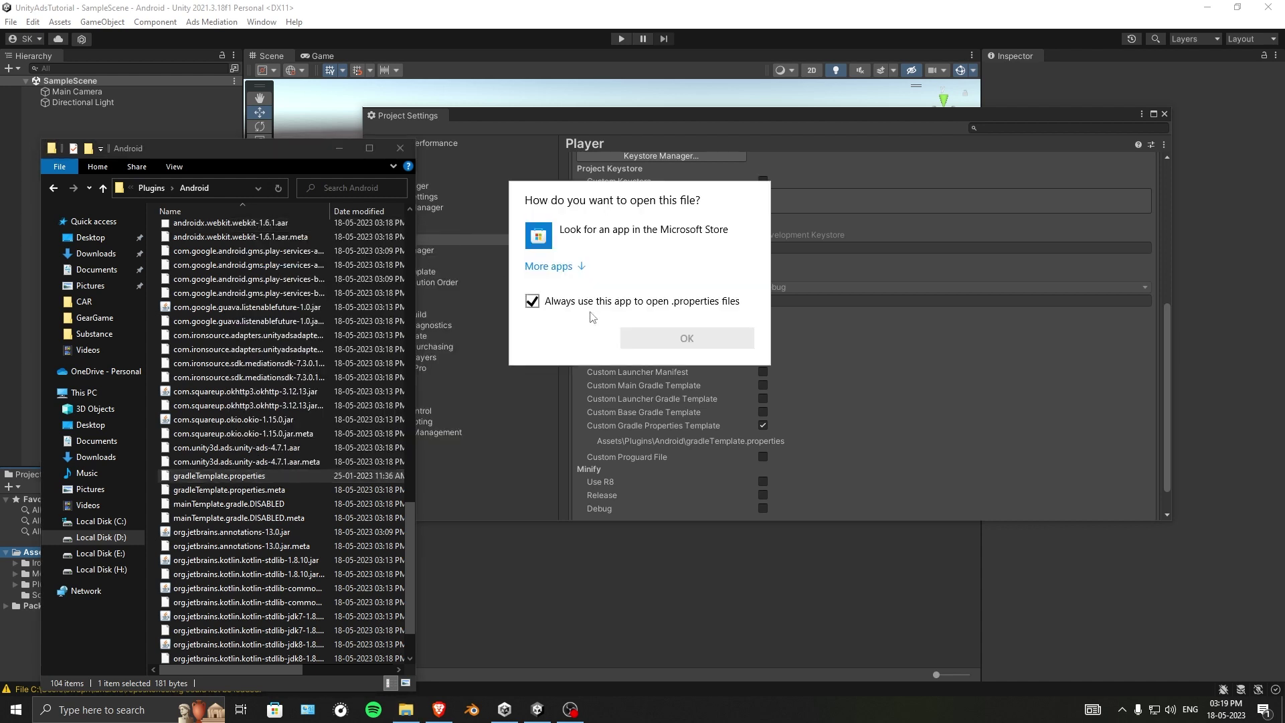
click(551, 267)
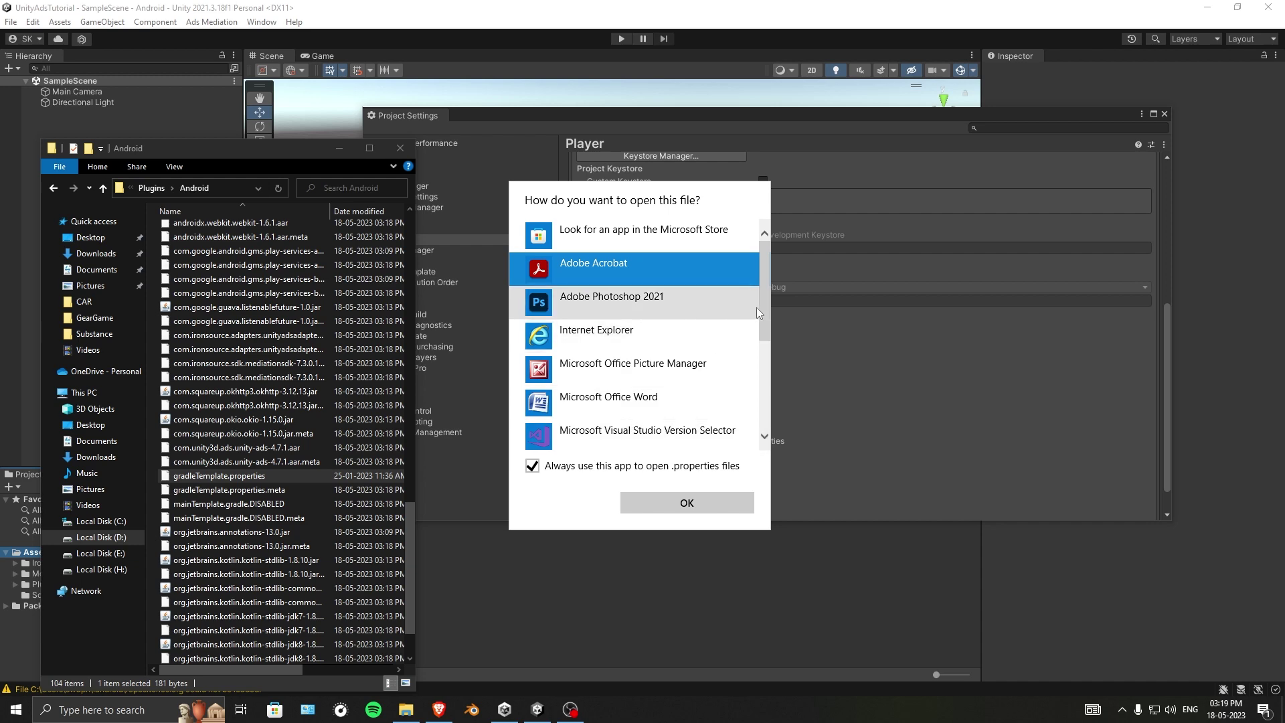
drag(764, 310, 764, 354)
click(621, 355)
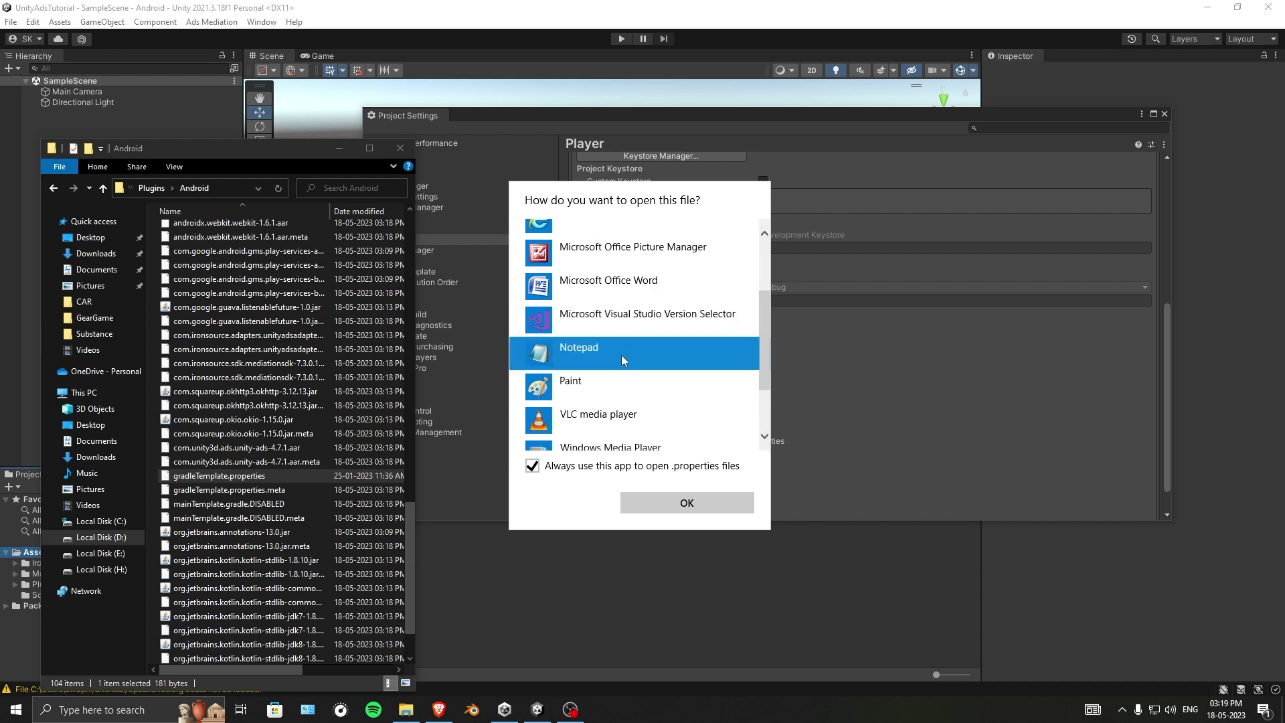
click(698, 503)
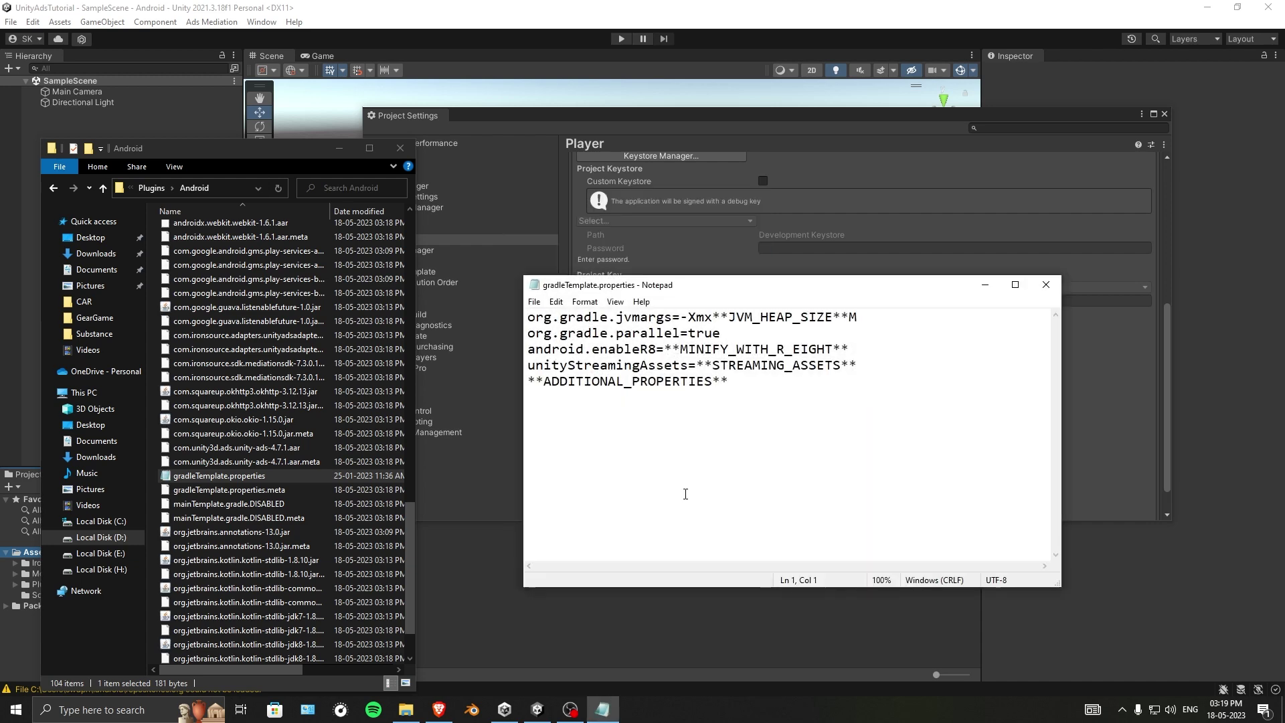
- Add android.enableDexingArtifactTransform=false, copied from the ironSource documentation, as the last line of gradleTemplate.properties, then save and close the file
drag(822, 286, 355, 208)
click(547, 206)
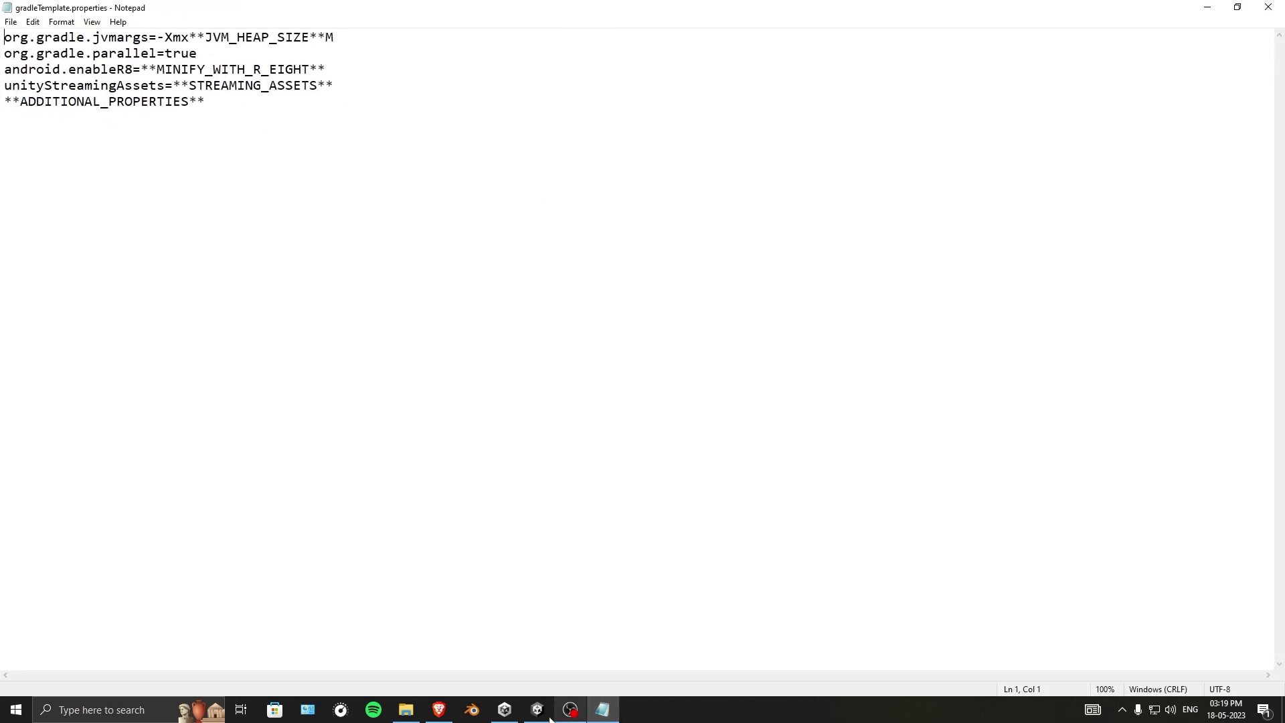
click(442, 711)
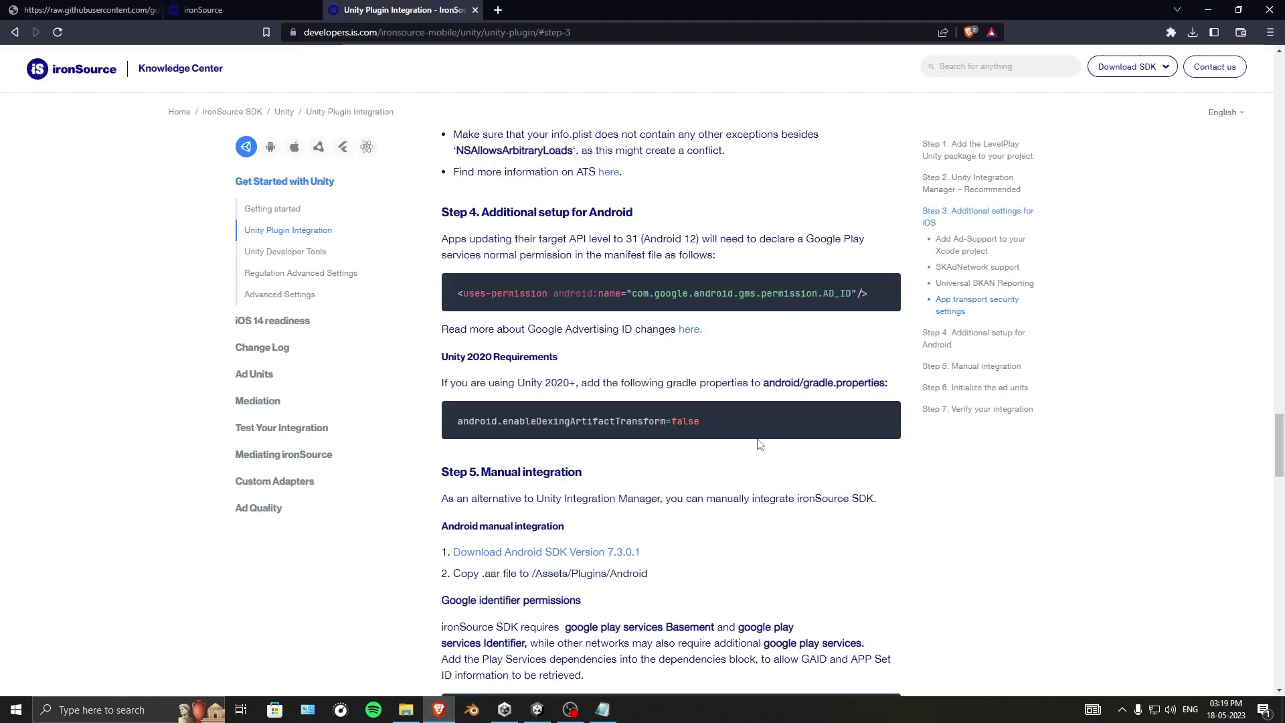
click(891, 415)
click(602, 709)
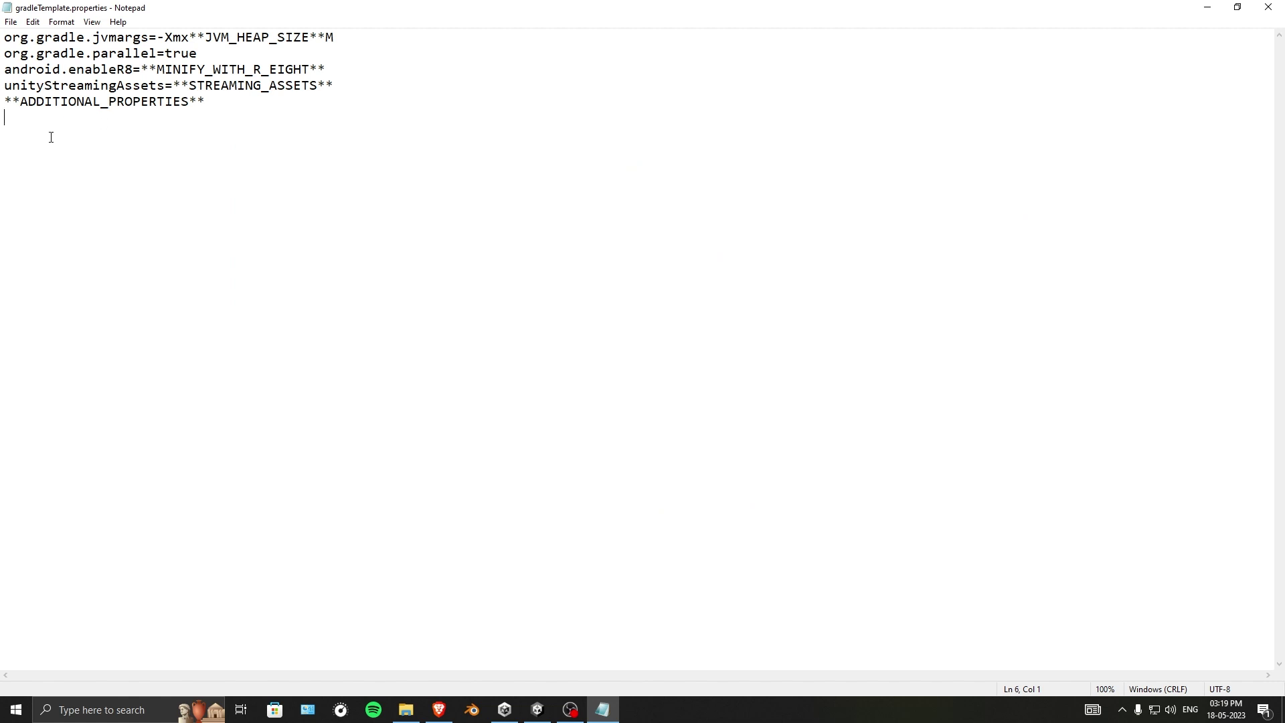
key(ctrl+v)
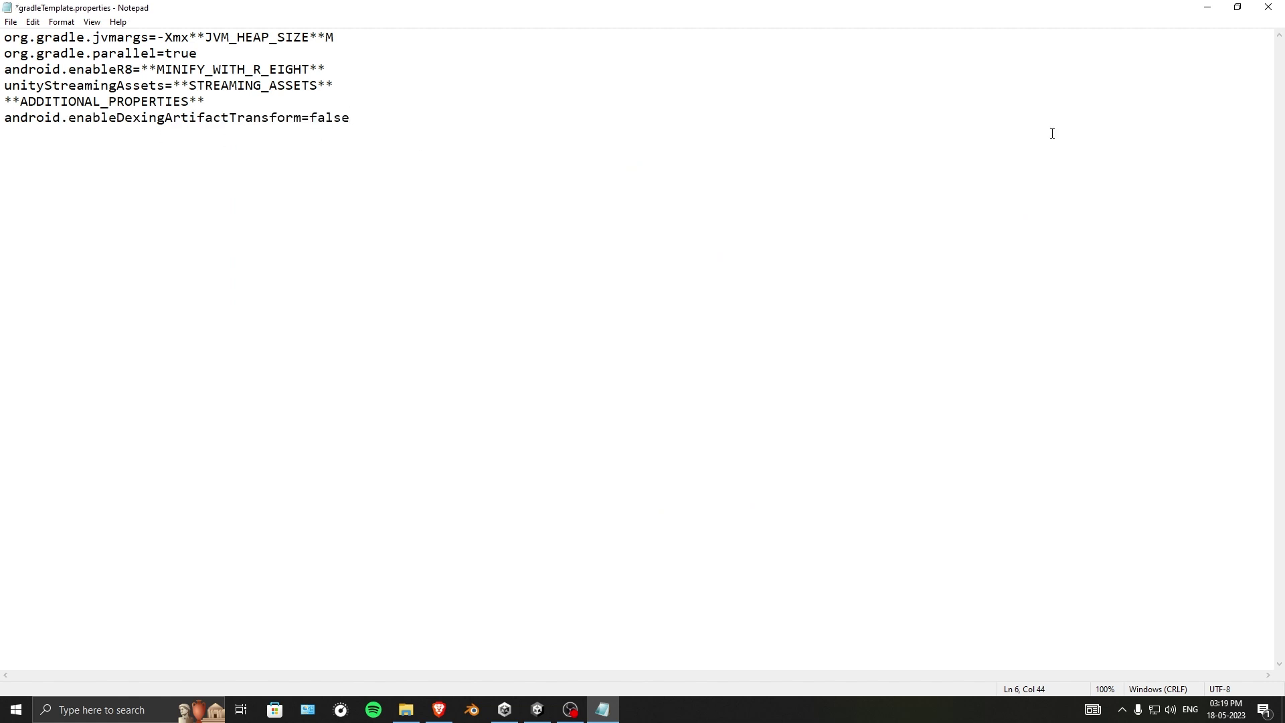
click(1272, 13)
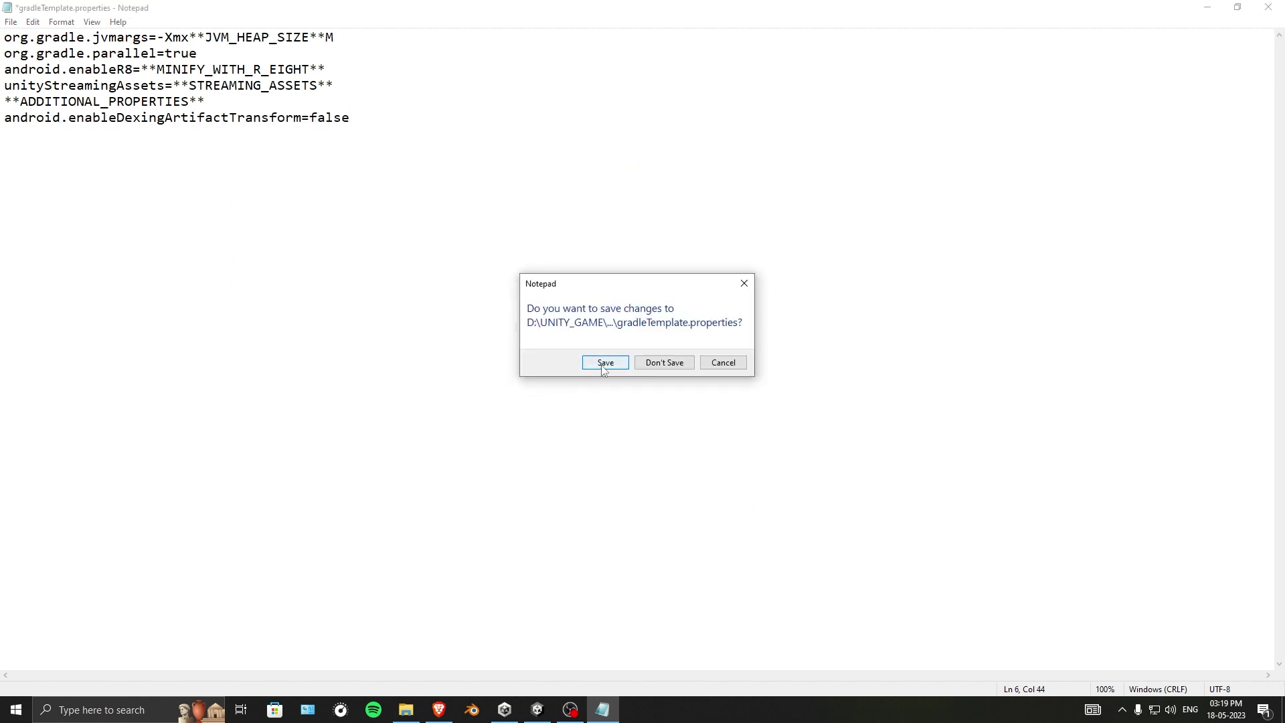
click(606, 363)
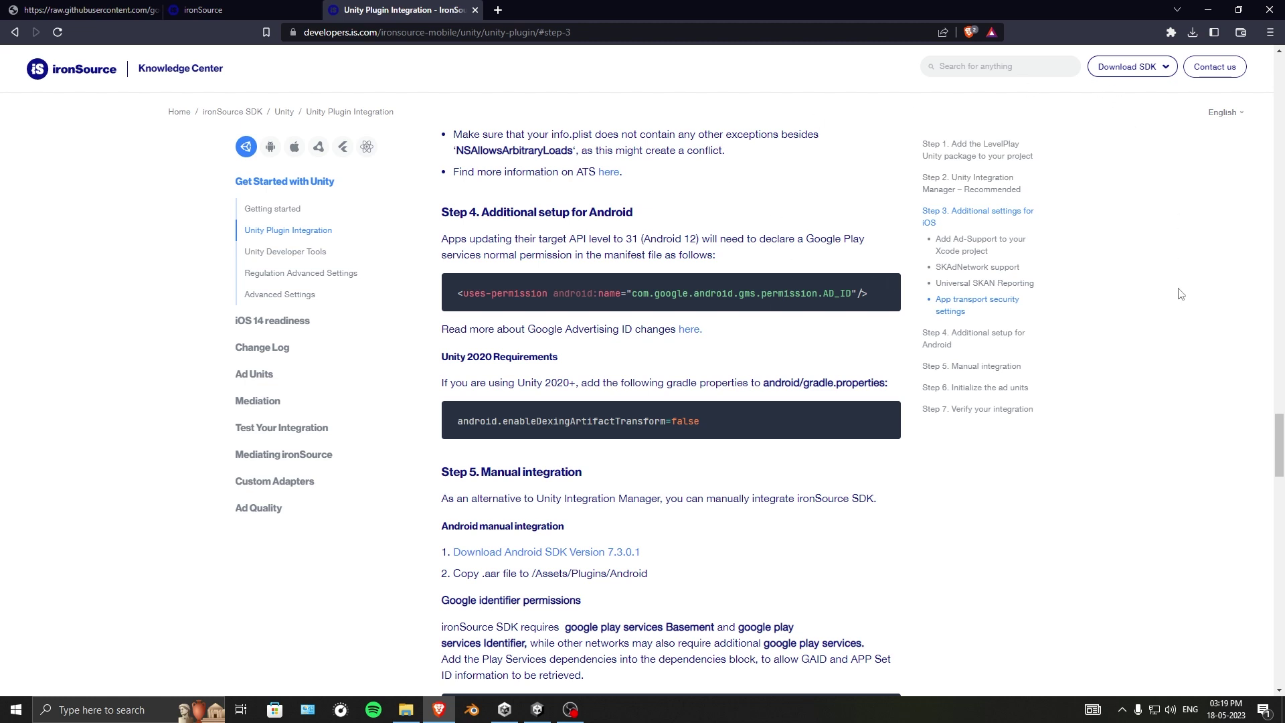
- Leave the browser documentation for the Unity editor, and close the File Explorer and Project Settings windows
scroll(1199, 307, down, 1)
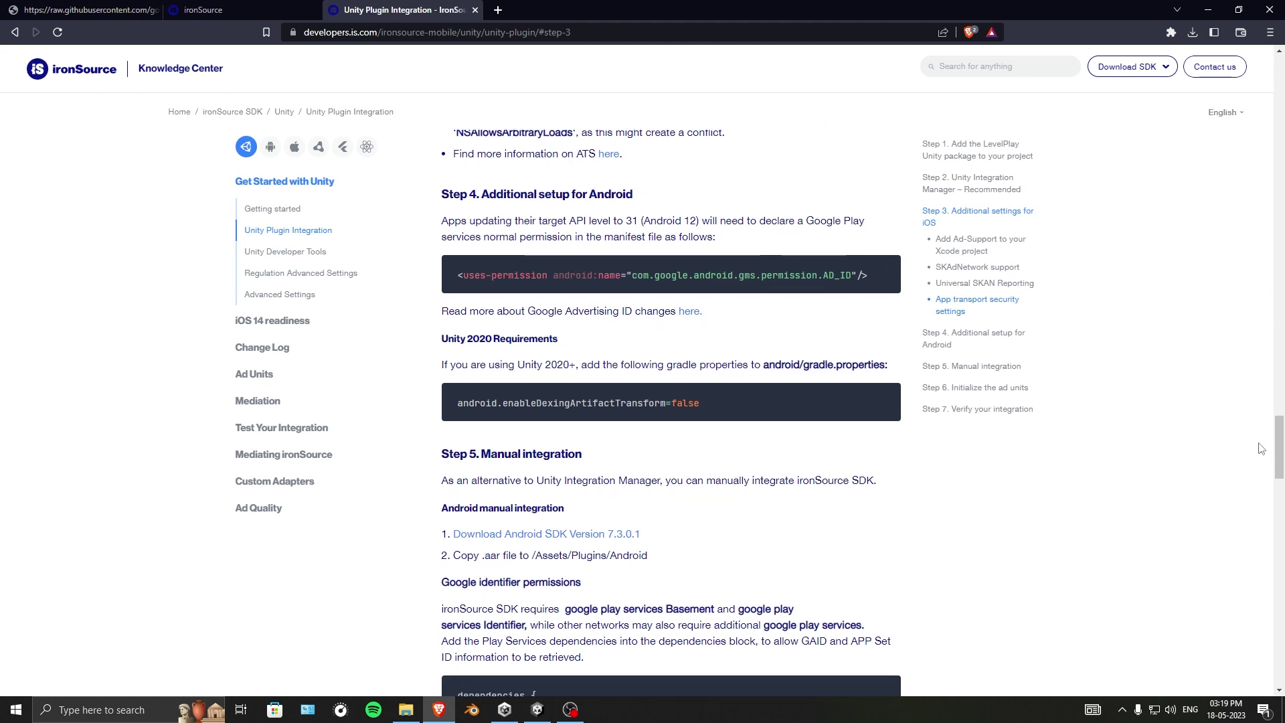
scroll(1281, 448, up, 2)
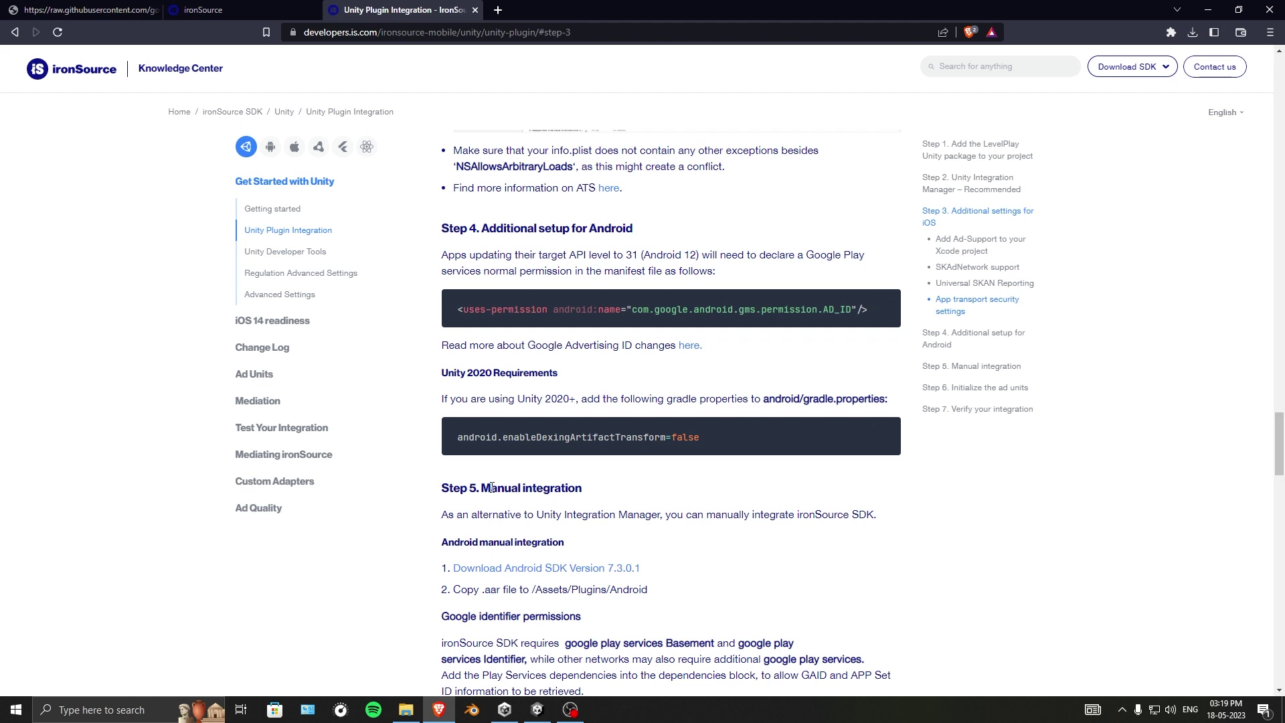
click(1208, 10)
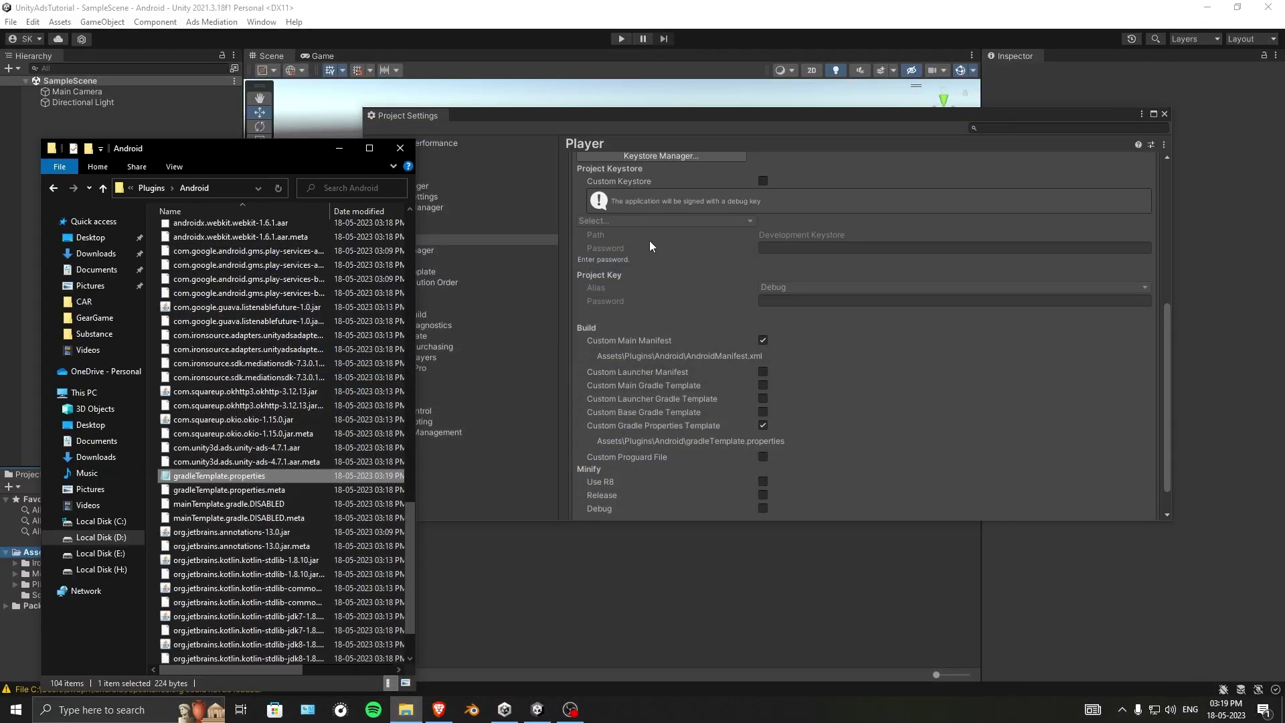
click(399, 150)
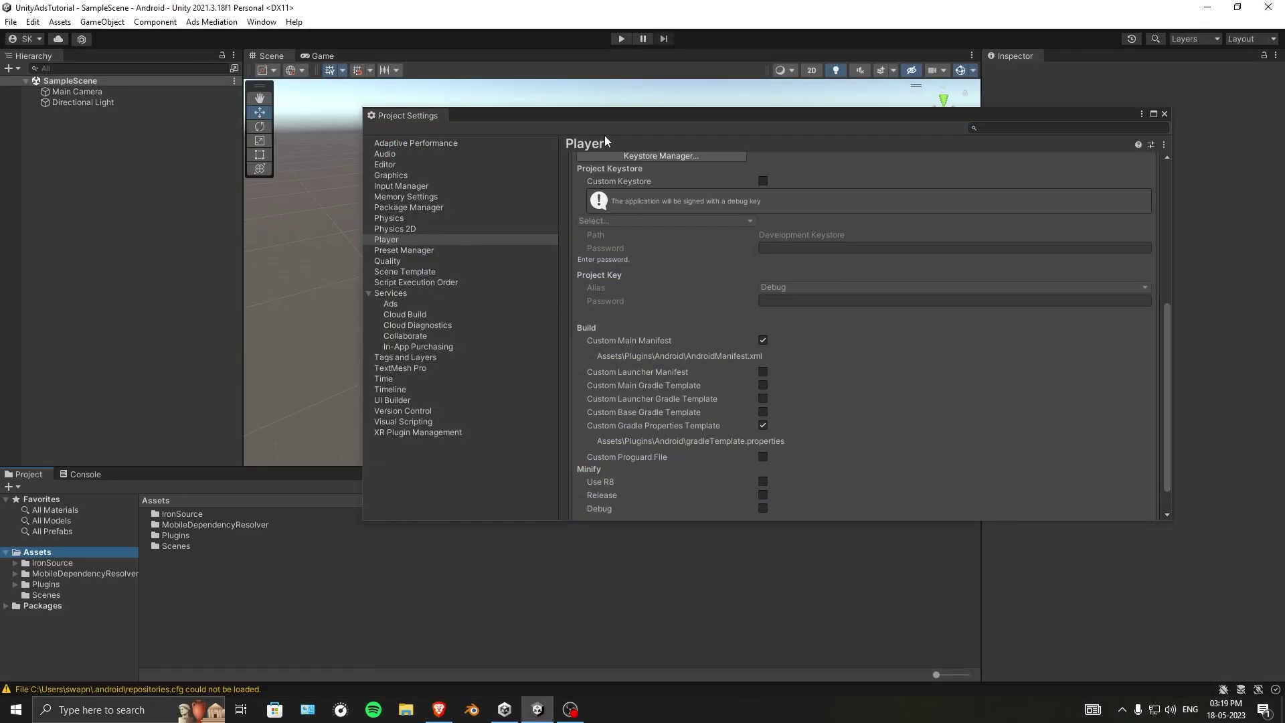
click(1165, 115)
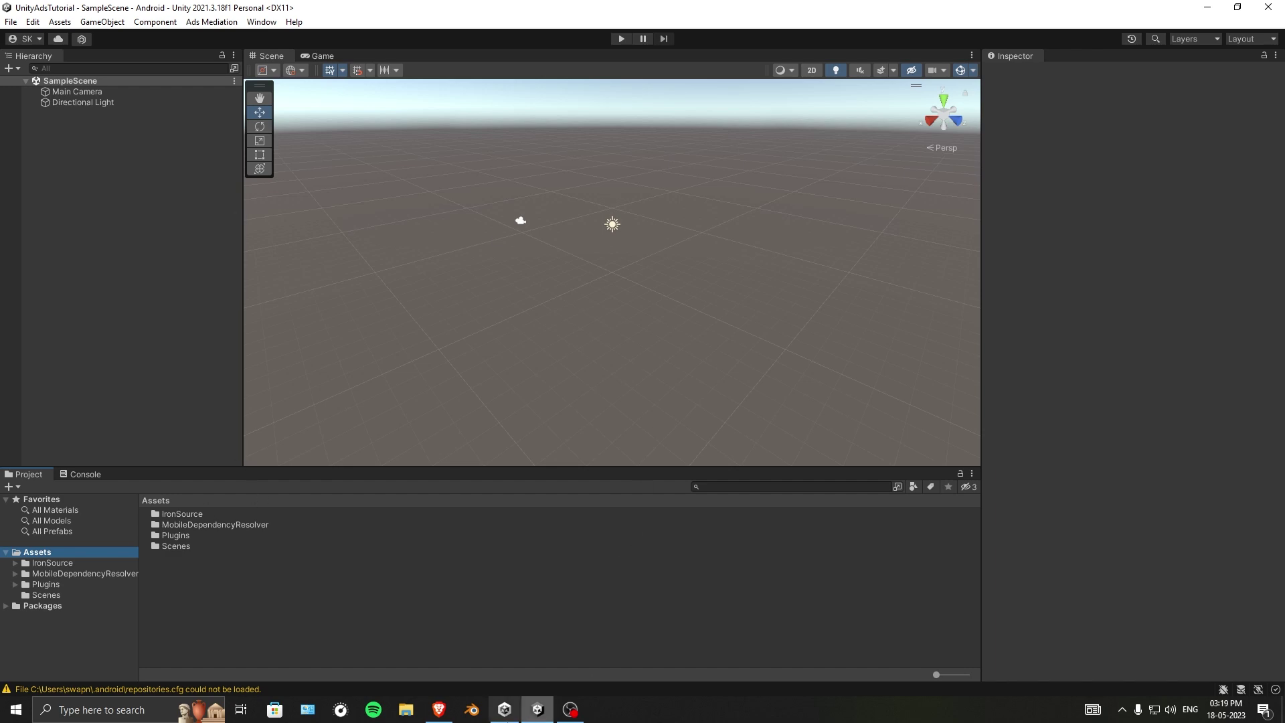
- Switch to the browser and review the Unity Plugin Integration guide from manual integration through ad unit initialization to the final verification section
click(439, 709)
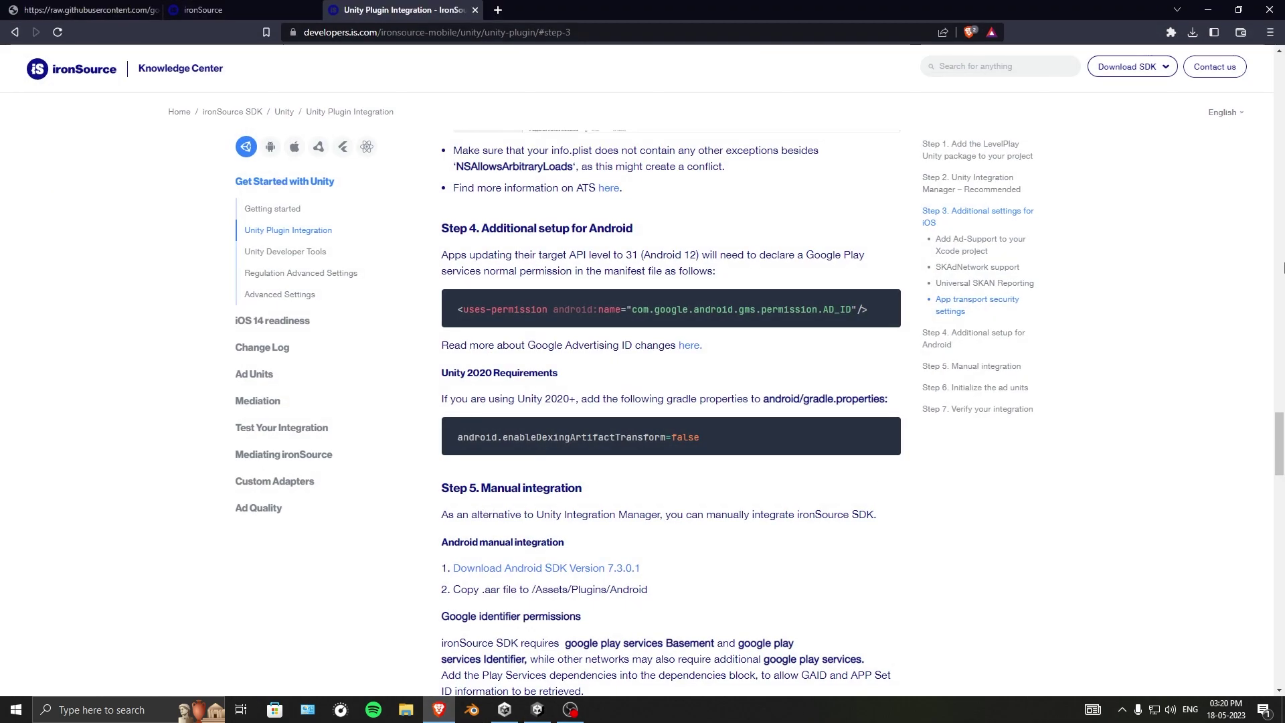
drag(1282, 444, 1282, 505)
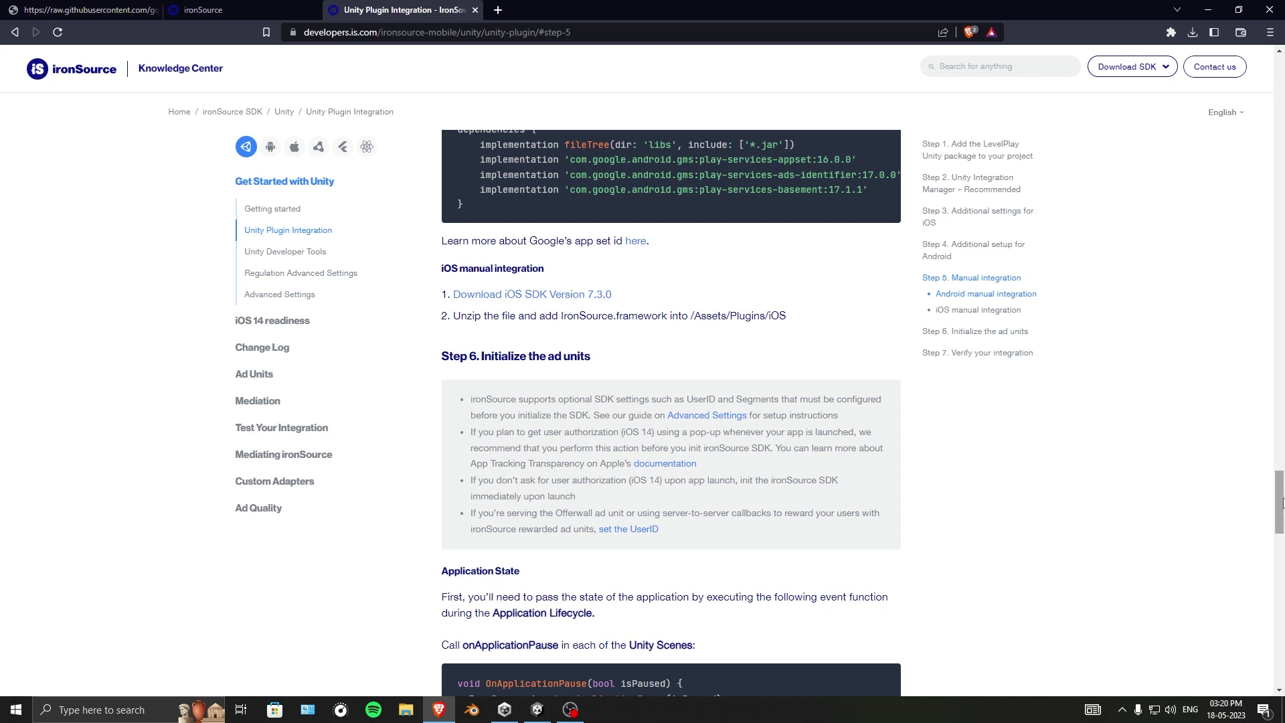
drag(1282, 502, 1274, 522)
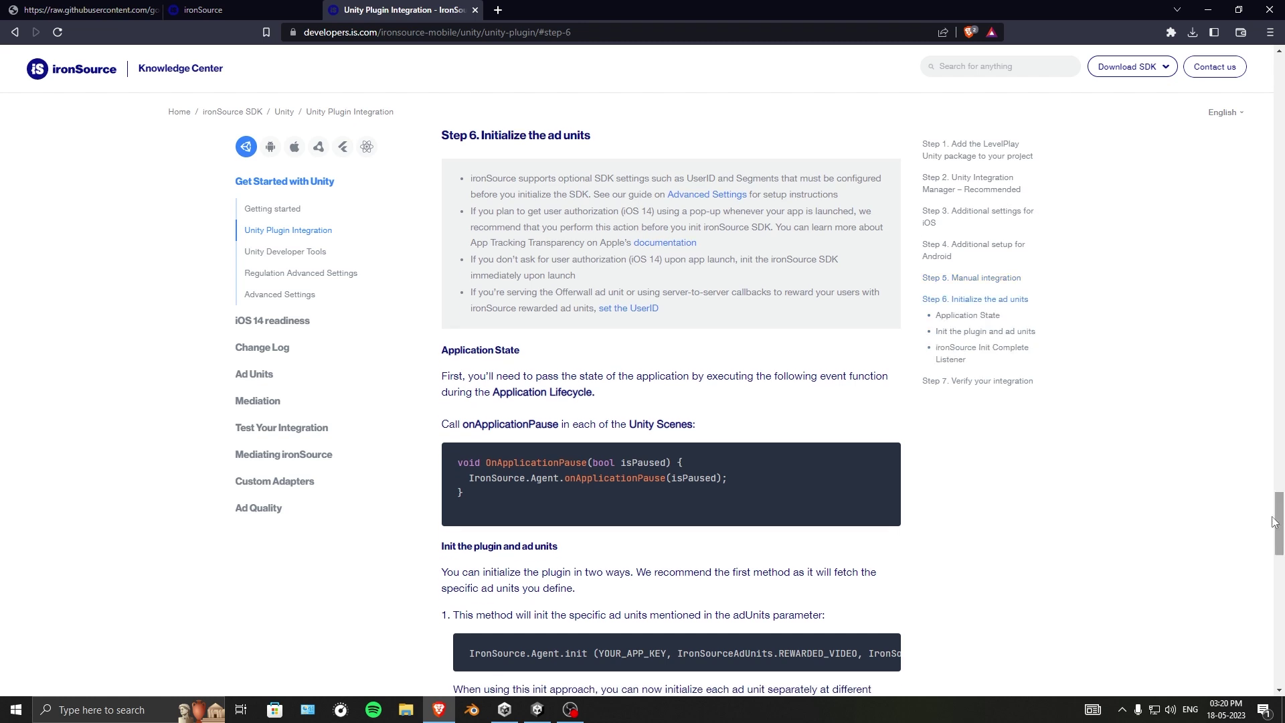
scroll(1280, 523, down, 2)
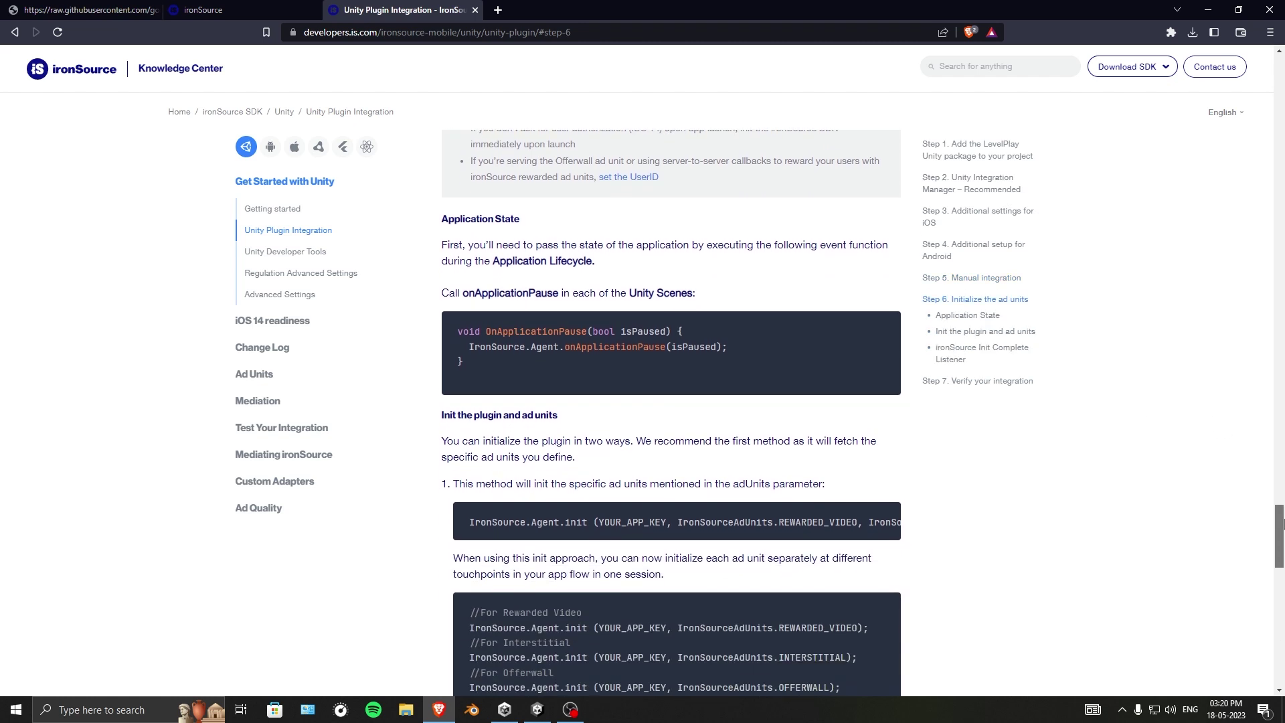
scroll(1280, 523, down, 3)
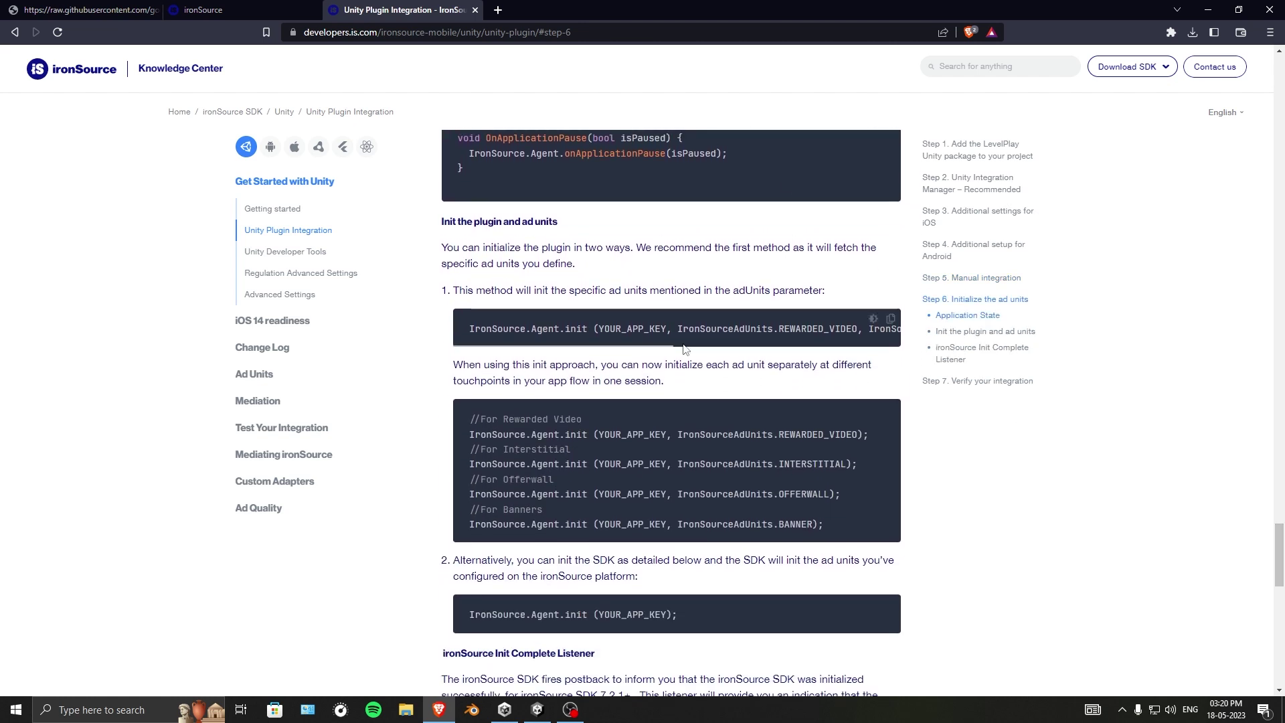
drag(1279, 550, 1283, 636)
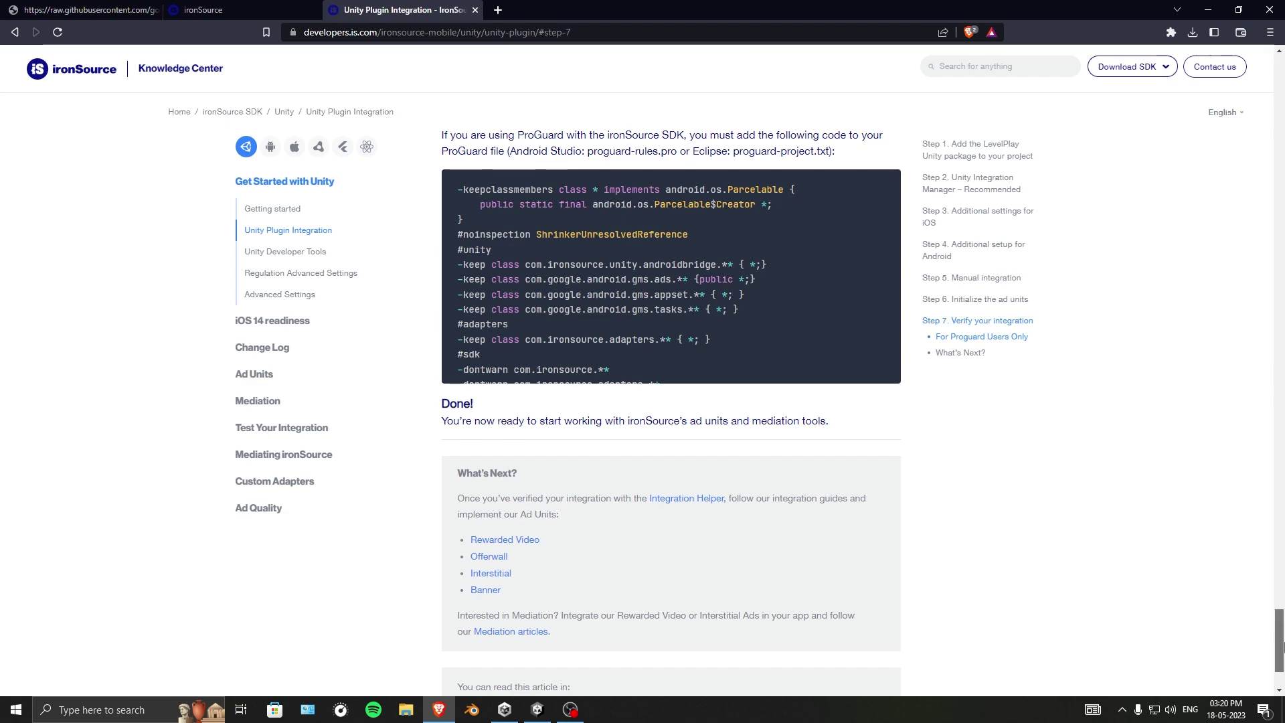
mouse_move(1281, 643)
mouse_down()
mouse_move(1281, 605)
mouse_move(1281, 648)
mouse_up()
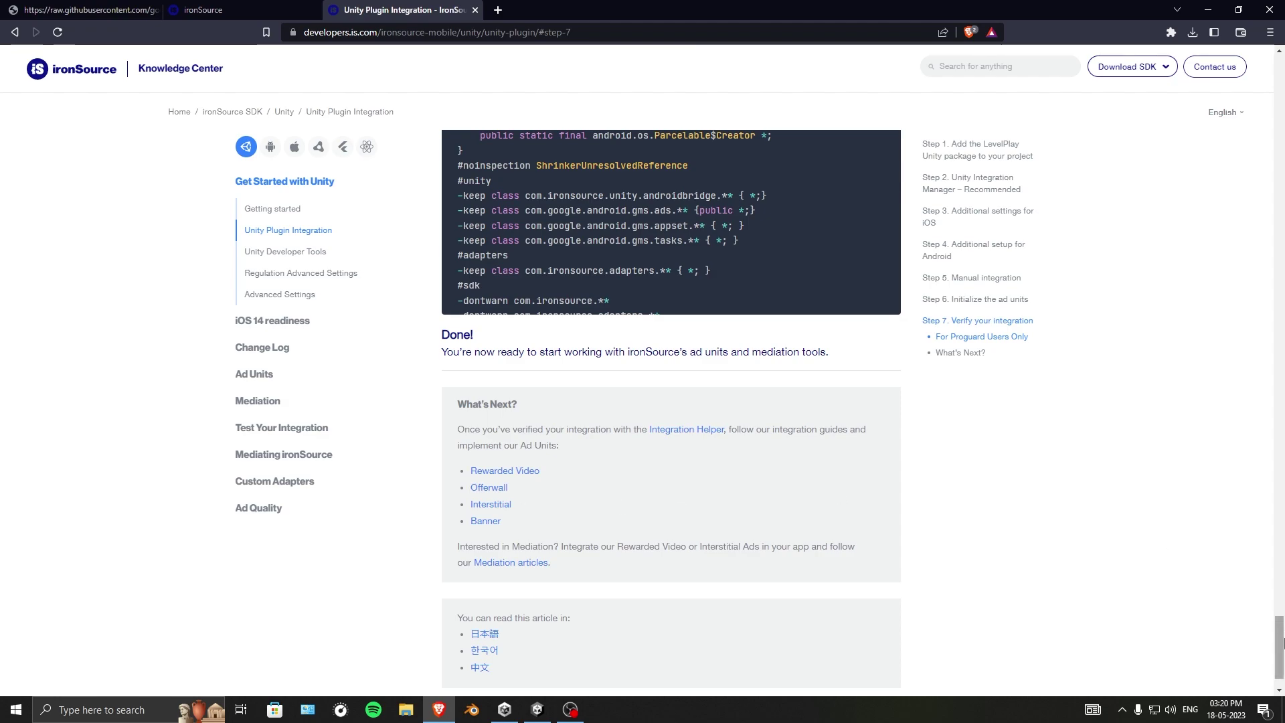
drag(1281, 638, 1281, 80)
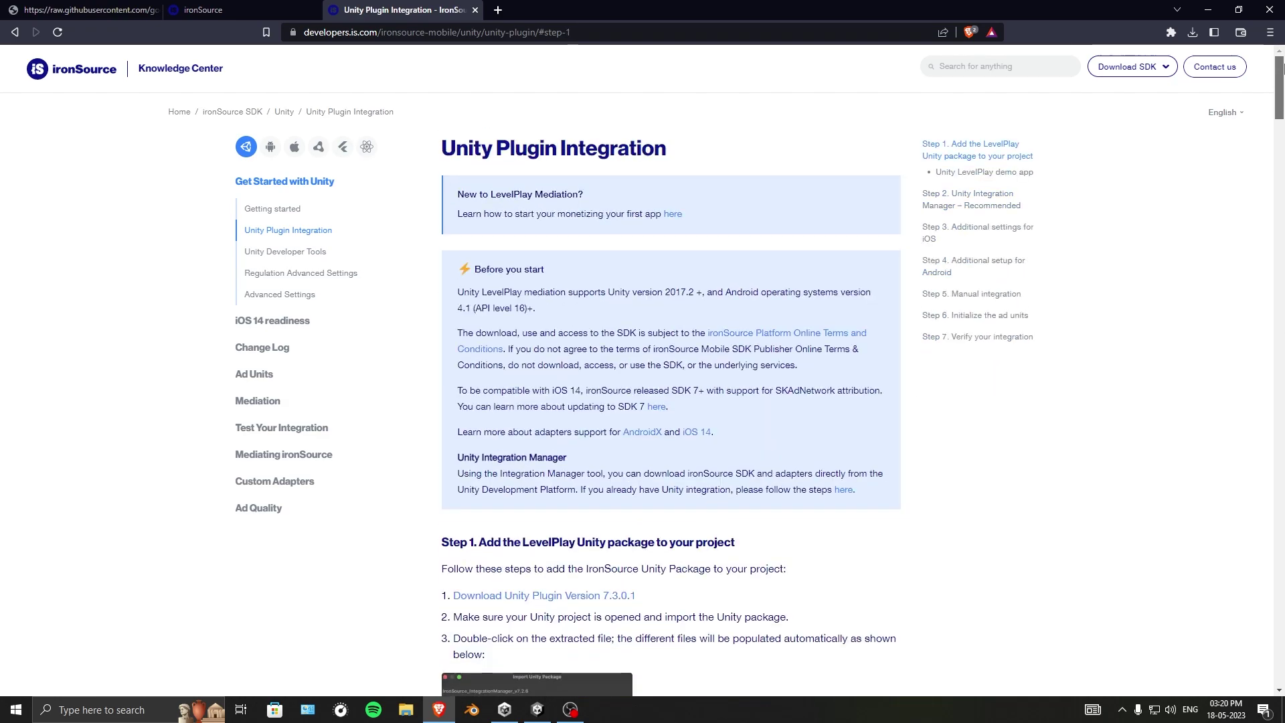
- Show the ironSource dashboard with its Monetize section collapsed, and open a new browser tab
click(202, 8)
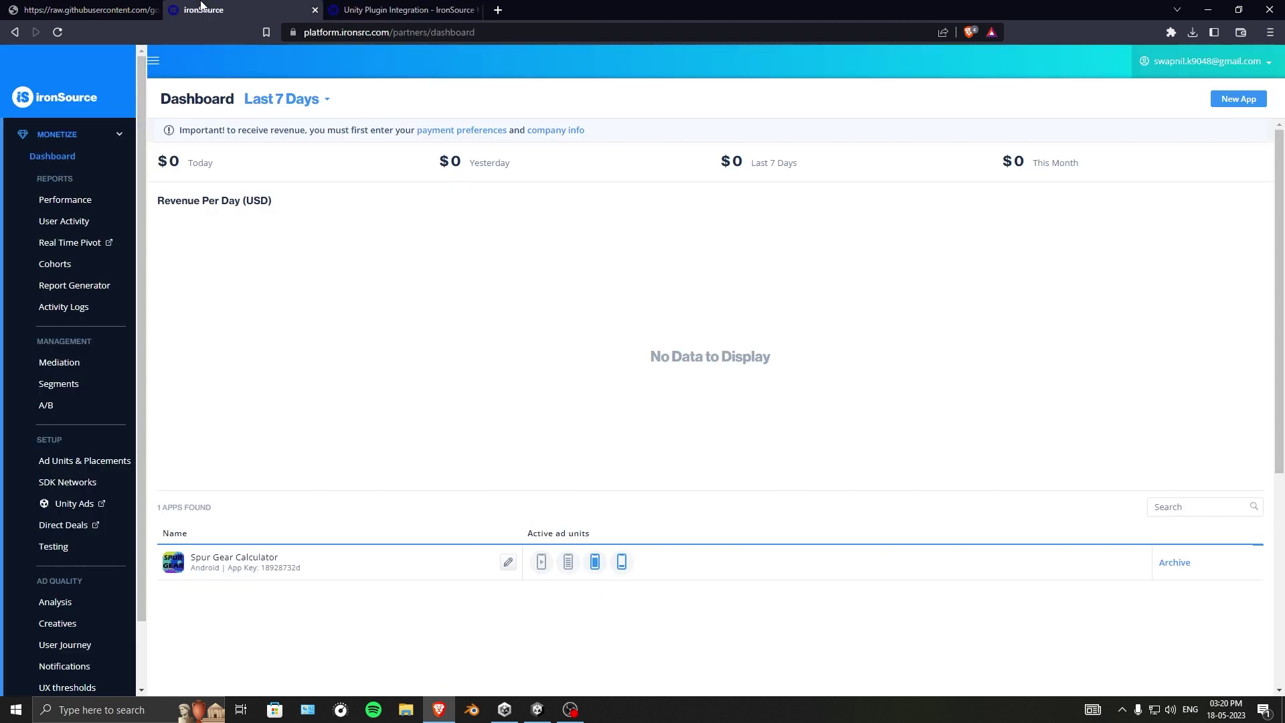
click(120, 137)
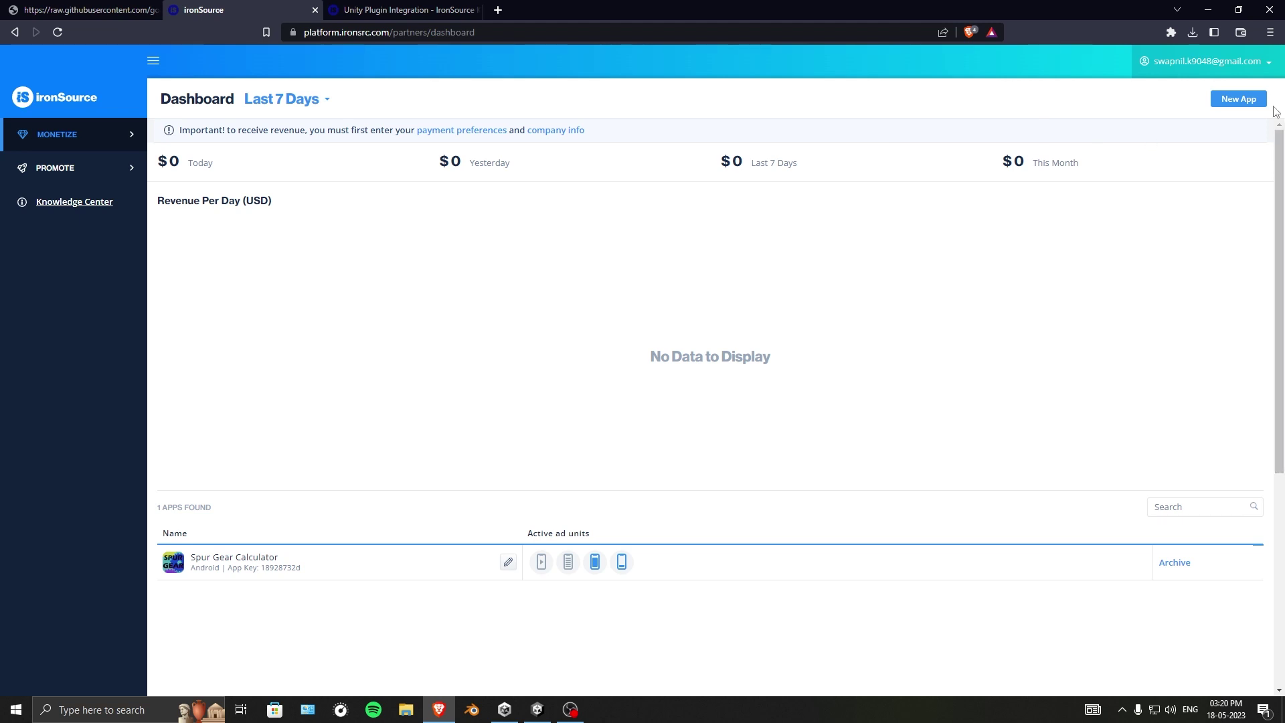
click(497, 10)
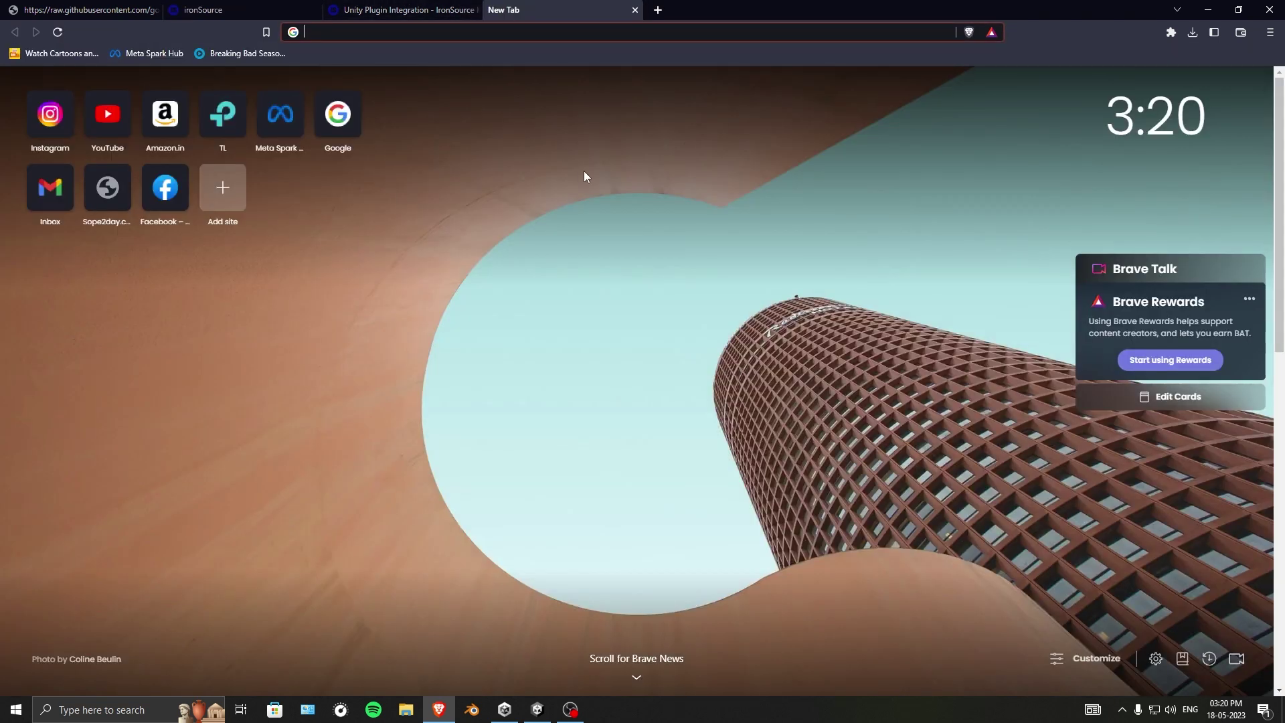
- Switch to Unity Hub and look through the account options, including Developer Dashboard
click(504, 710)
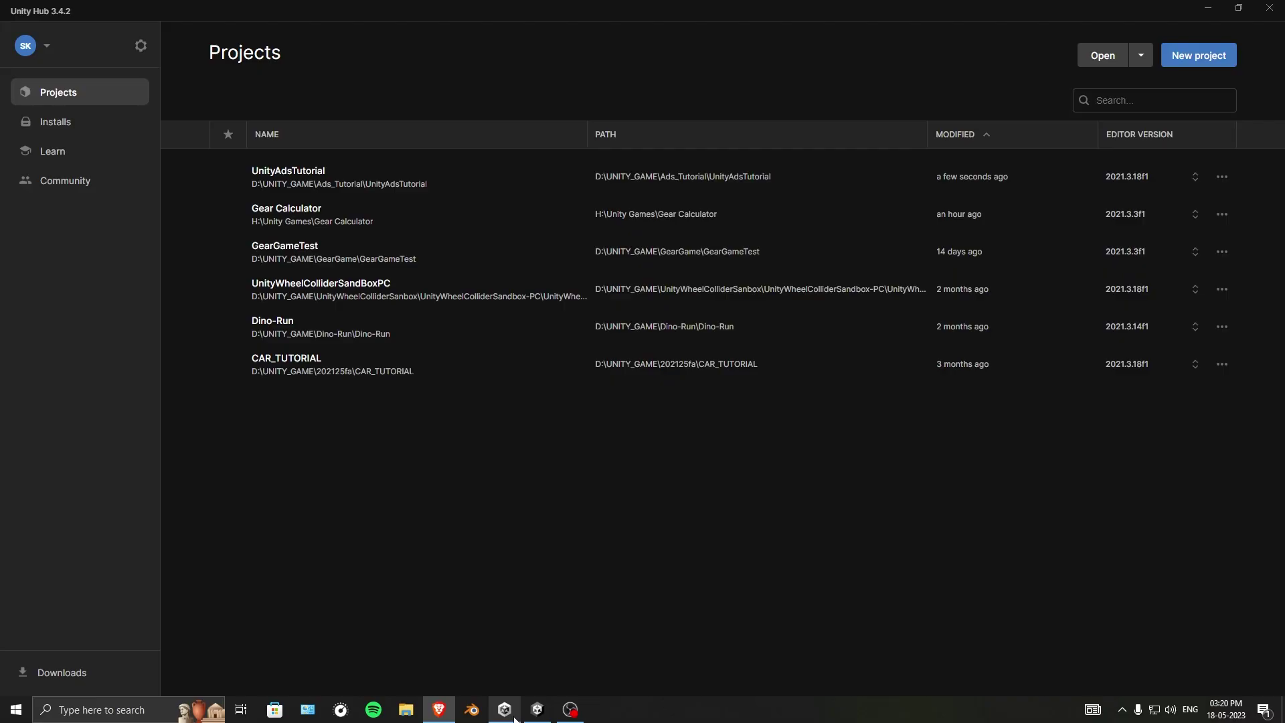
click(48, 53)
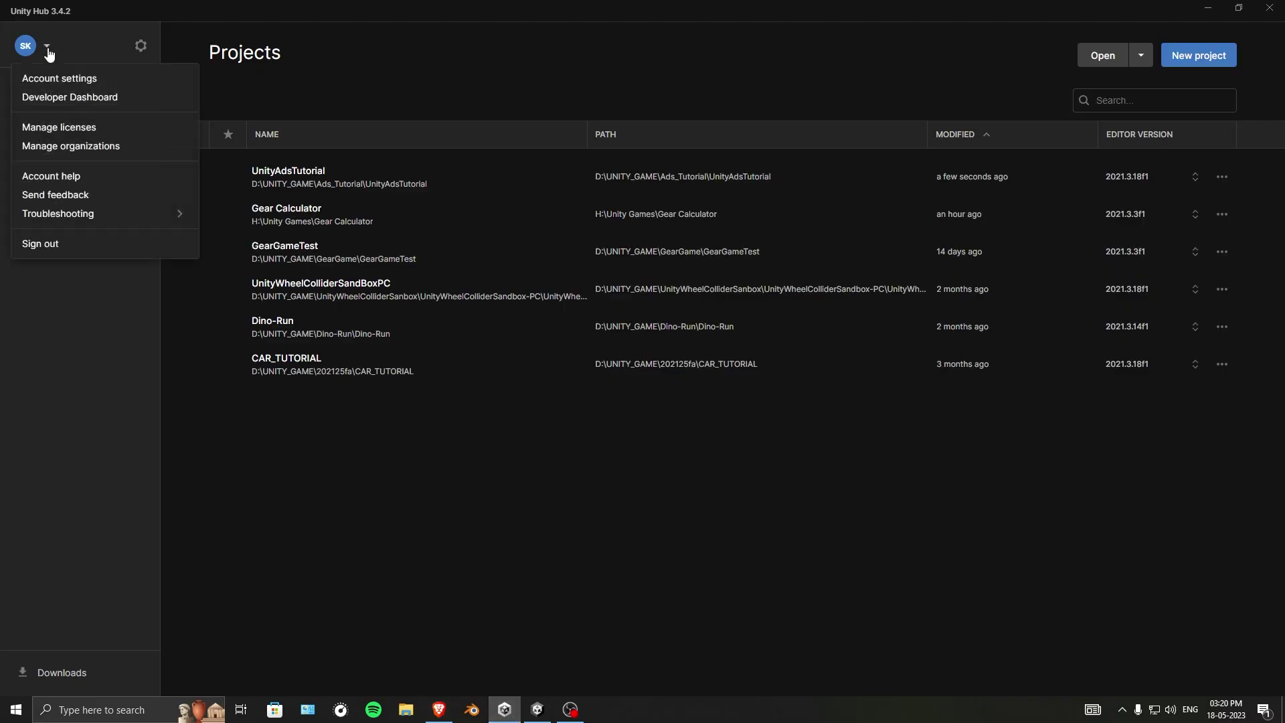
click(51, 48)
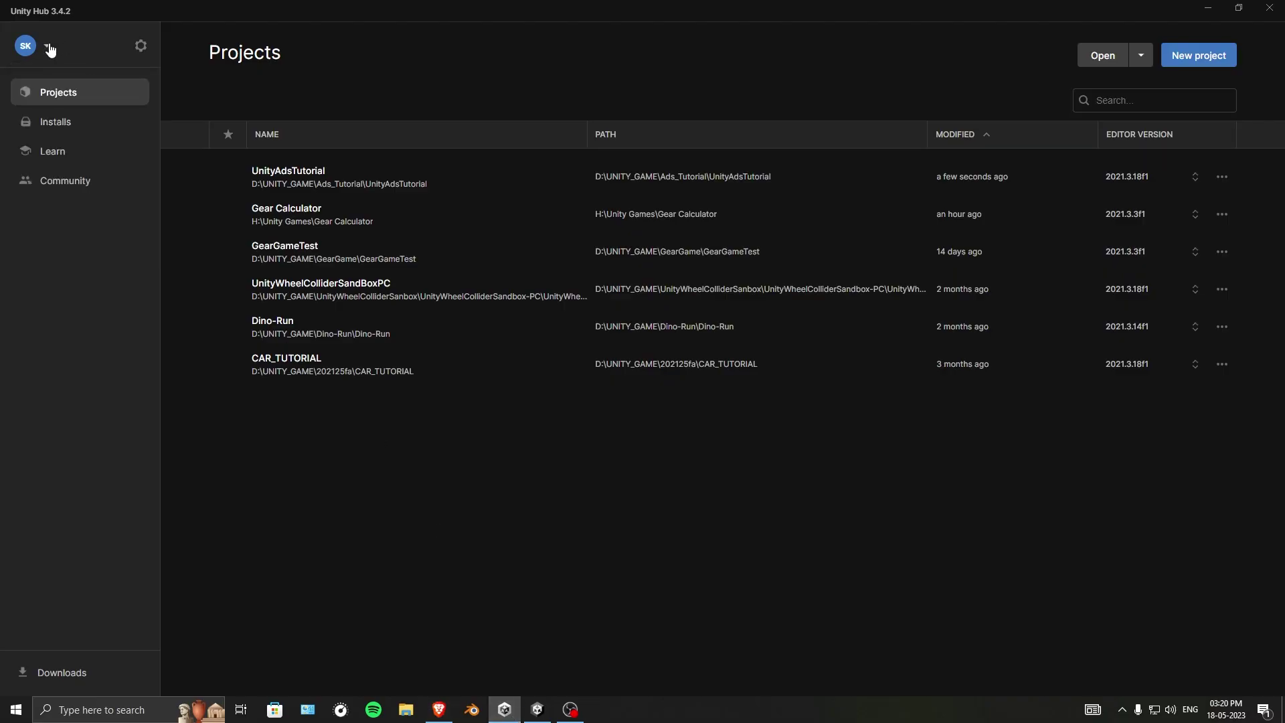
- Open the Developer Dashboard from the Unity Hub account options, close the empty browser tab, and sign in to Unity Gaming Services
click(49, 49)
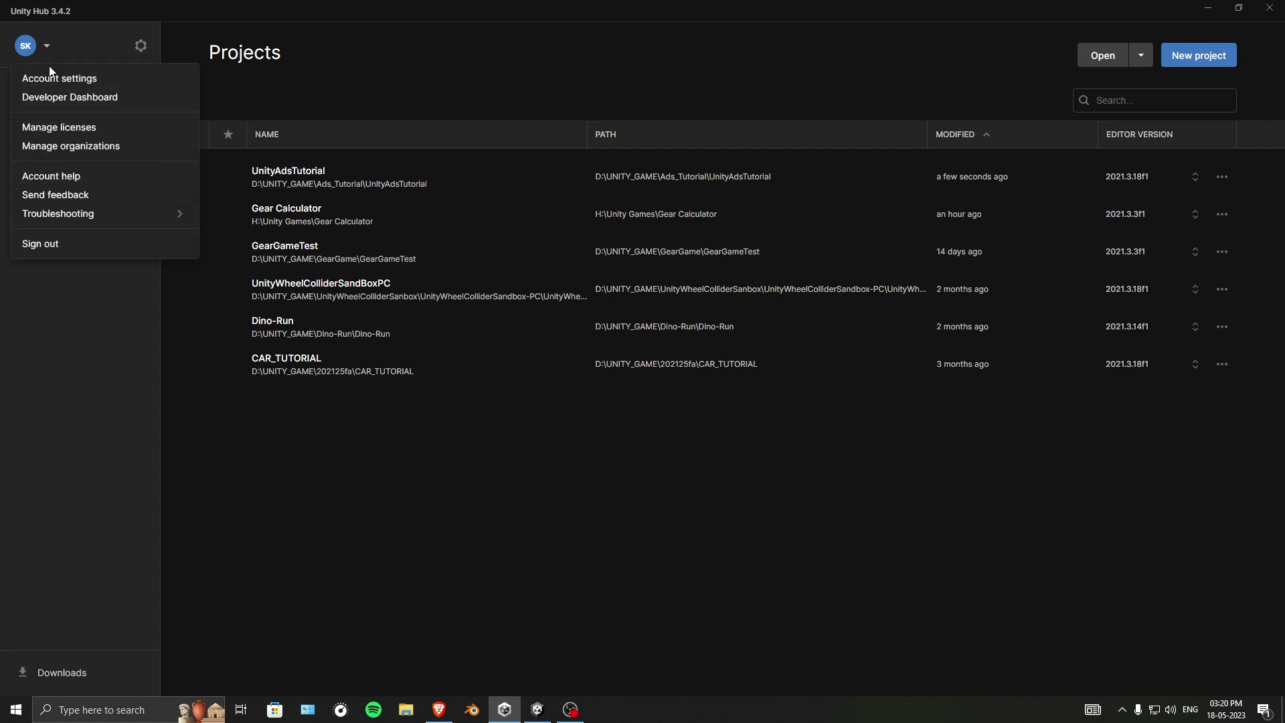
click(59, 104)
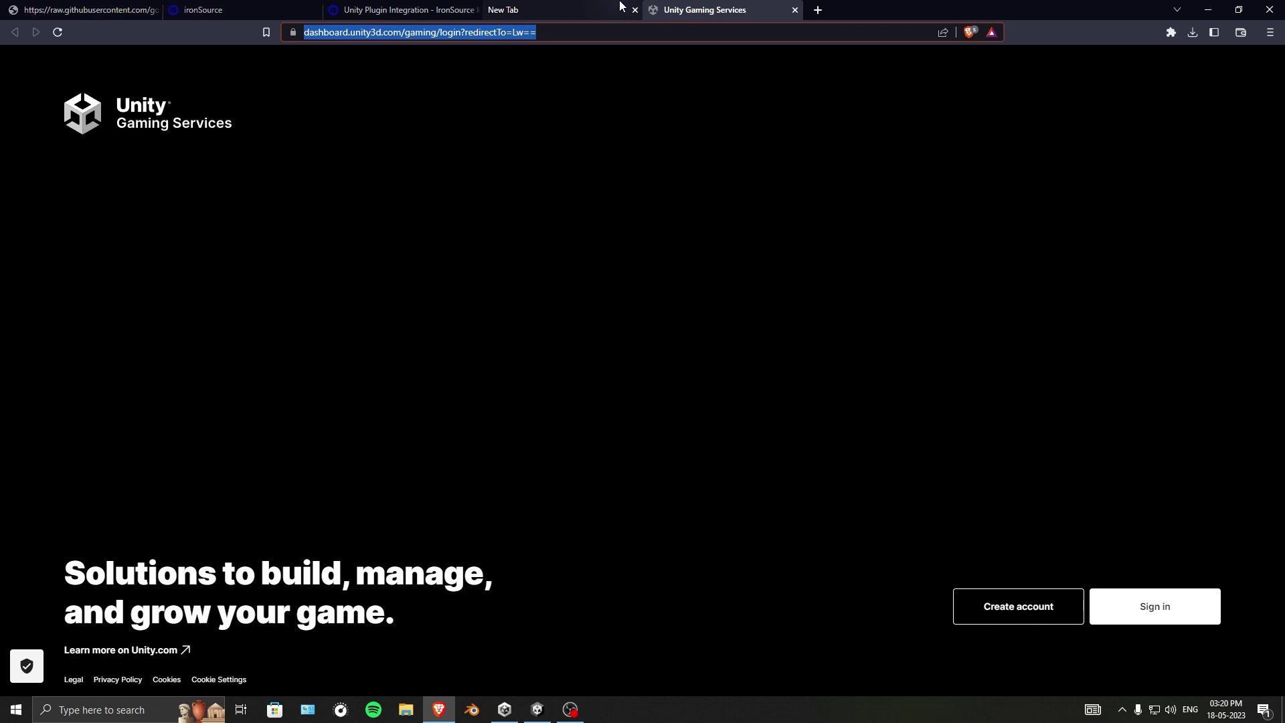
click(602, 10)
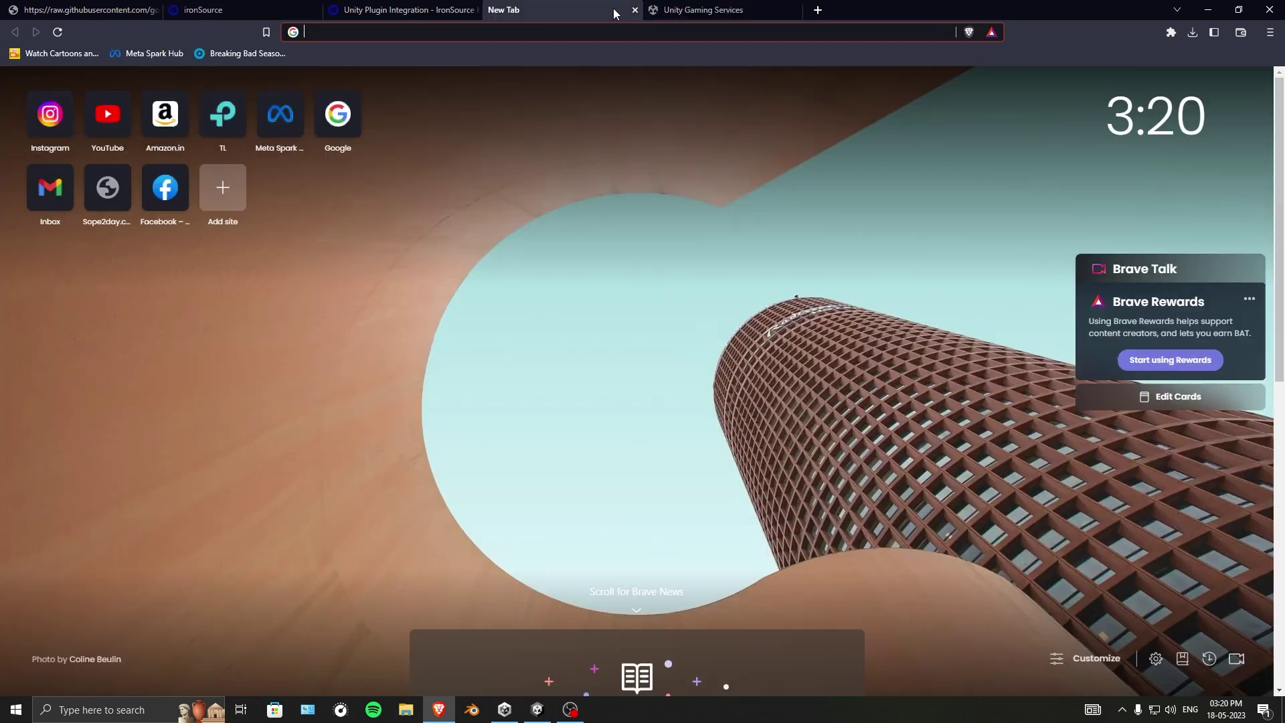
click(634, 10)
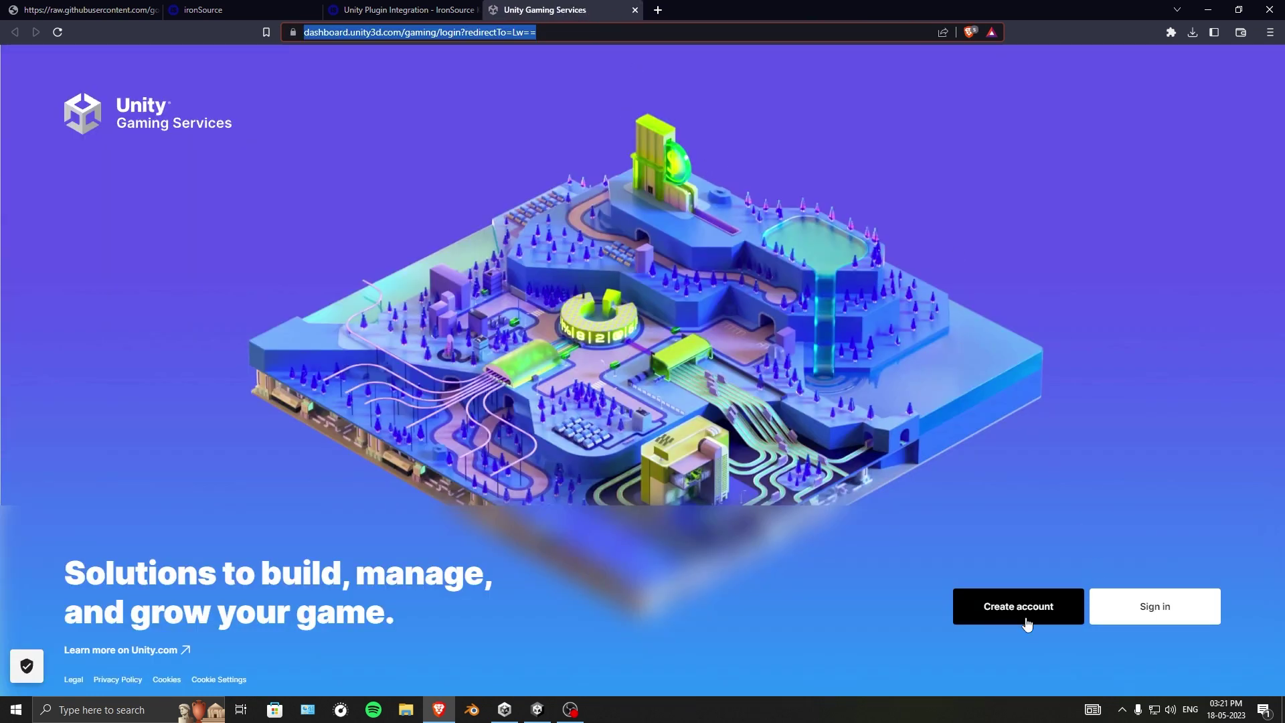
click(1208, 614)
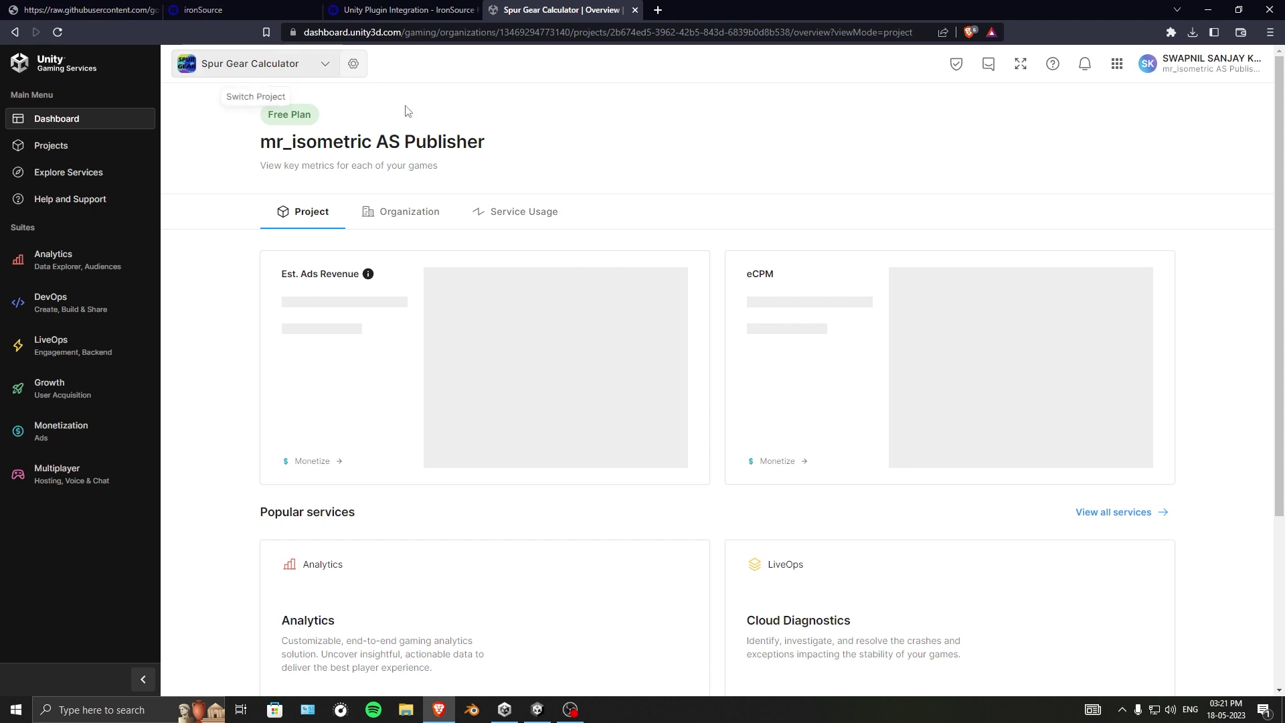
- Check the signed-in account's details on the Unity dashboard, and leave the dashboard for the UnityAdsTutorial project in the Unity editor
click(1220, 67)
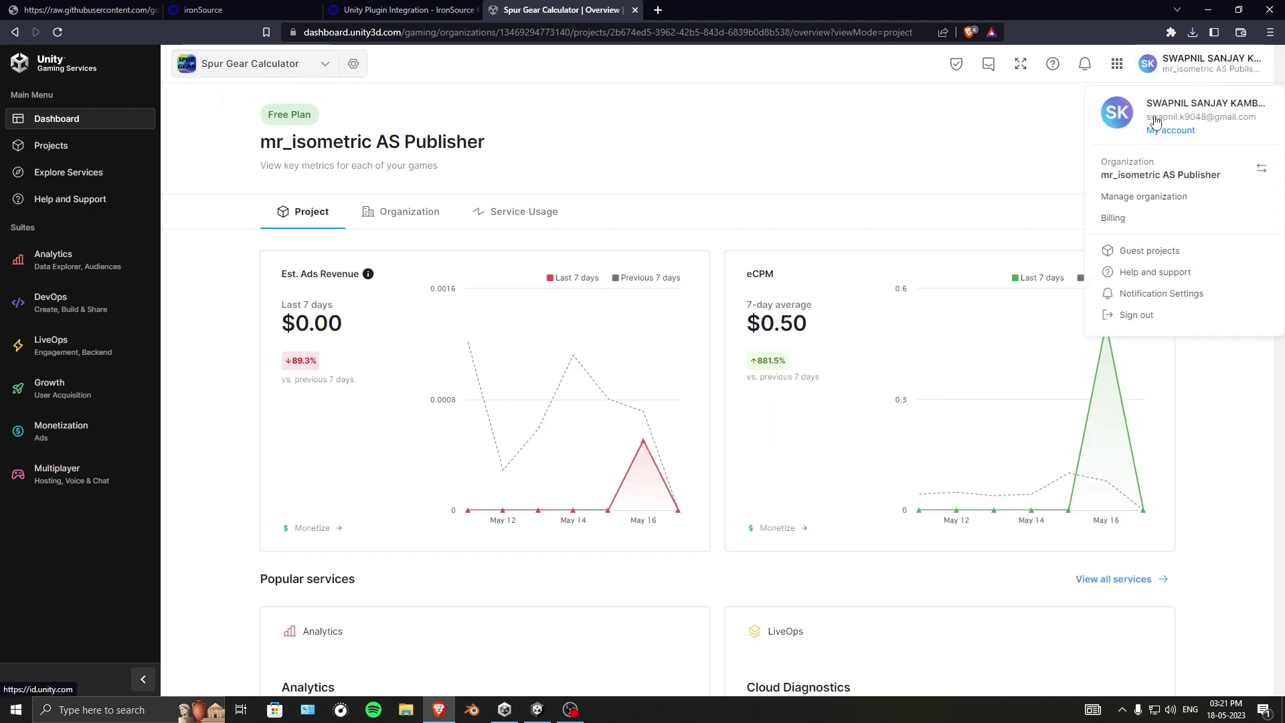
click(1015, 134)
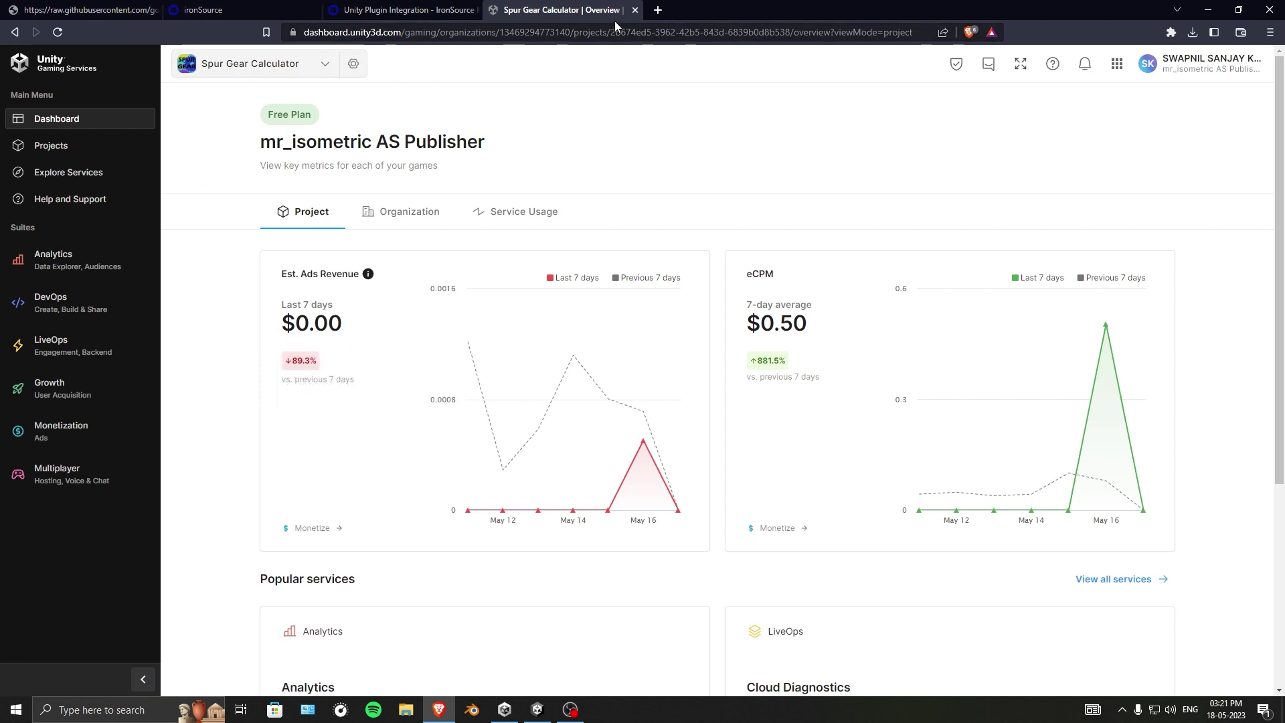
click(635, 10)
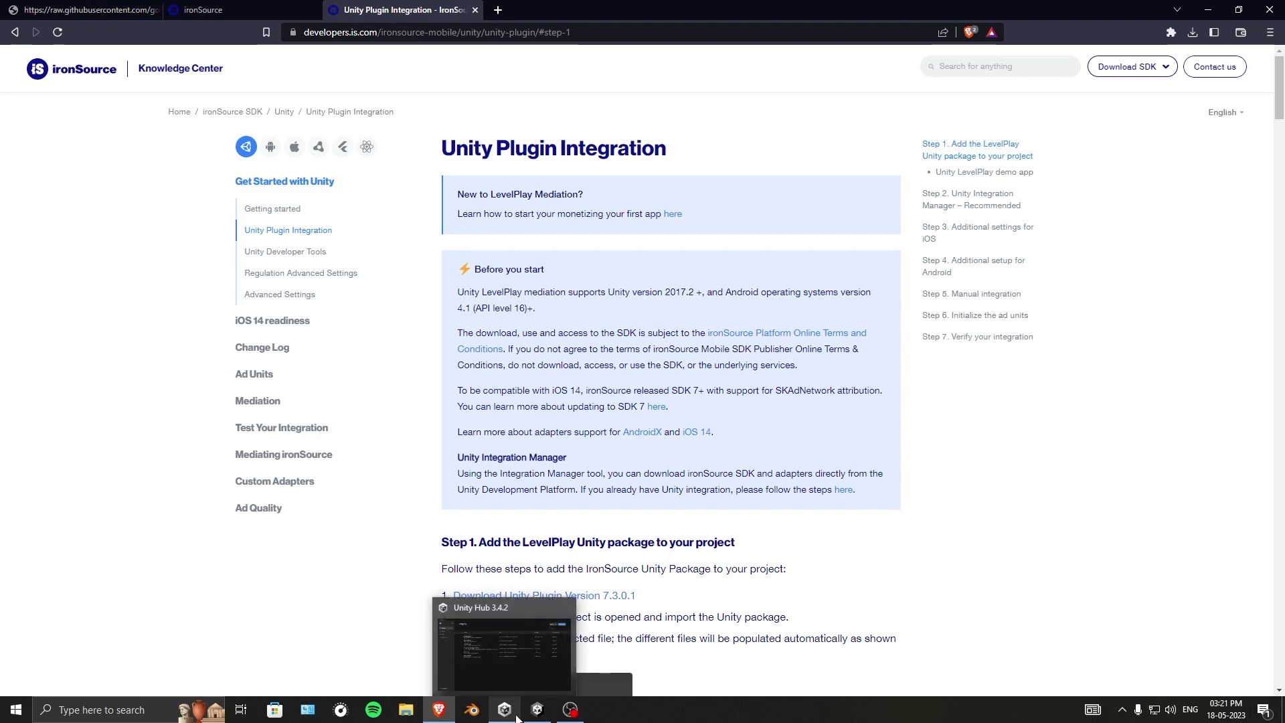
click(537, 709)
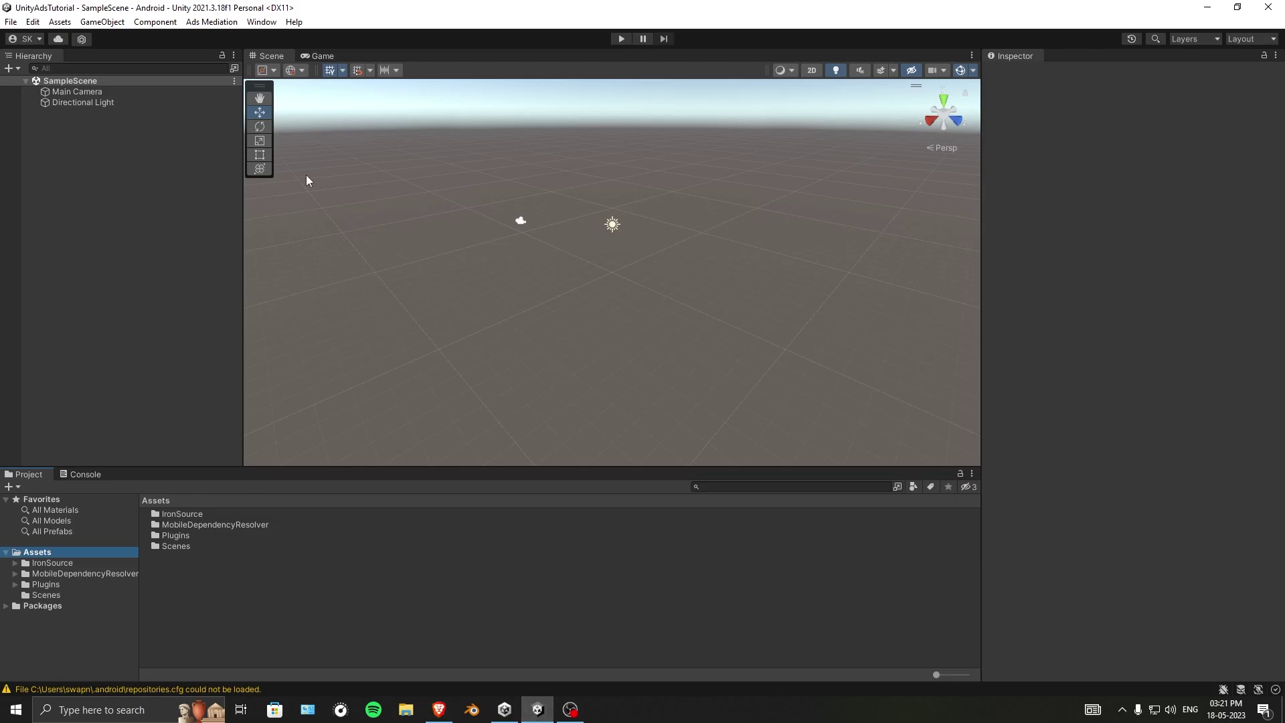